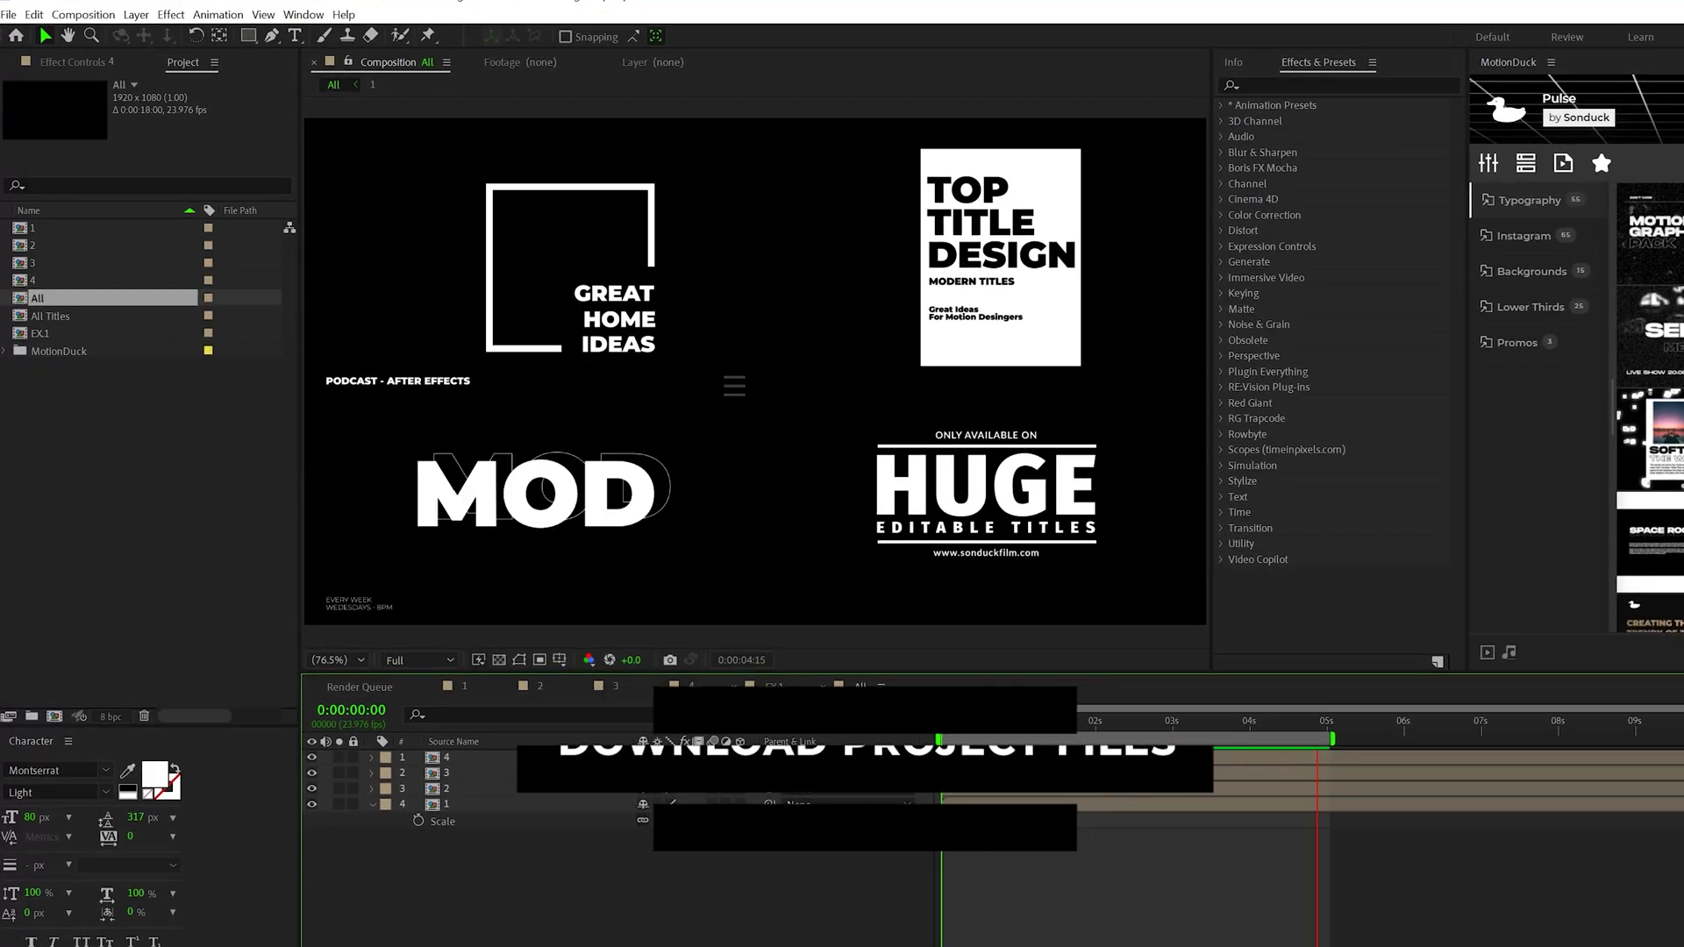
In the EX.1 composition, align the GREAT, HOME and IDEAS text layers to each other along their right edges.
left_click(774, 687)
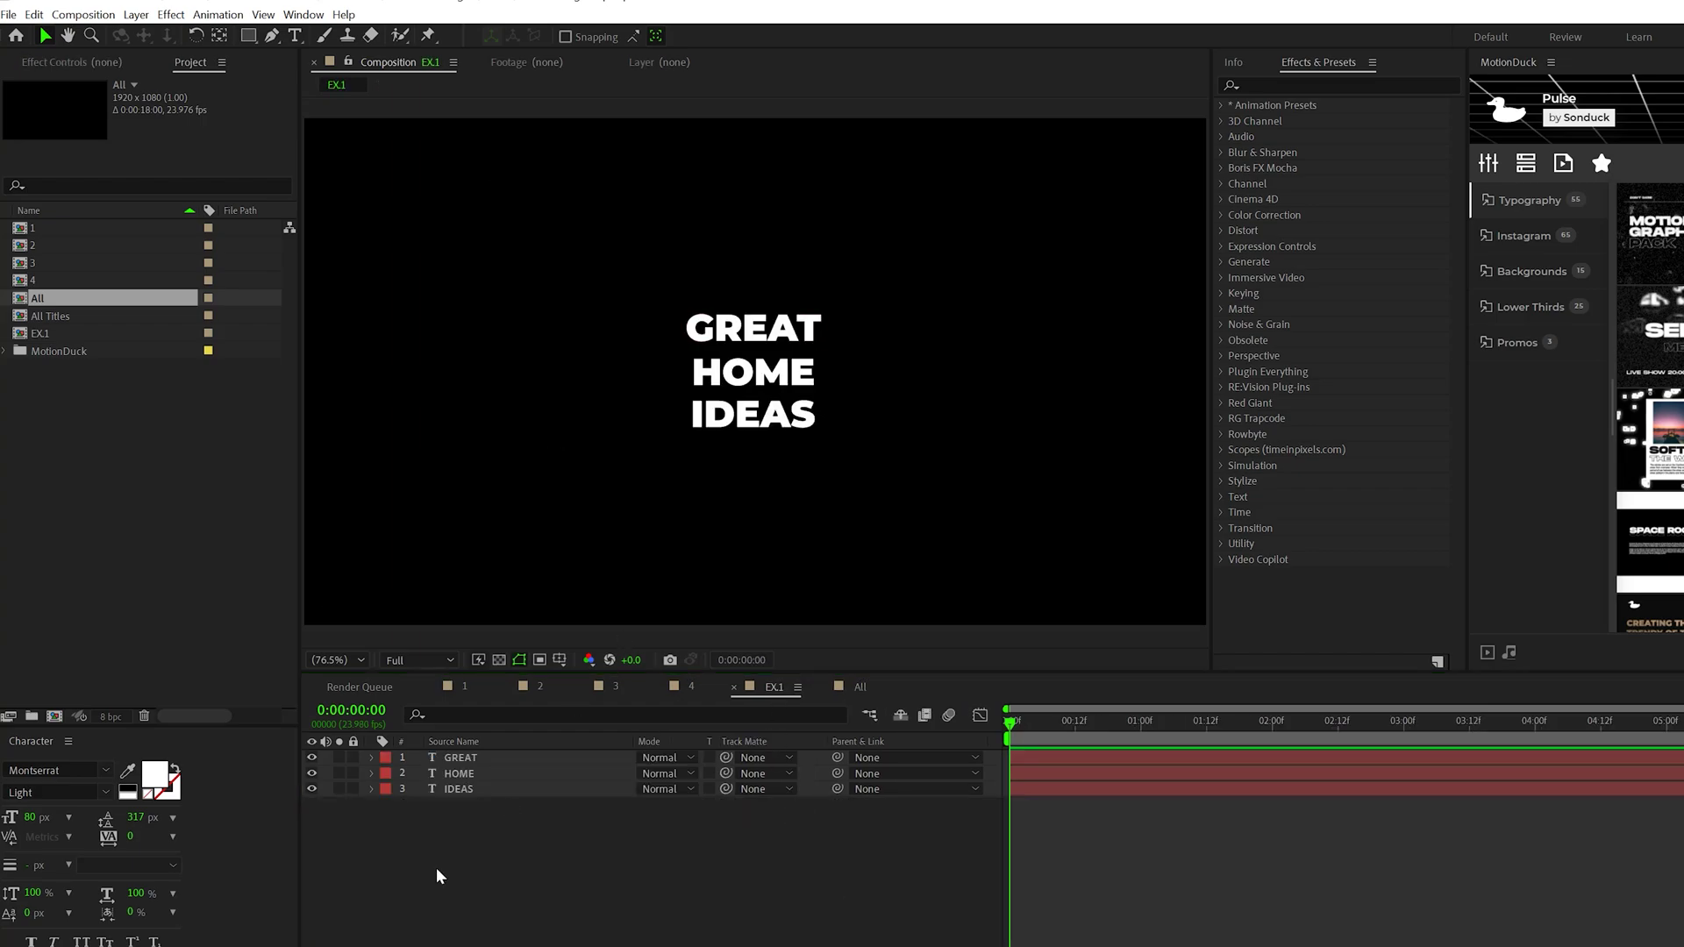
key("ctrl+a")
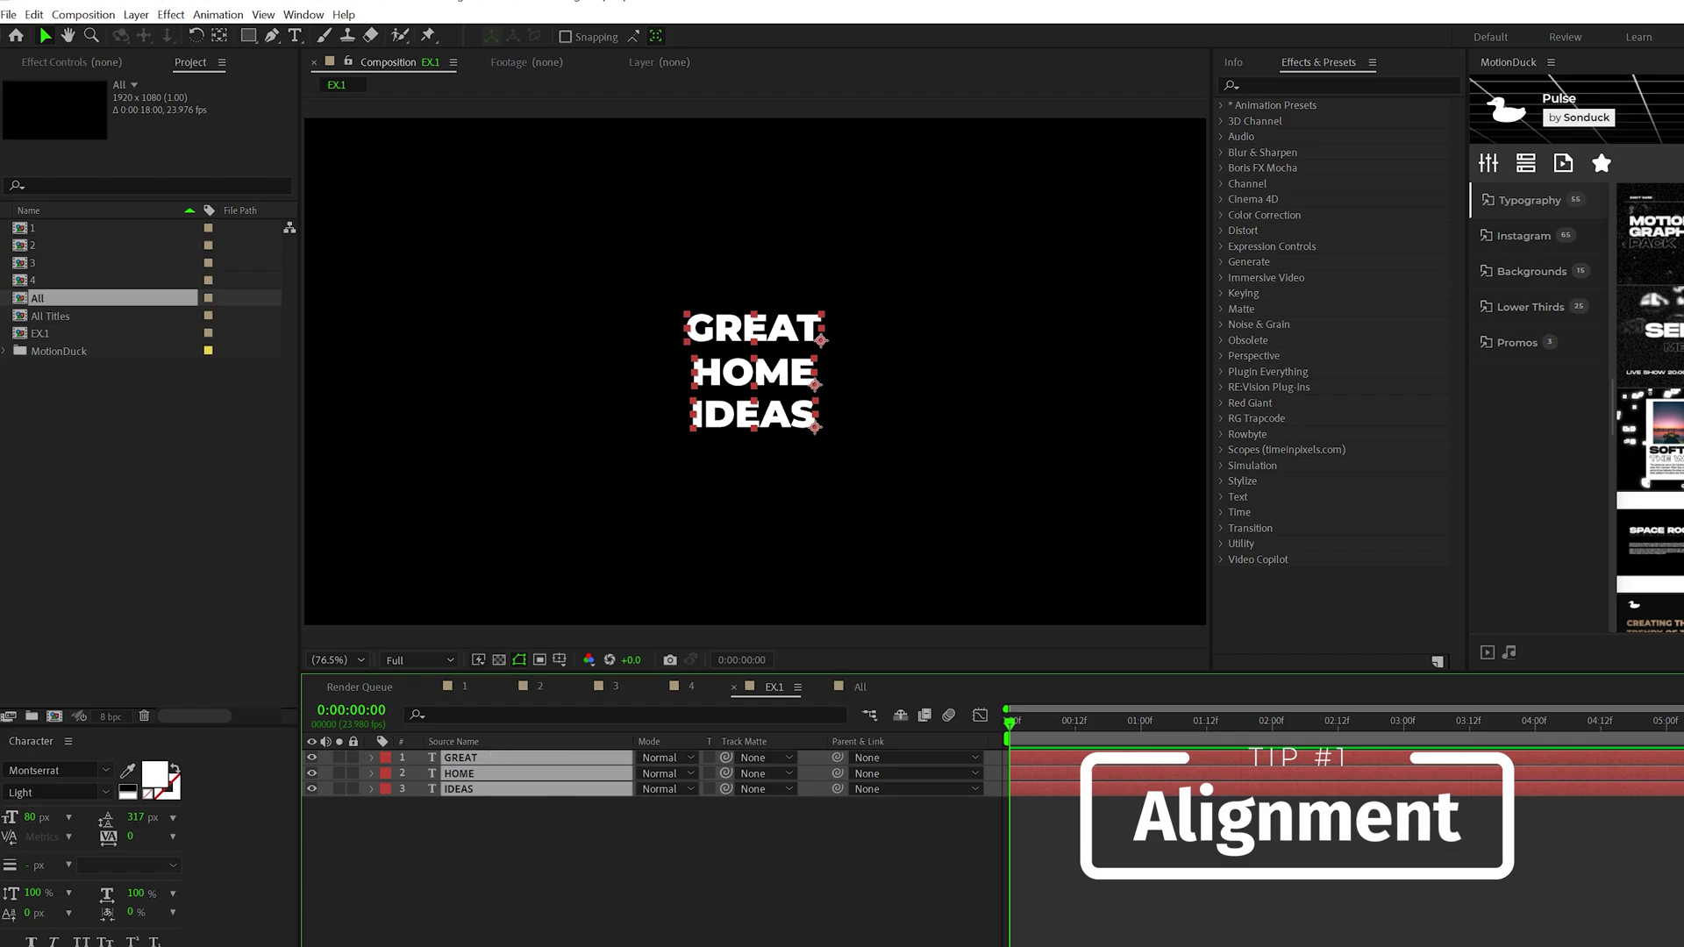
left_click_drag(420, 896, 492, 745)
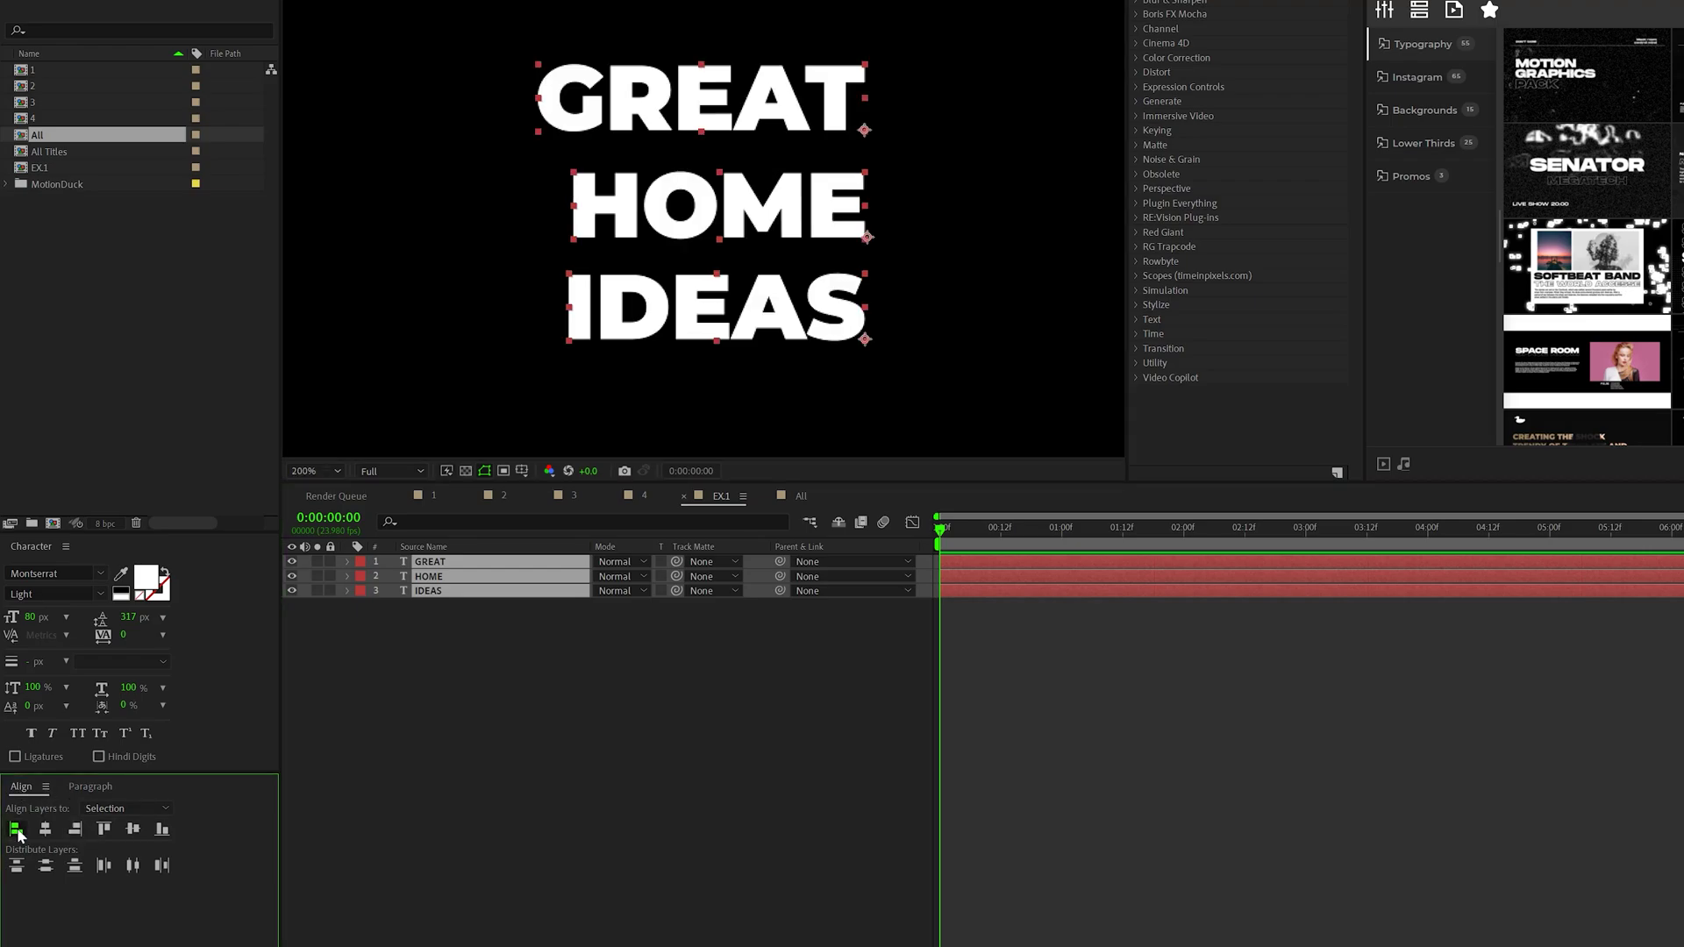
left_click(19, 832)
left_click(51, 831)
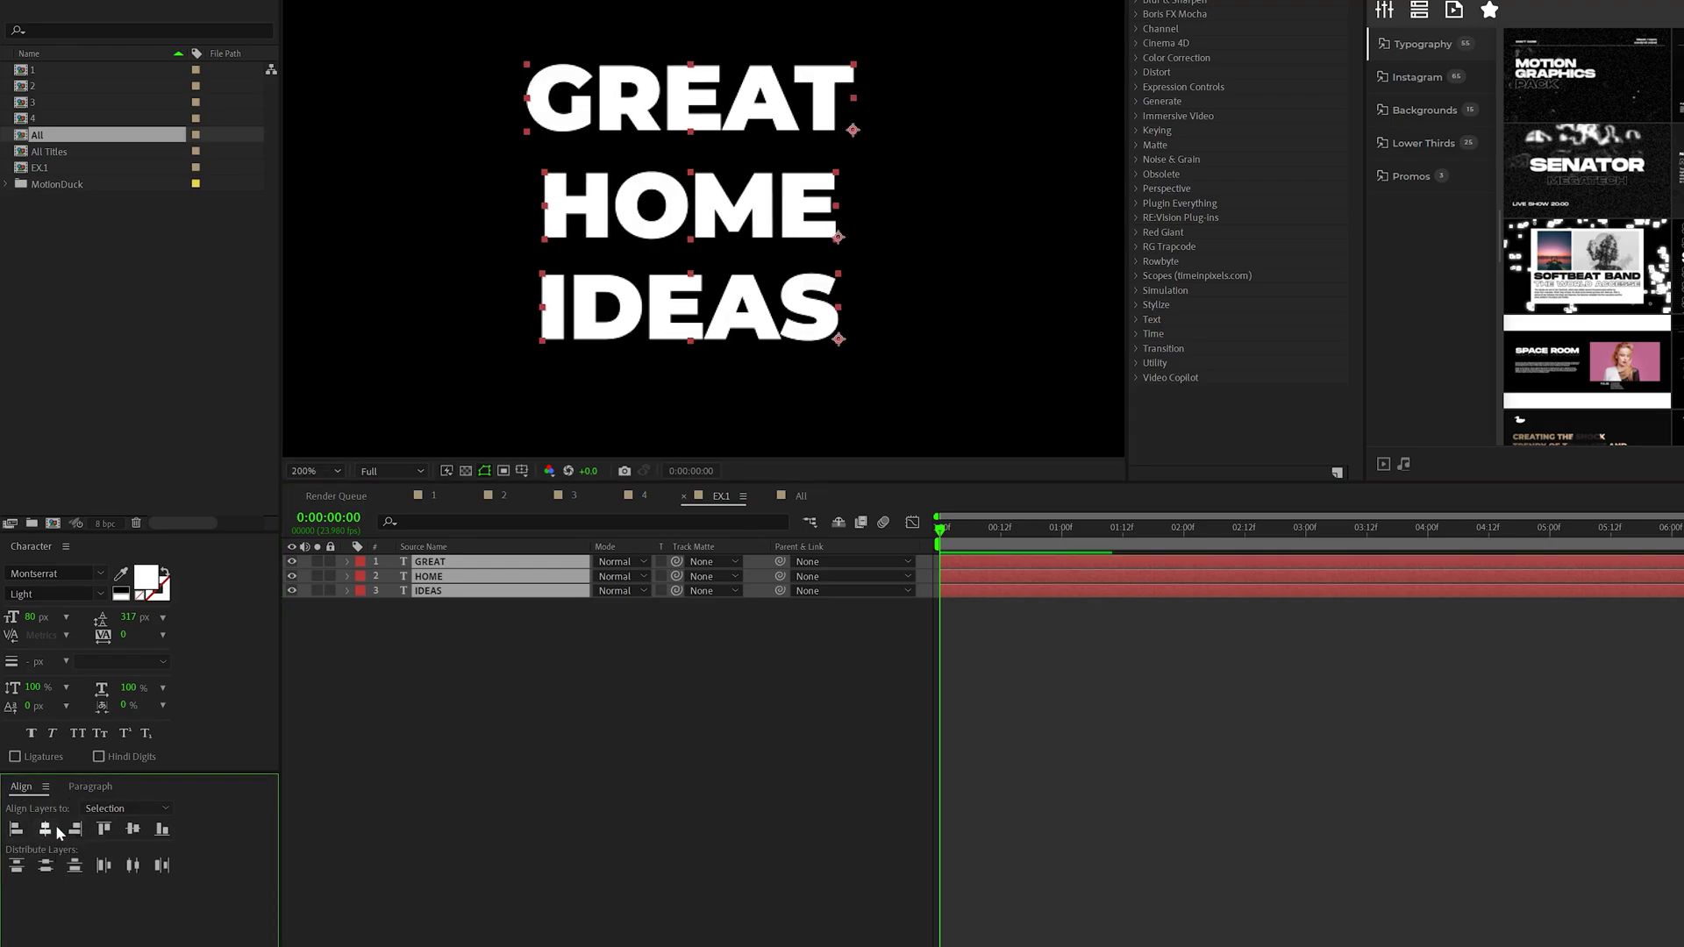
left_click(75, 831)
left_click(650, 762)
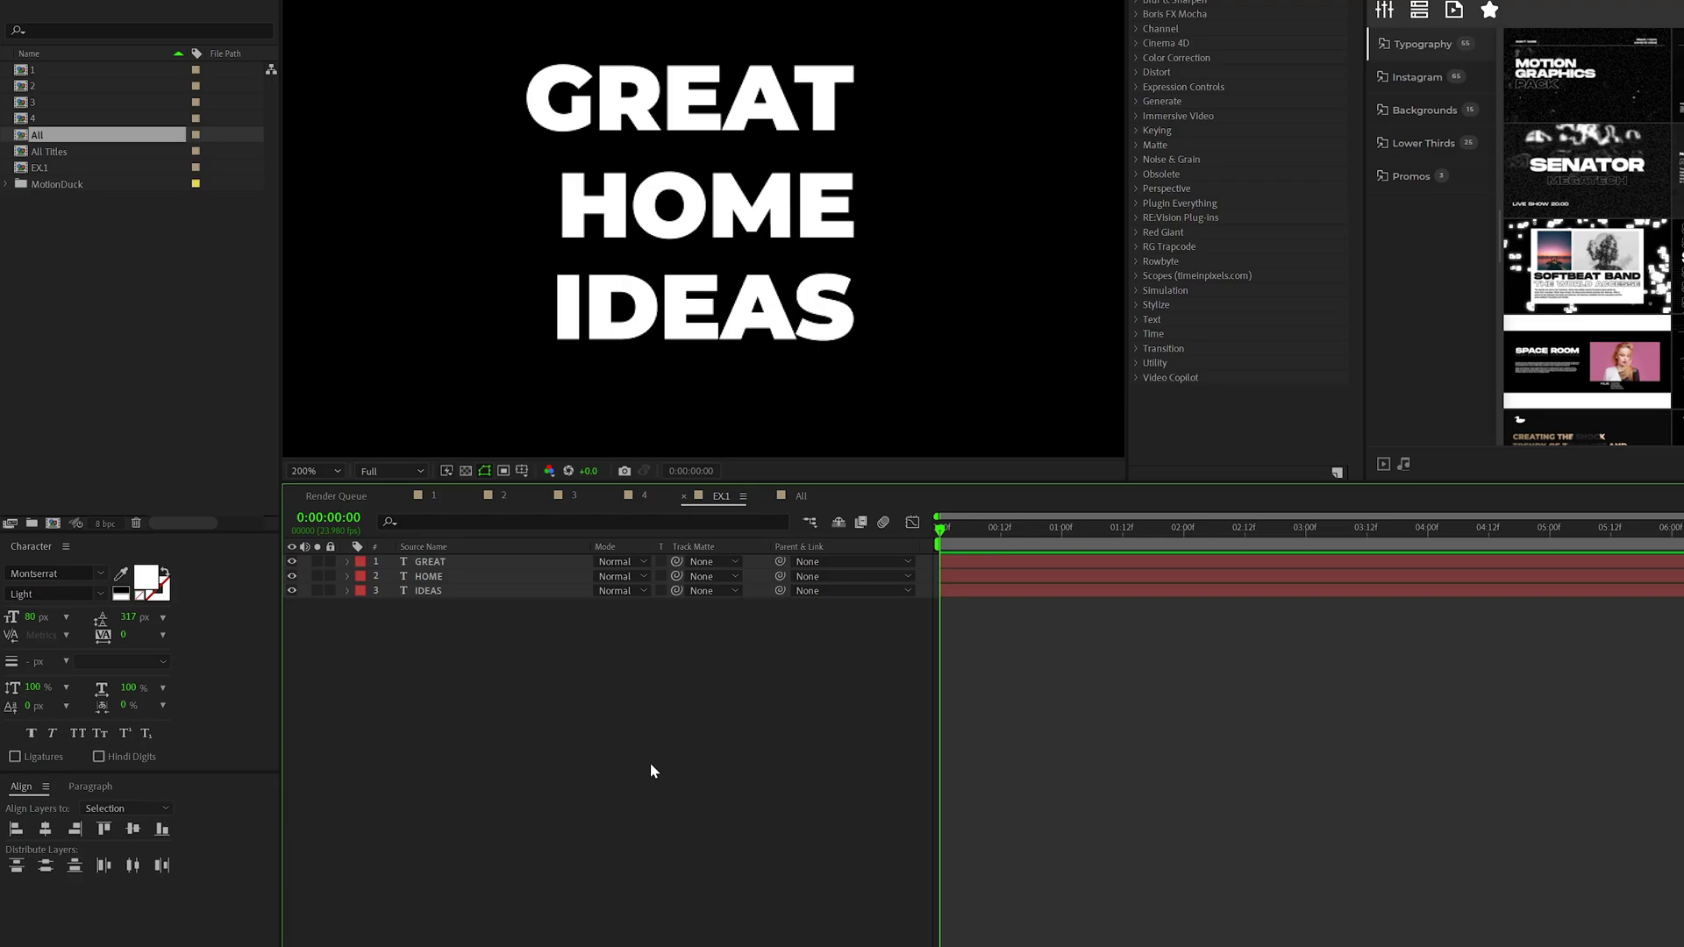
Move the three-line title down and right so its upper-left corner sits at the centre of the composition.
scroll(633, 381, "down", 1)
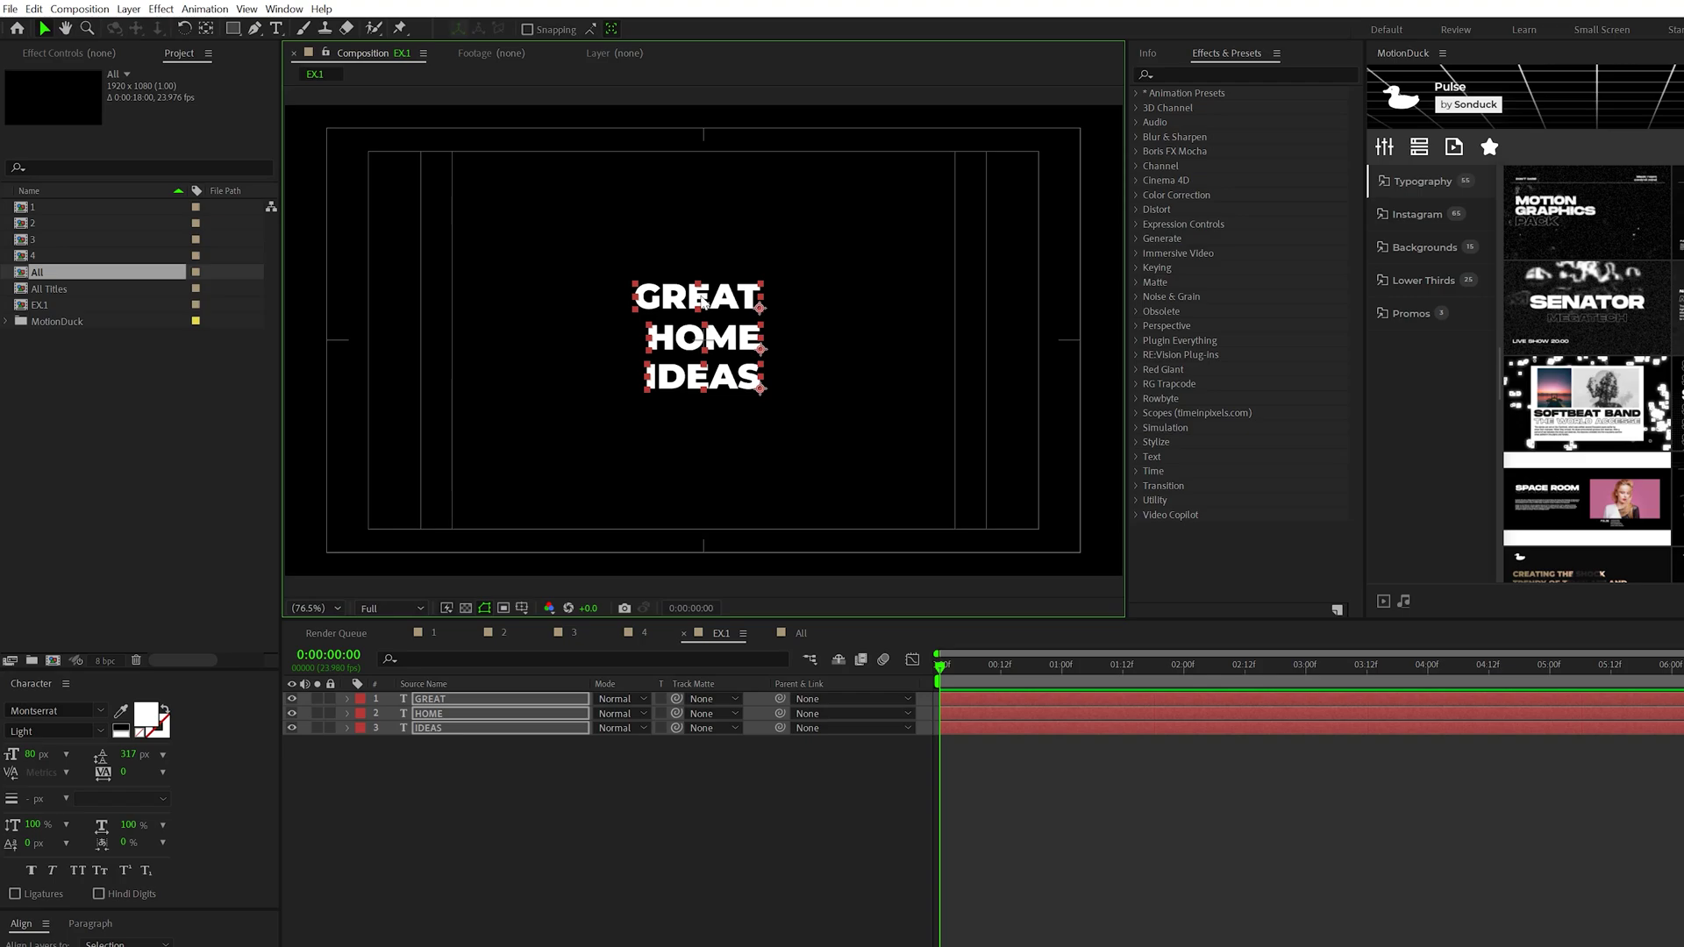
left_click_drag(699, 295, 767, 356)
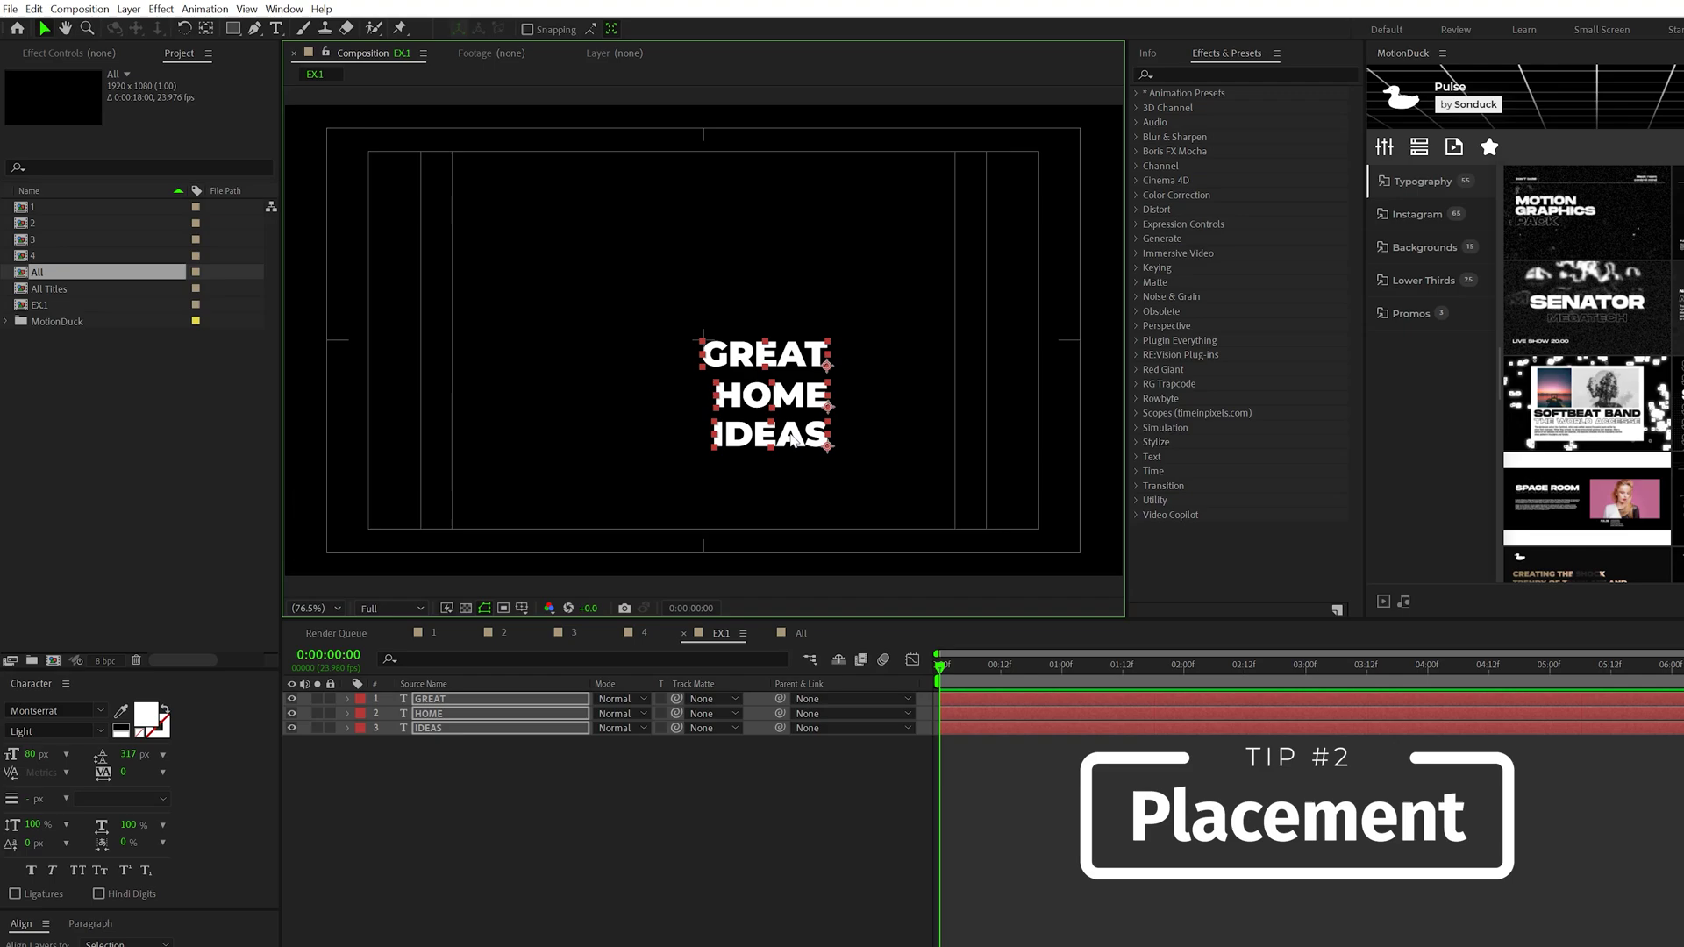
left_click(651, 863)
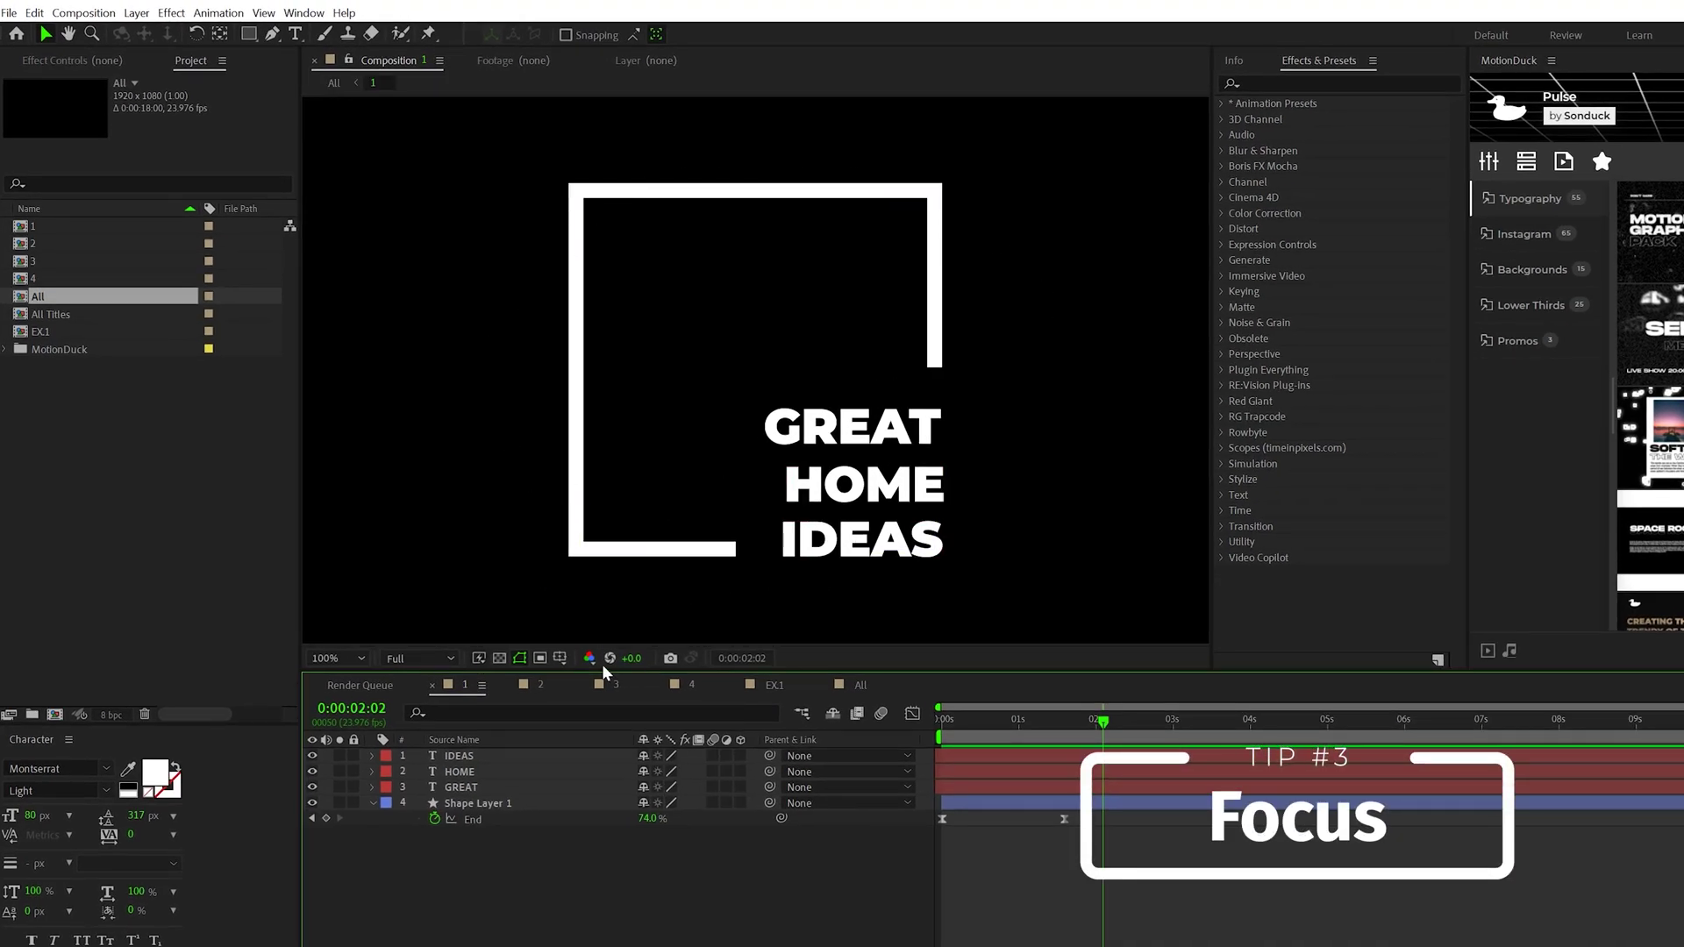
Draw a rectangle with no fill and a 25 px solid white stroke, from the title's lower-right corner up and left around the text.
left_click(692, 684)
left_click_drag(247, 33, 317, 33)
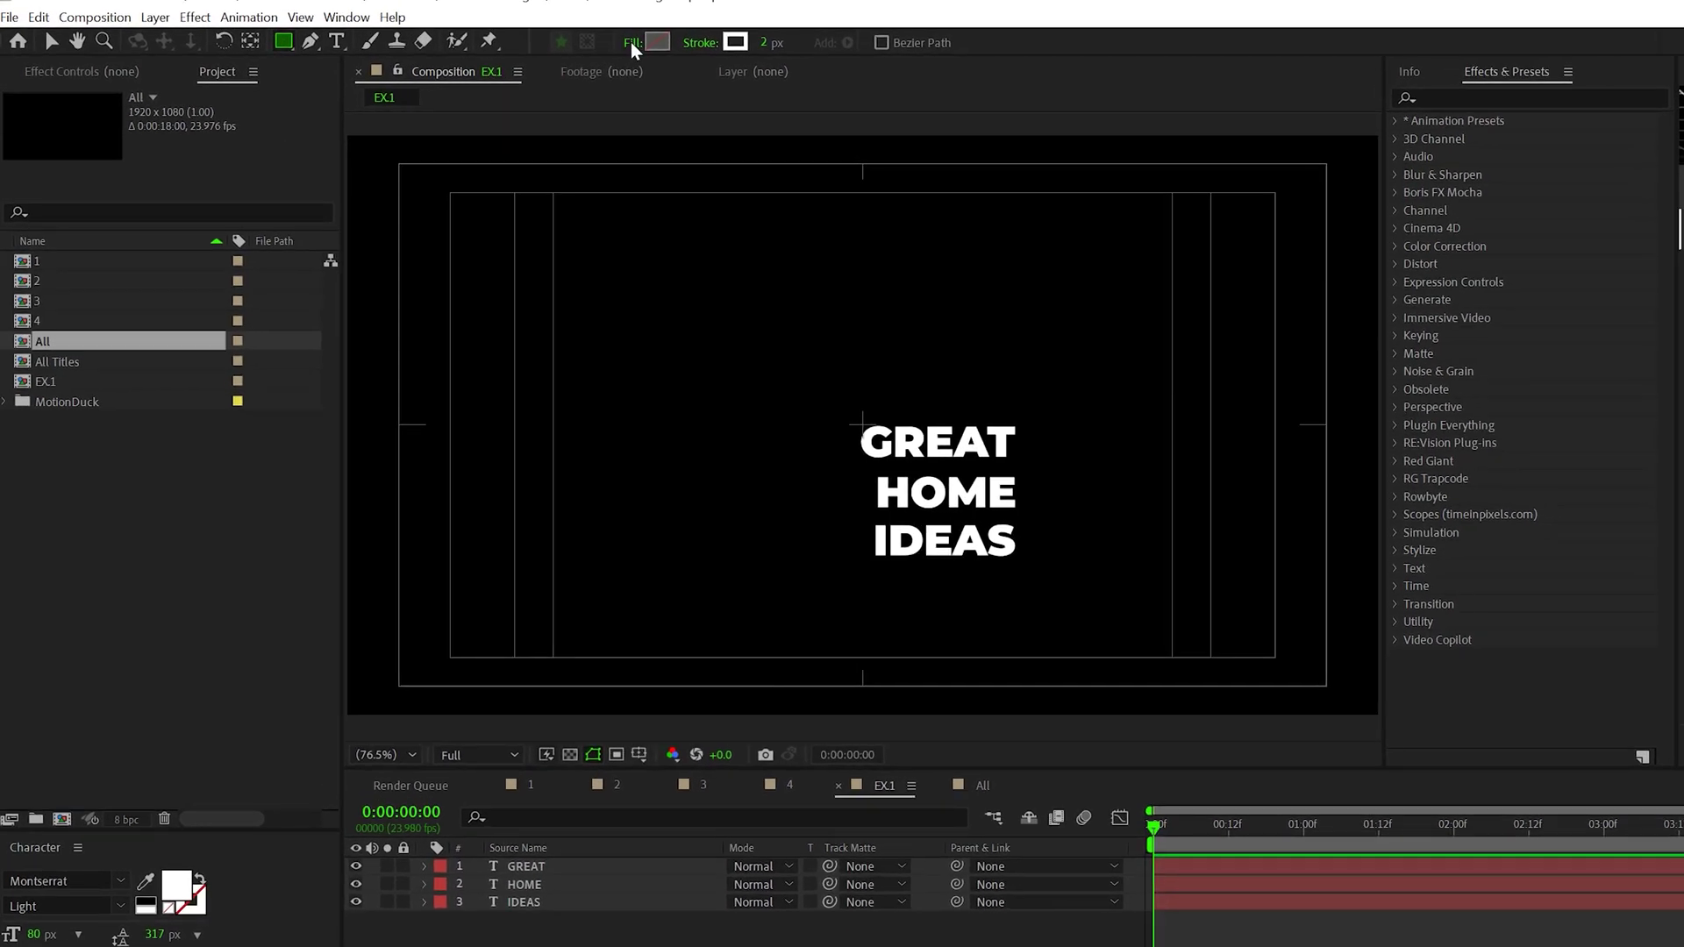
left_click(629, 43)
left_click(584, 191)
left_click(702, 42)
left_click(604, 184)
left_click(763, 44)
type("25")
key("Return")
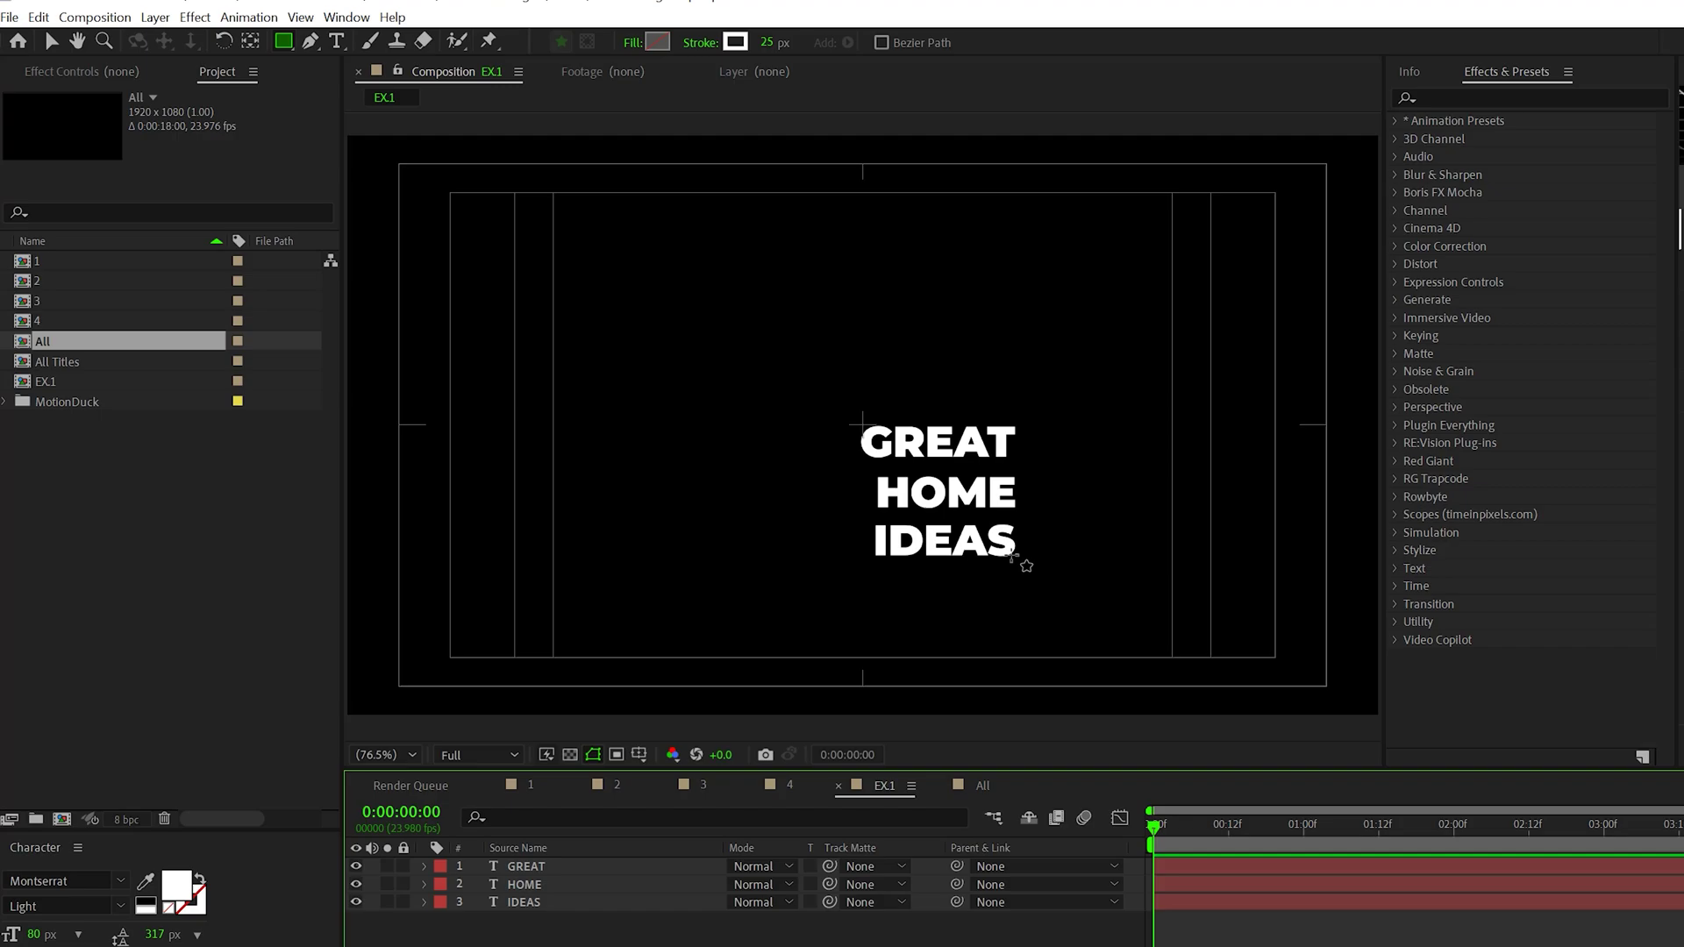
left_click_drag(1013, 556, 722, 241)
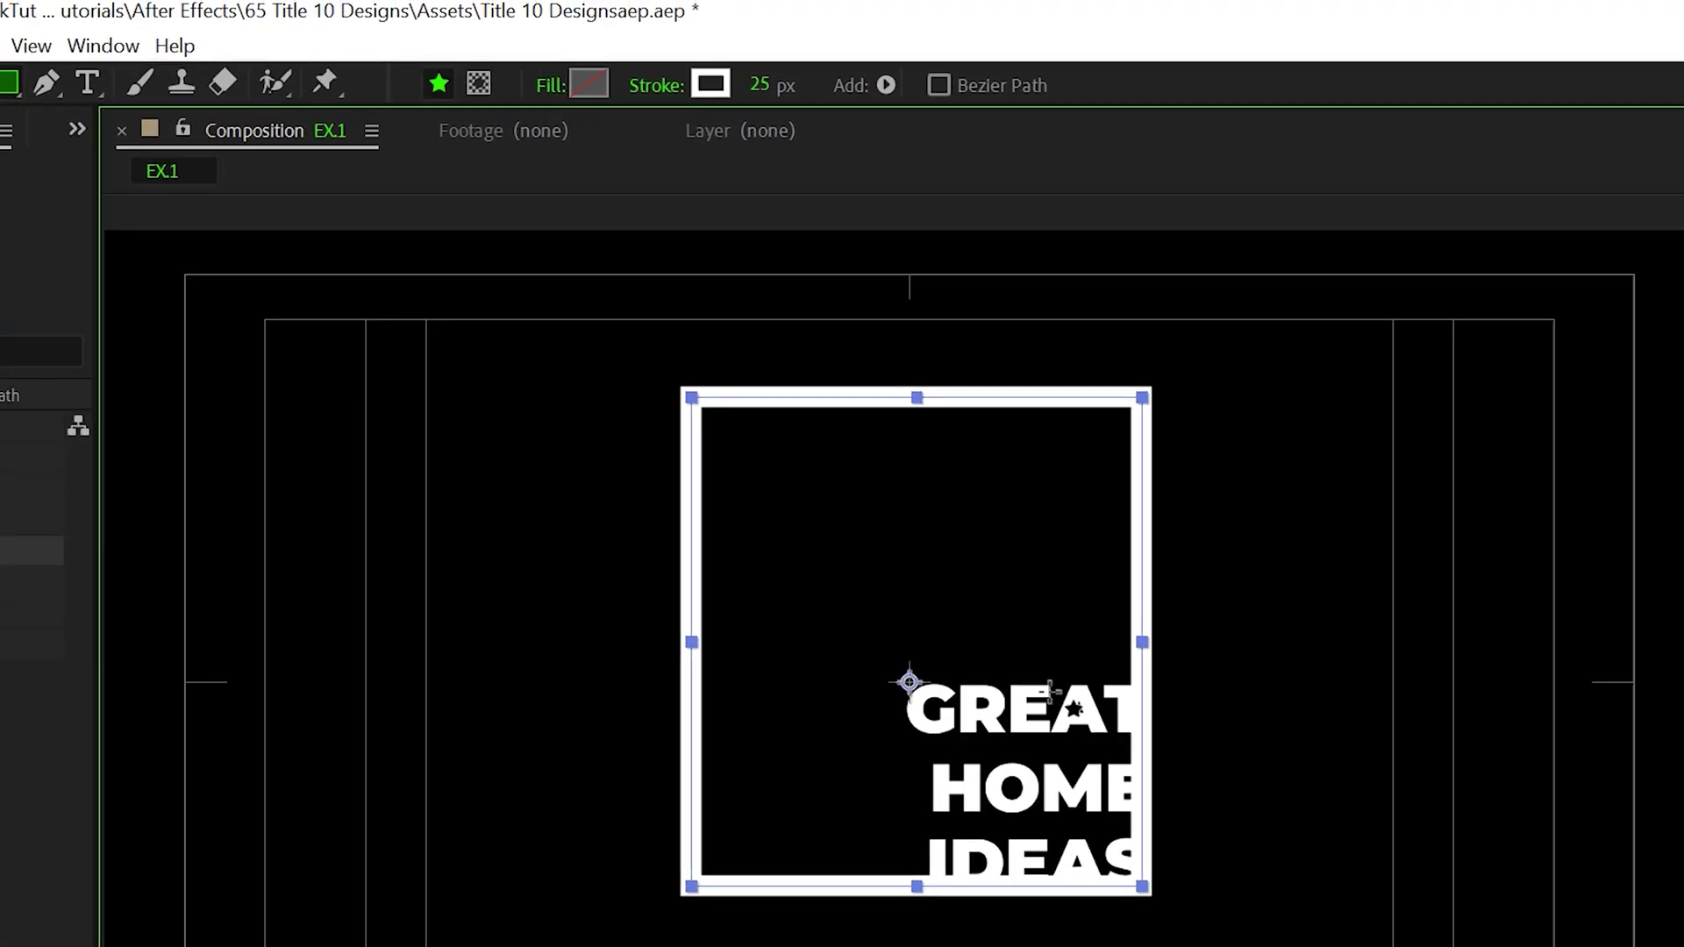
Draw a rectangular mask on the shape layer around the title text and set the mask mode to Subtract.
left_click(478, 85)
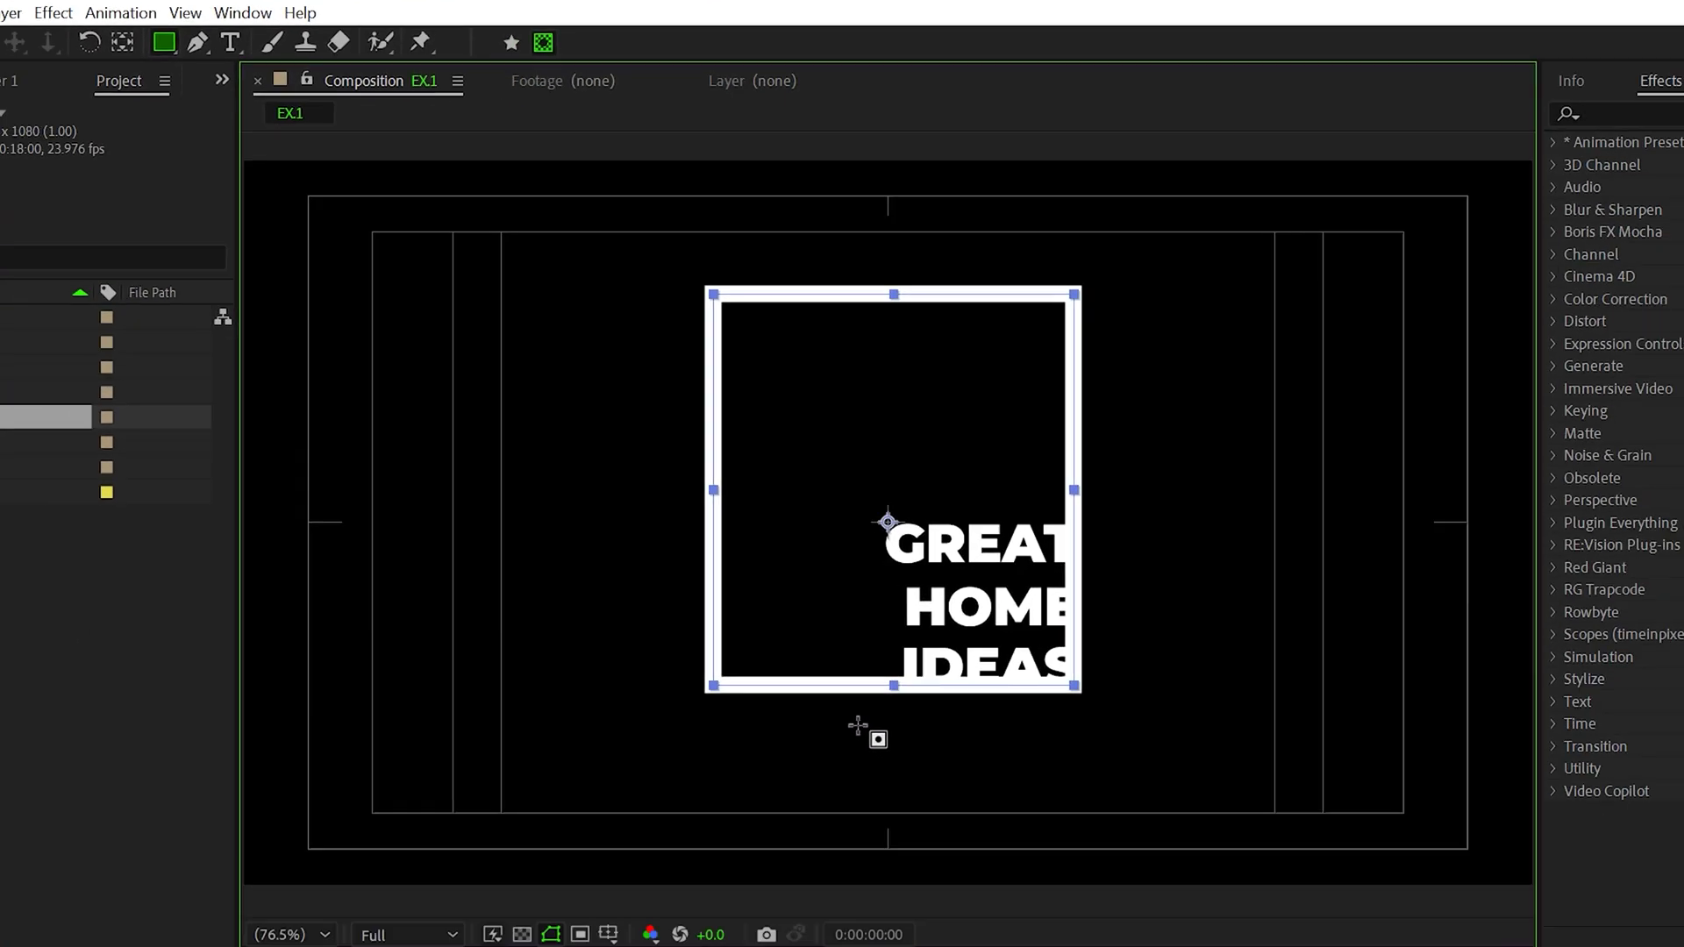
left_click_drag(870, 937, 1141, 726)
left_click_drag(1088, 548, 1139, 512)
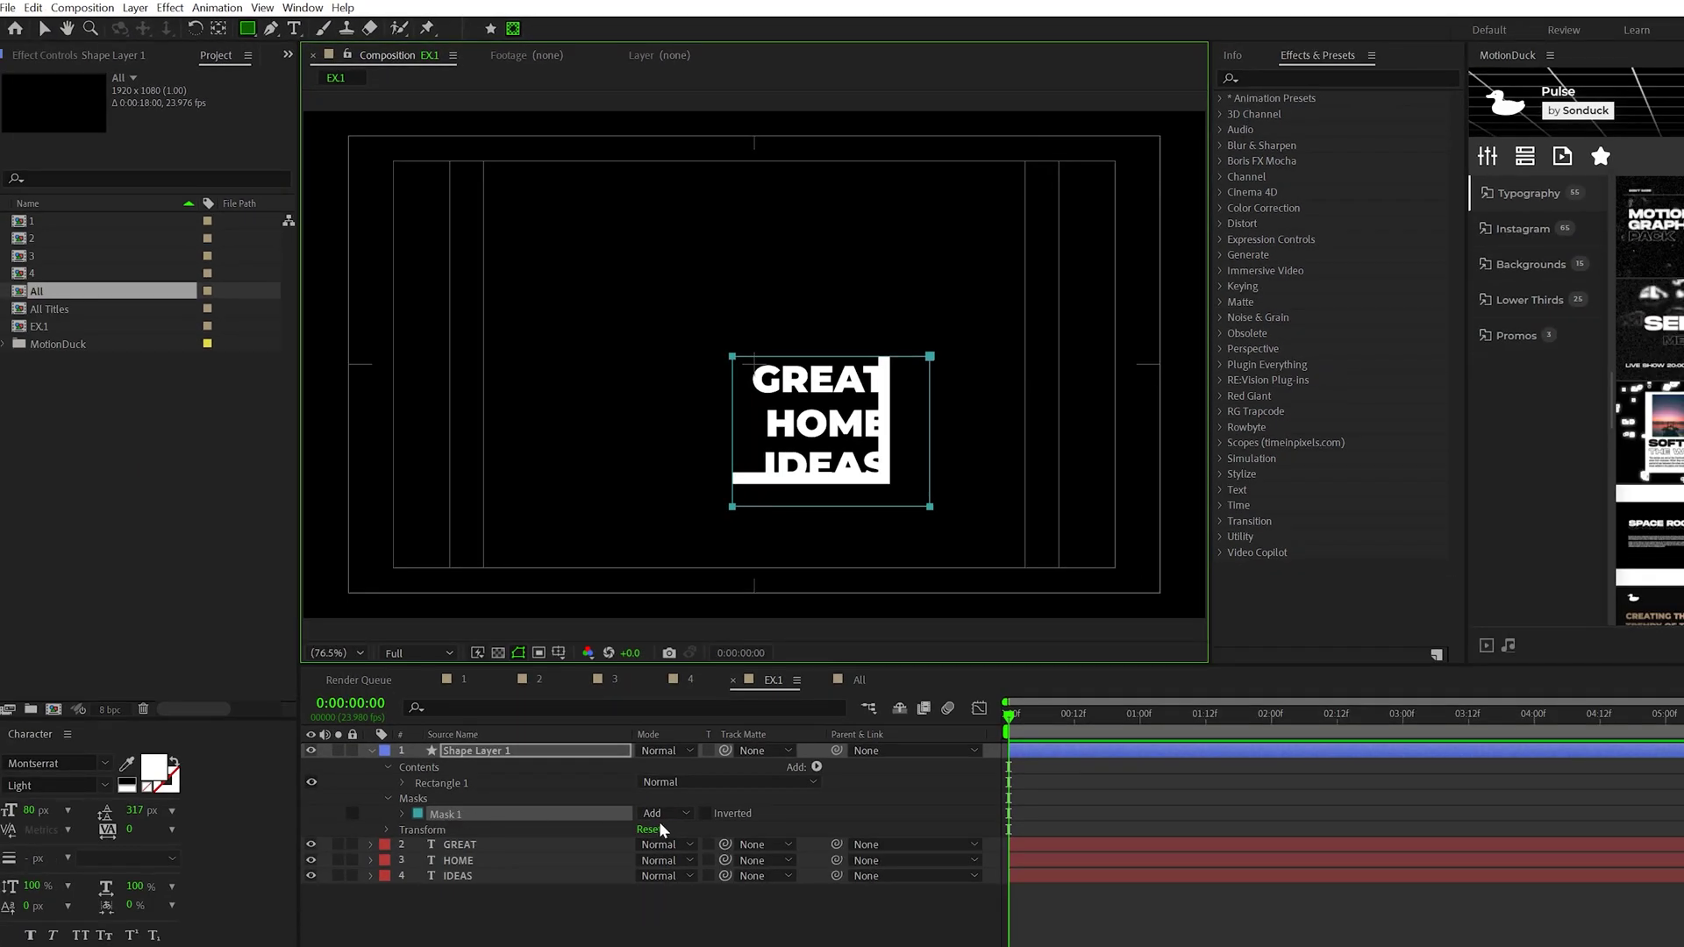
left_click(664, 814)
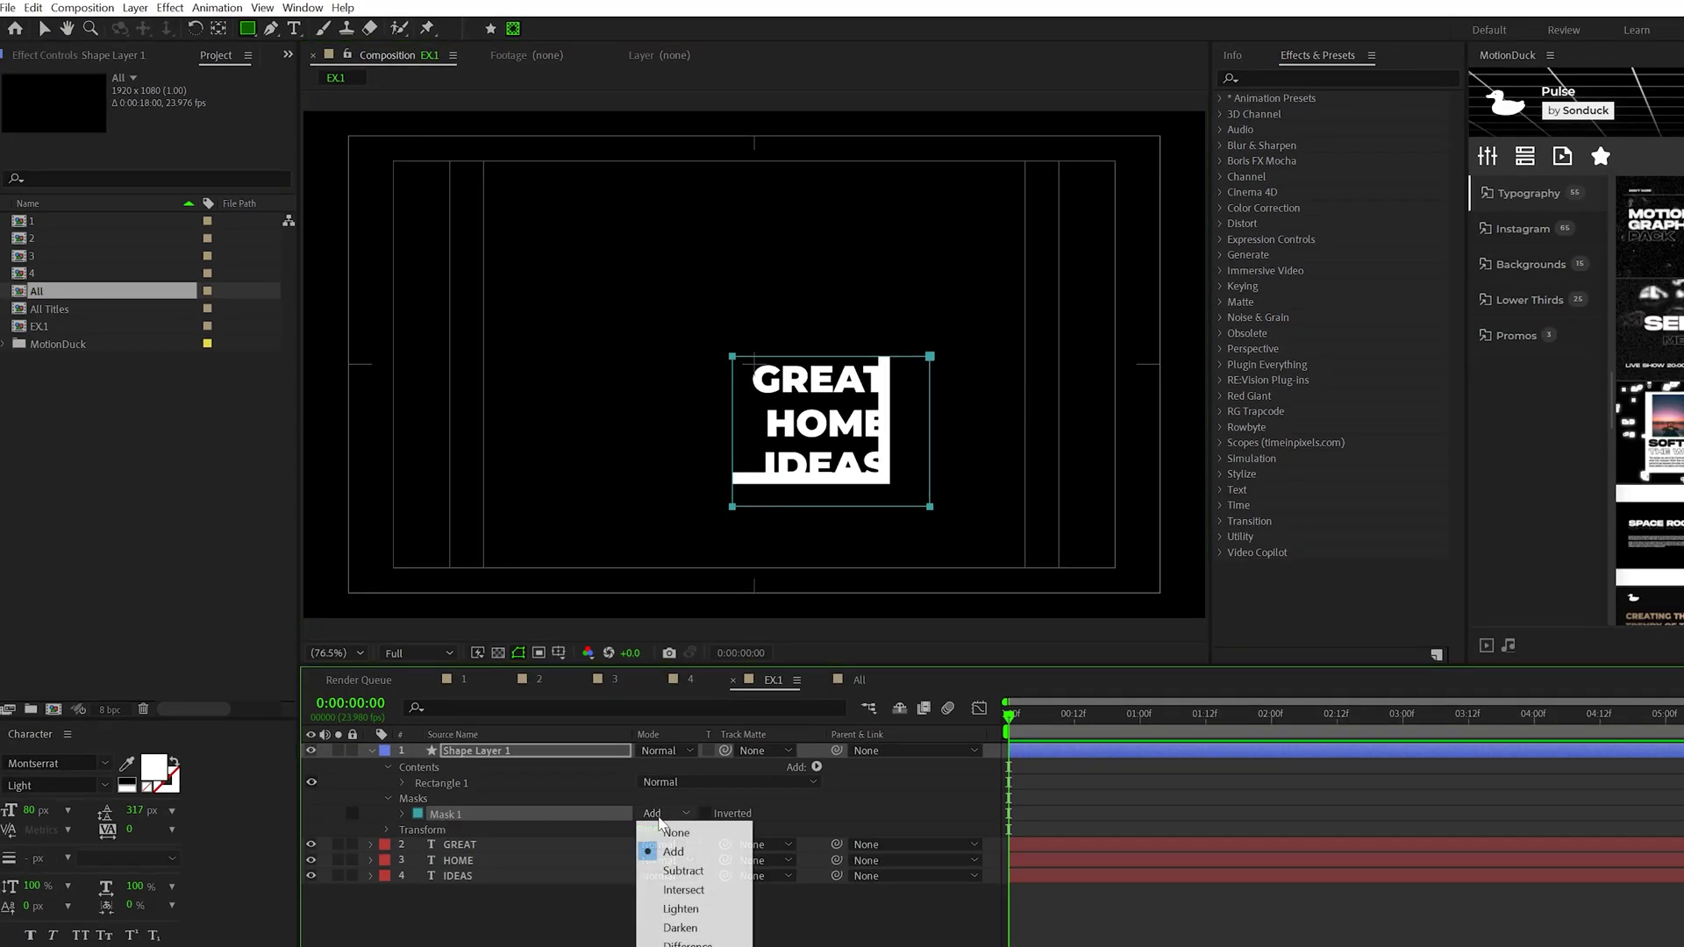
left_click(672, 874)
key("v")
left_click(678, 468)
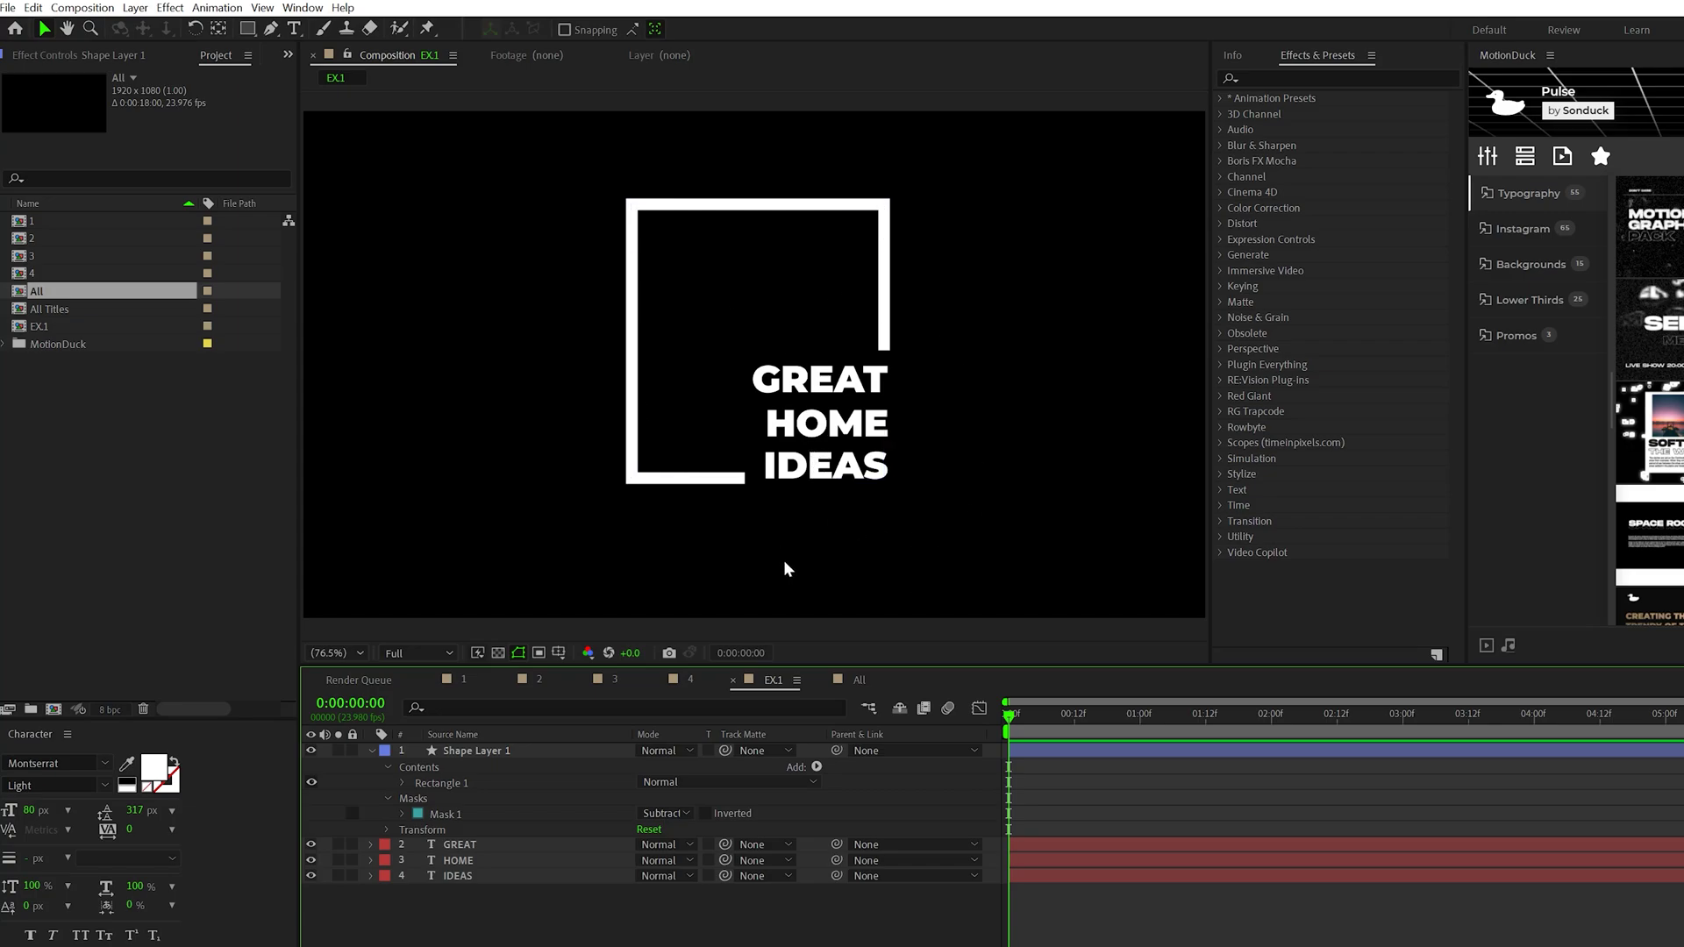
Add Trim Paths to Shape Layer 1 and keyframe its End at 0% at the start of the timeline.
left_click(491, 750)
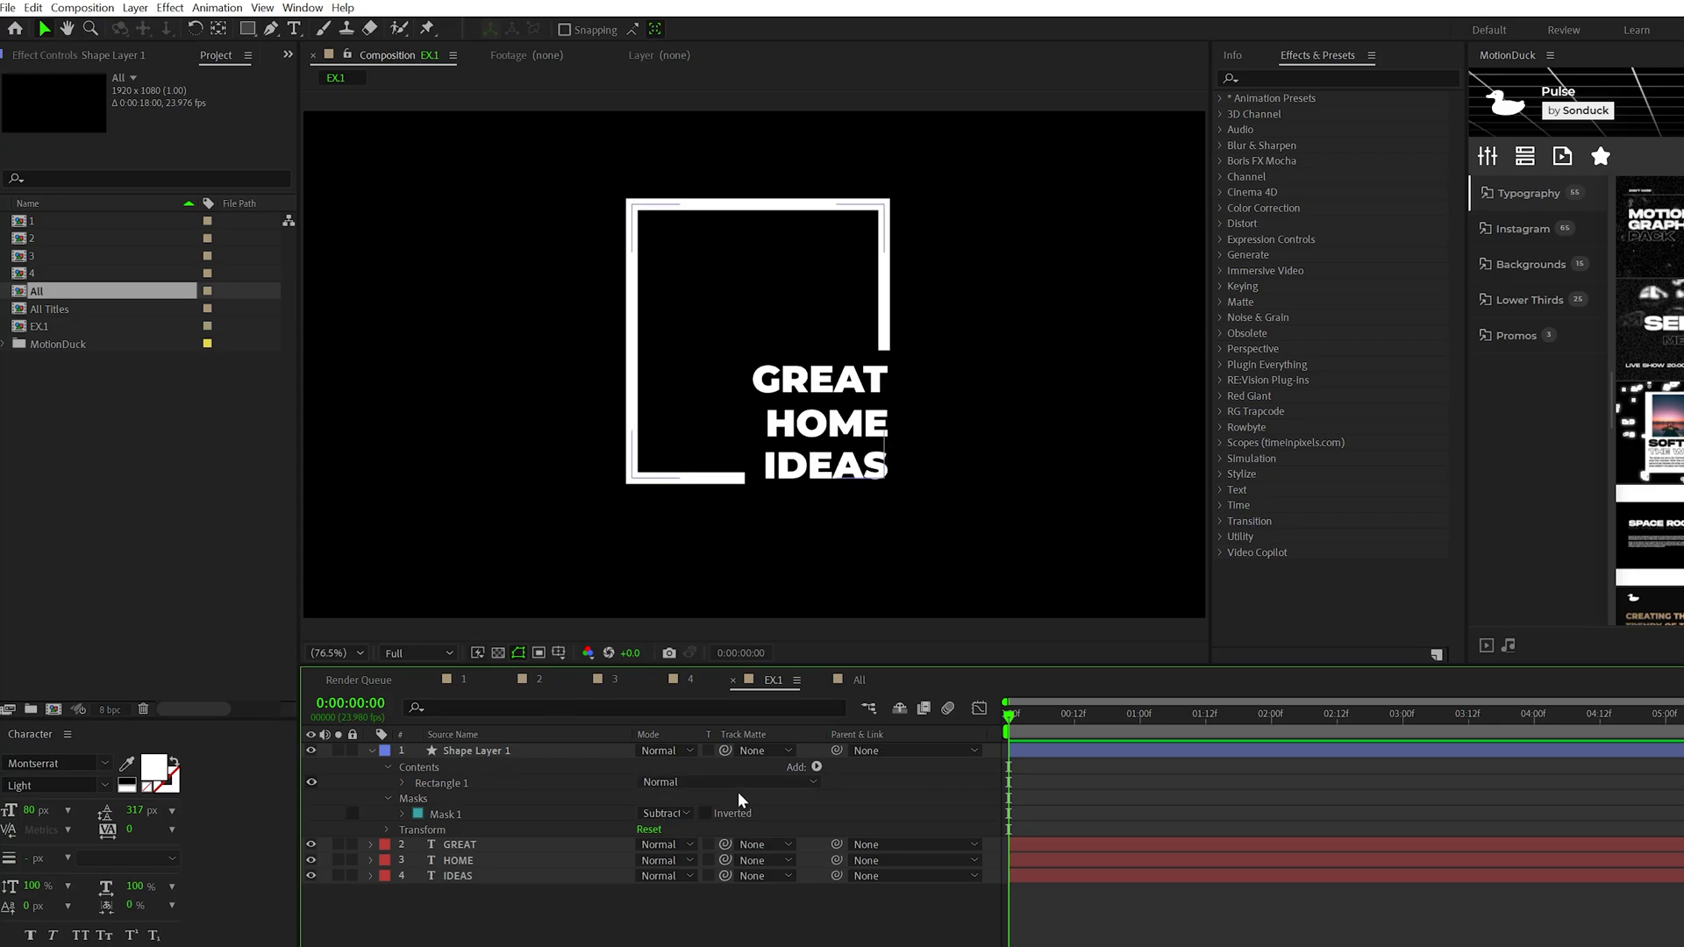
left_click(817, 768)
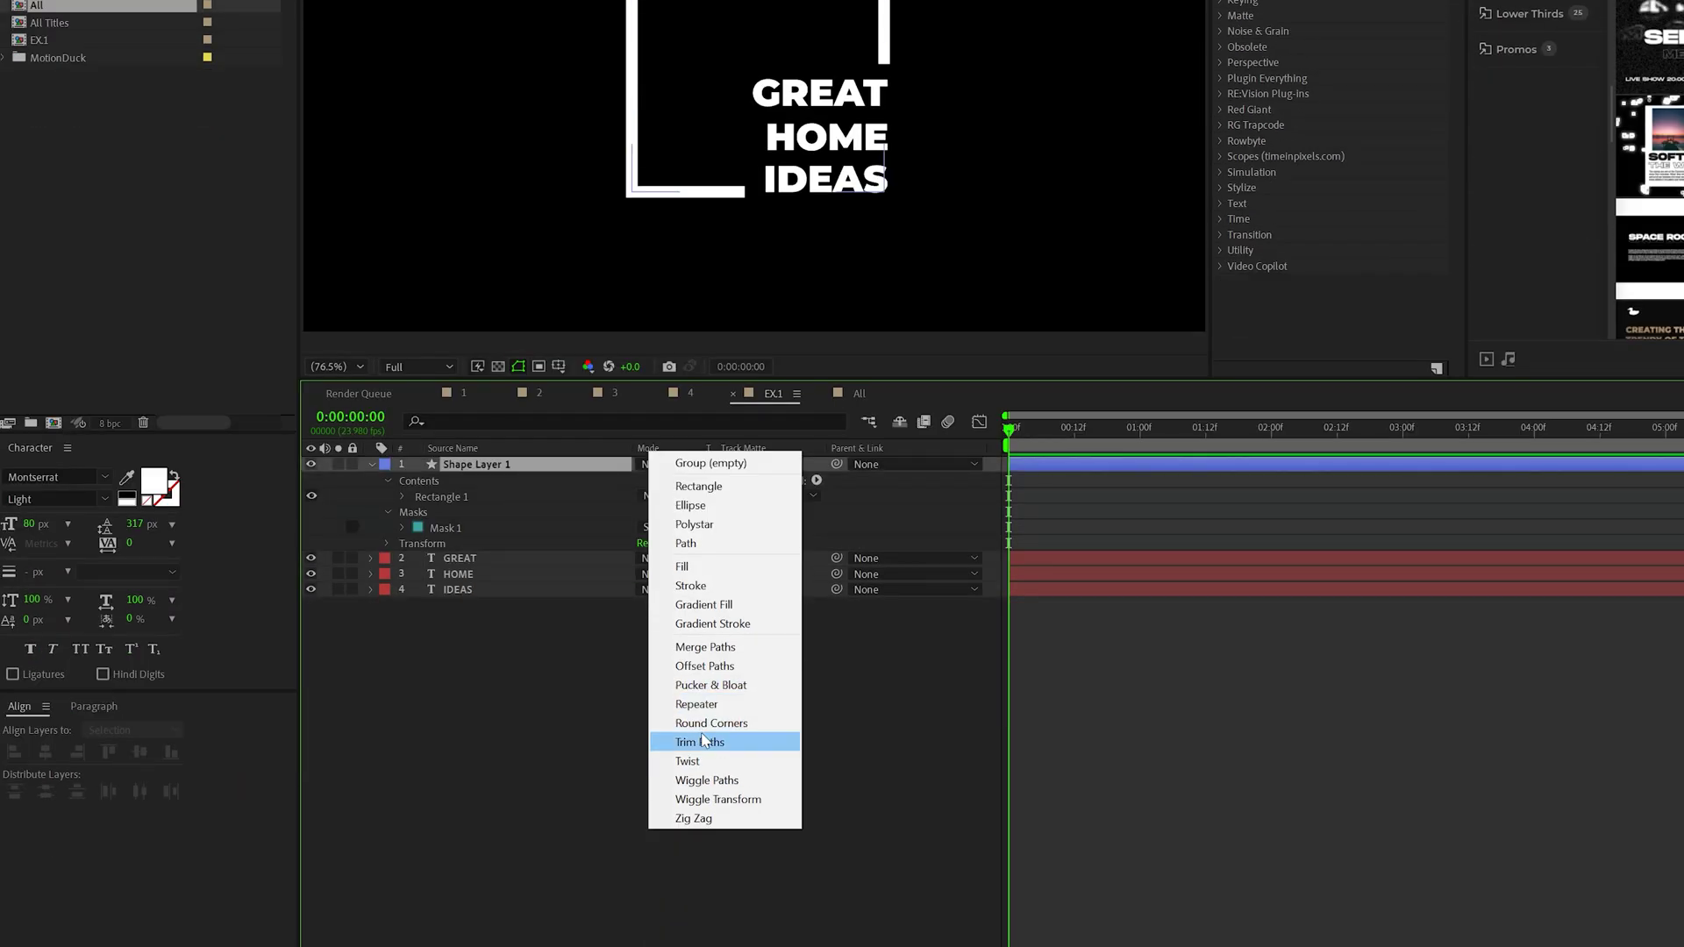
left_click(703, 742)
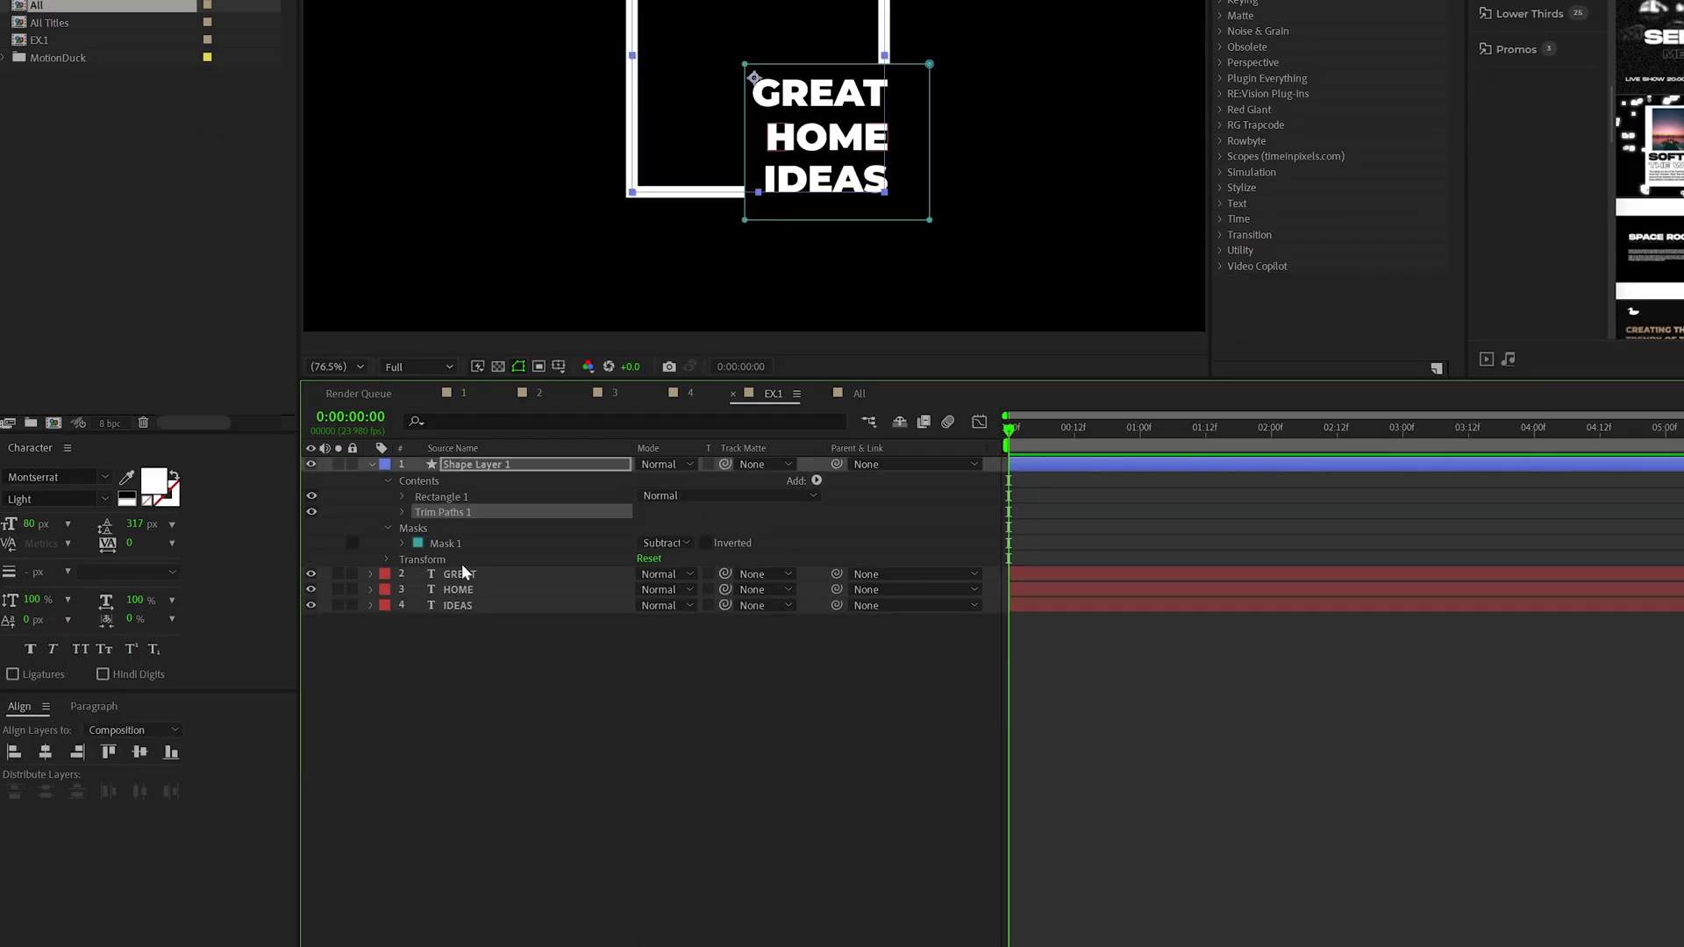
left_click(403, 512)
left_click_drag(630, 543, 527, 541)
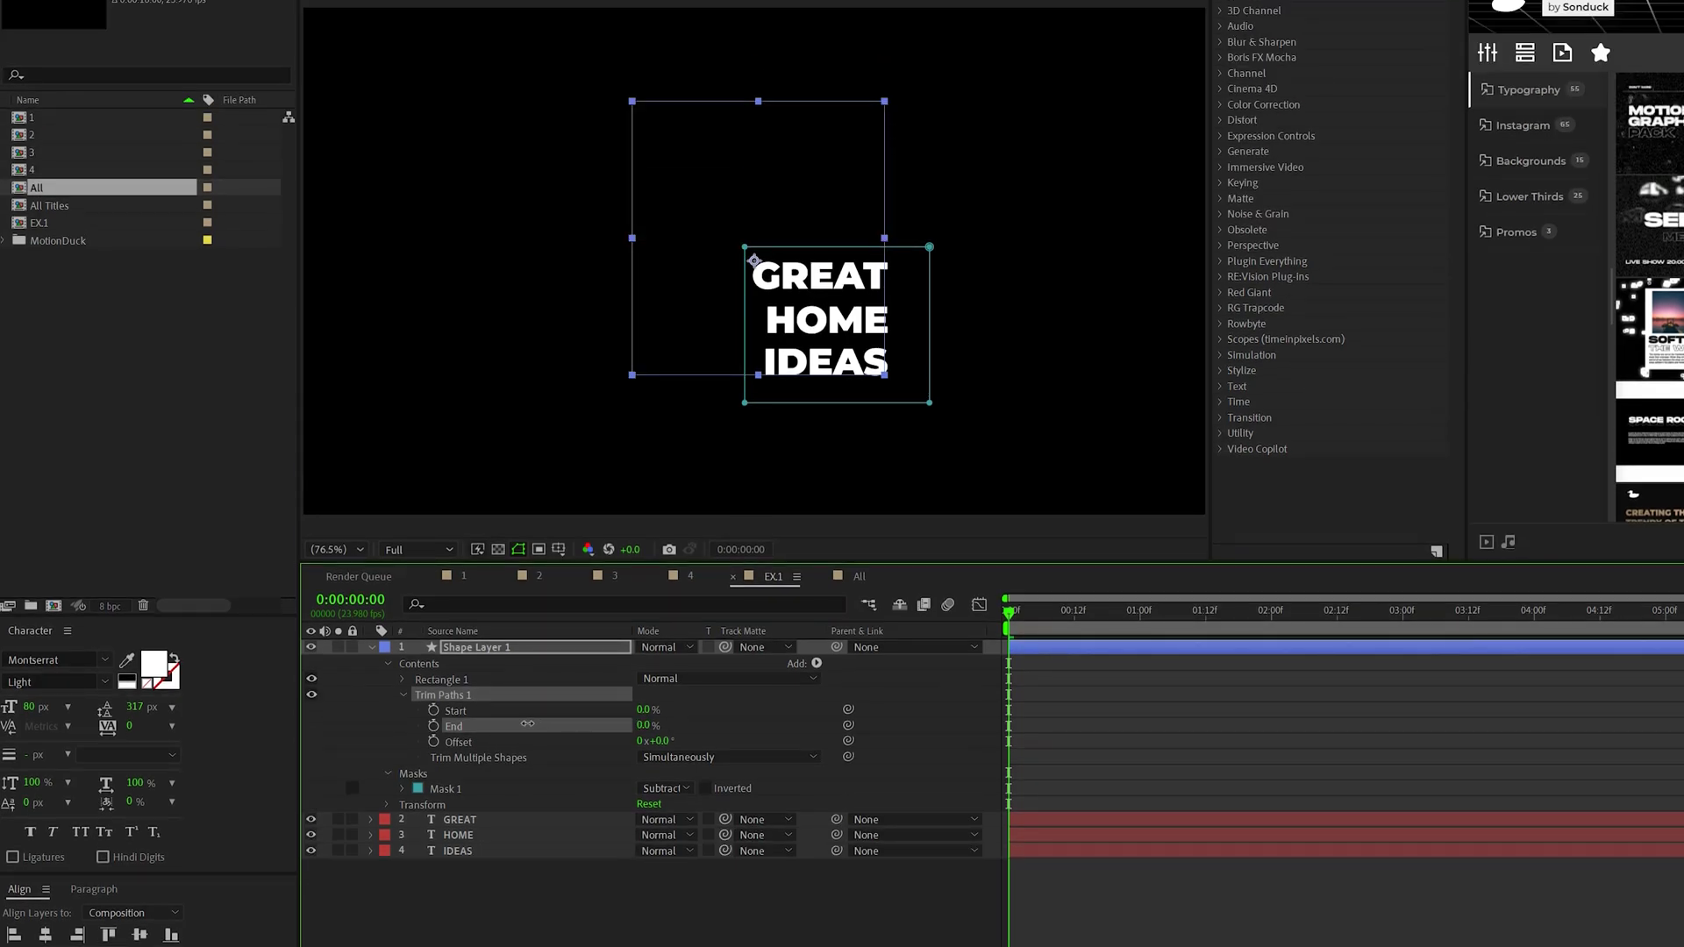
left_click_drag(528, 724, 447, 736)
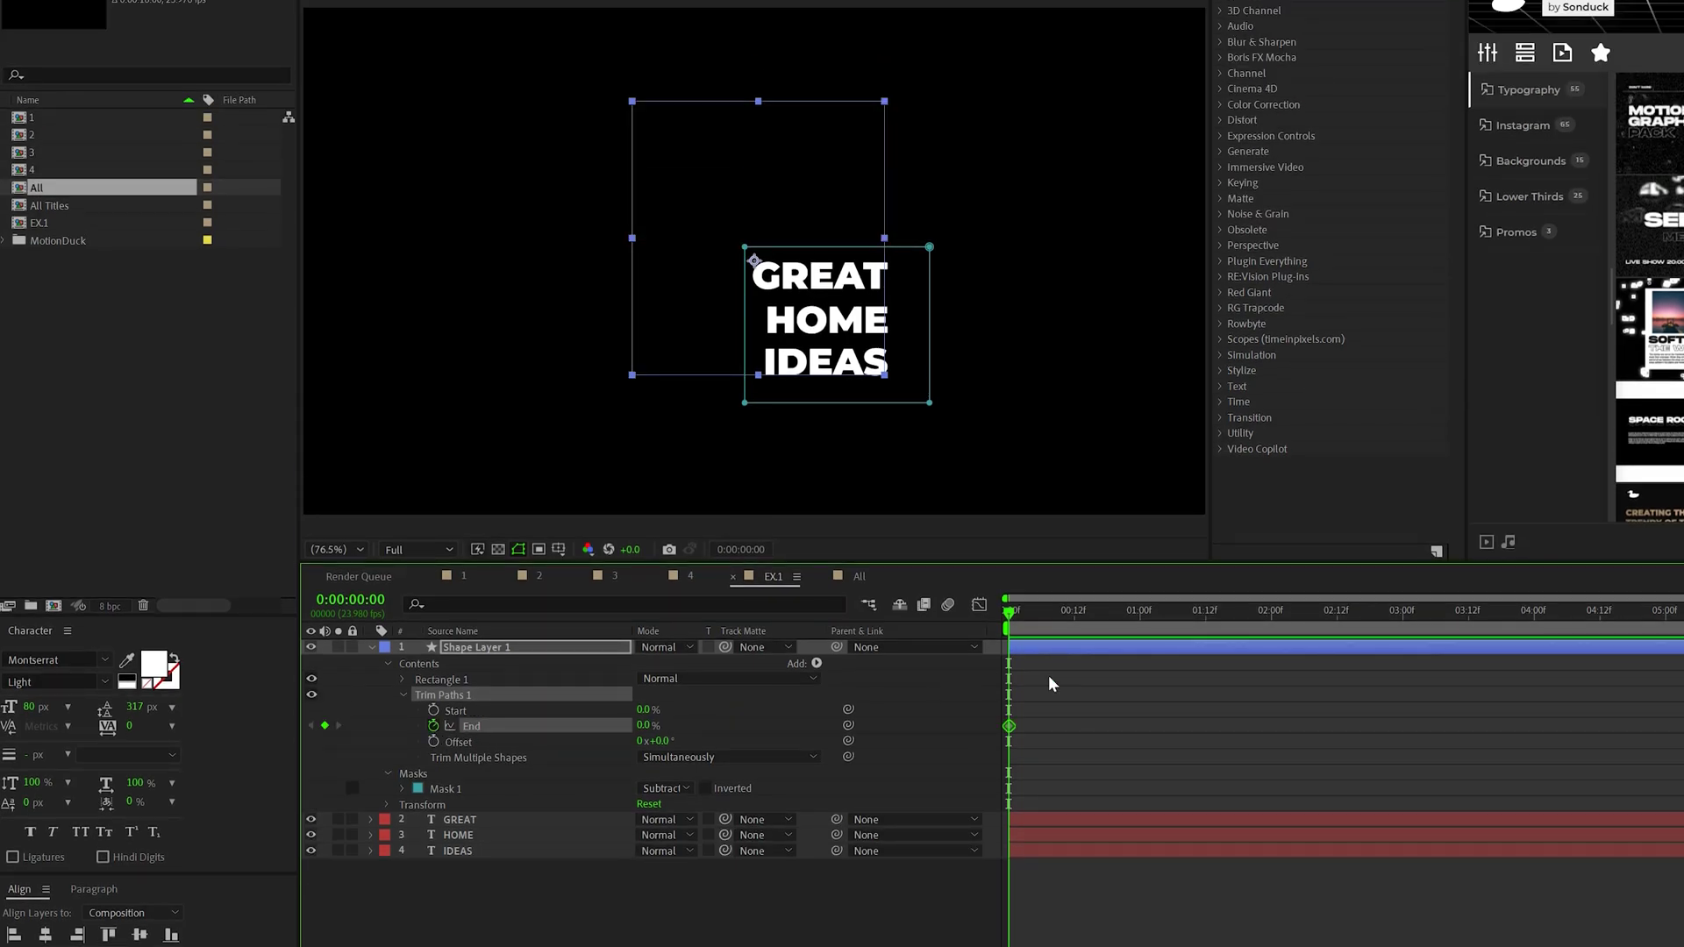
Keyframe the Trim Paths End at 100% at 0:00:01:00 and set the Offset to 136° so the line starts beside the text.
left_click_drag(1057, 623, 1141, 612)
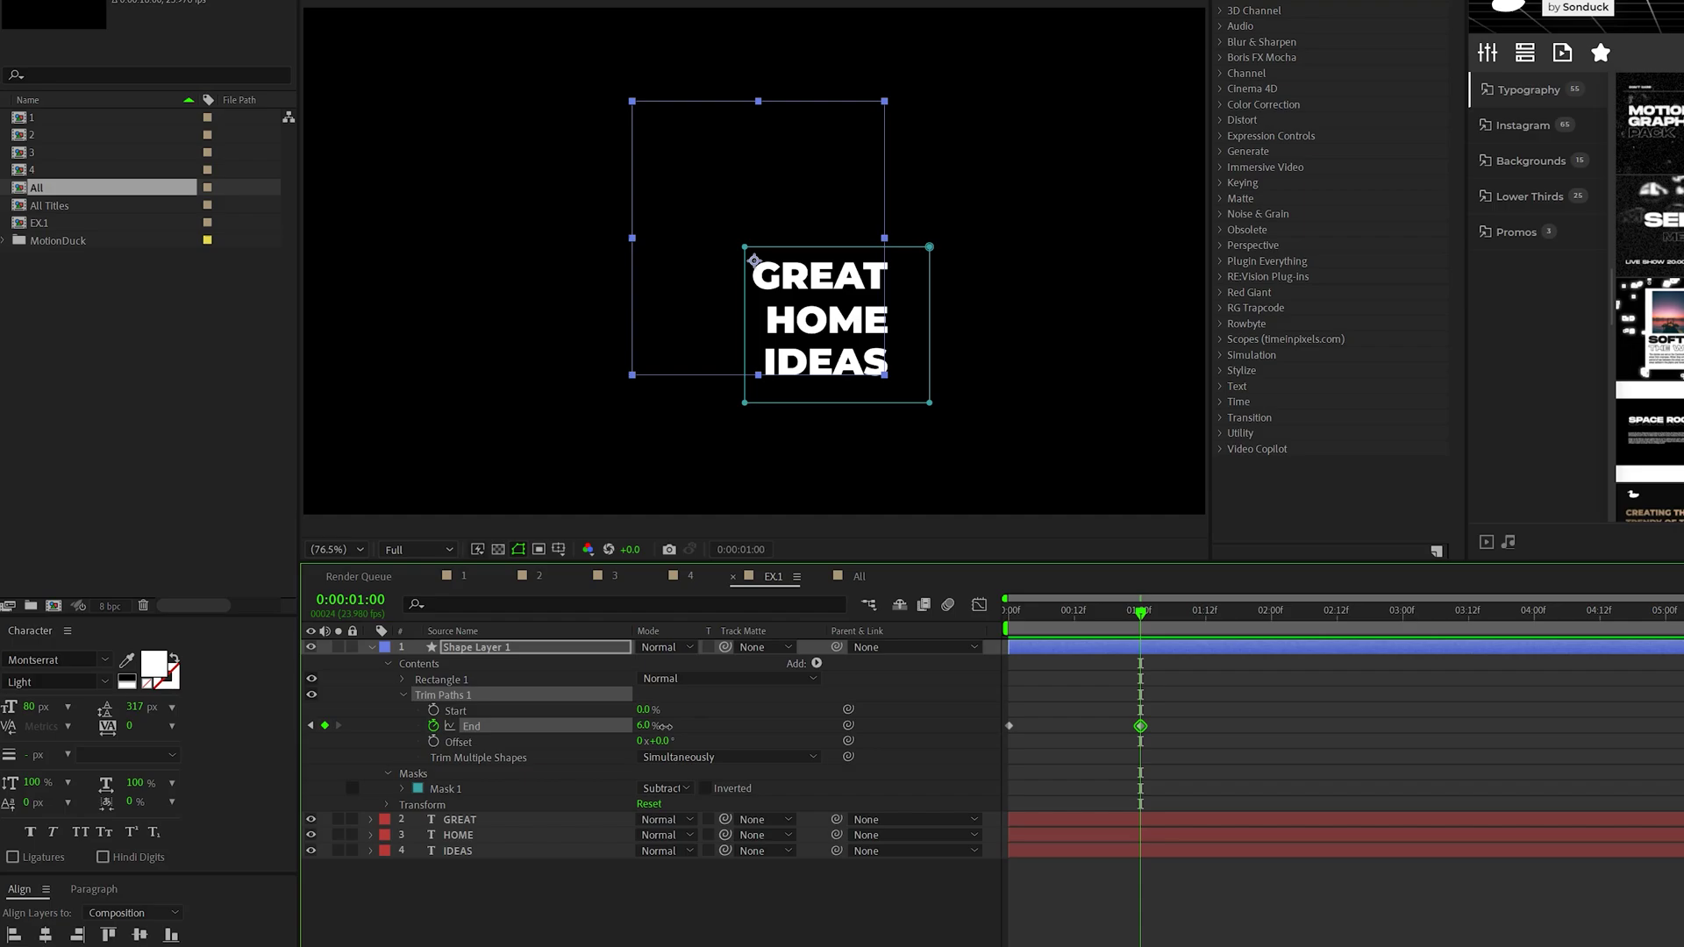
mouse_move(665, 727)
left_mouse_down()
mouse_move(856, 743)
mouse_move(843, 736)
left_mouse_up()
left_click(858, 715)
left_click_drag(1064, 620, 1025, 624)
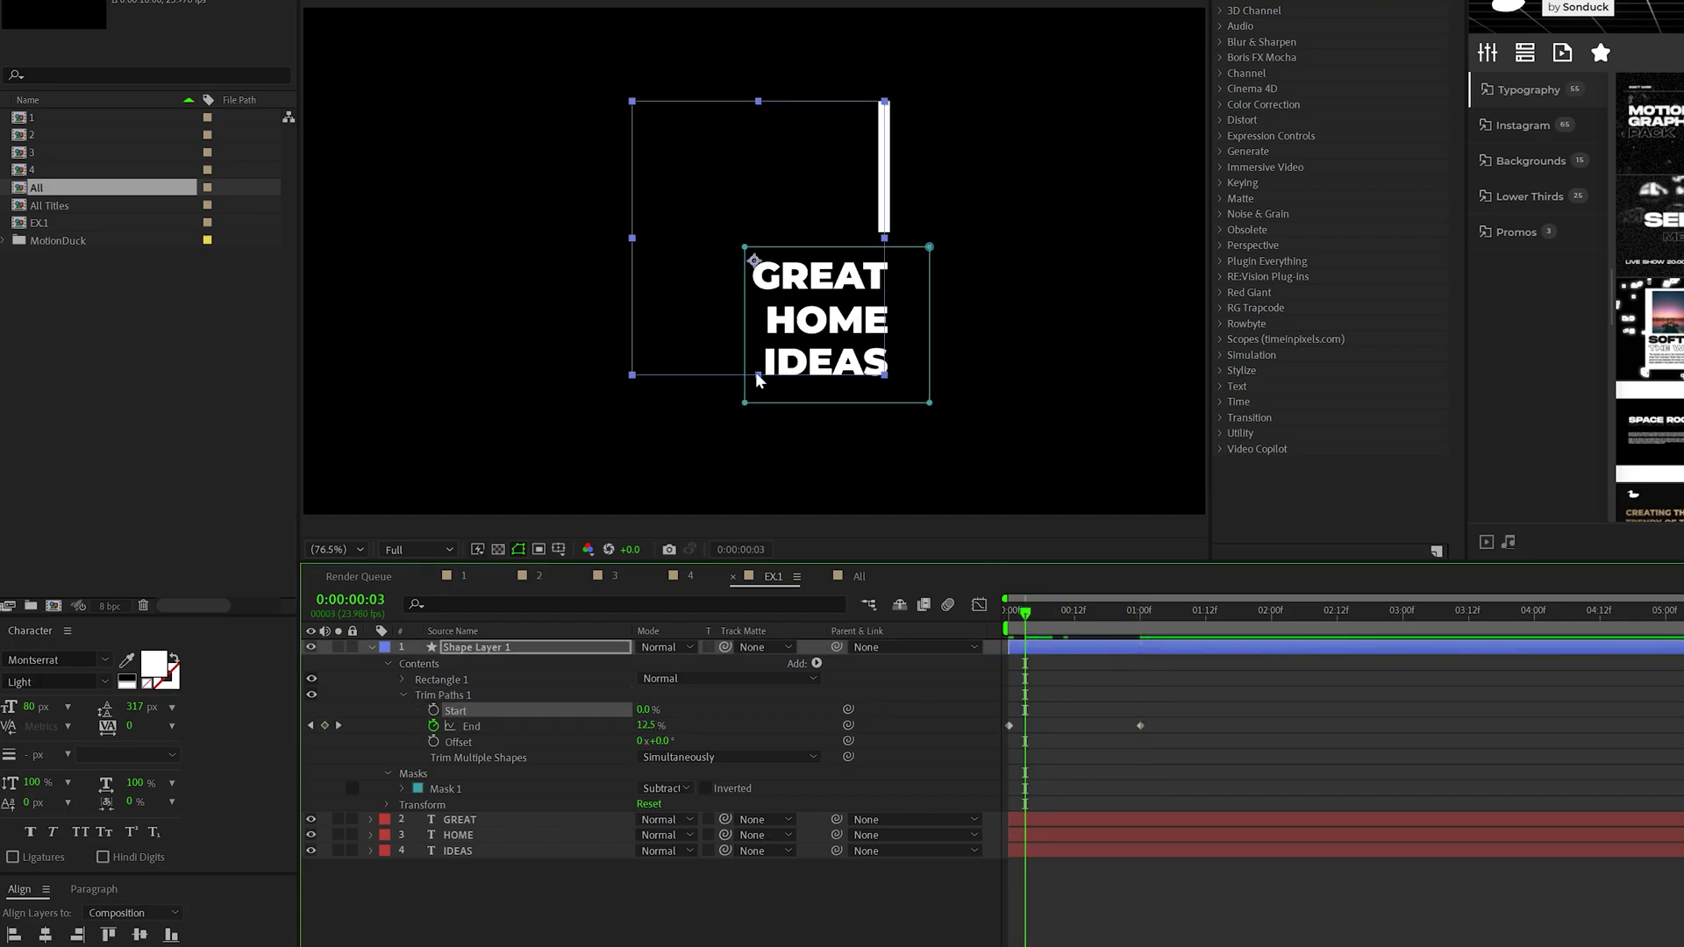
mouse_move(655, 744)
left_mouse_down()
mouse_move(785, 739)
mouse_move(770, 737)
left_mouse_up()
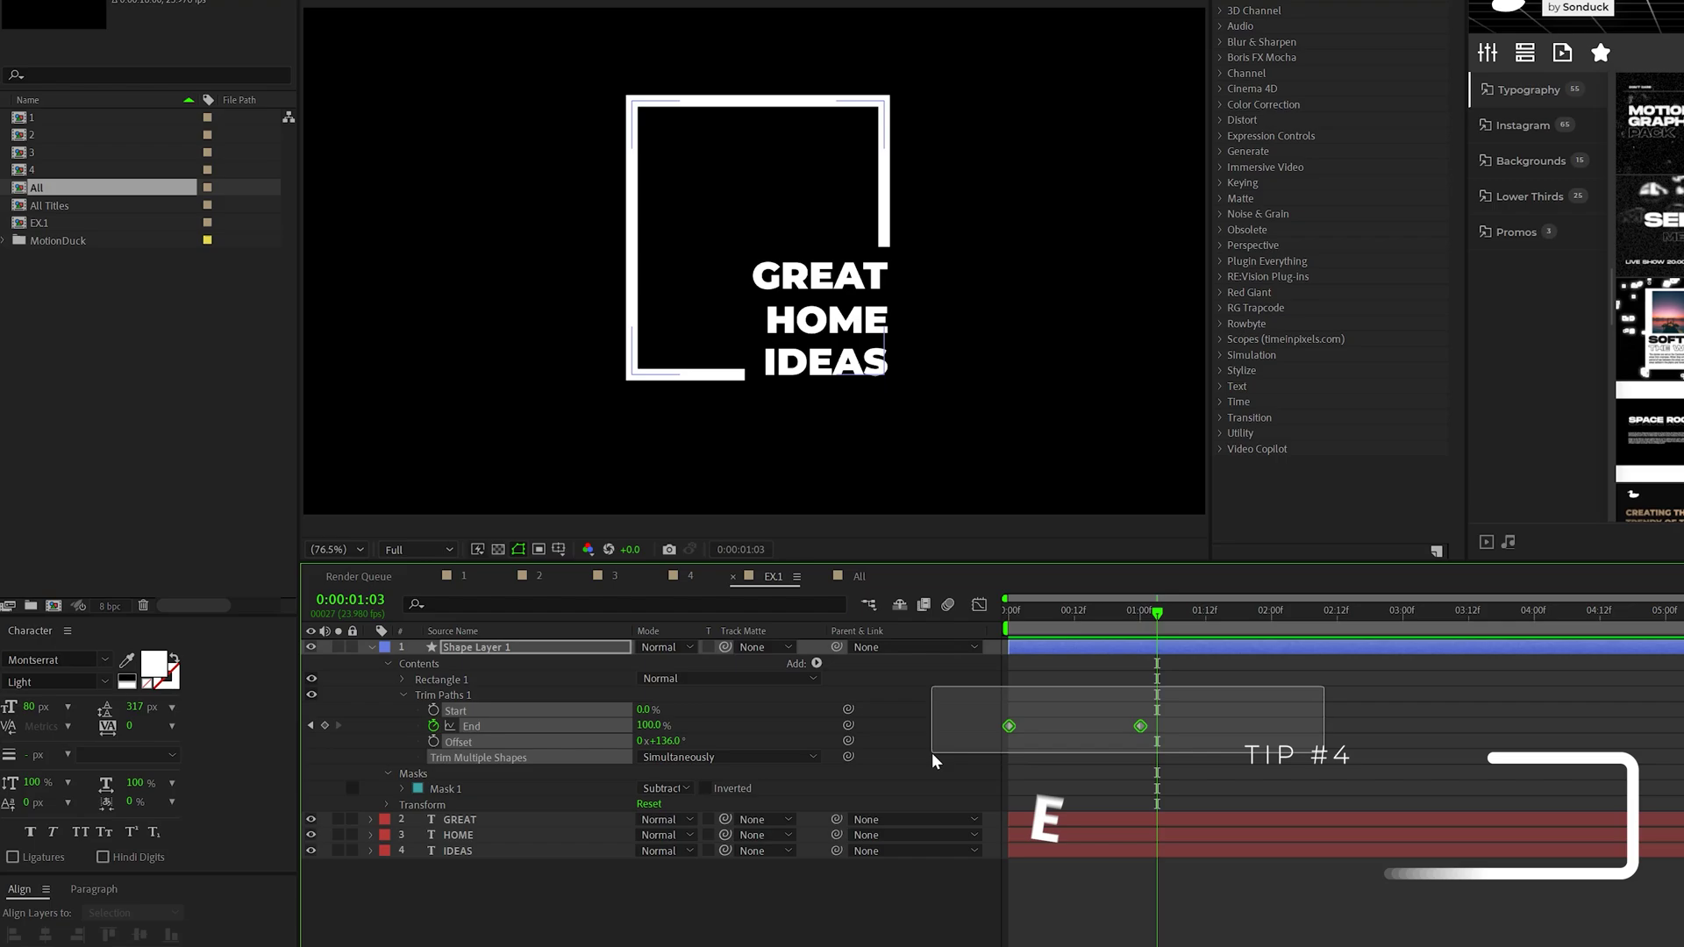
Apply Easy Ease to both Trim Paths End keyframes, reshape their speed graph with a longer ease, and preview the frame animation.
left_click_drag(1239, 711, 937, 776)
key("F9")
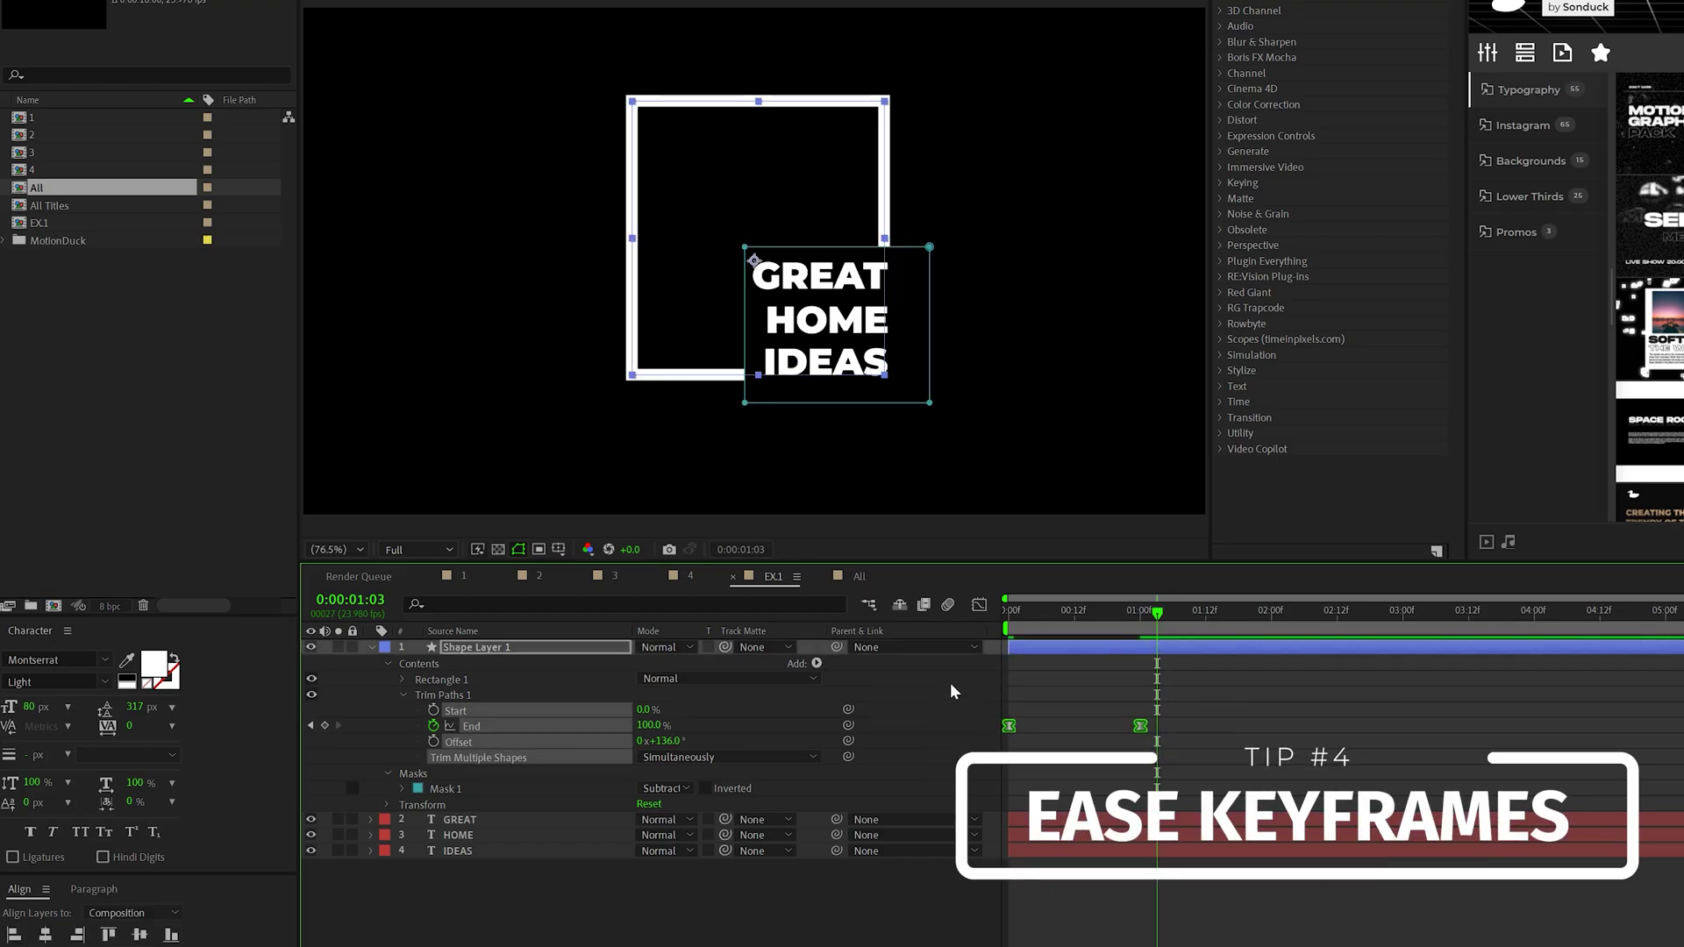
left_click(979, 612)
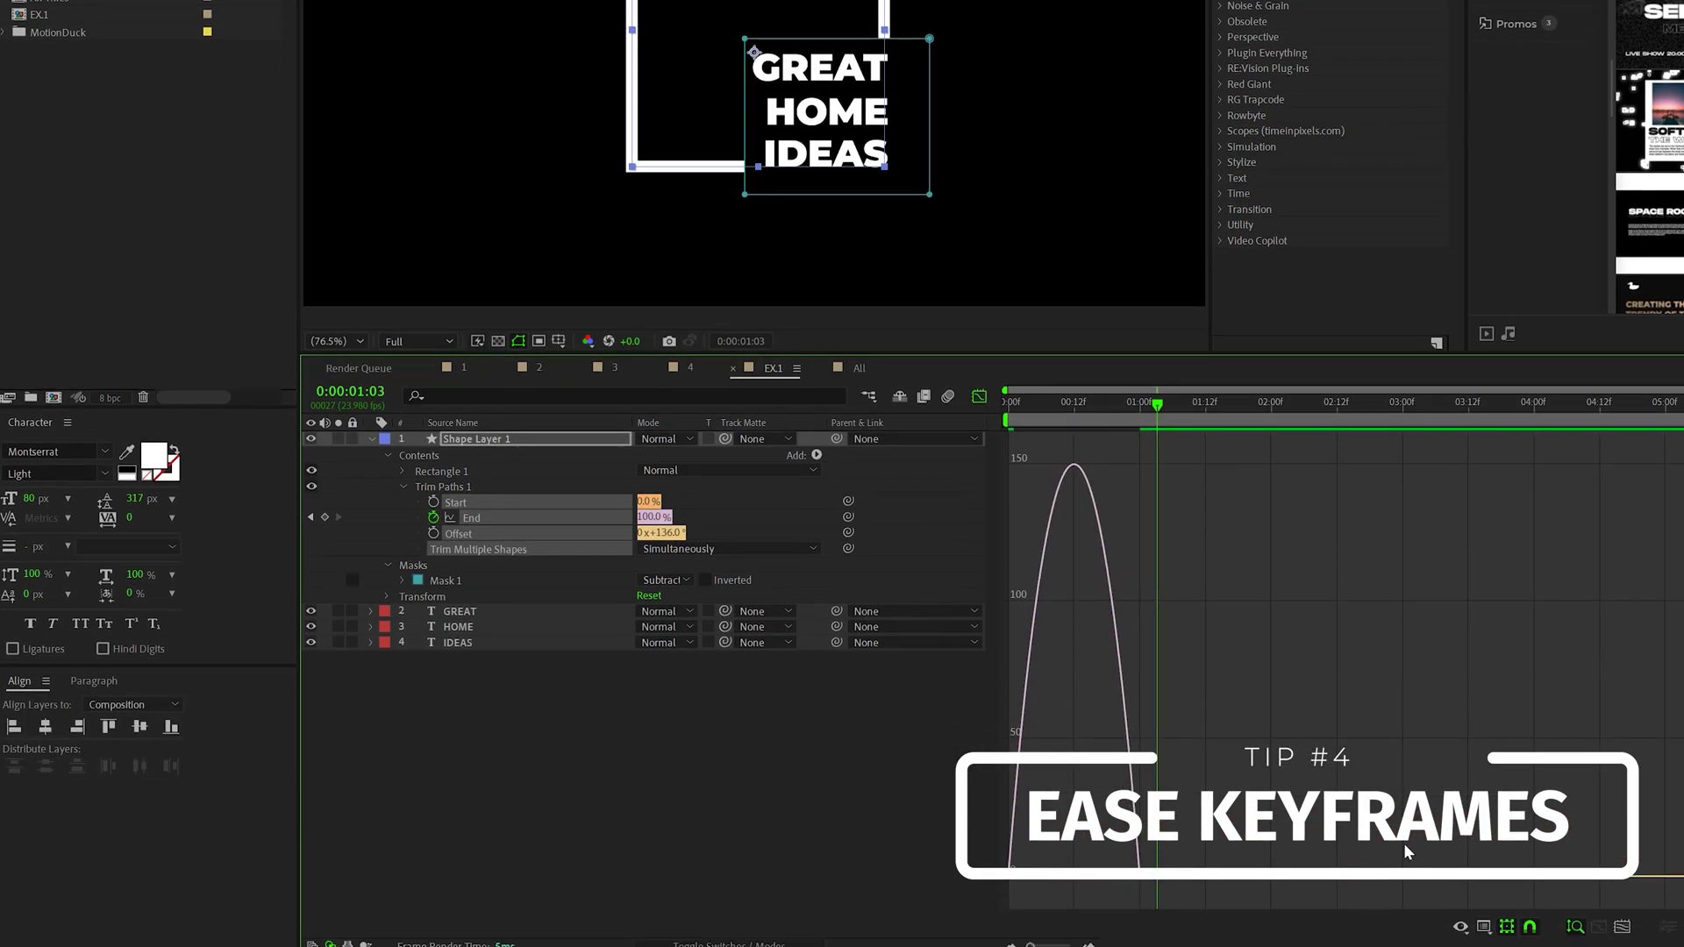
left_click(1483, 928)
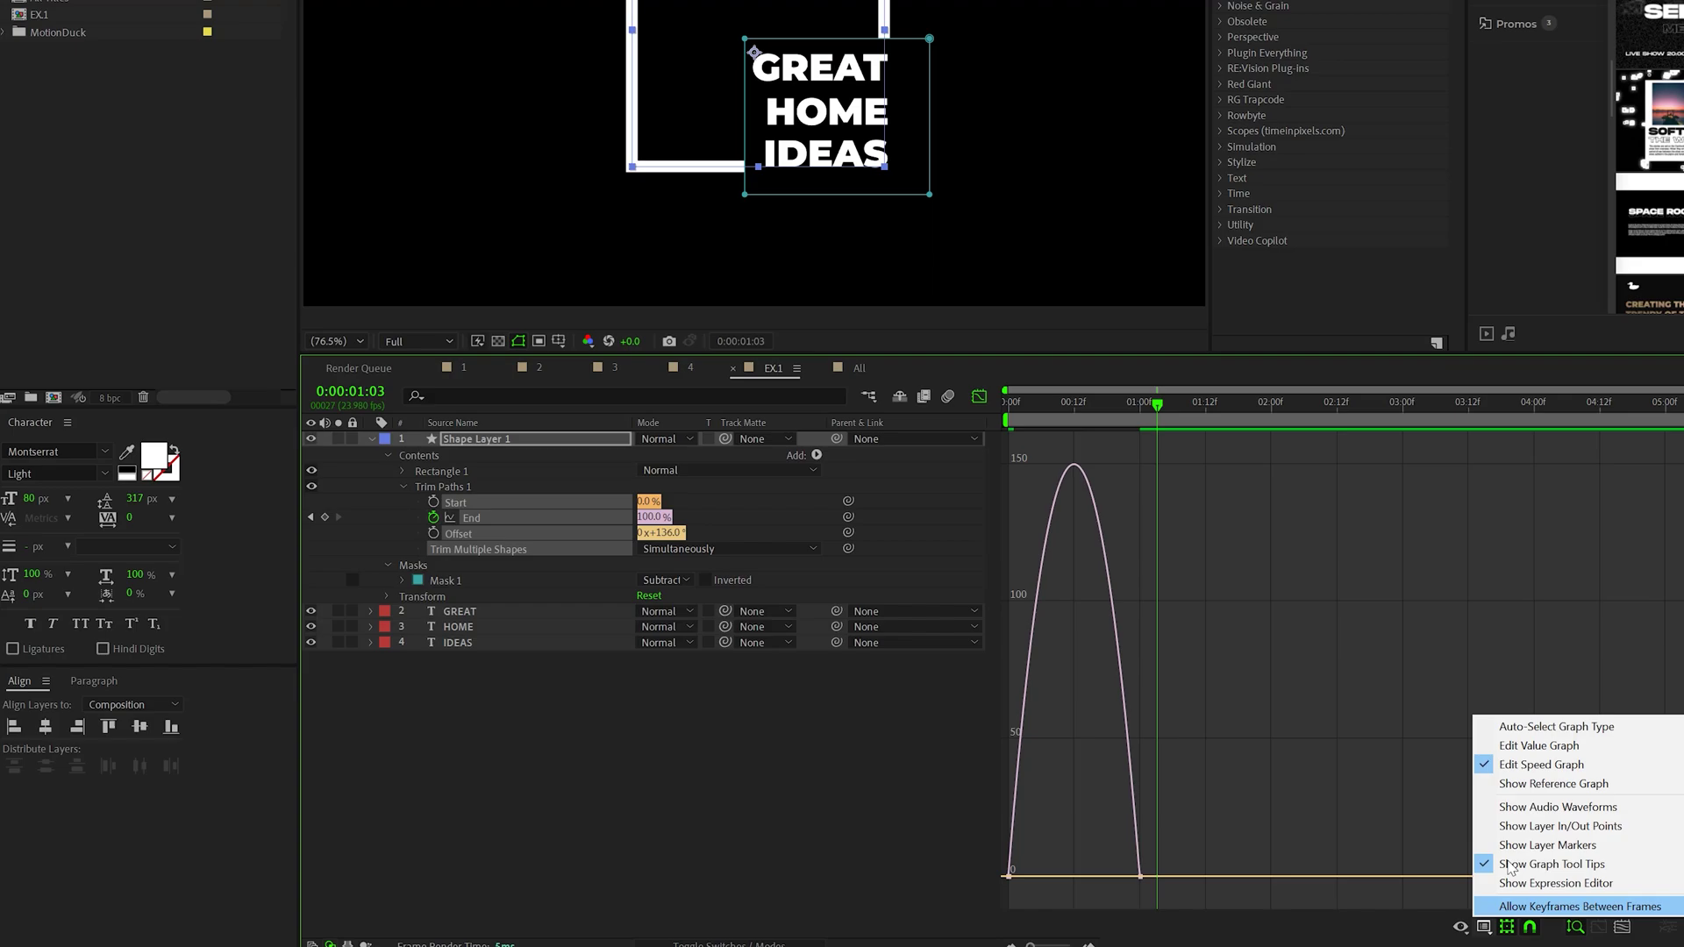
left_click(1131, 759)
left_click_drag(1256, 772, 916, 911)
left_click_drag(1033, 874, 1068, 877)
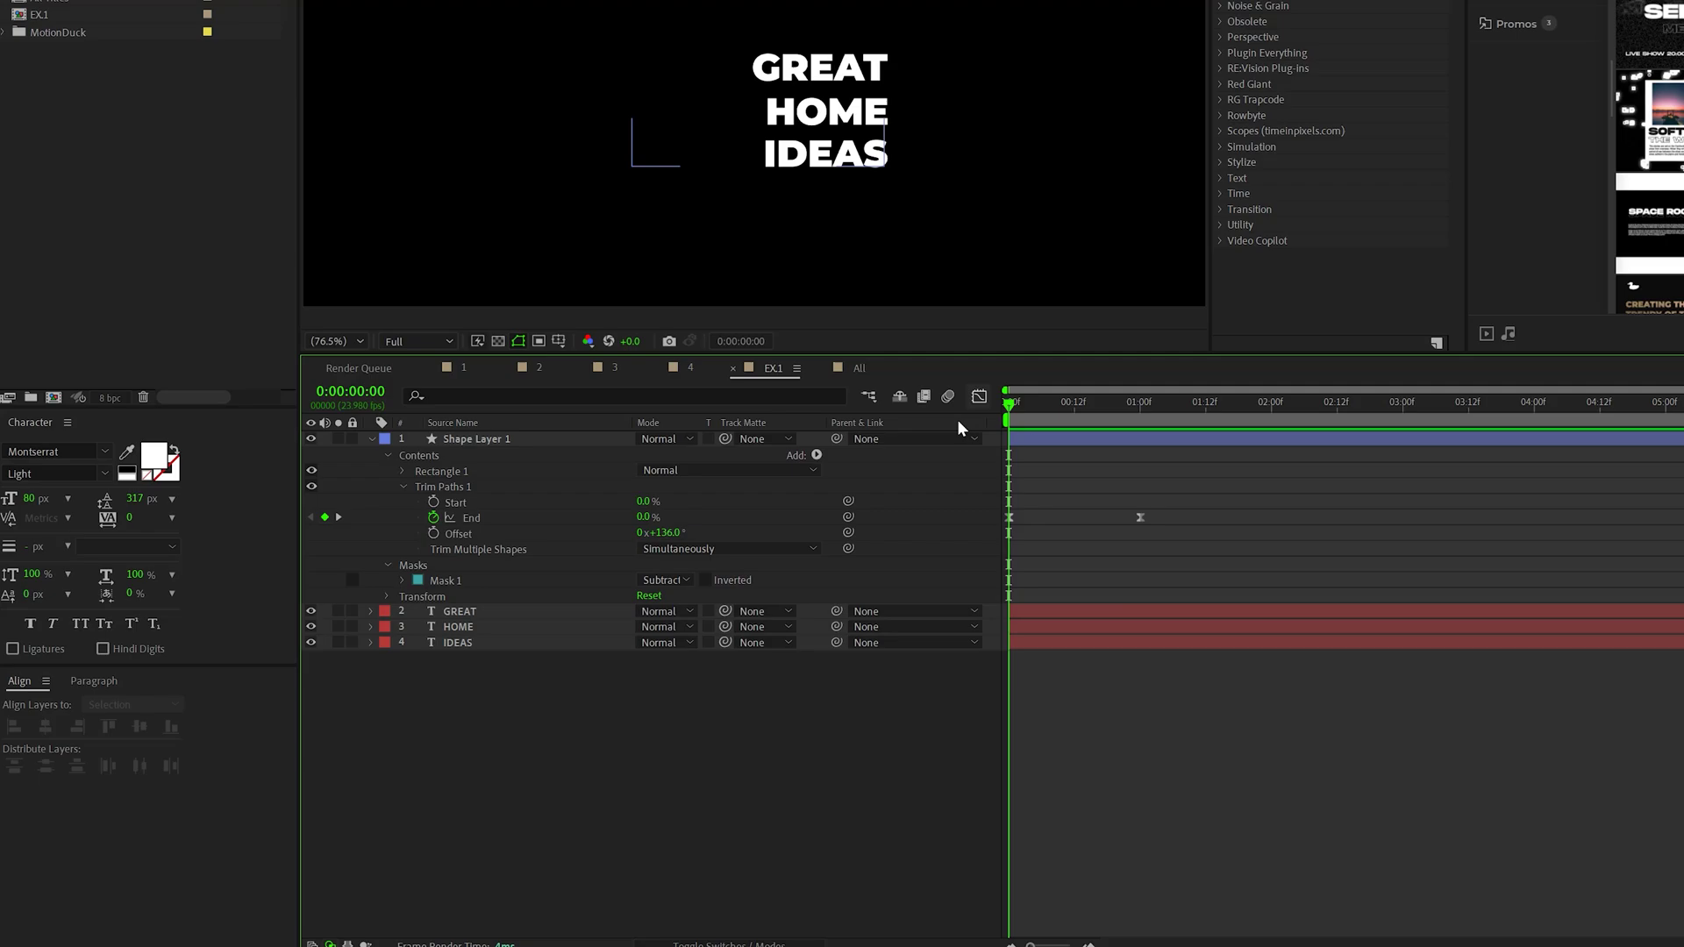
key("space")
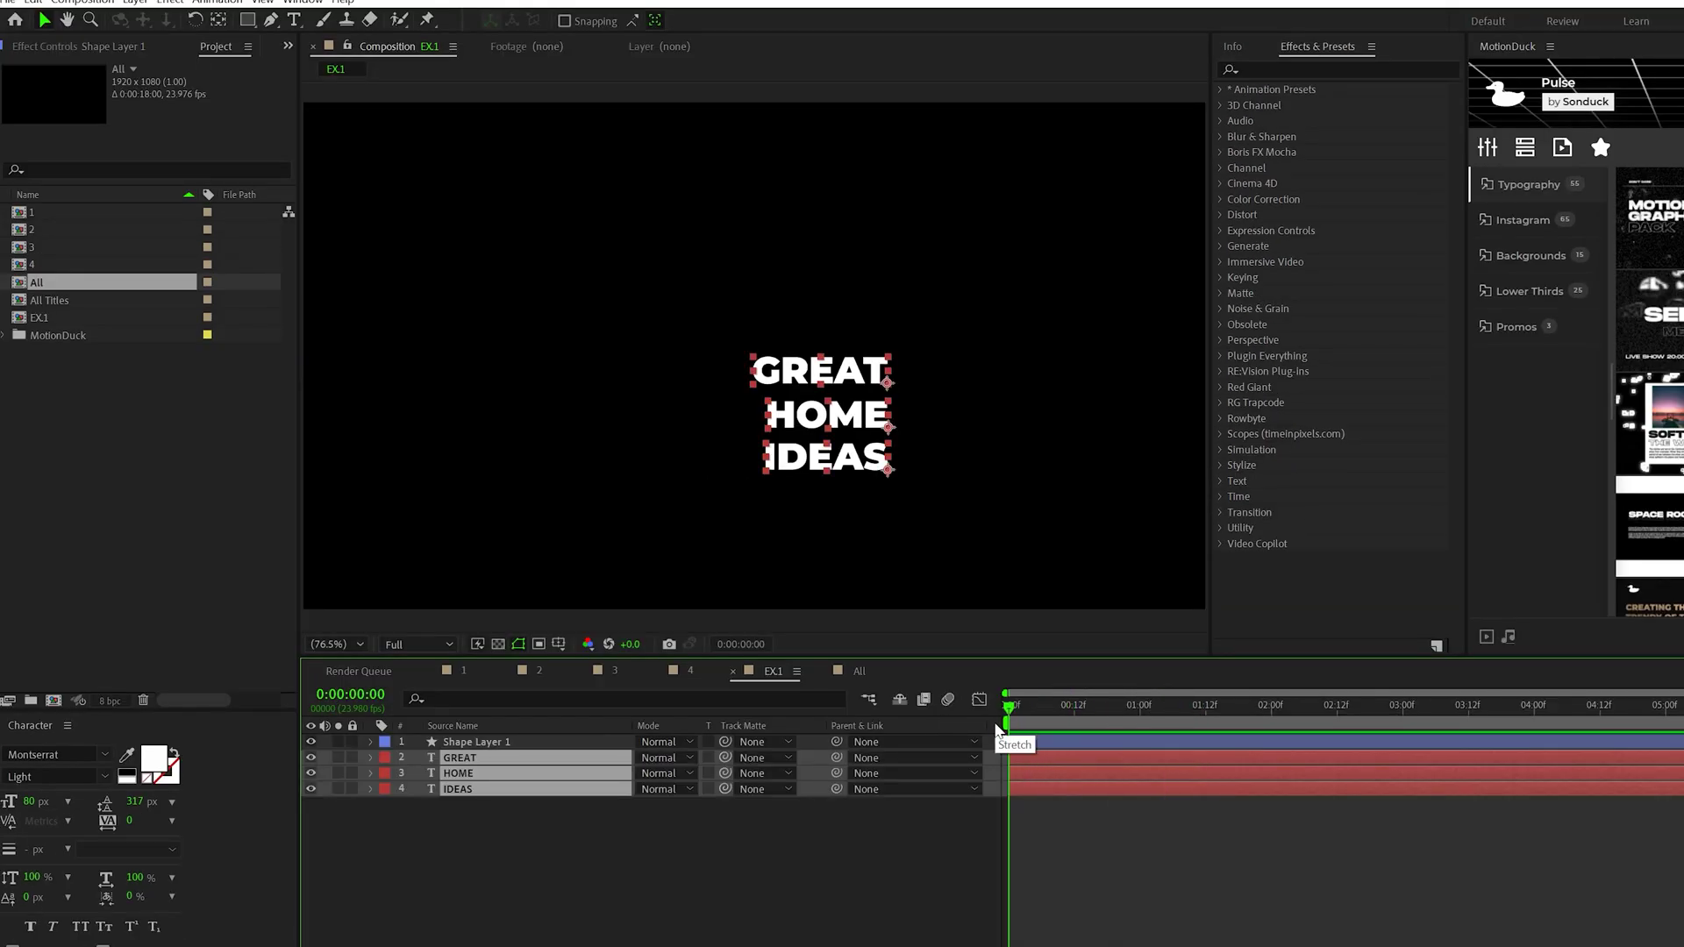
Apply the Slide In By Line text preset from the Animate In presets to the GREAT layer.
left_click(1219, 88)
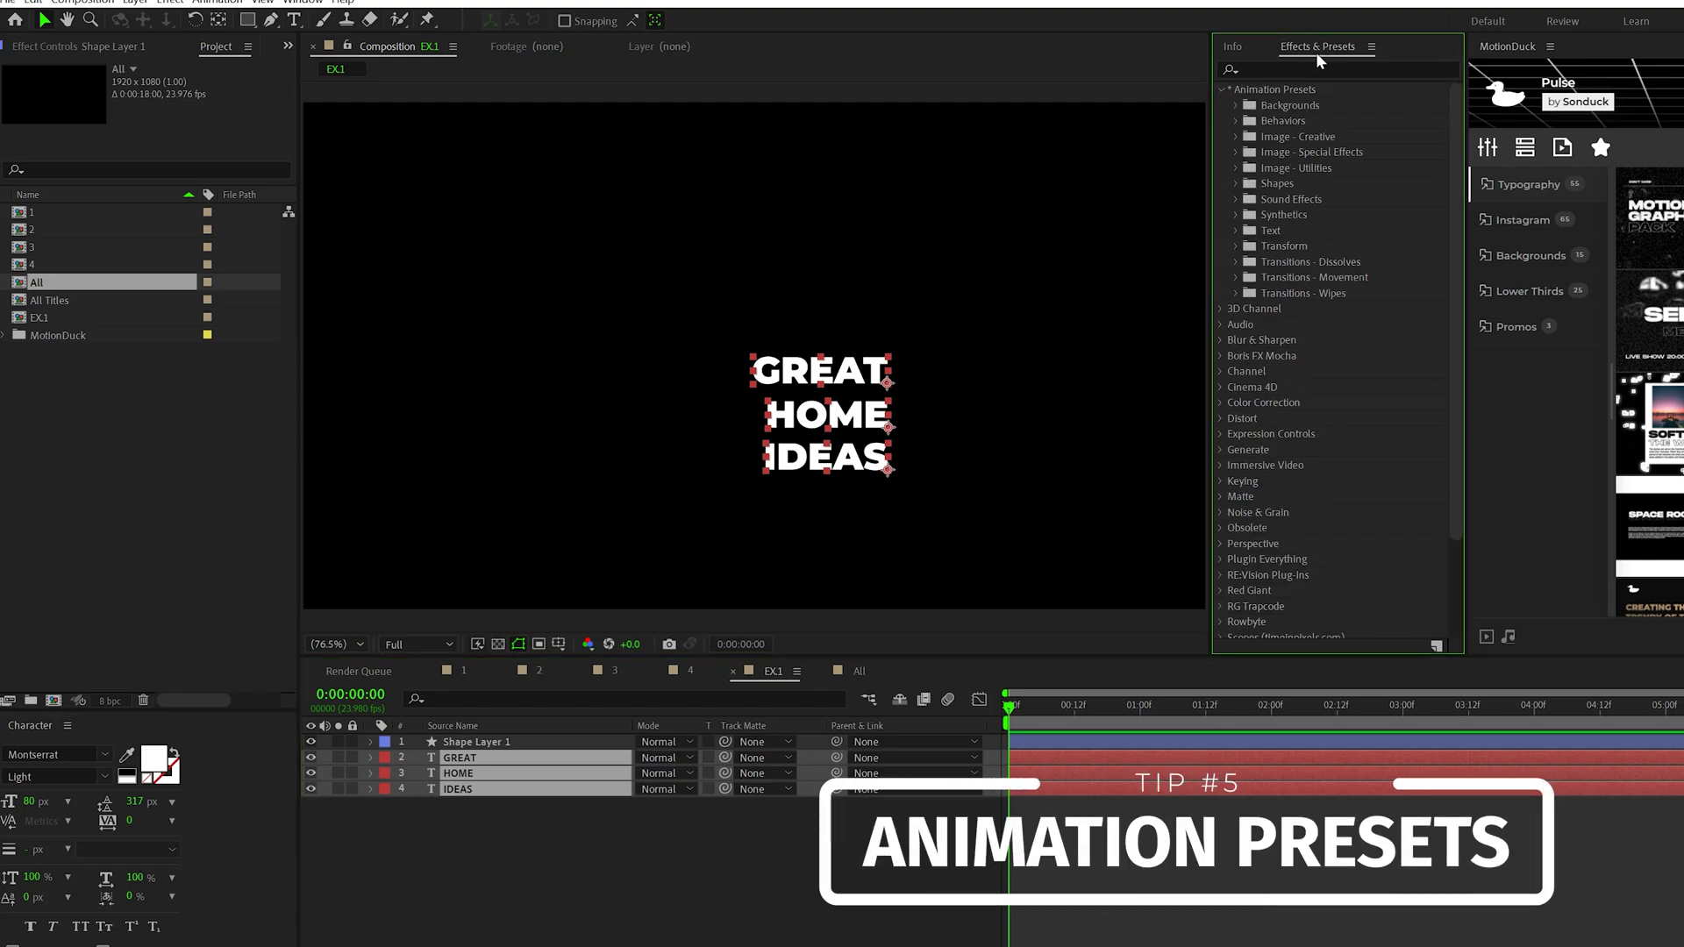
left_click(1236, 231)
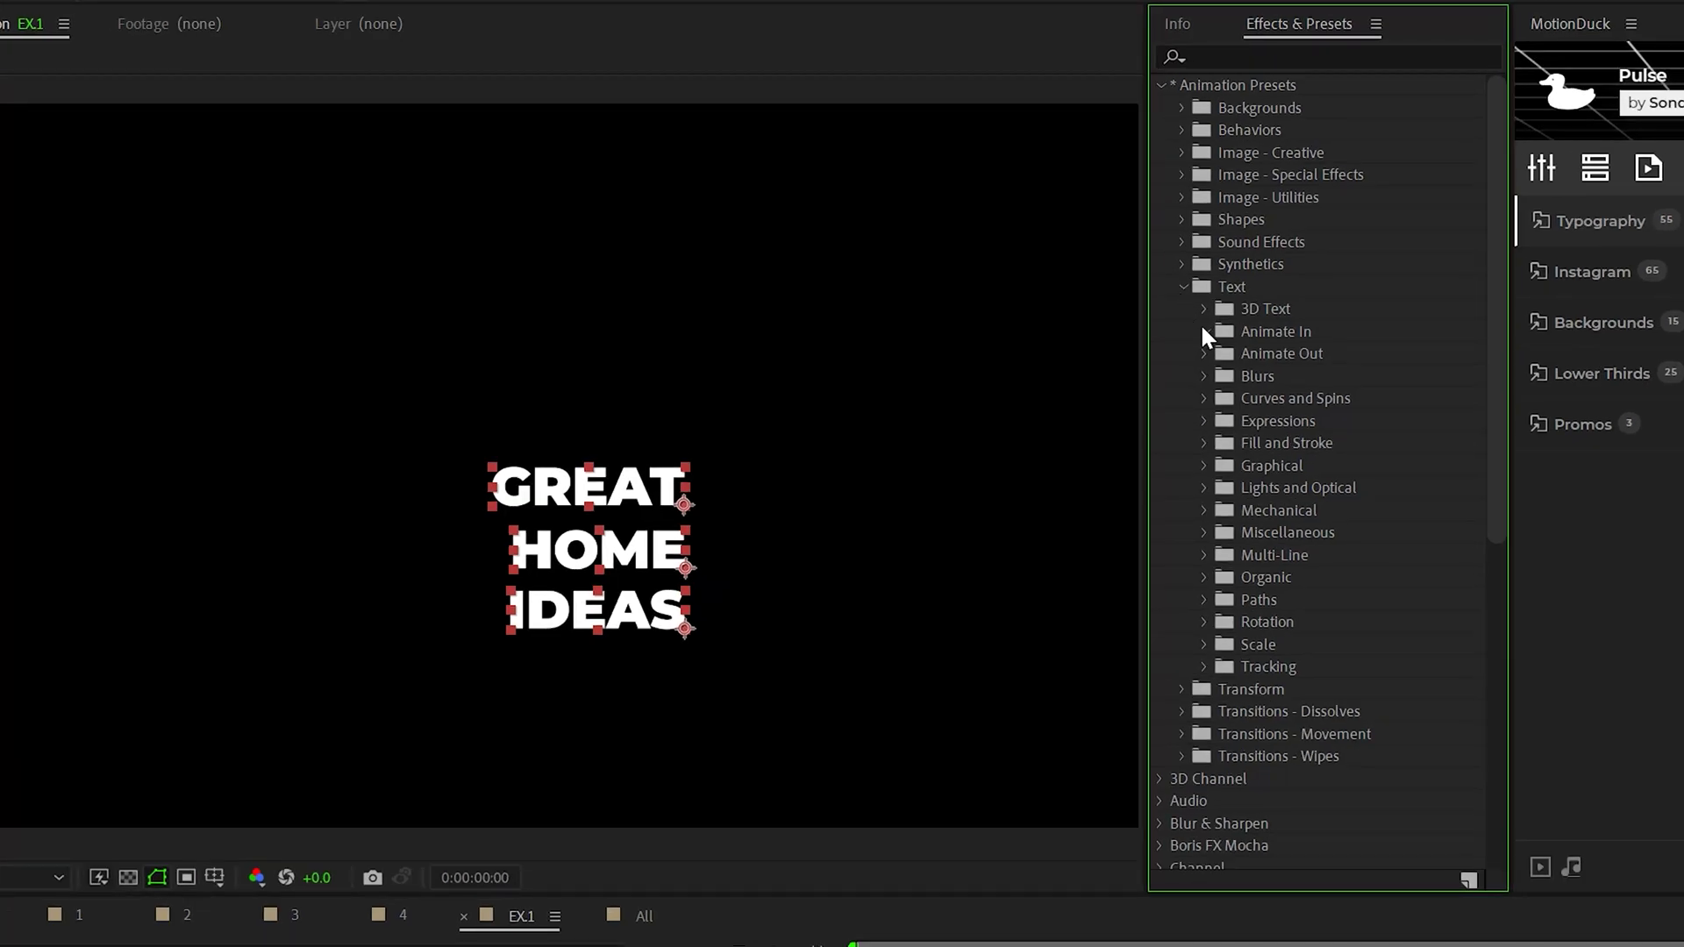
left_click(1204, 331)
scroll(1326, 489, "down", 4)
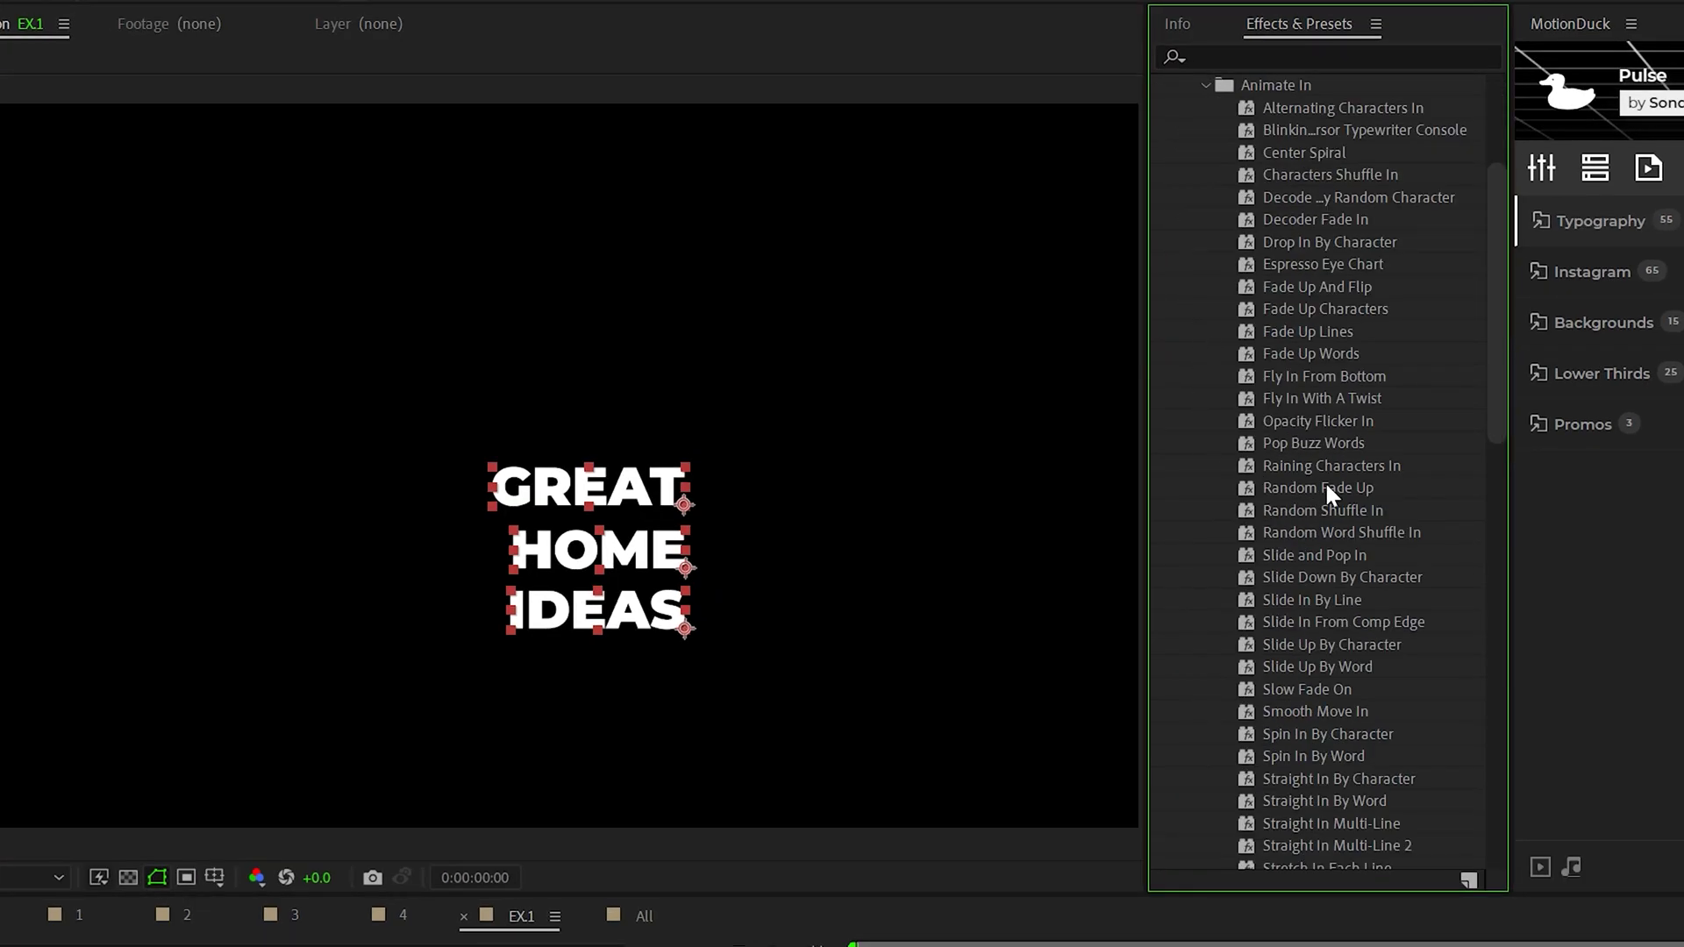
scroll(1369, 438, "down", 3)
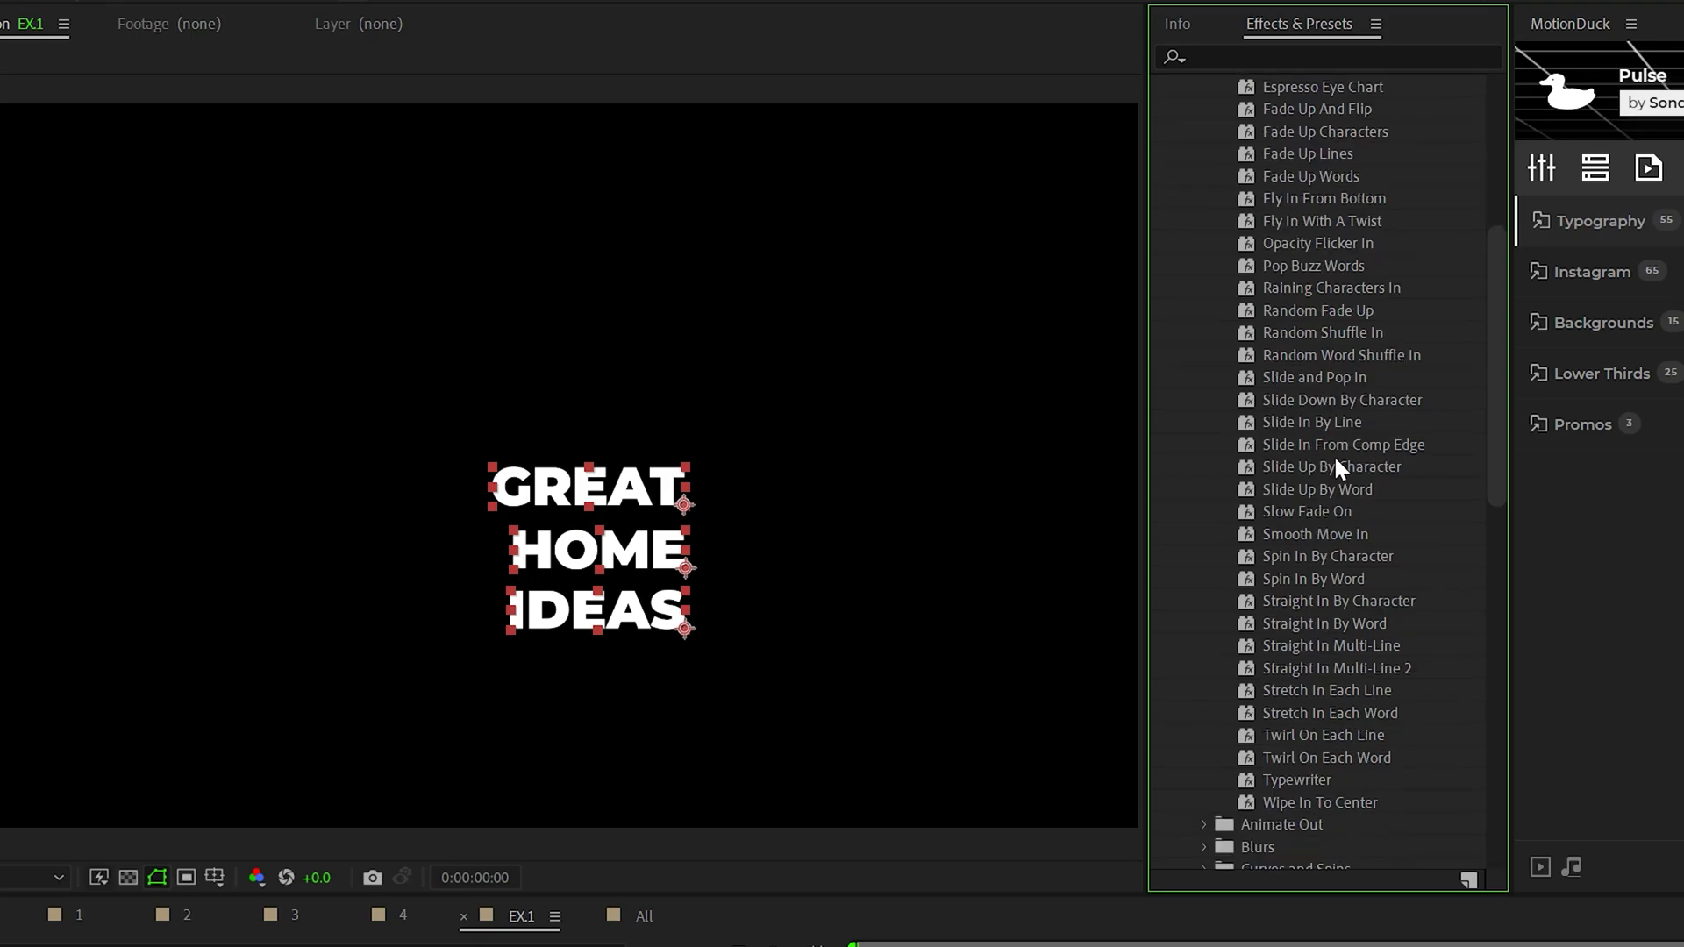
double_click(1313, 422)
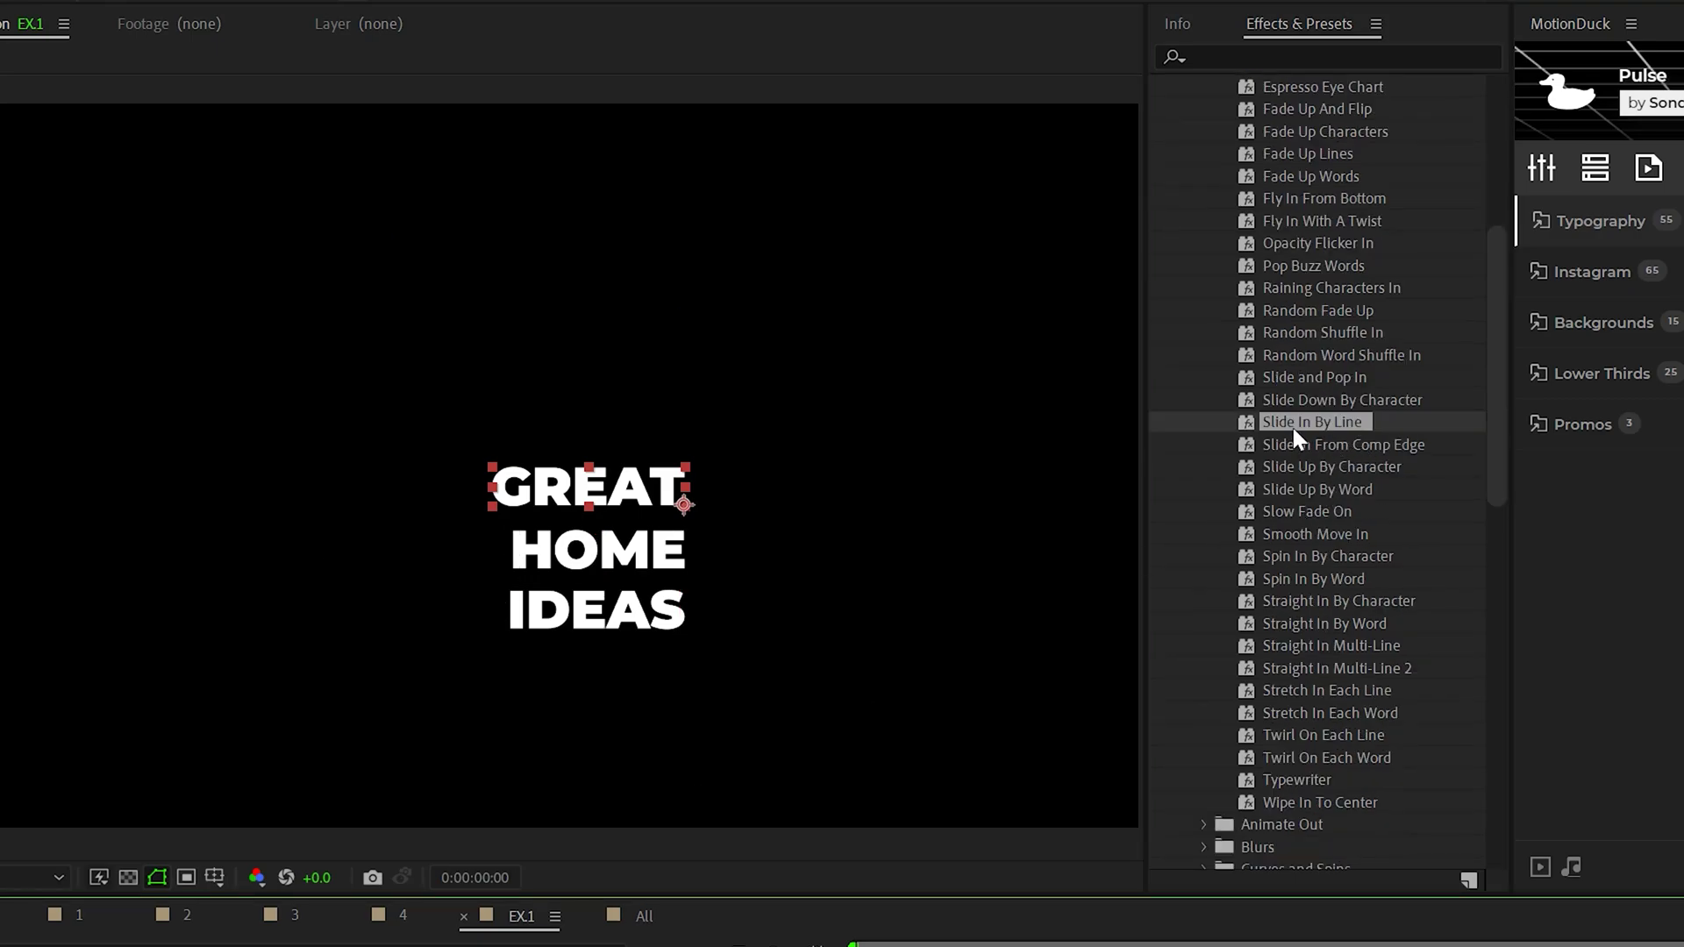
left_click_drag(1294, 433, 90, 946)
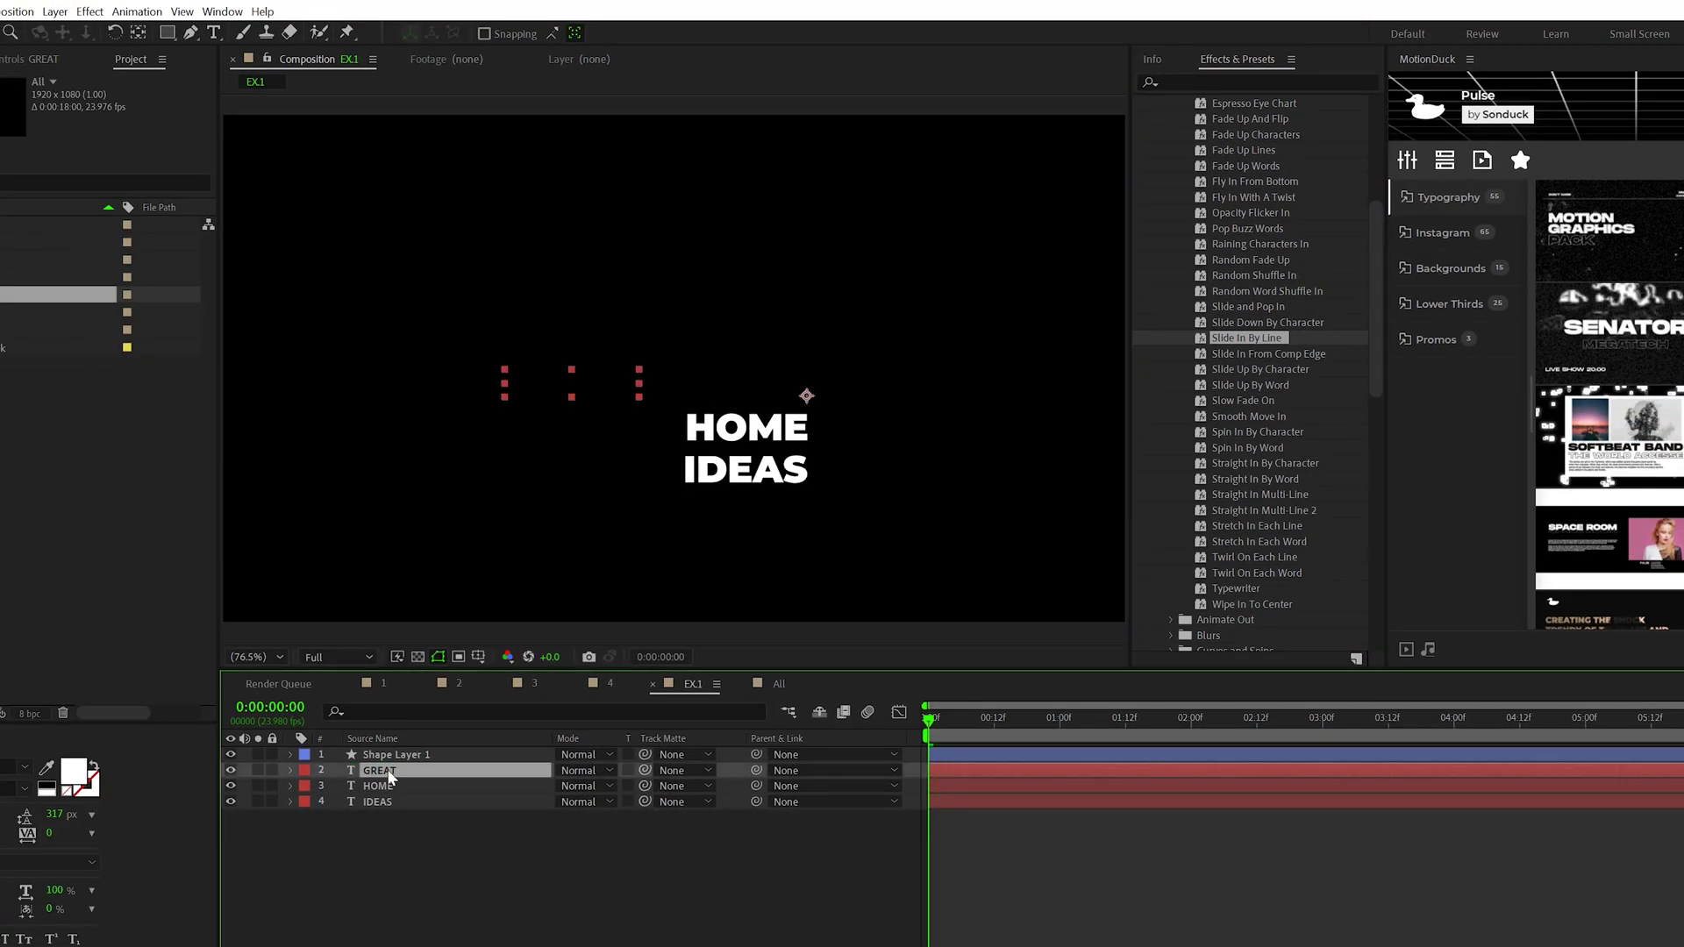
Reveal the GREAT layer's animated and modified properties and scrub to 0:00:00:16 to check the slide-in.
key("u")
key("u")
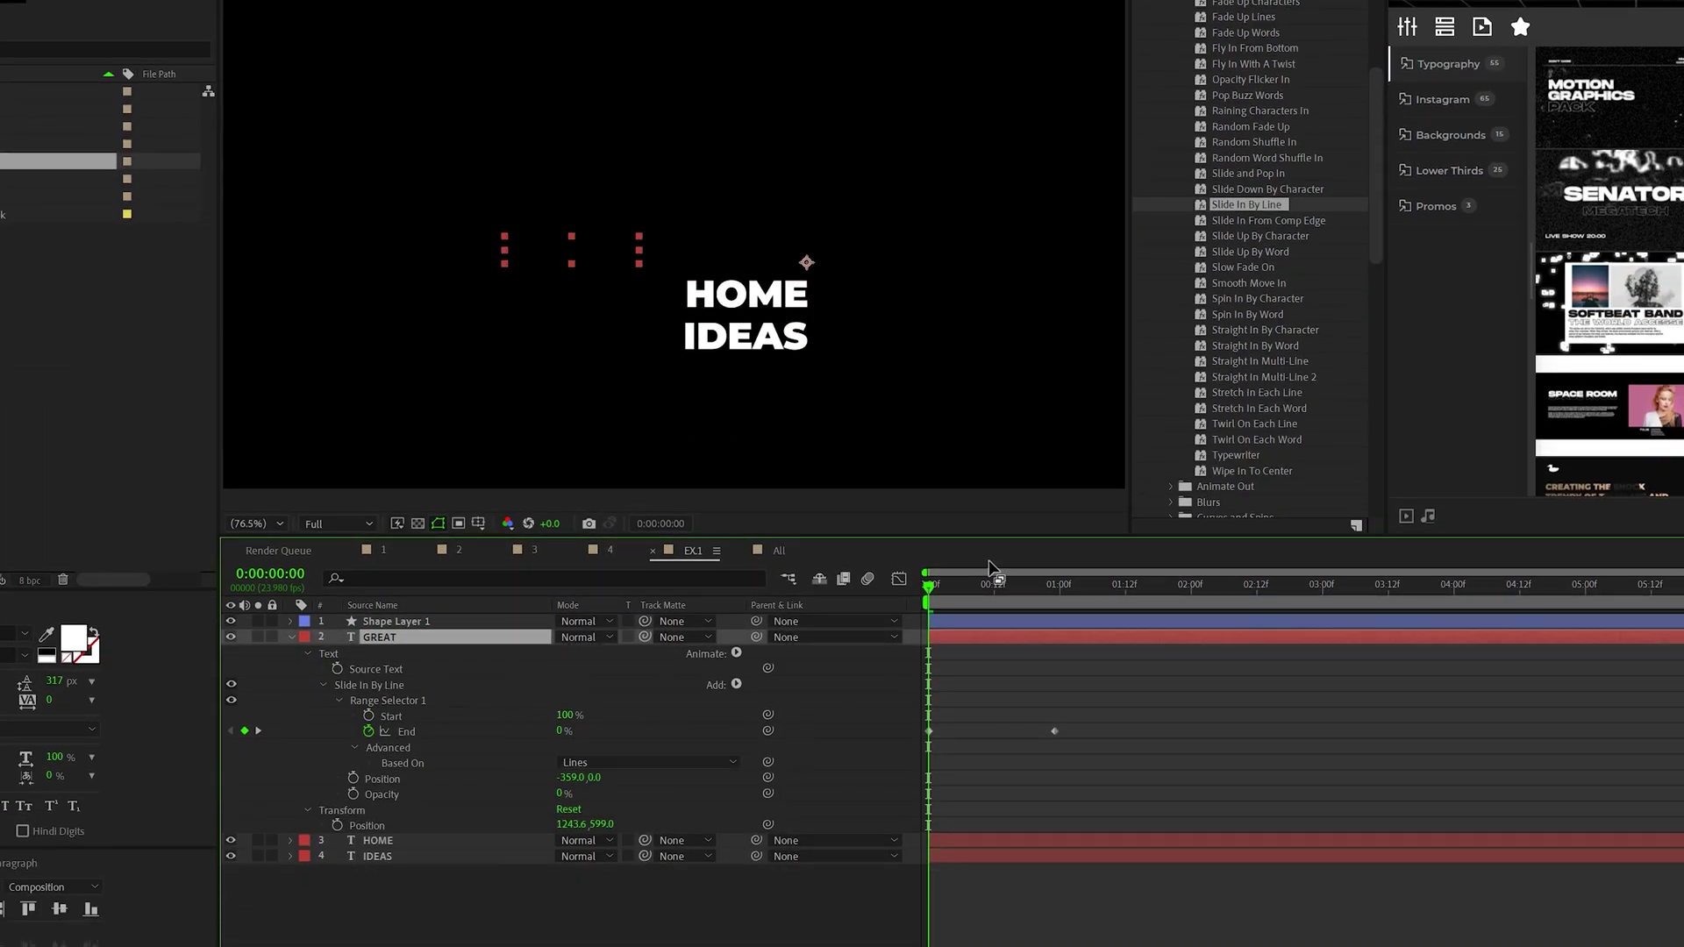
left_click_drag(935, 587, 1017, 604)
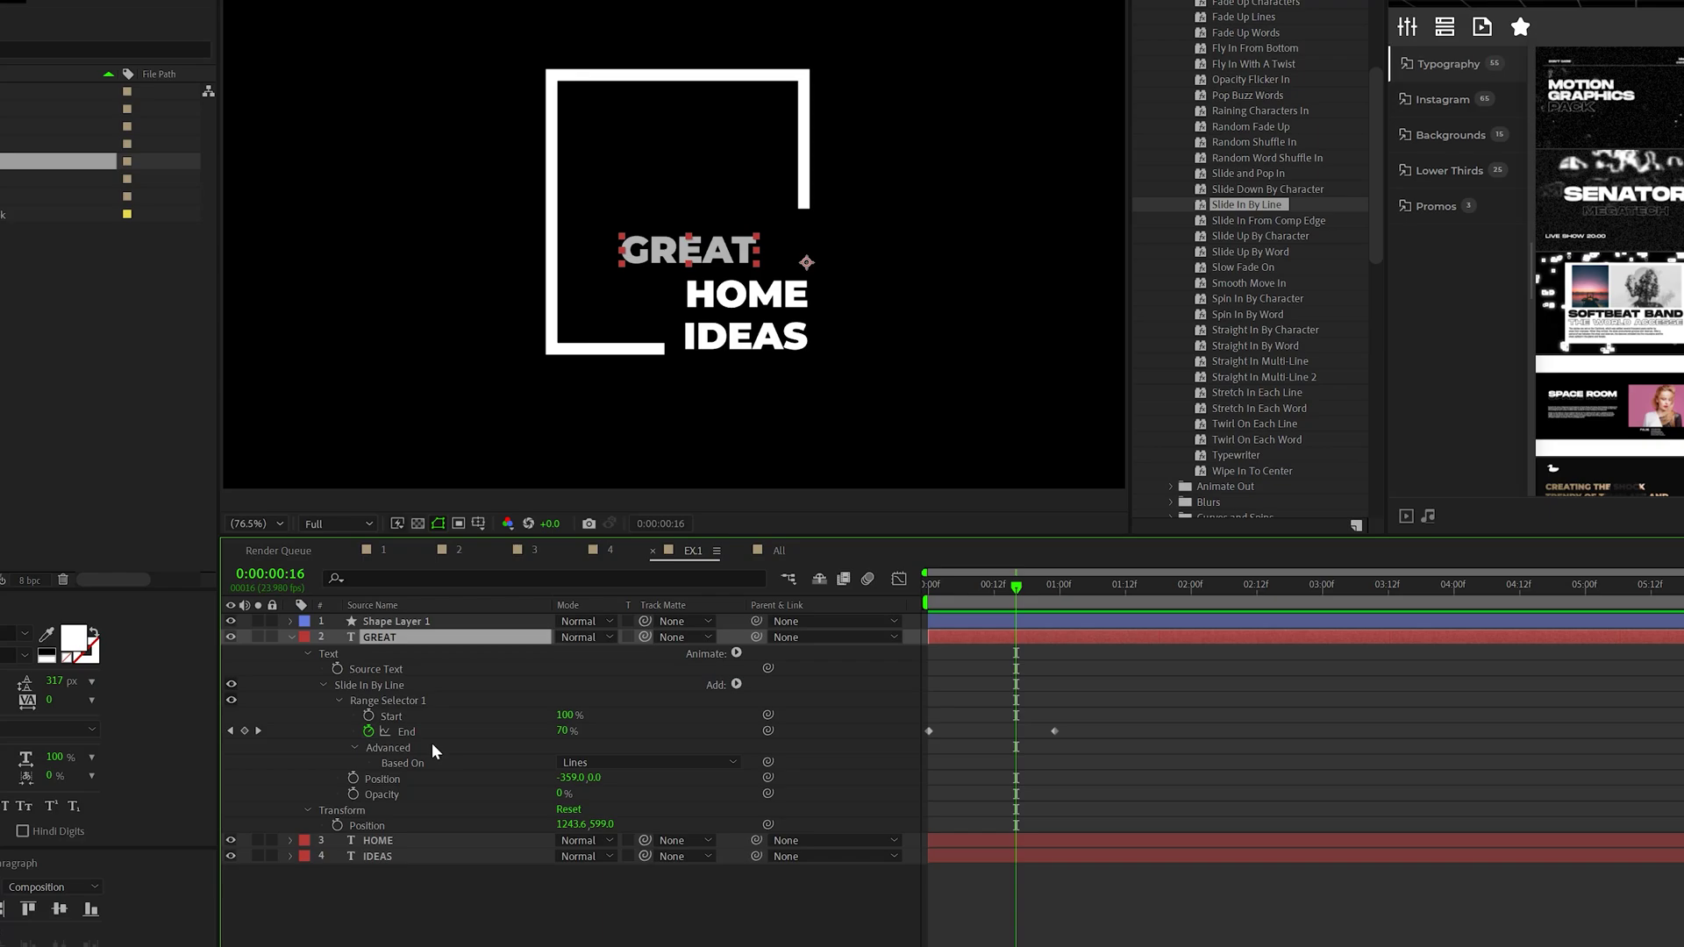
Set the Slide In By Line animator's Position to 395.0, 0.0 so GREAT slides in from the opposite side, and preview it.
left_click_drag(570, 778, 1683, 744)
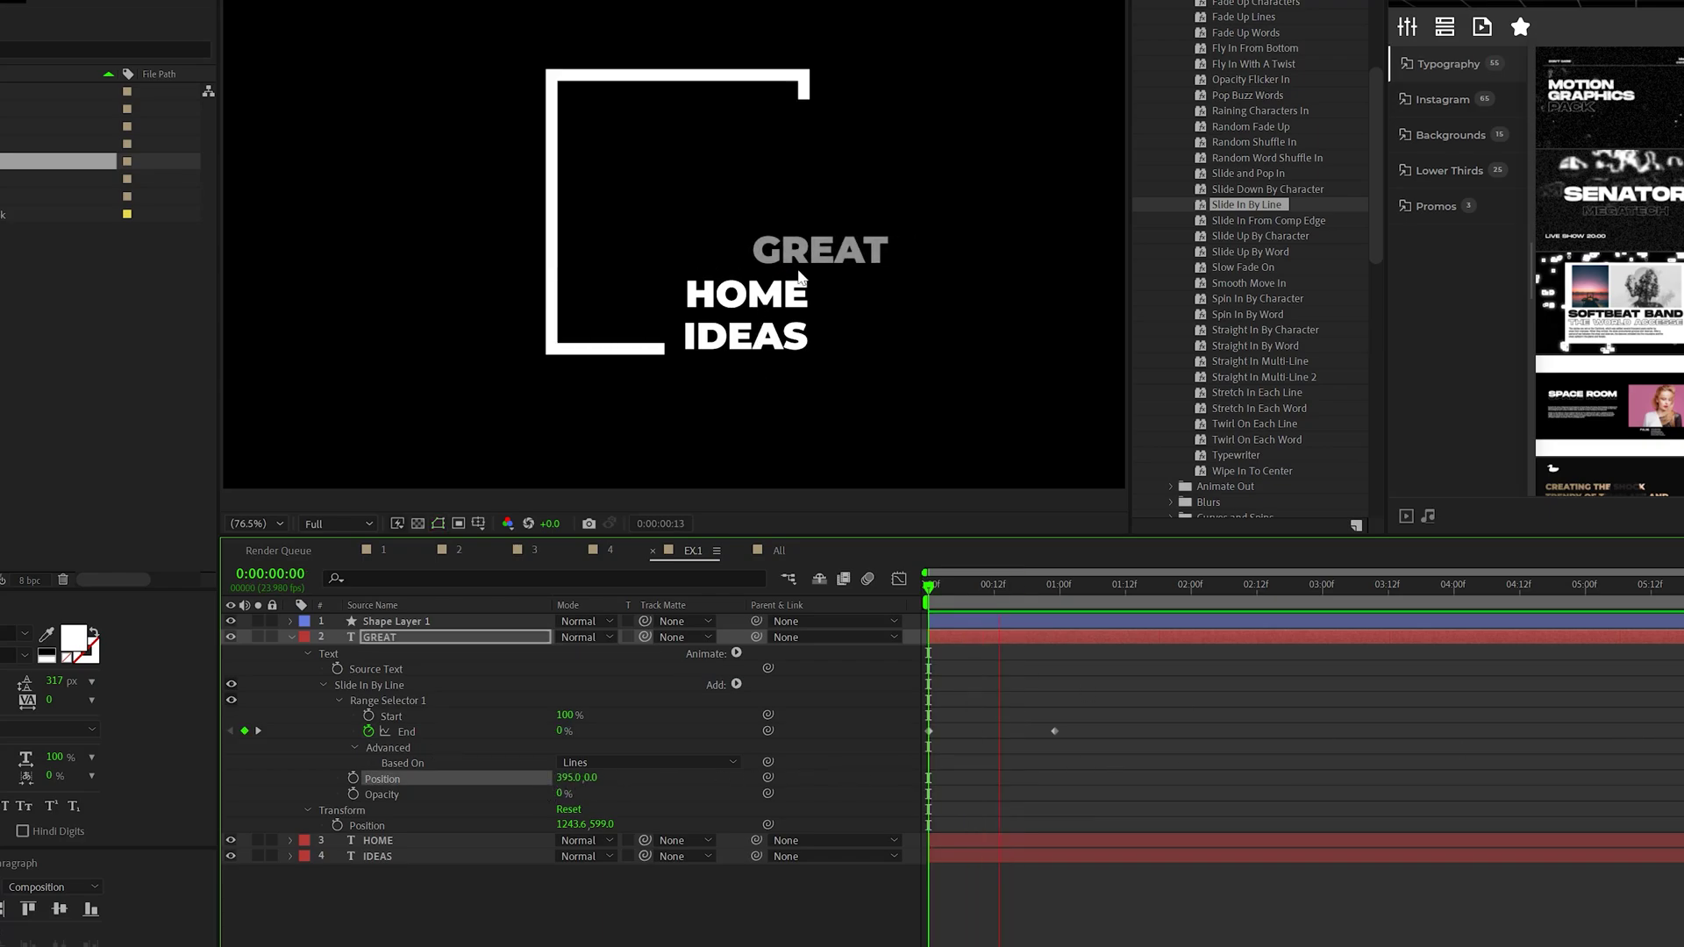
key("space")
Move the last End keyframe to about 0:00:00:12, ease both End keyframes, and lengthen the ease in the speed graph to about 70% influence.
left_click_drag(1113, 709, 883, 765)
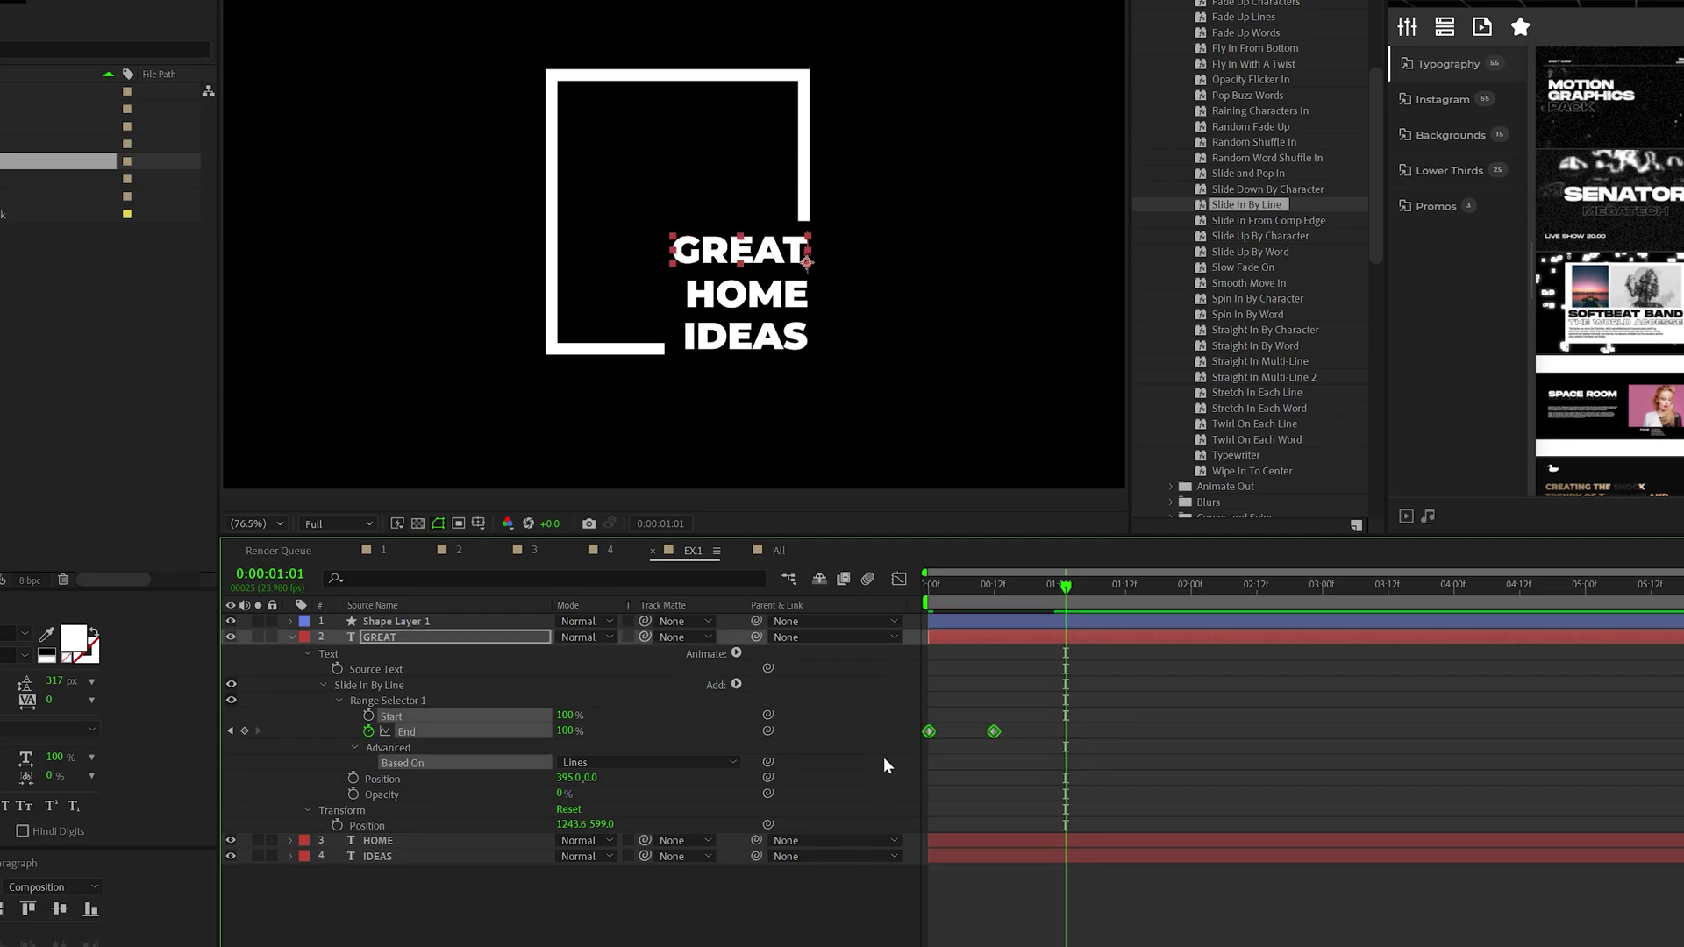
left_click(899, 579)
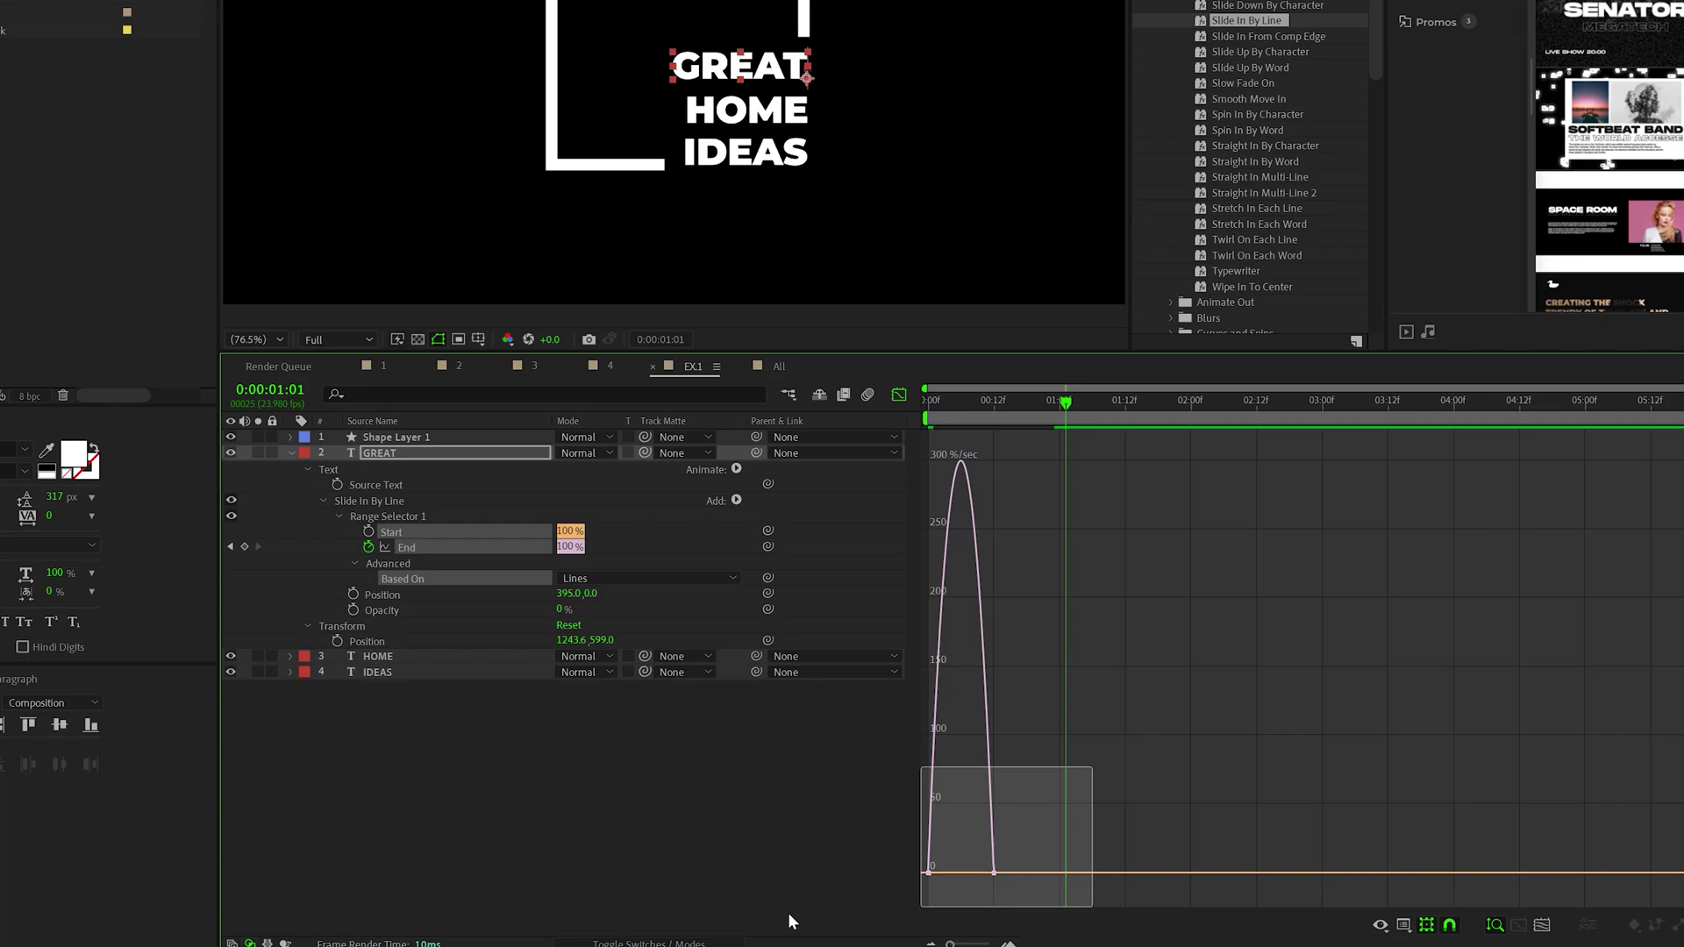
left_click_drag(789, 914, 794, 910)
left_click_drag(949, 872, 978, 870)
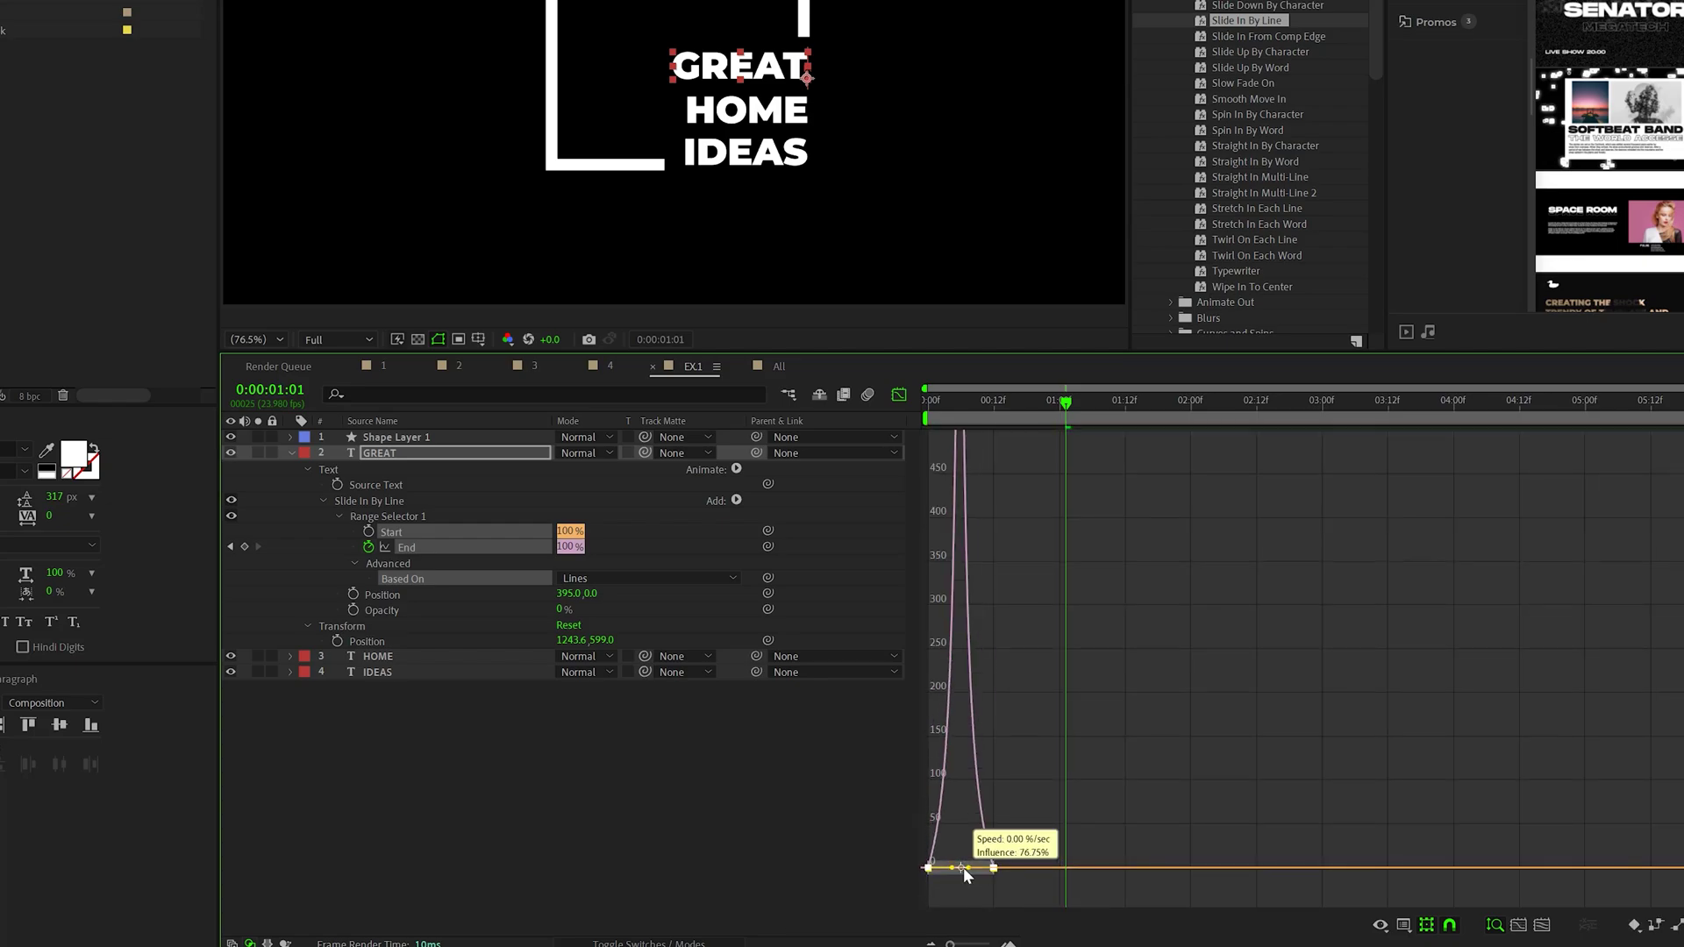
left_click(899, 395)
key("Home")
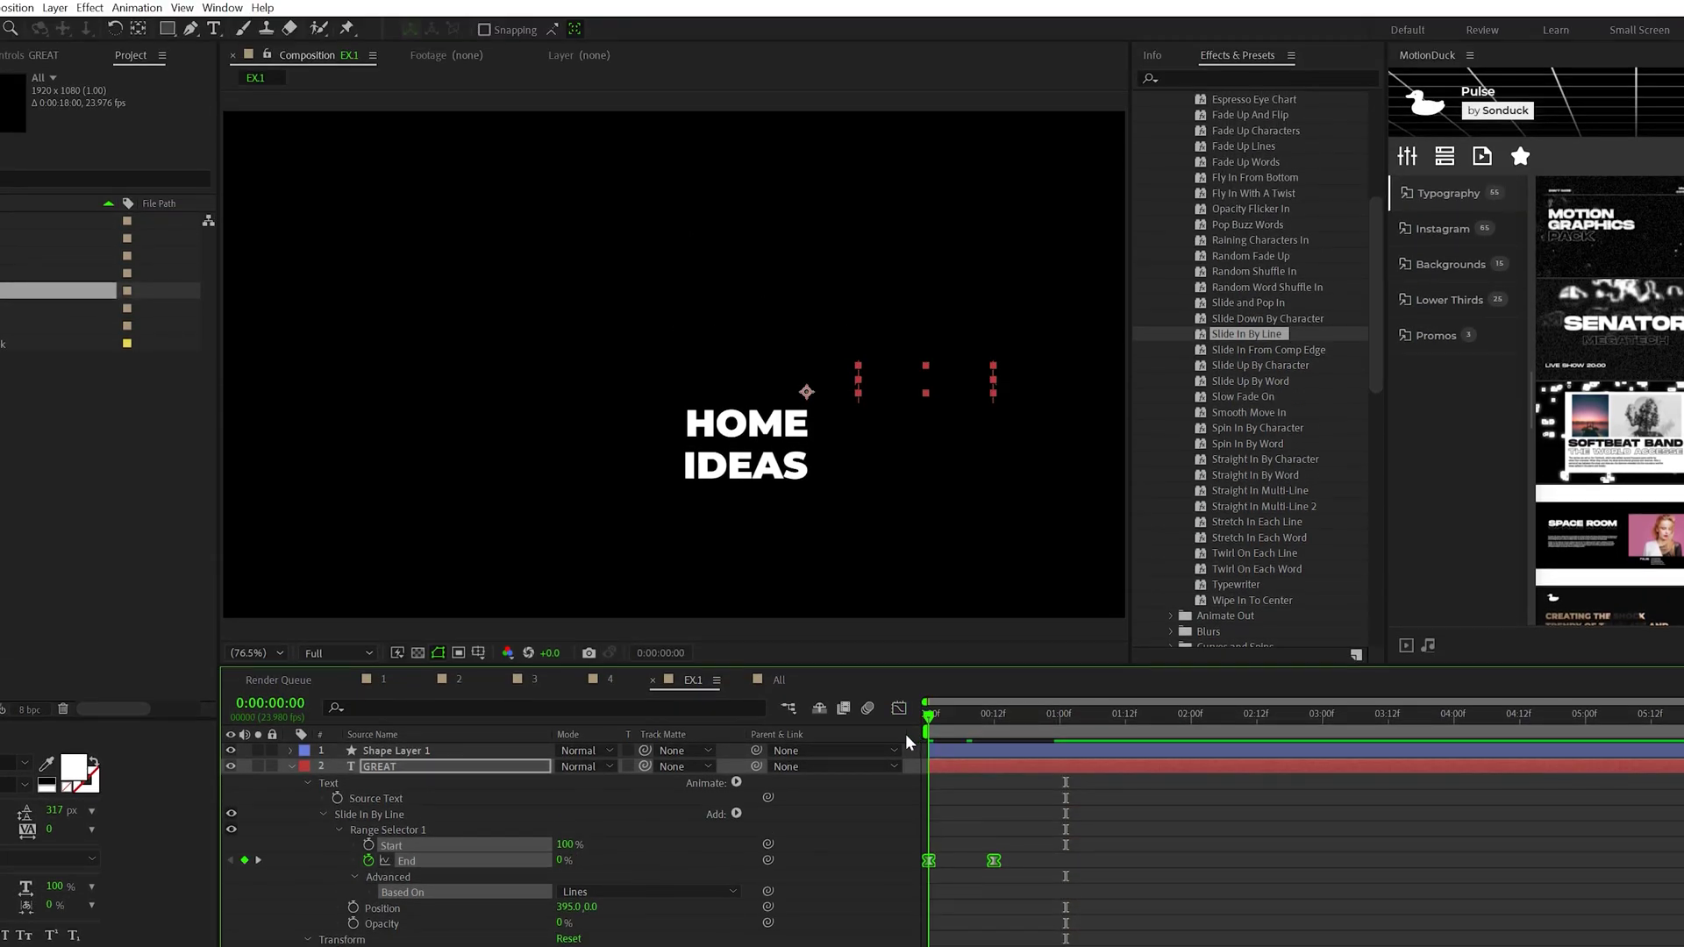
Copy the Slide In By Line animator from the GREAT layer onto the HOME and IDEAS layers.
key("F2")
left_click(357, 814)
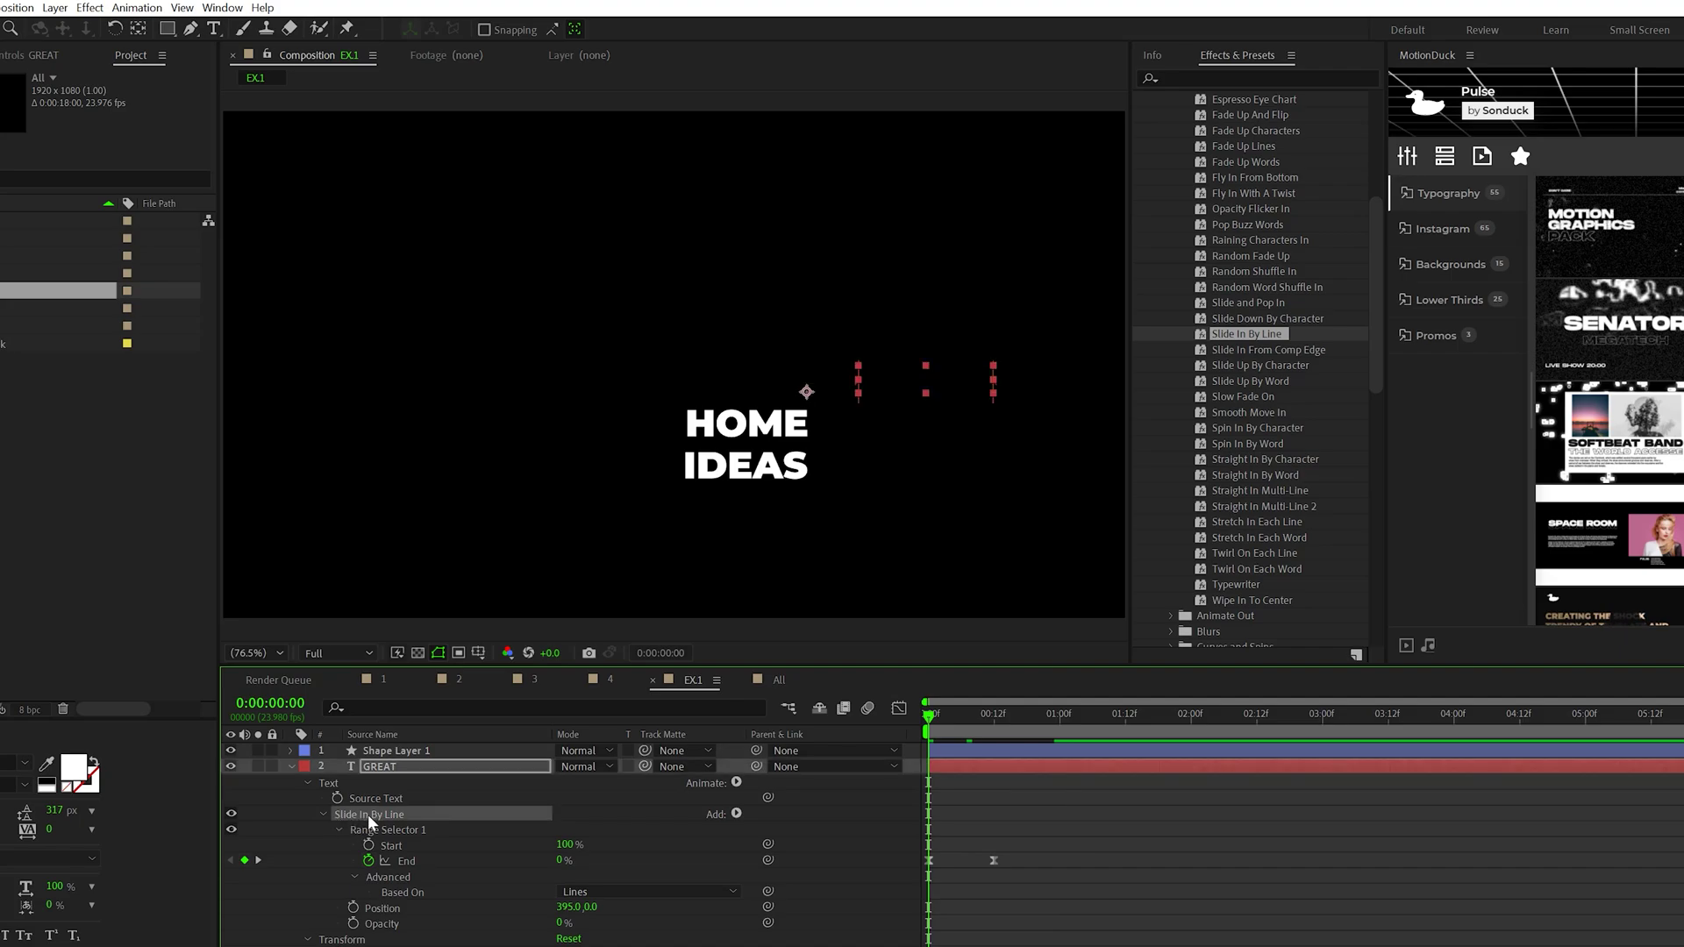
left_click(292, 766)
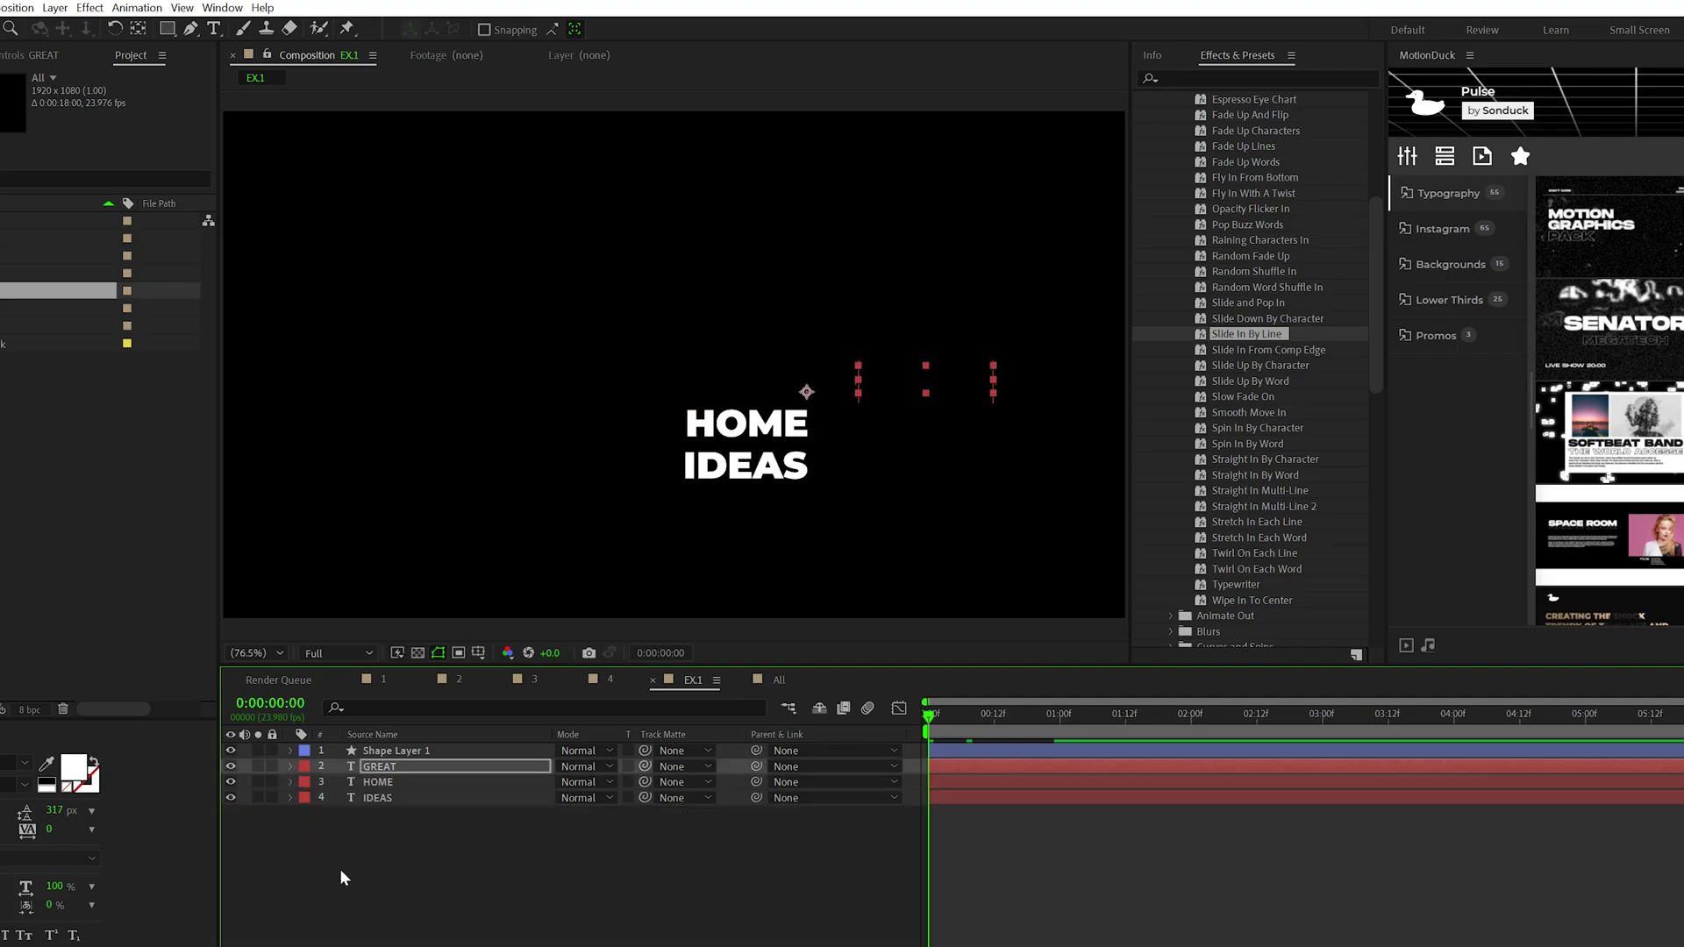
left_click_drag(339, 869, 365, 782)
left_click(603, 933)
Stagger the text layers so HOME starts at about 0:00:00:06 and IDEAS at about 0:00:00:12, and preview the sequence.
left_click(379, 782)
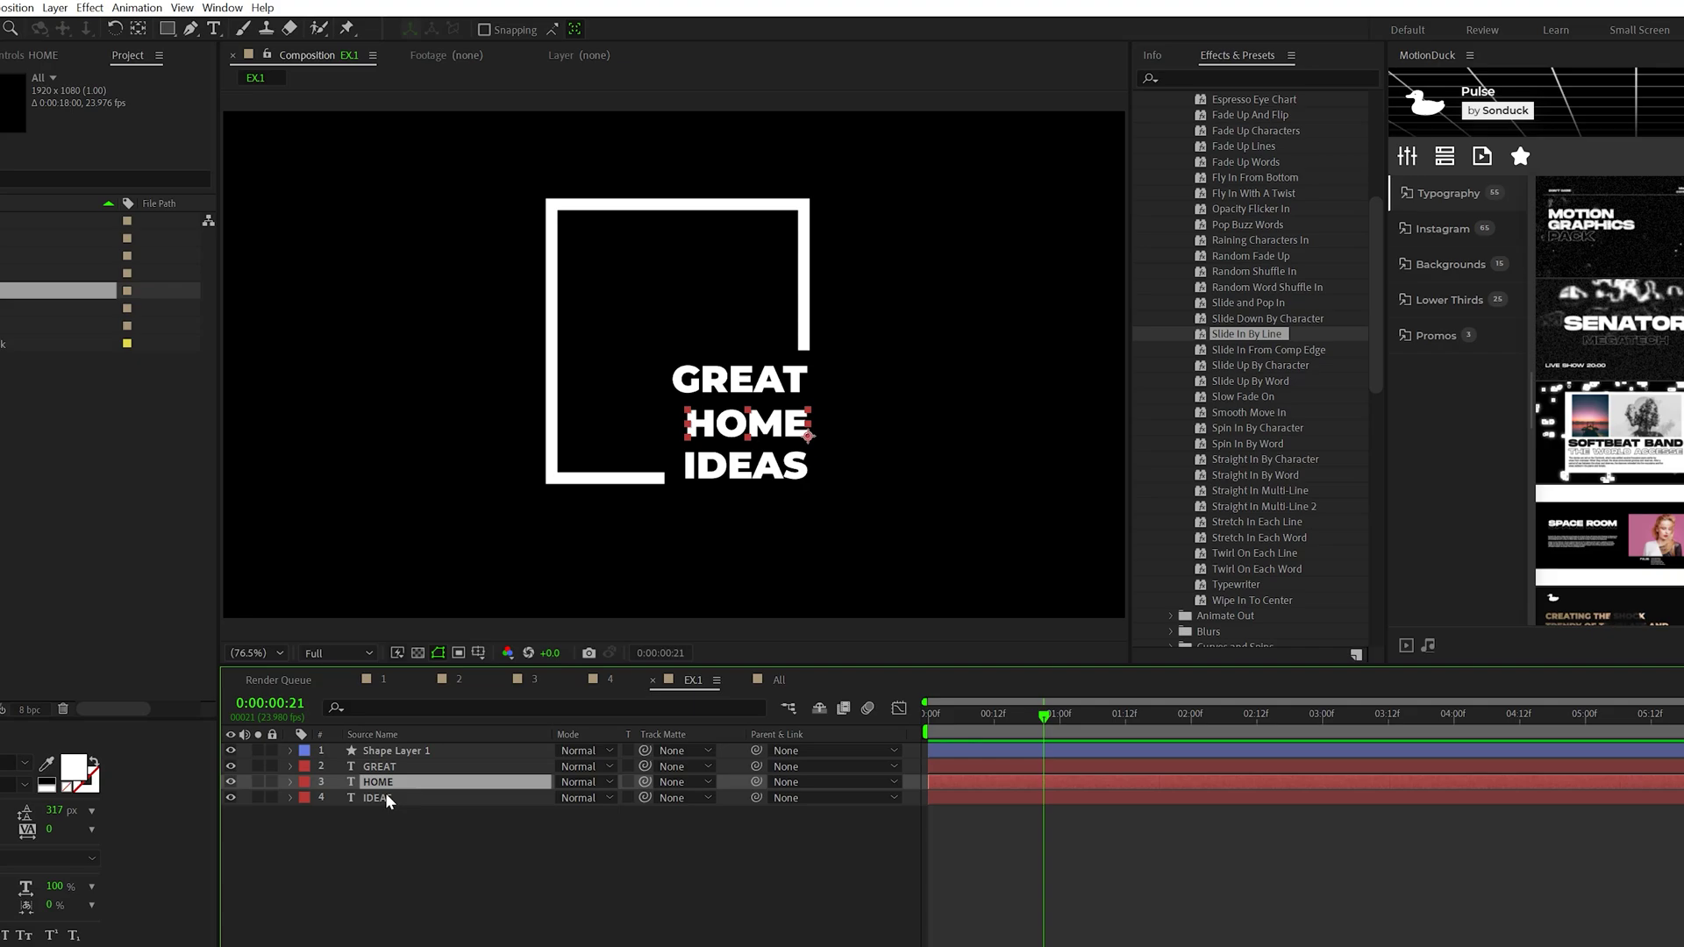
left_click(434, 800, "shift")
left_click_drag(961, 785, 1040, 798)
left_click(991, 795)
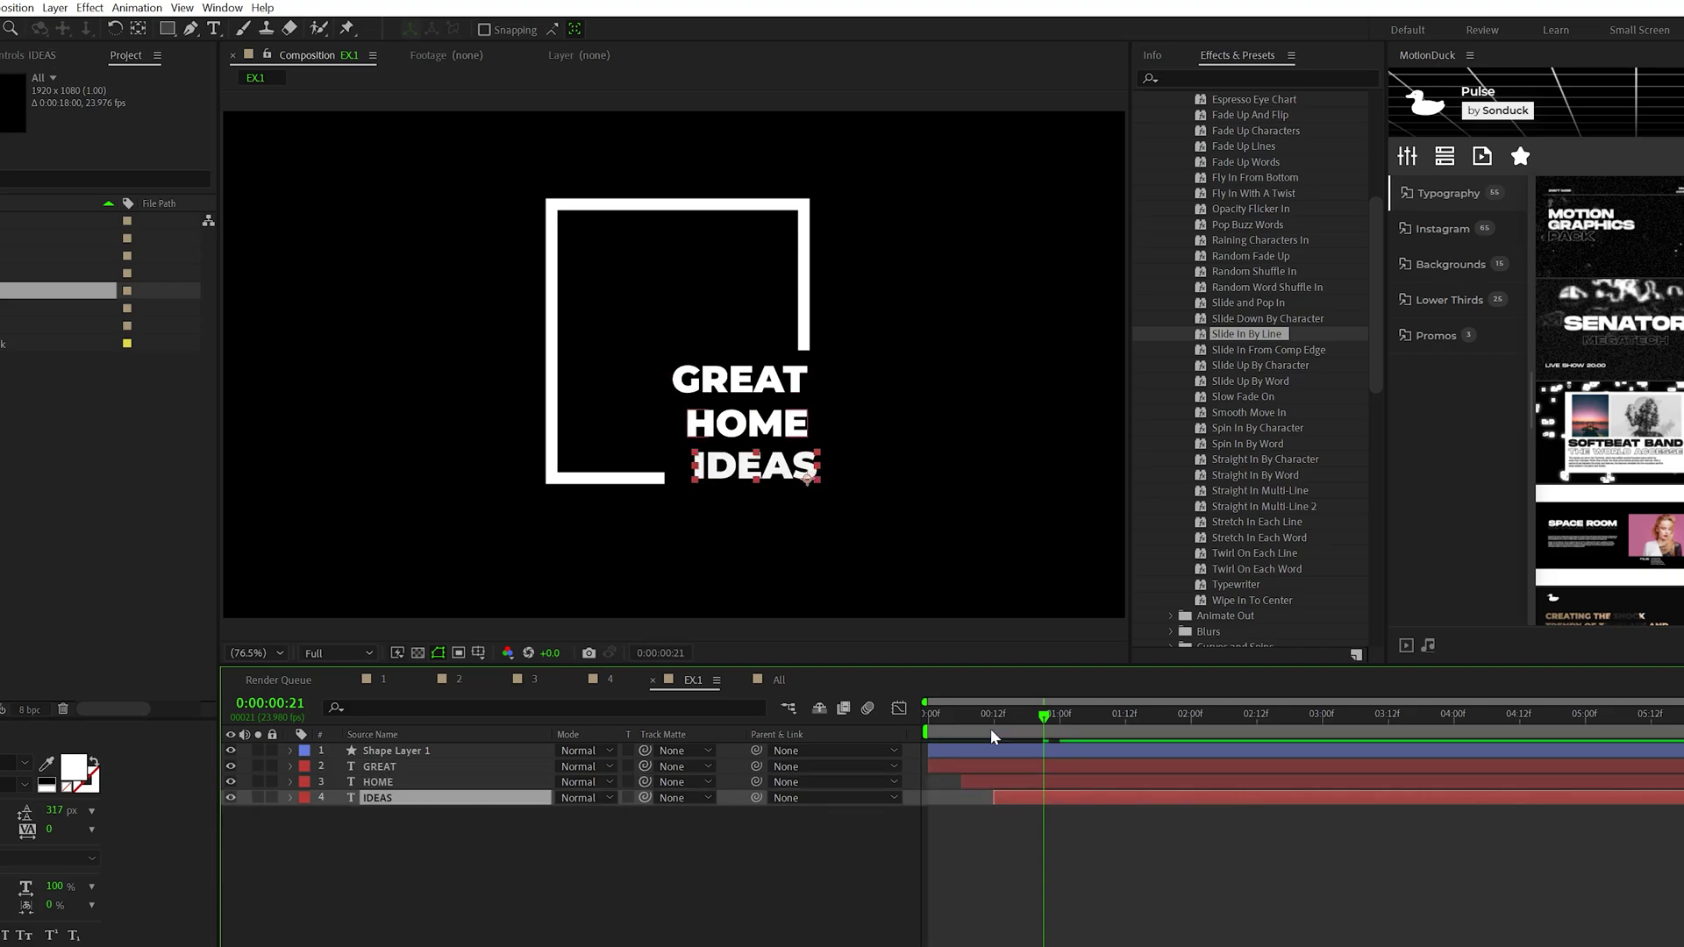
key("space")
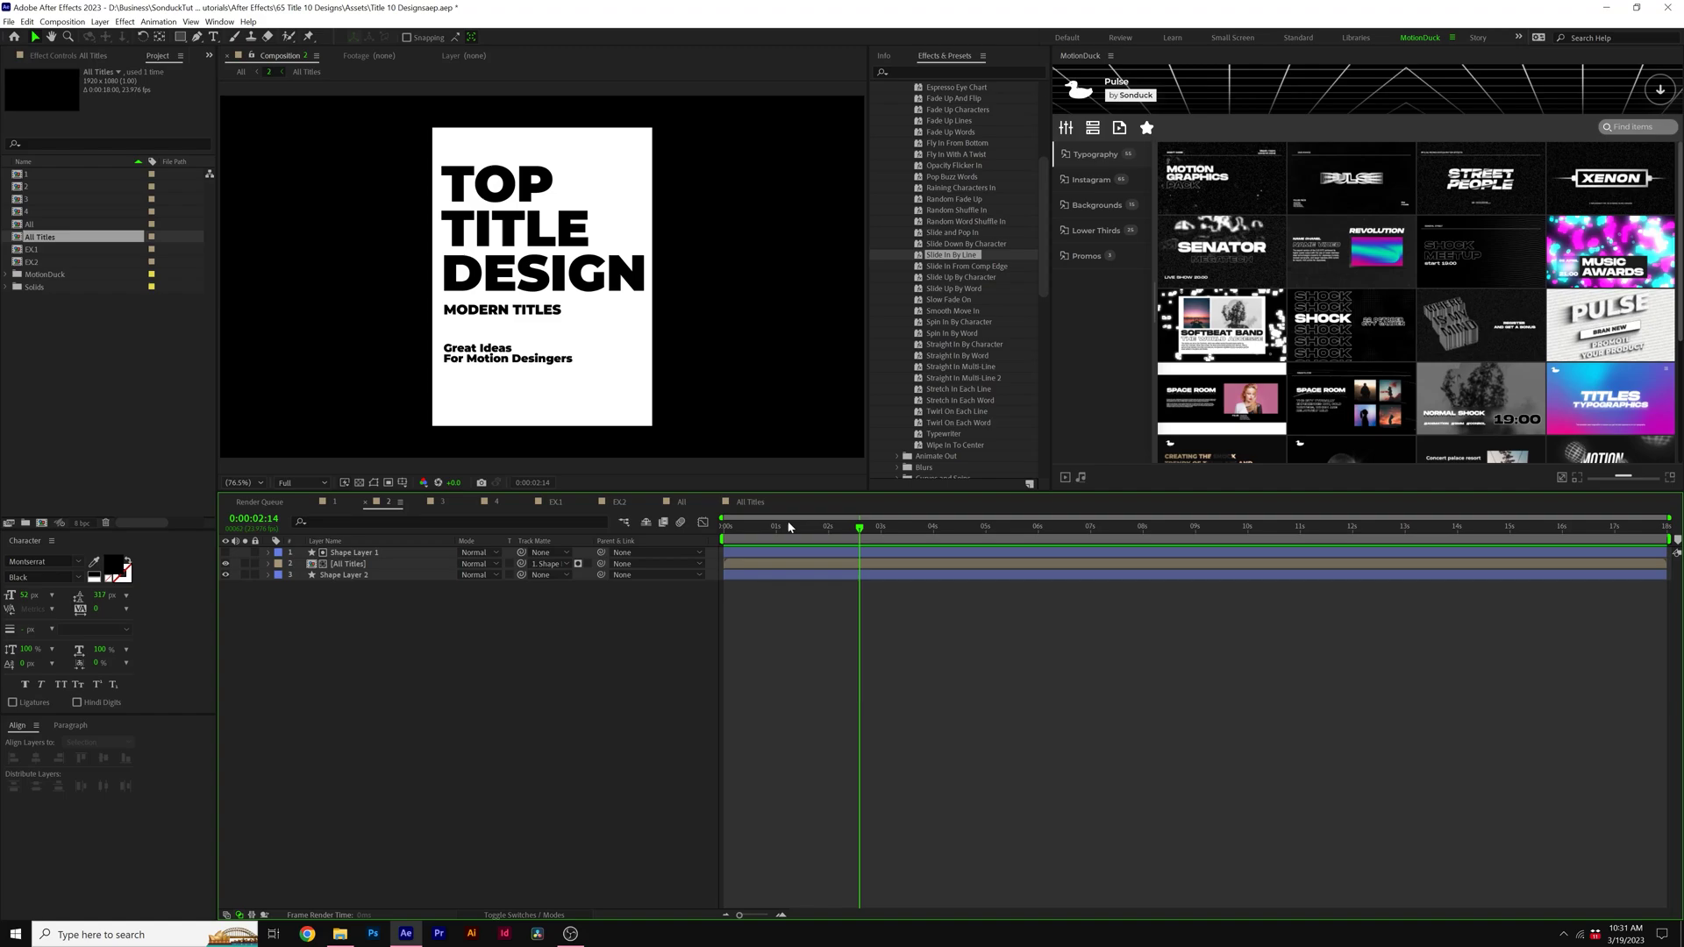
Scrub through example composition 2 to examine how the TOP TITLE DESIGN card animates.
left_click_drag(789, 527, 851, 550)
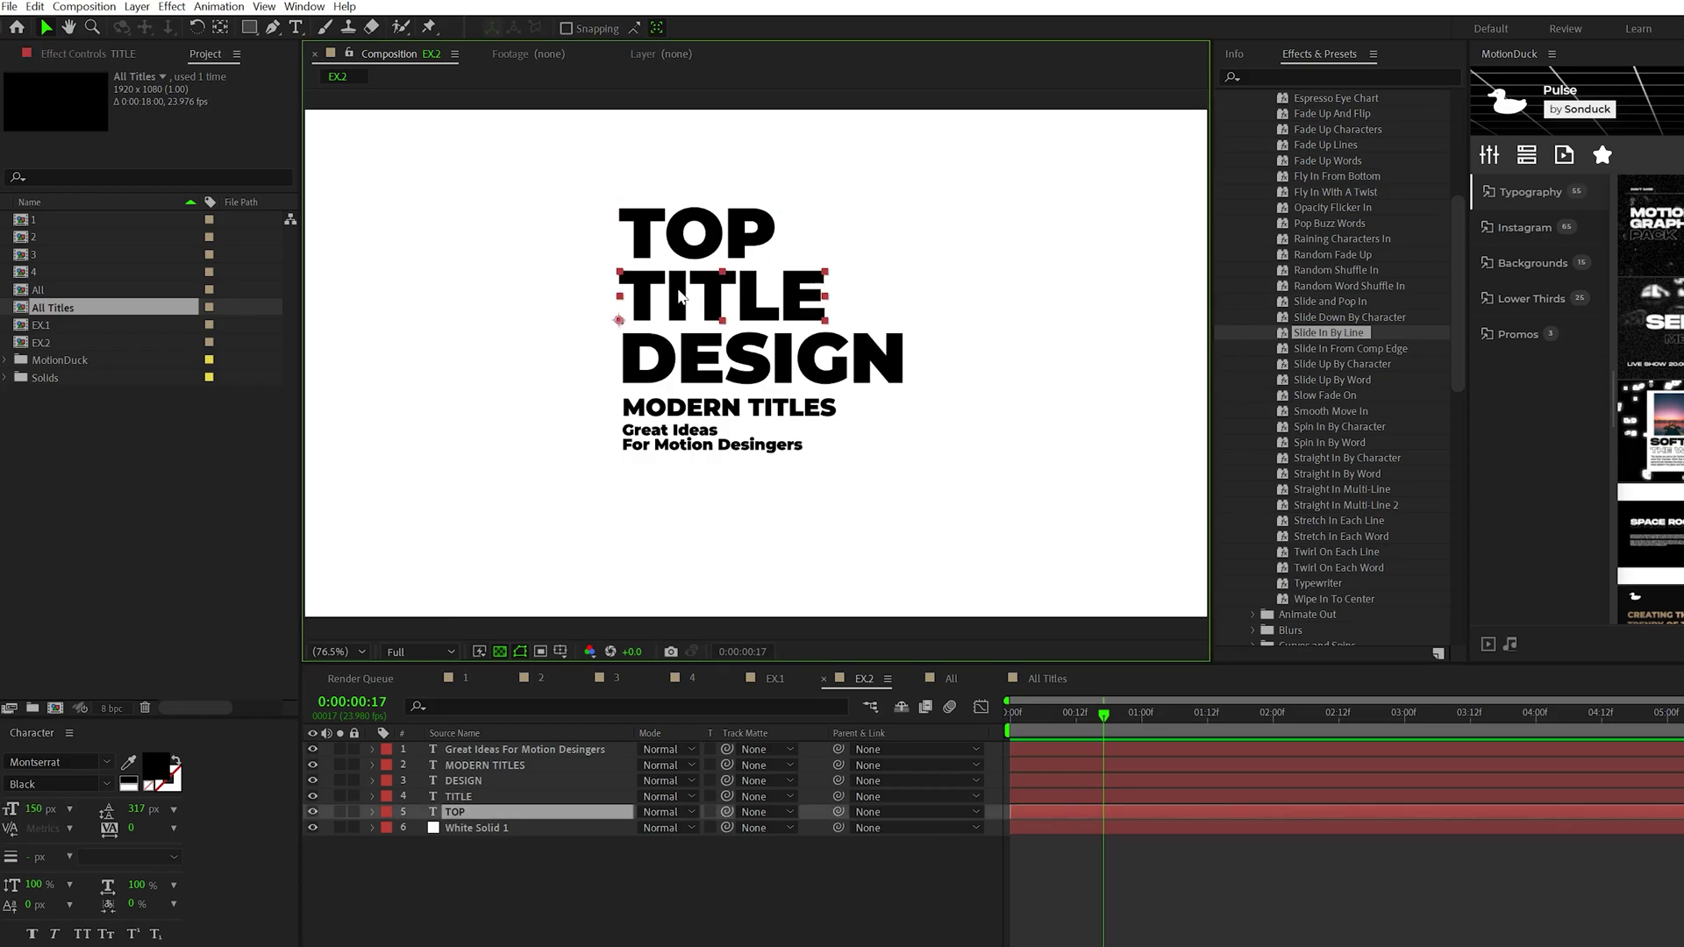
Try aligning the five EX.2 text layers by their horizontal centres and by their right edges, relative to the selection.
left_click(658, 359)
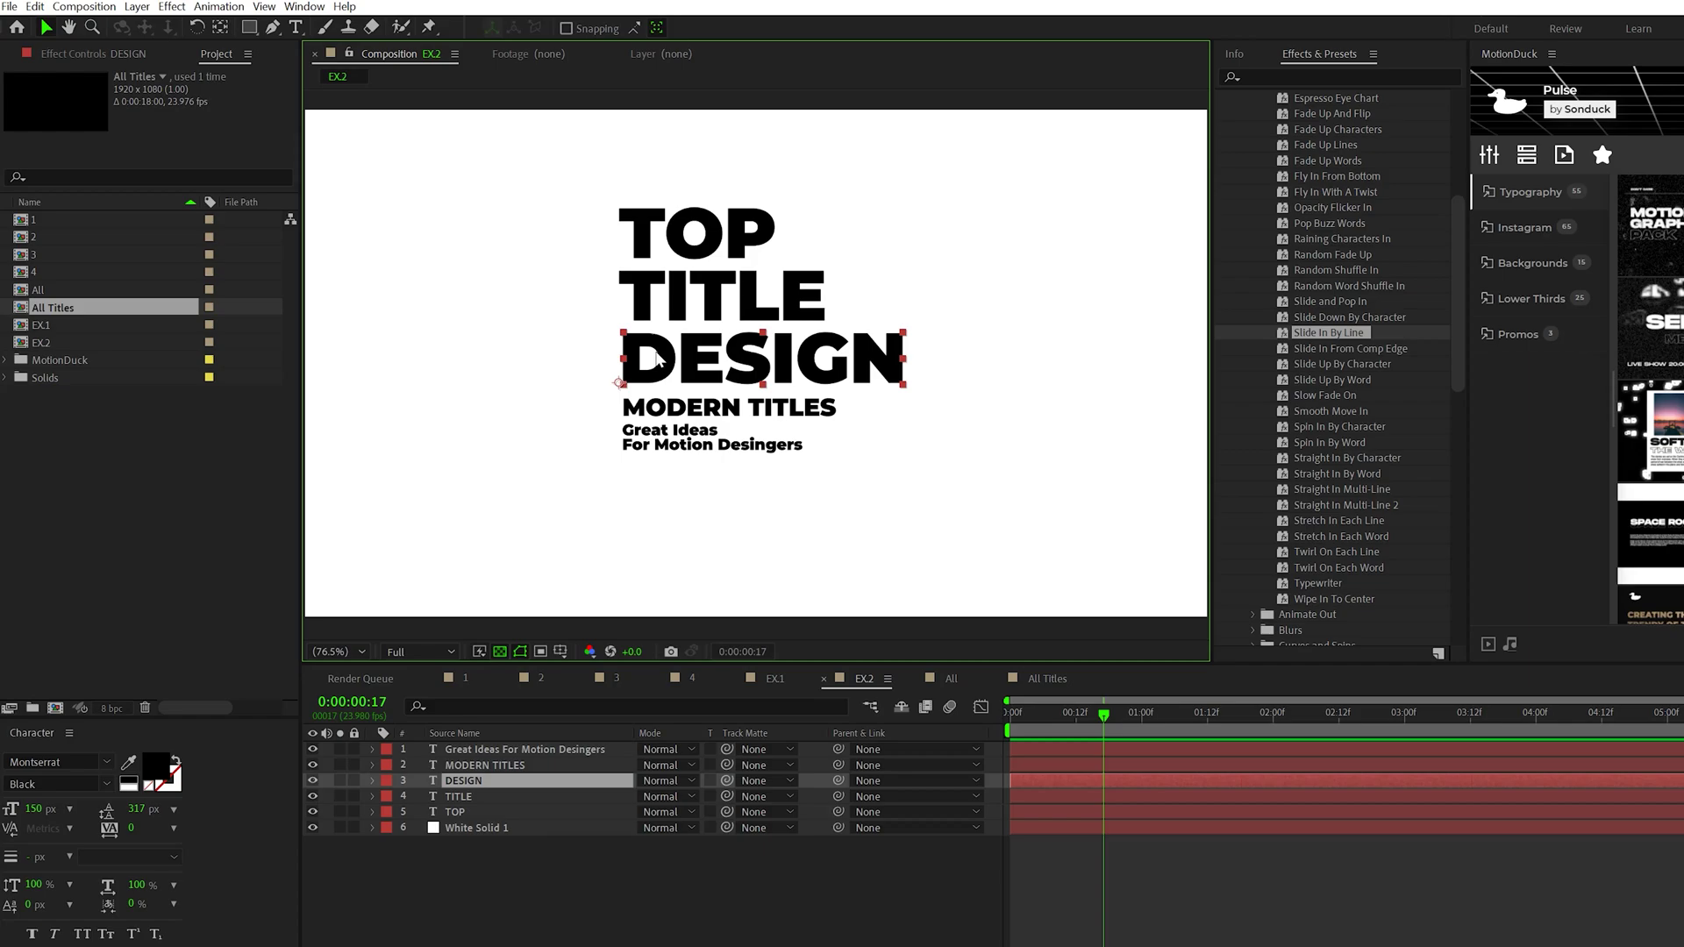
left_click(463, 813)
left_click(475, 747, "shift")
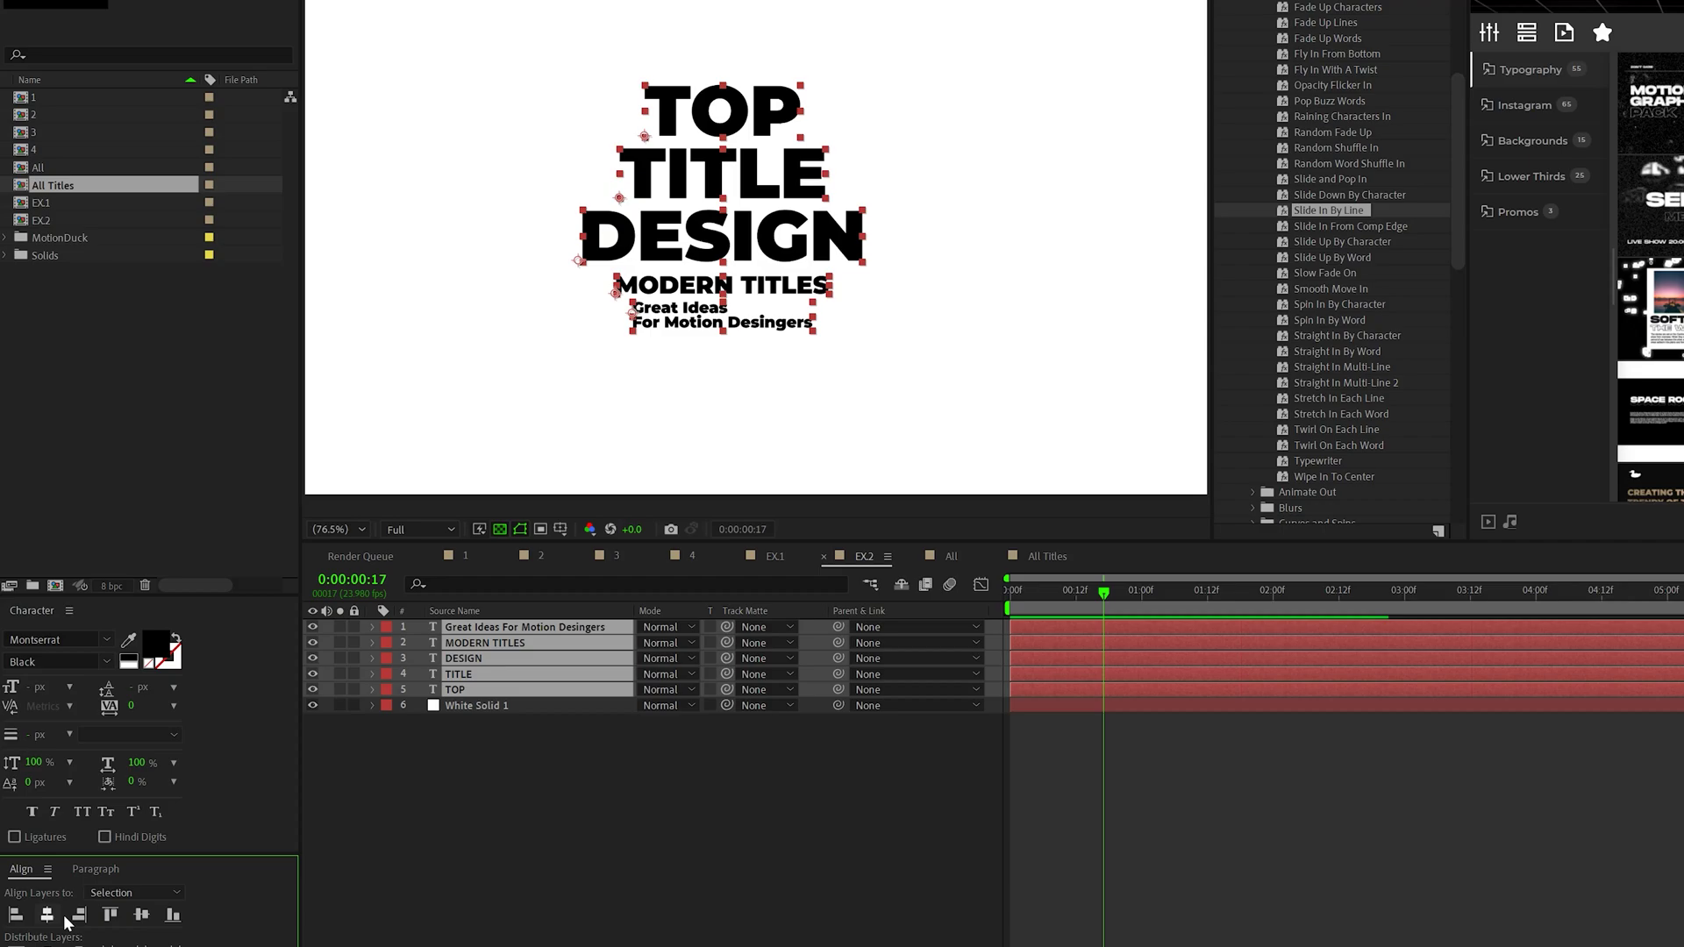
left_click(48, 946)
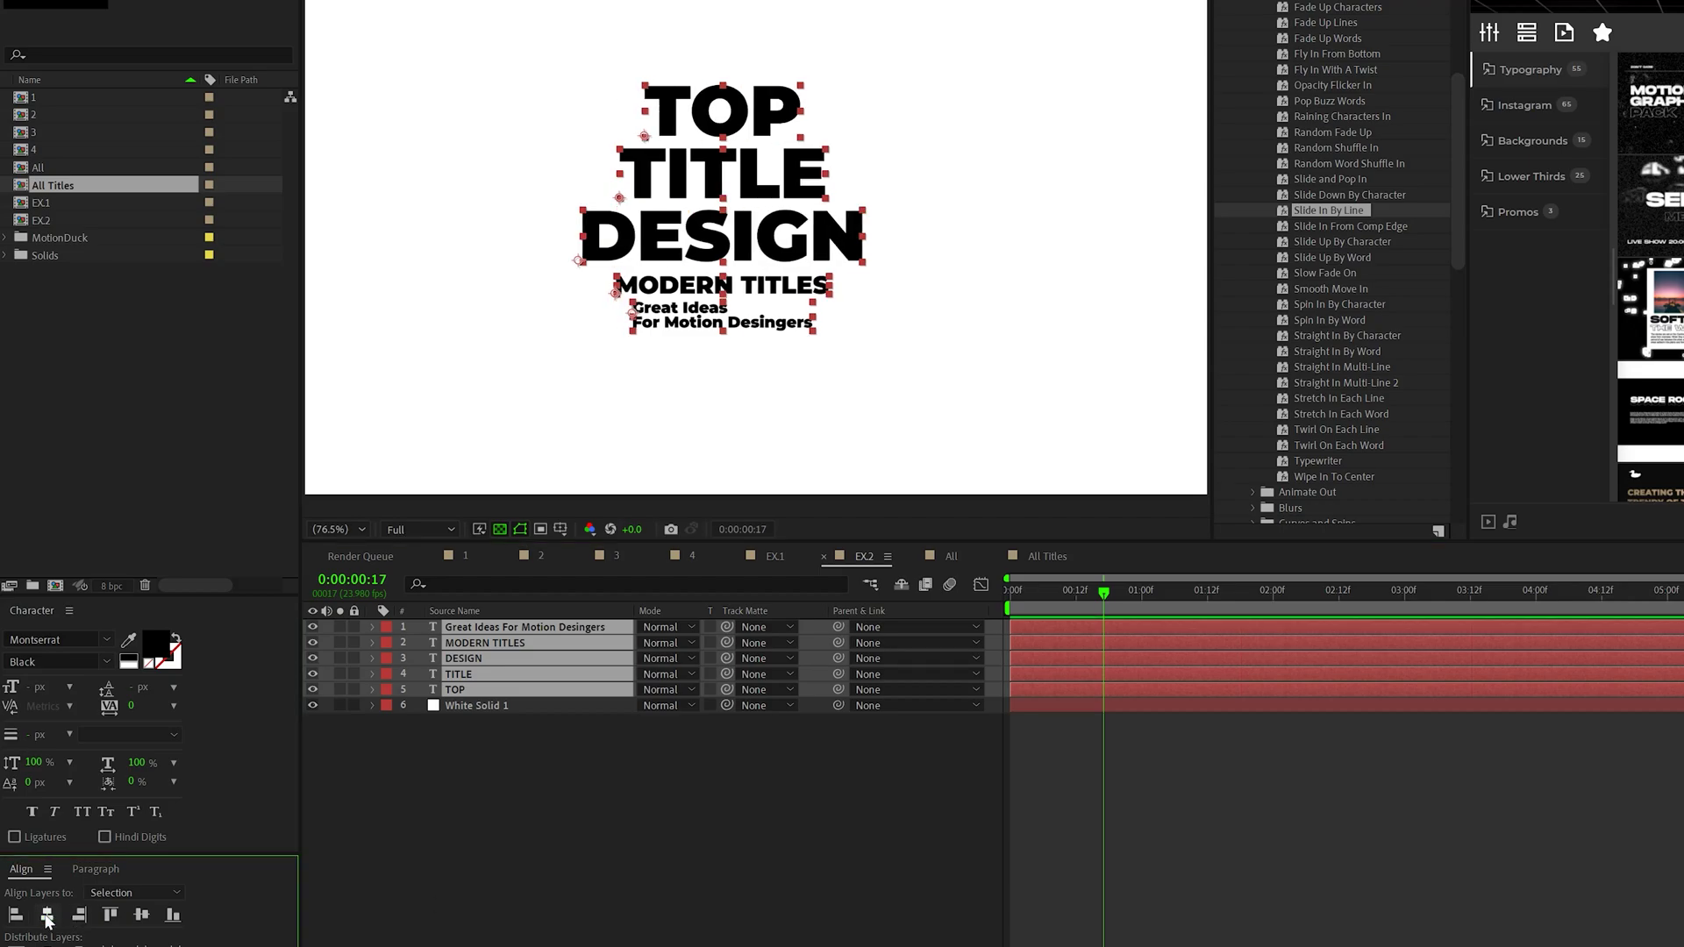
left_click(78, 916)
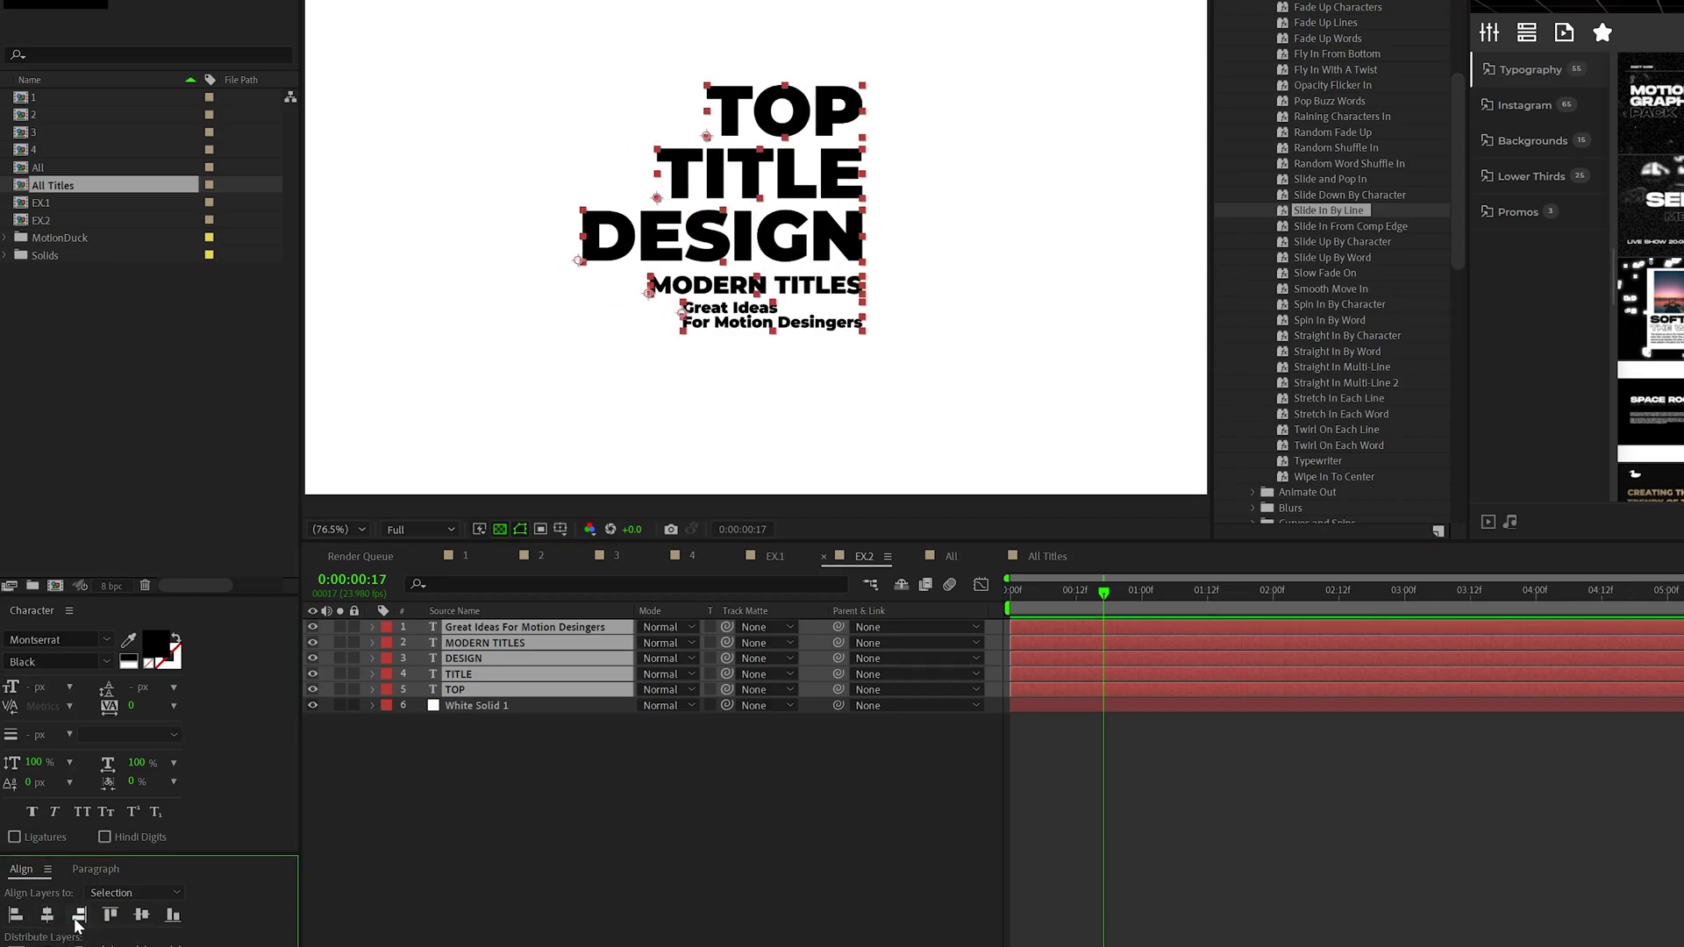
Align all five text layers, from TOP to the Great Ideas line, by their left edges relative to the selection.
left_click(669, 894)
left_click(454, 691)
left_click(492, 628, "shift")
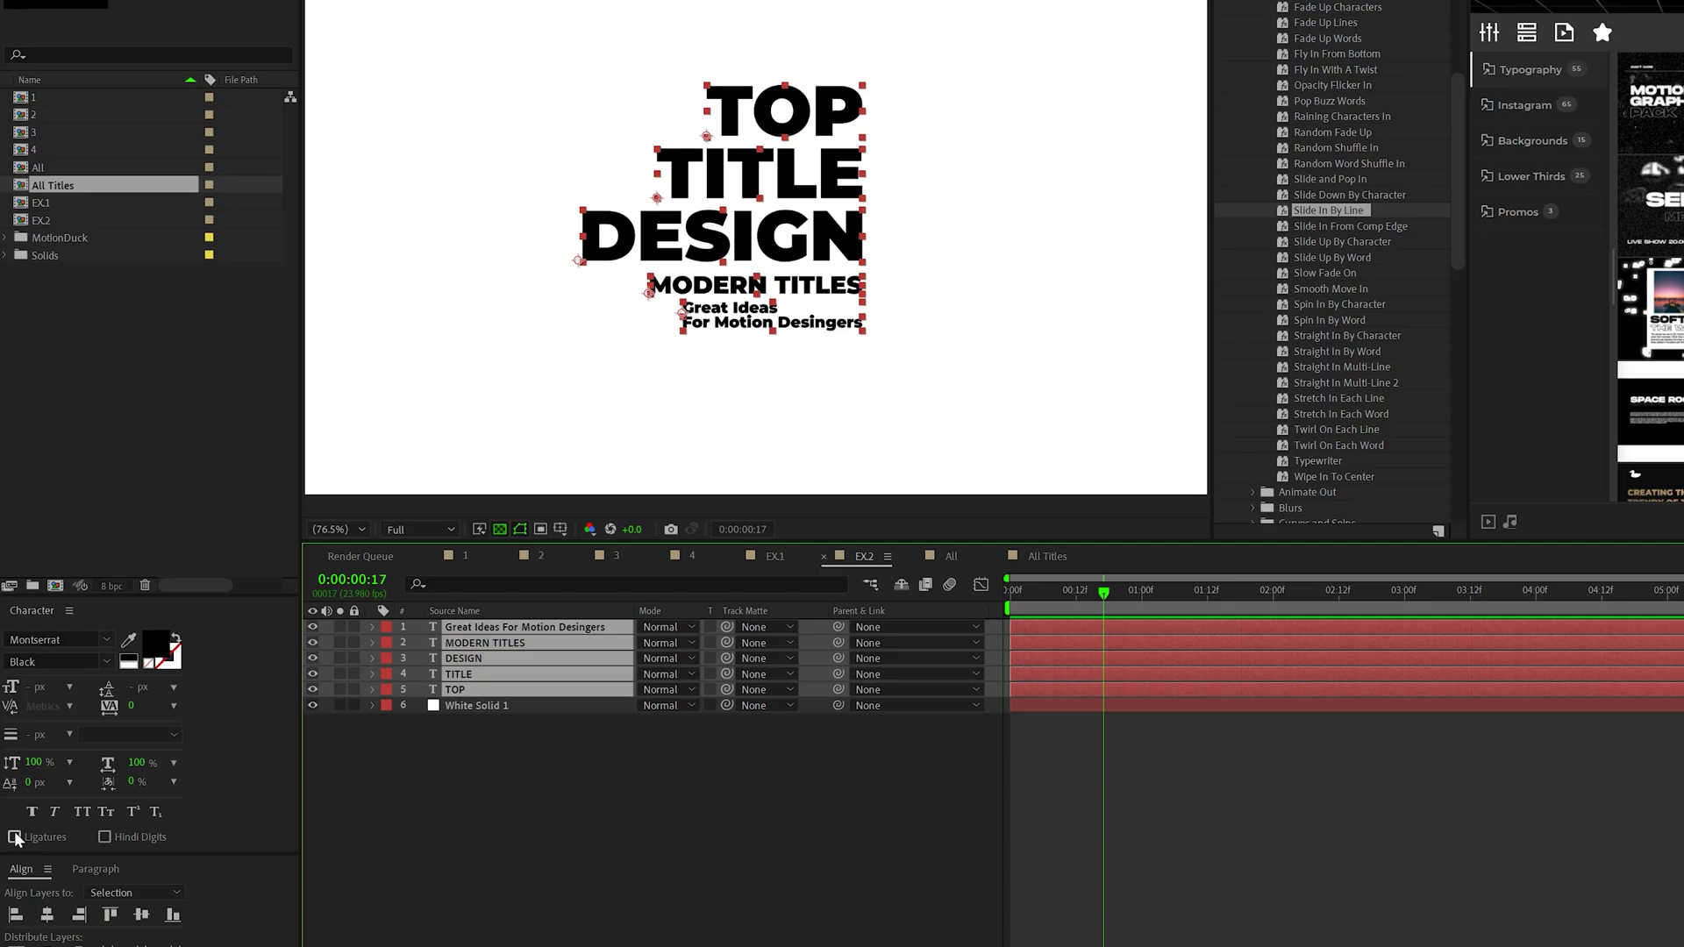
left_click(14, 915)
left_click(541, 913)
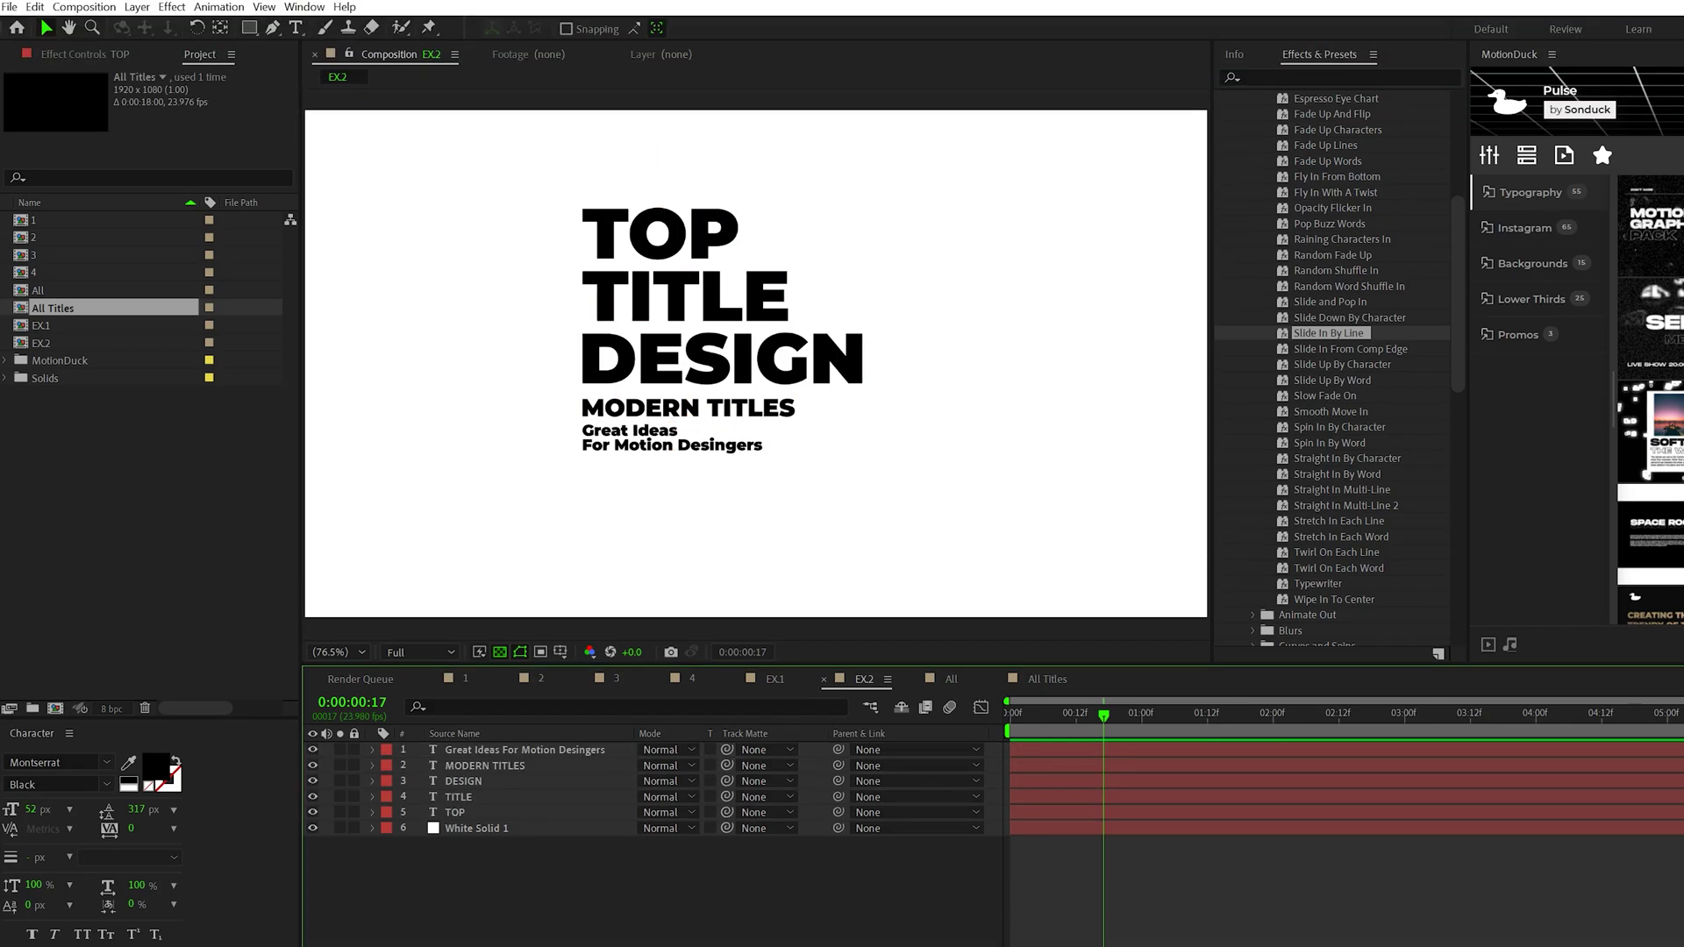
Select each text line in turn, from TOP down to the Great Ideas line, to check that they are separate layers.
left_click(670, 248)
left_click(663, 298)
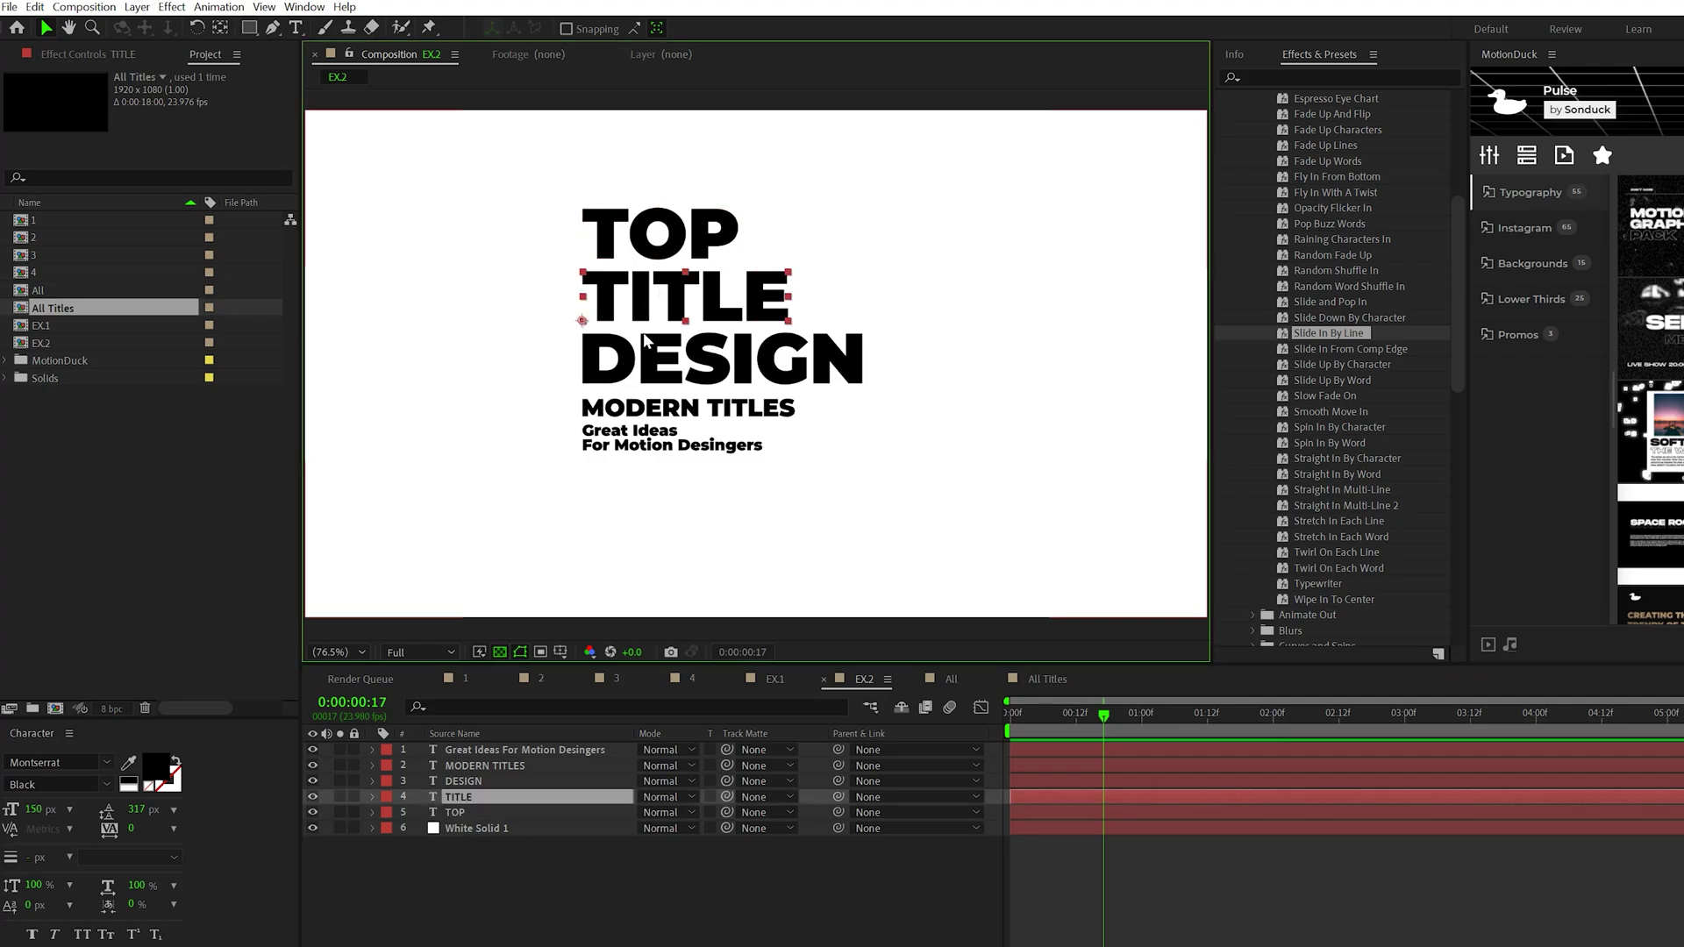
left_click(658, 351)
left_click(637, 410)
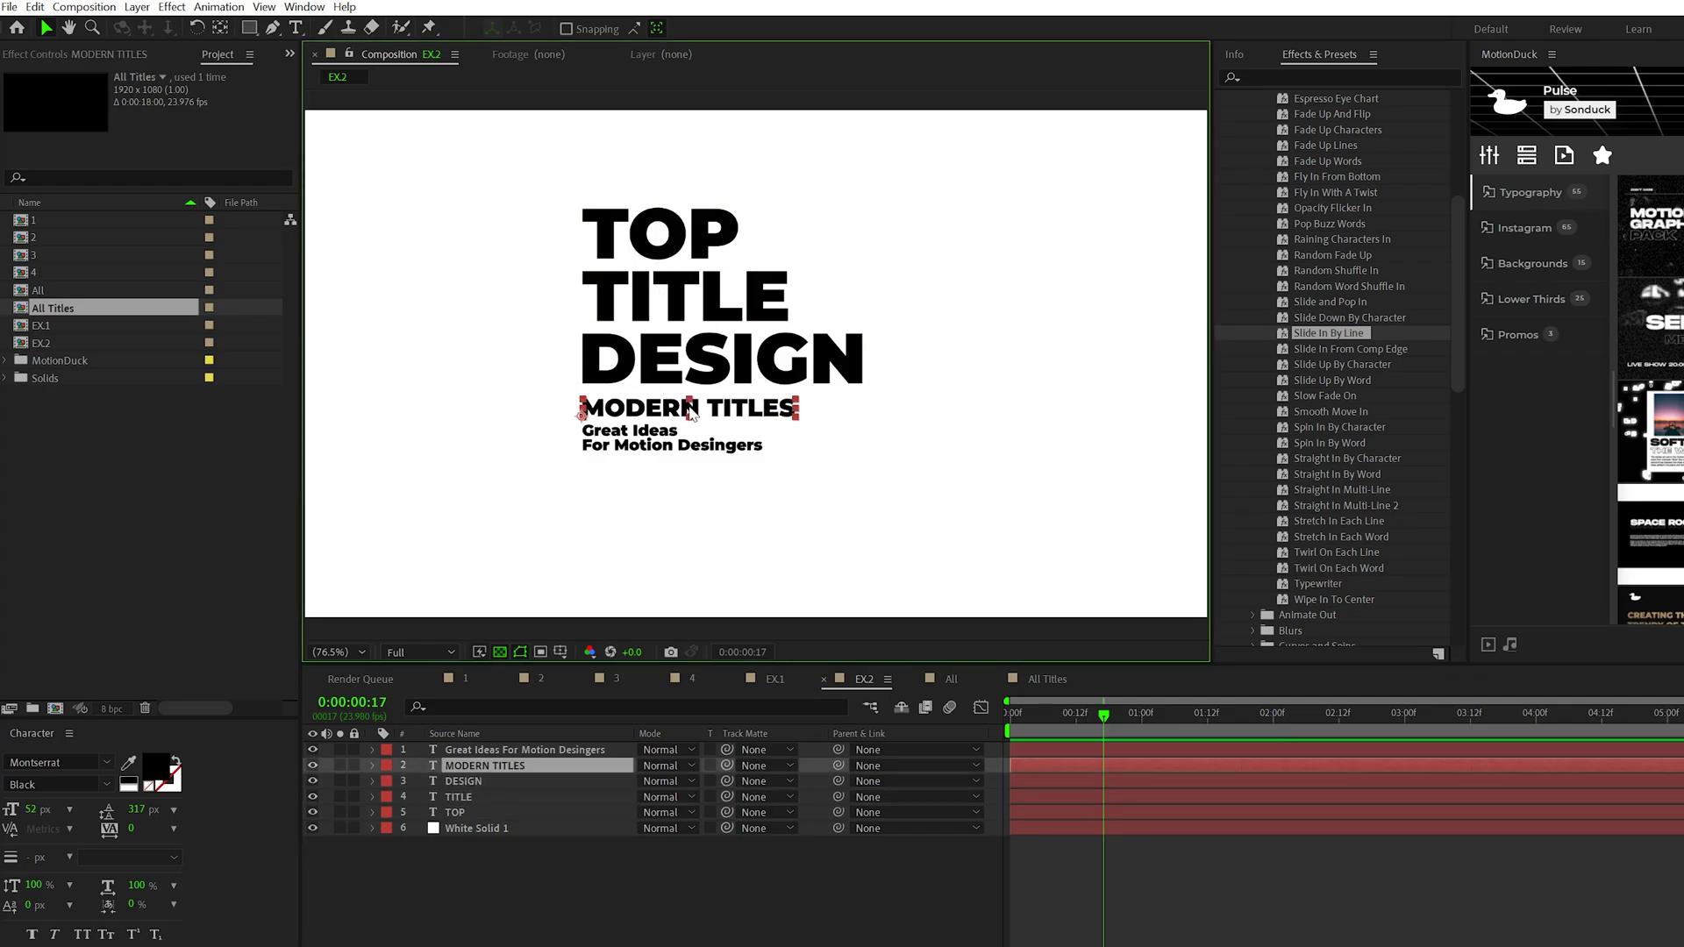
left_click(639, 453)
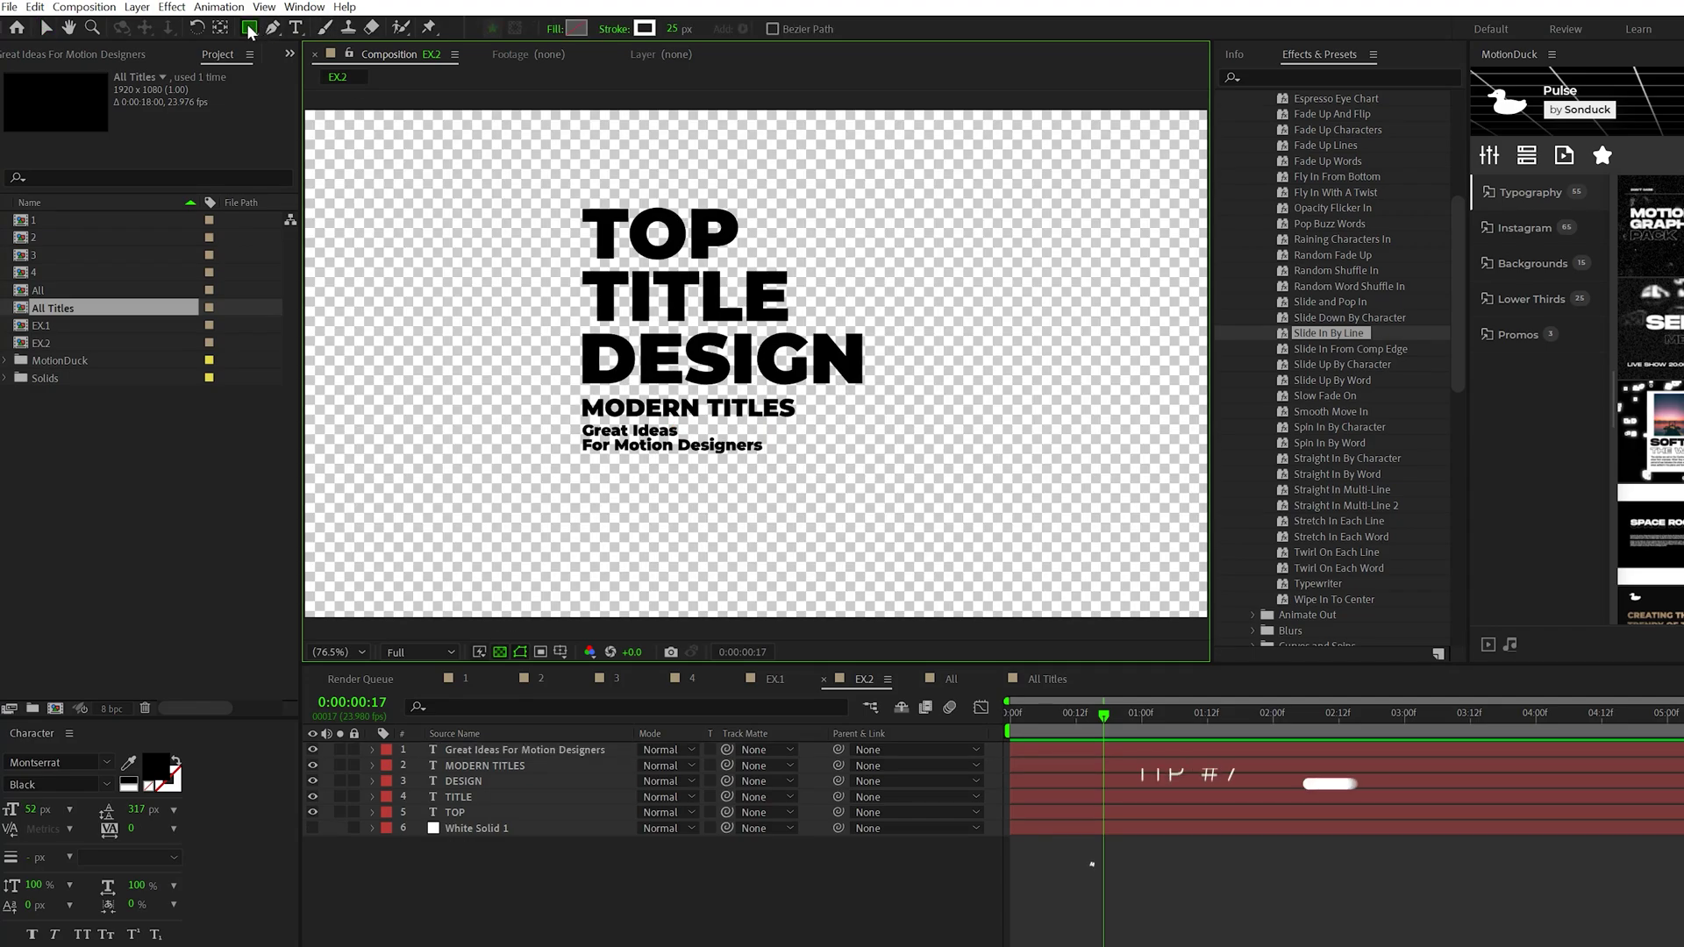
Draw a strokeless FFFFFF rectangle of about 720 × 833 px over the text and place its shape layer directly beneath the TOP layer.
left_click(576, 29)
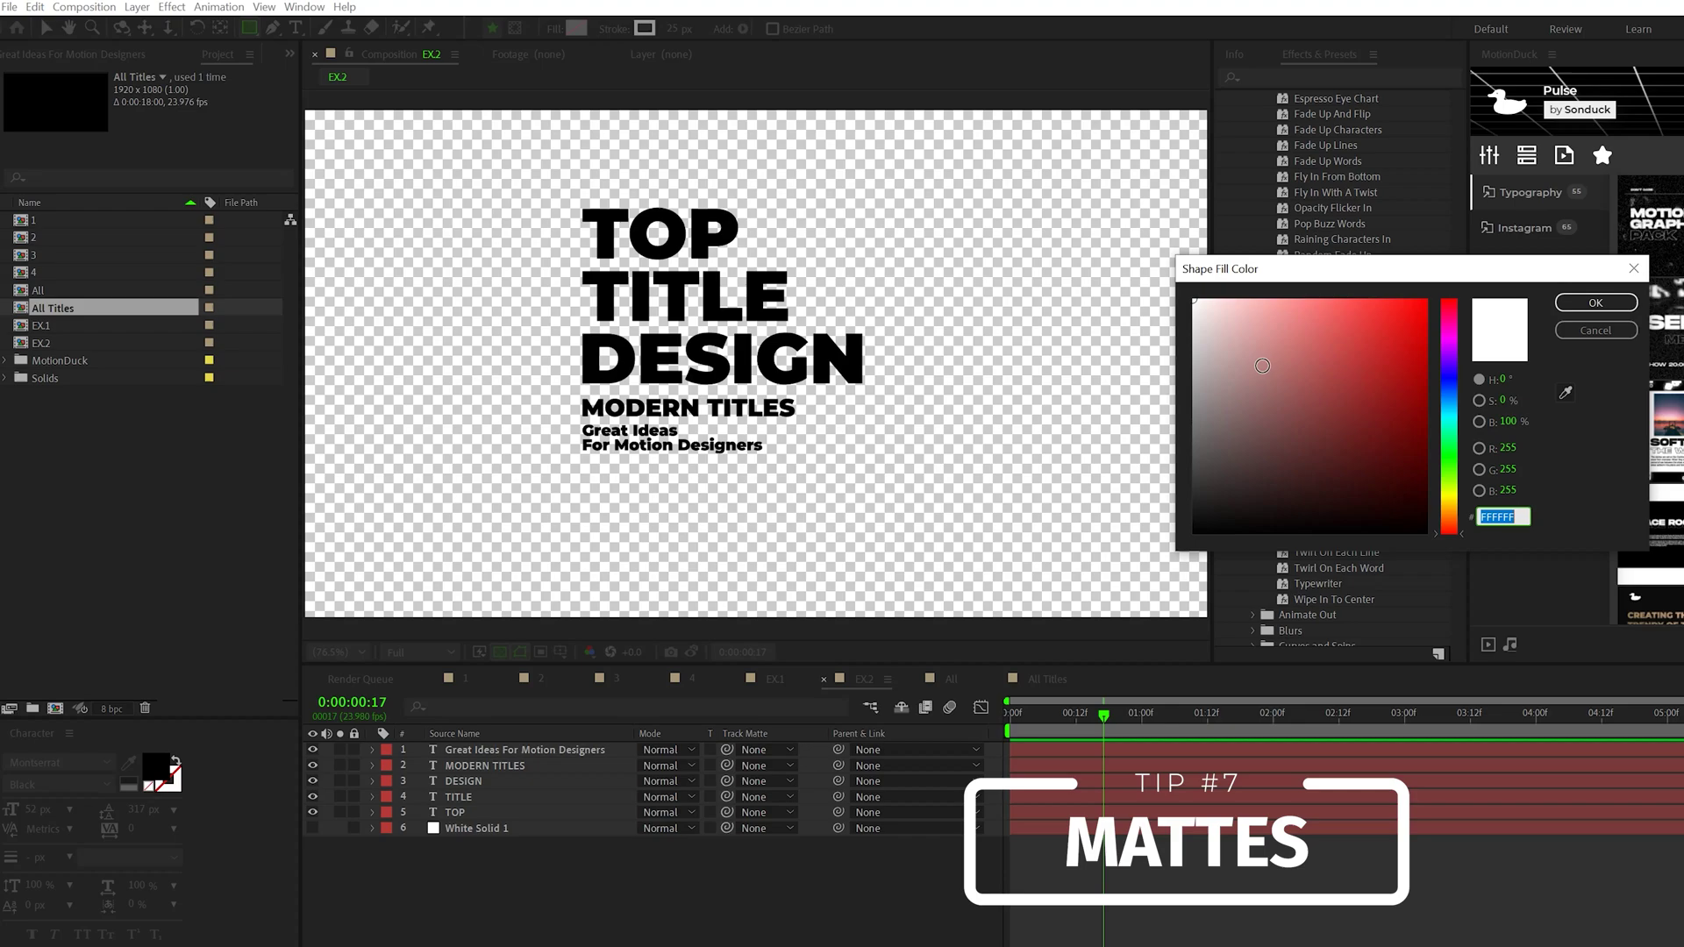
key("Return")
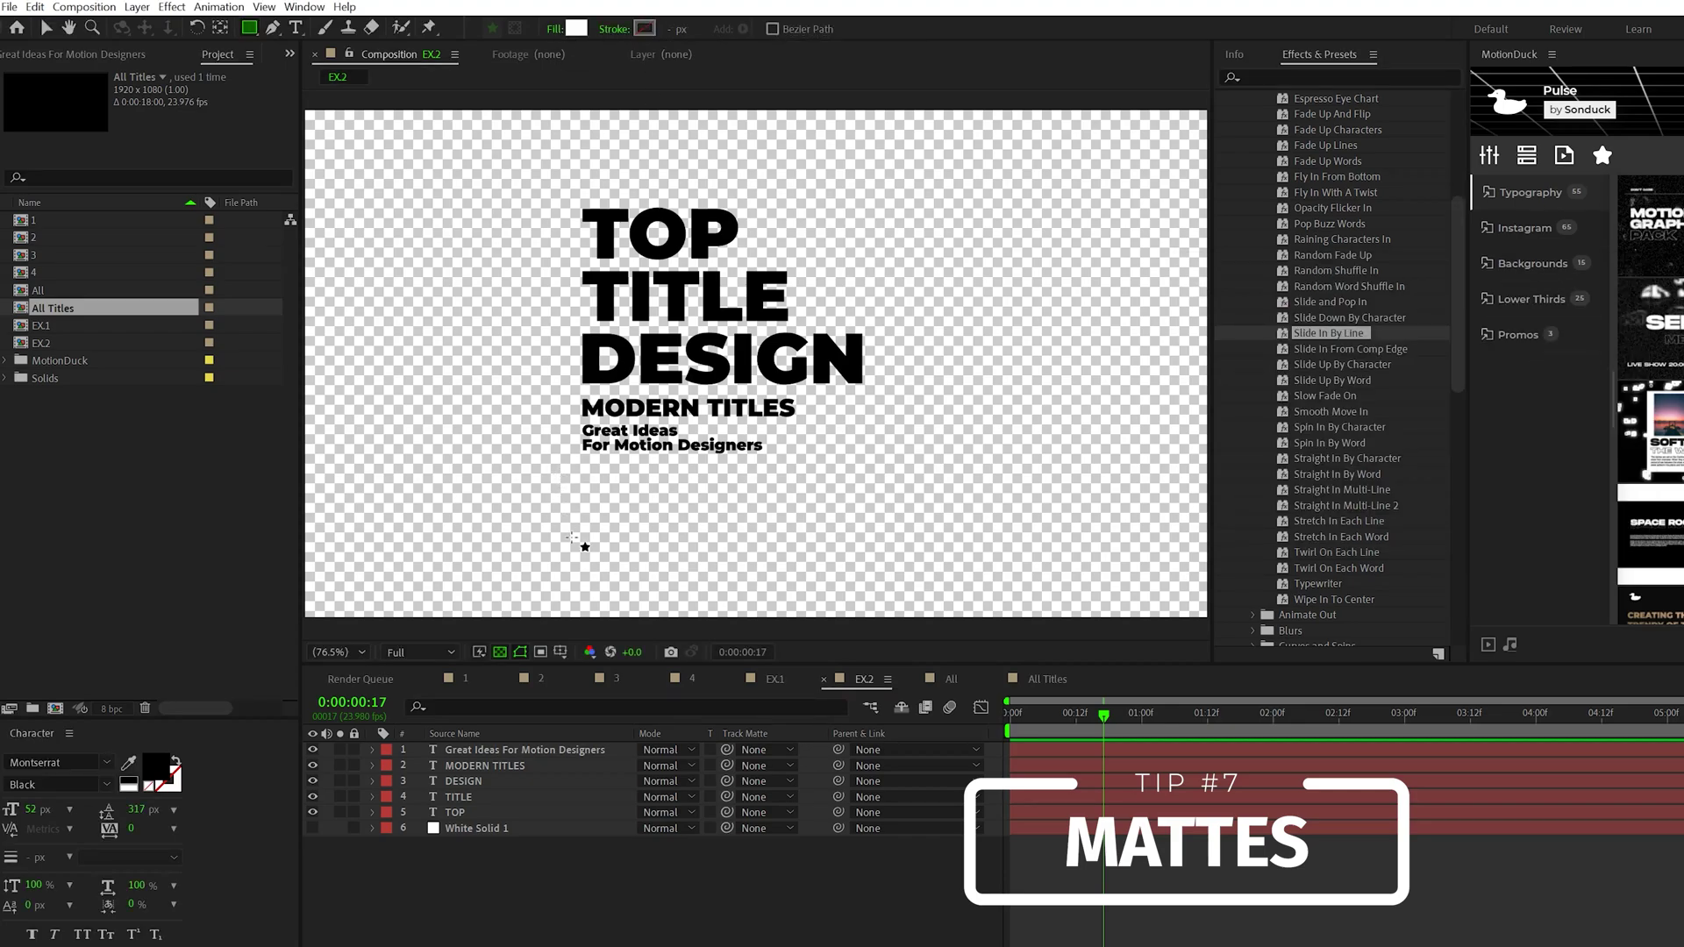
left_click_drag(563, 517, 902, 126)
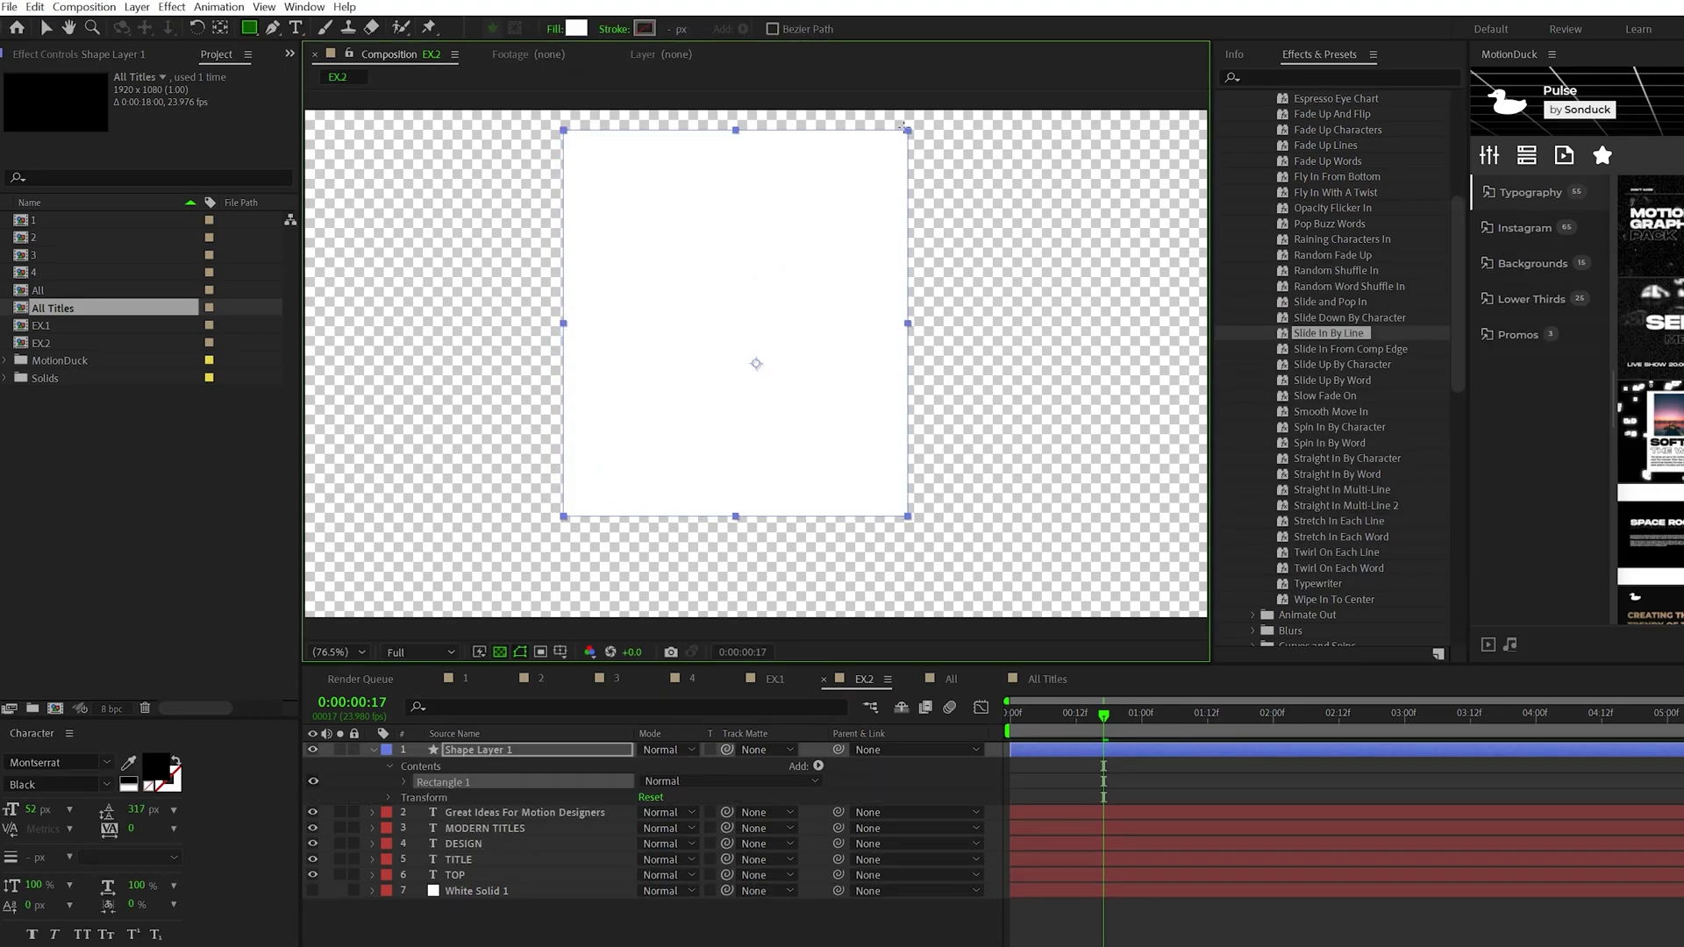
left_click_drag(444, 756, 457, 877)
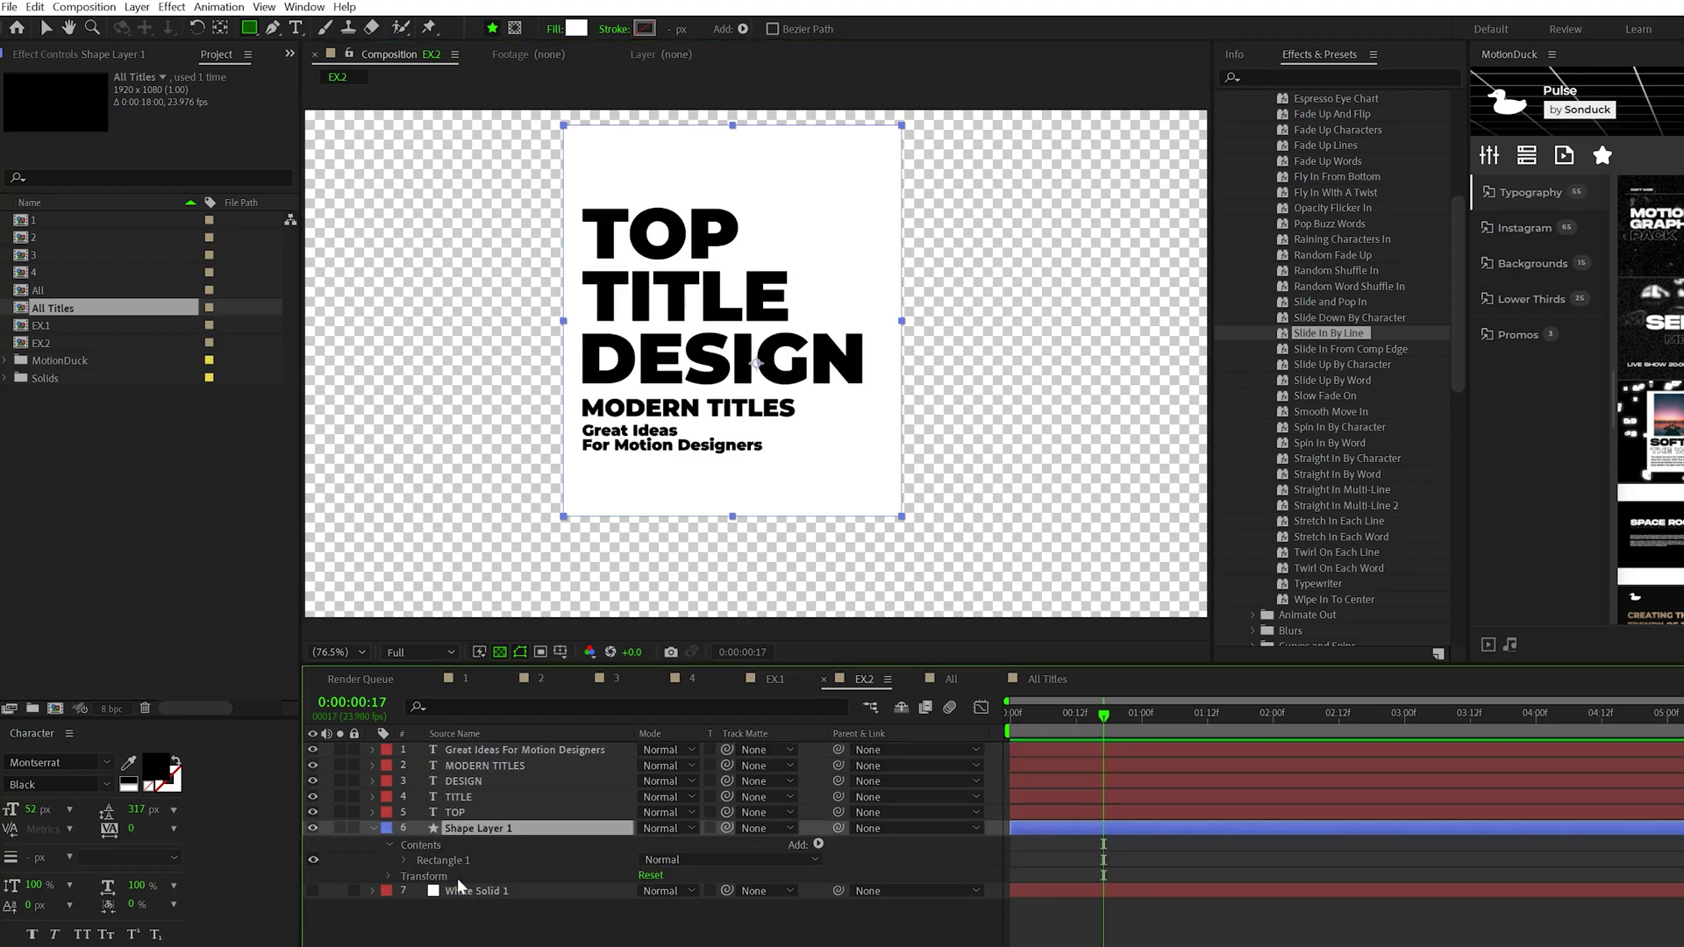
Unlink the proportions of the rectangle path's Size and set it to 667.2 × 872.6.
key("v")
left_click(406, 860)
left_click(419, 876)
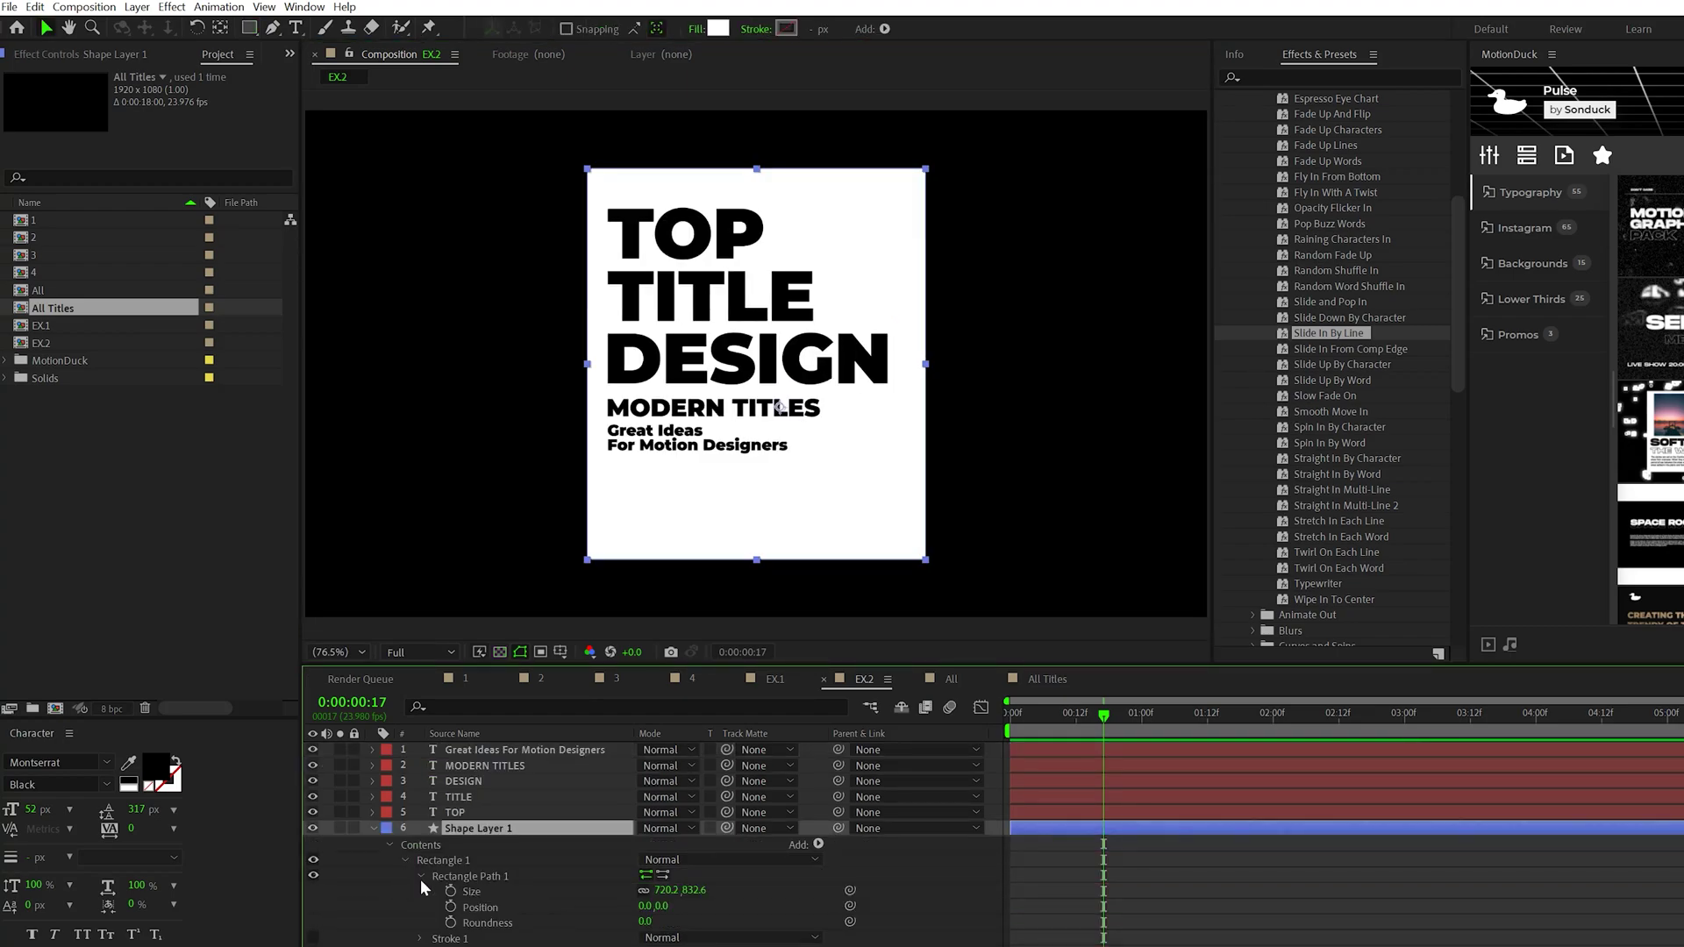
left_click(643, 692)
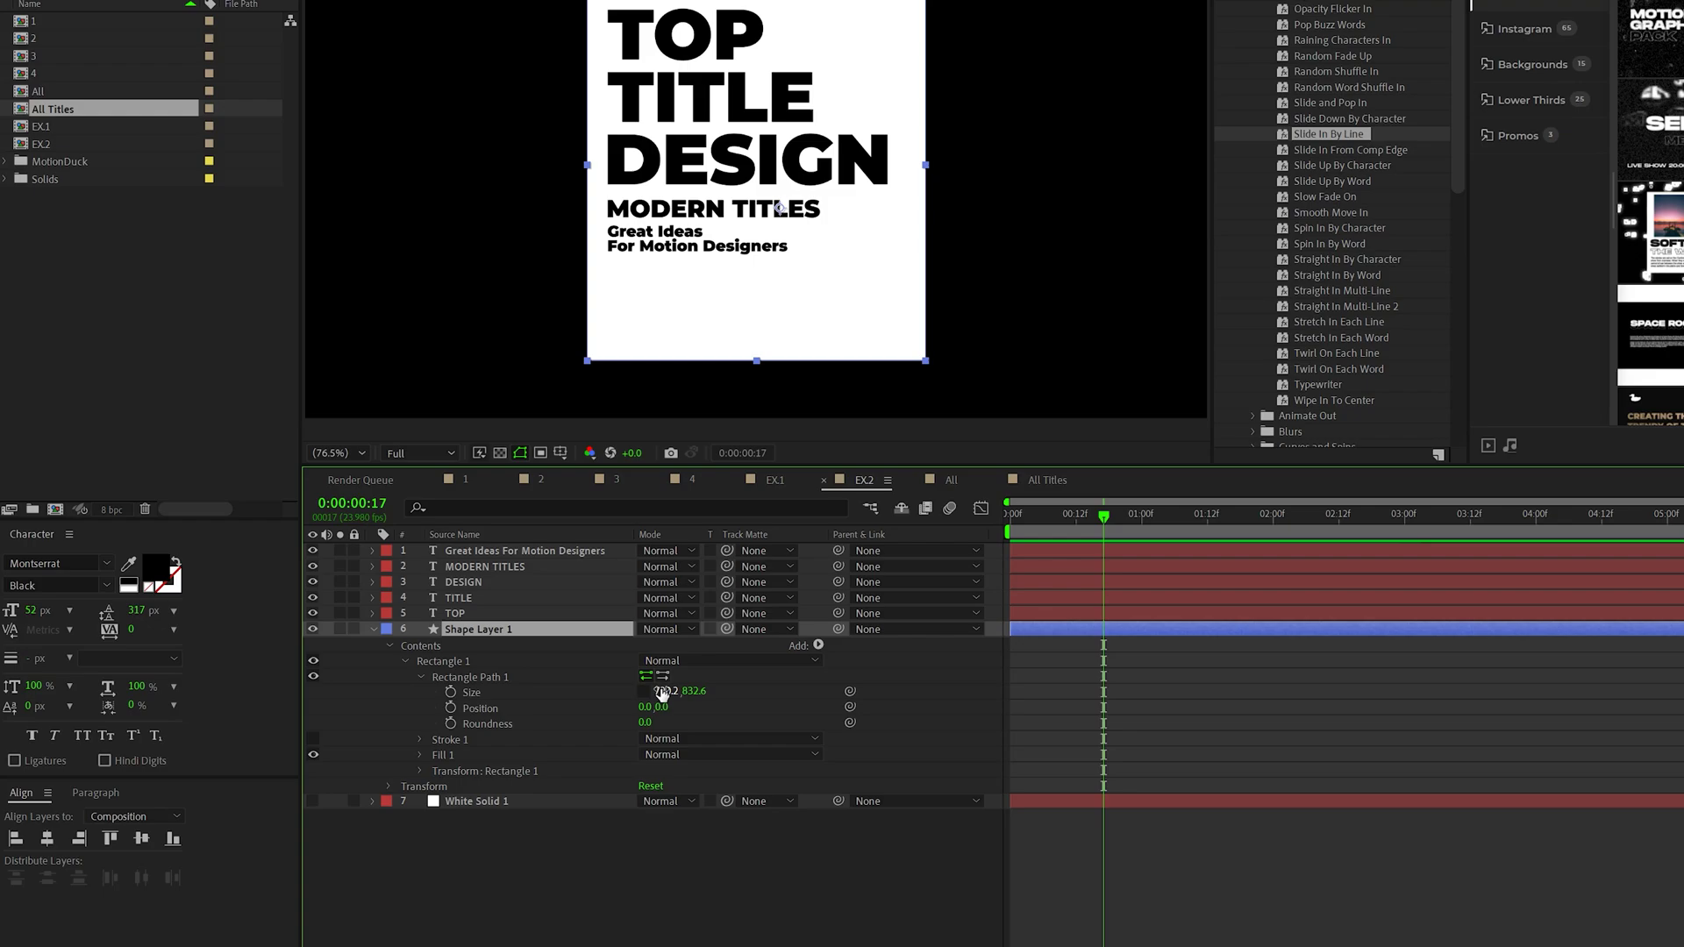
left_click_drag(668, 691, 603, 685)
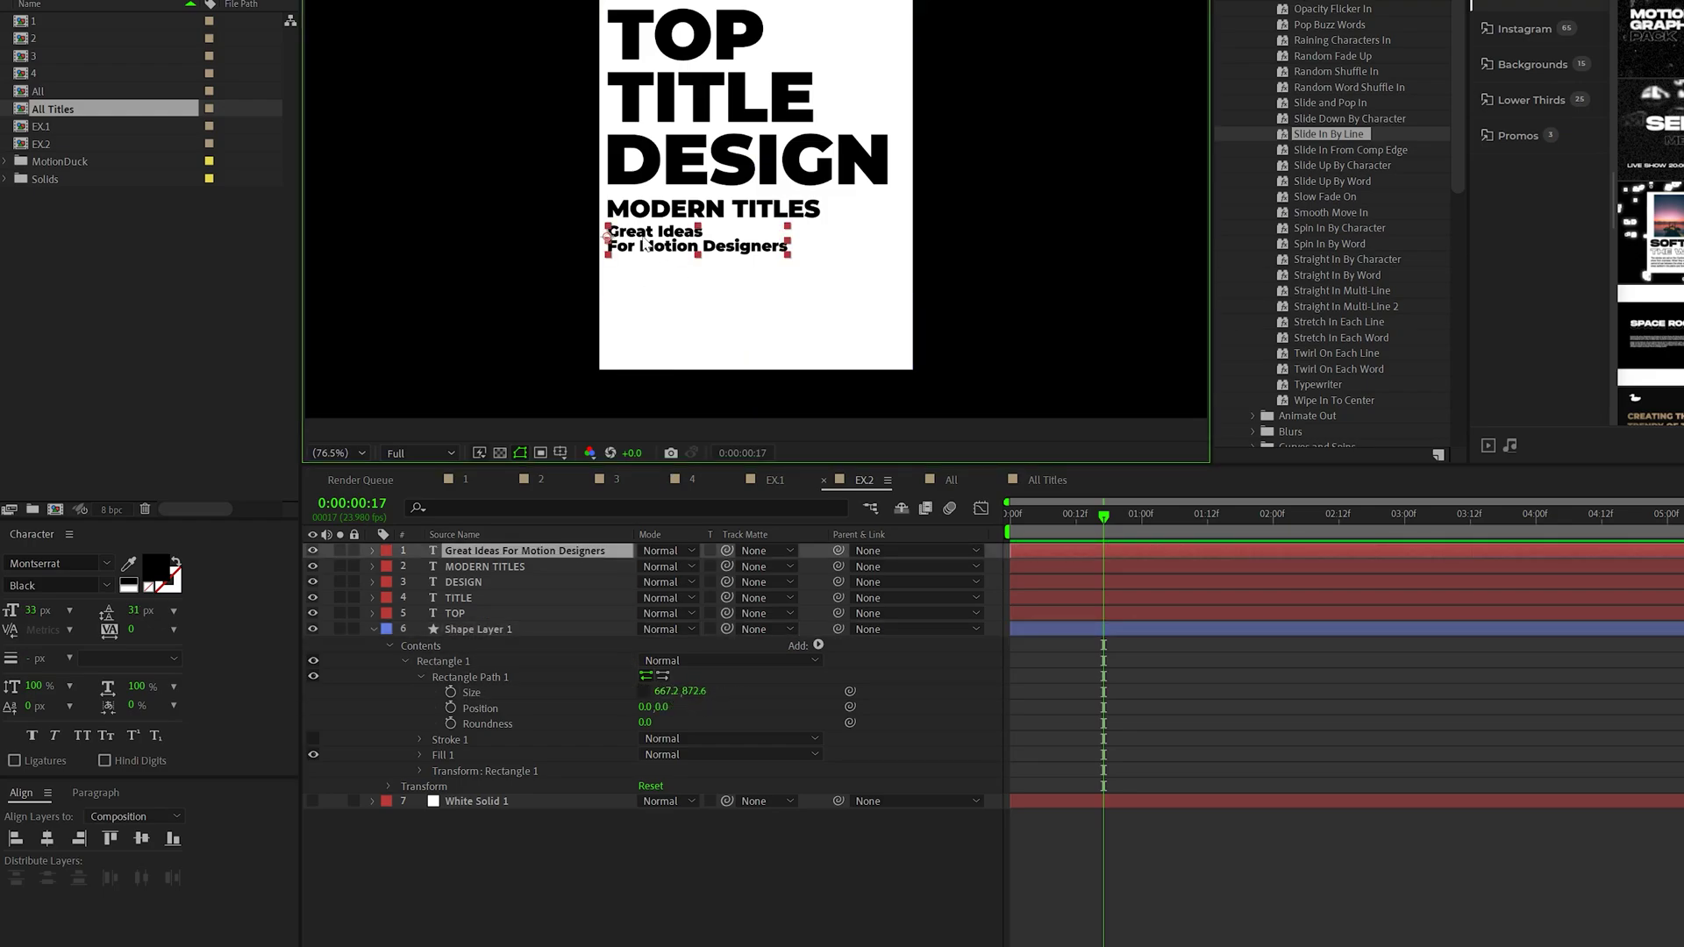
Move the Great Ideas For Motion Designers text lower inside the rectangle, and widen the rectangle path to 703.2.
left_click_drag(636, 248, 636, 297)
left_click(575, 910)
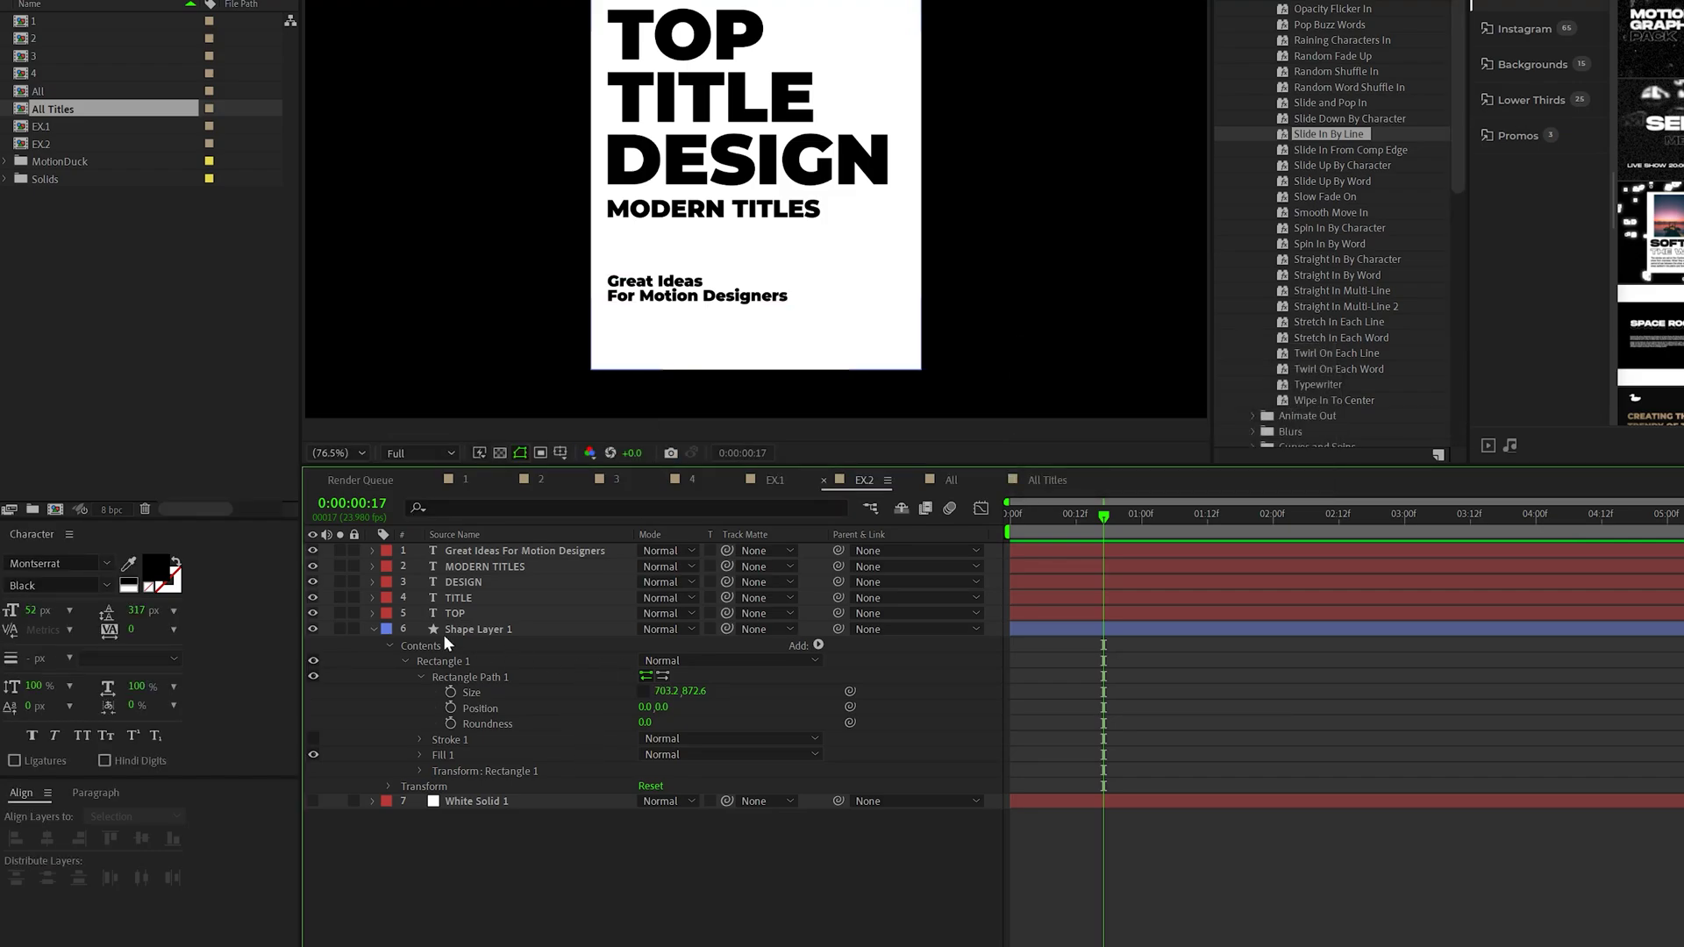
left_click(448, 631)
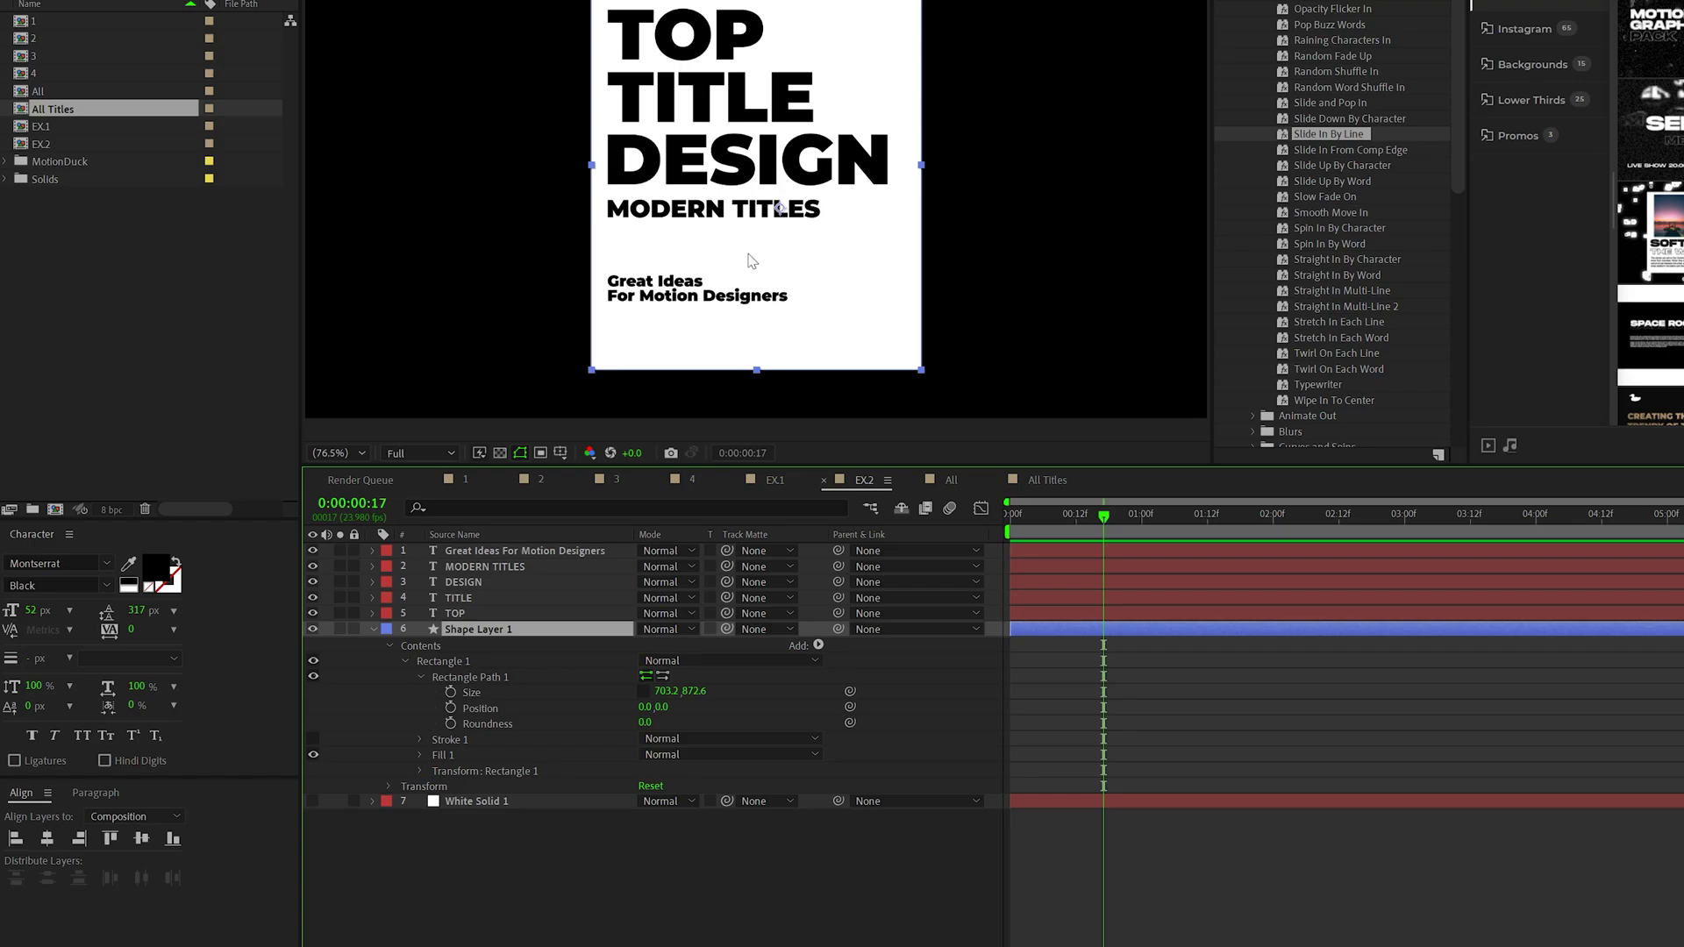
Add a Size keyframe to the rectangle path at 0:00:00:00 with 703.2 × 872.6, and shift that keyframe to about one second.
left_click_drag(1031, 524, 998, 524)
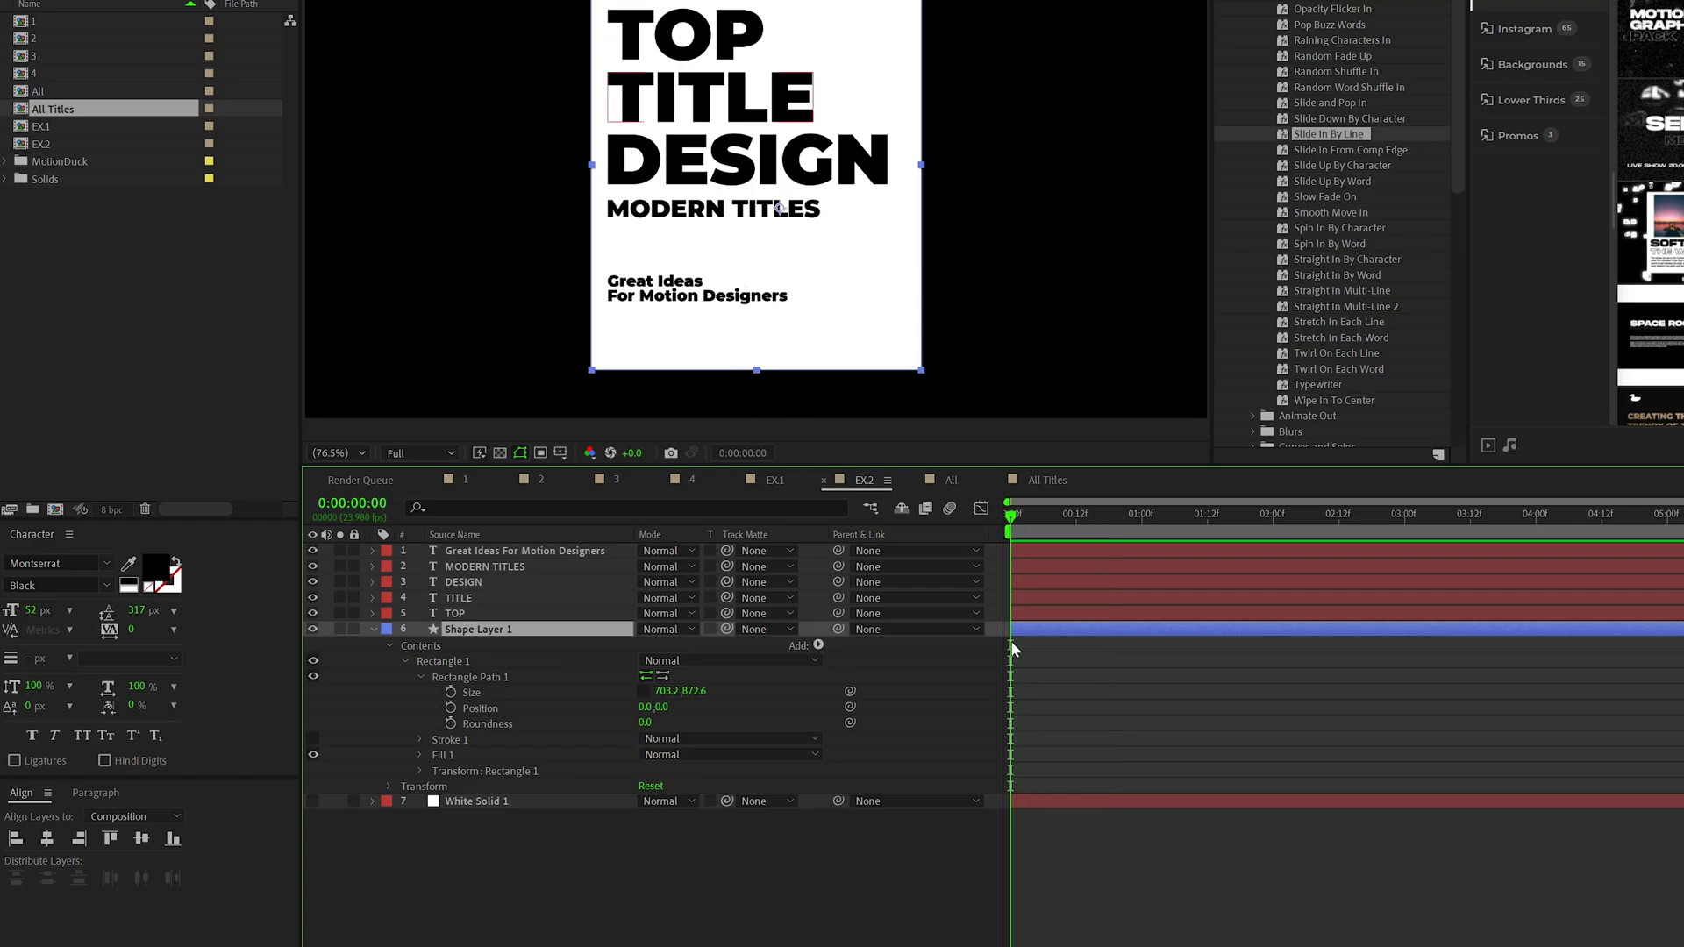
left_click(451, 692)
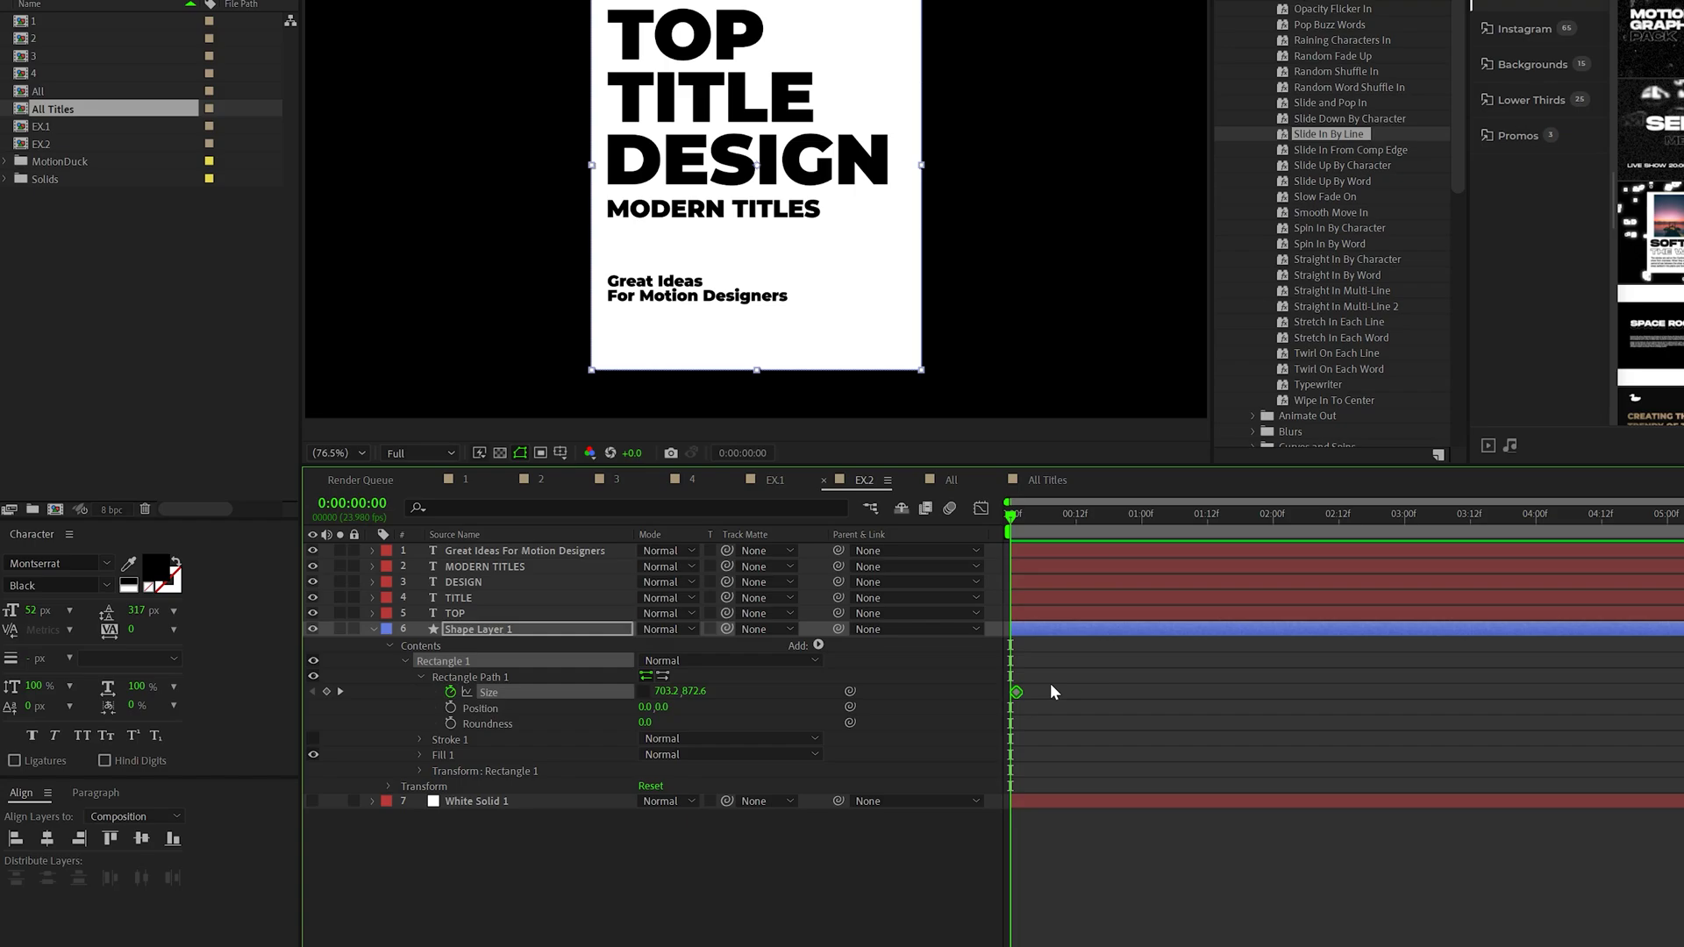
left_click_drag(1051, 692, 1159, 691)
left_click(722, 695)
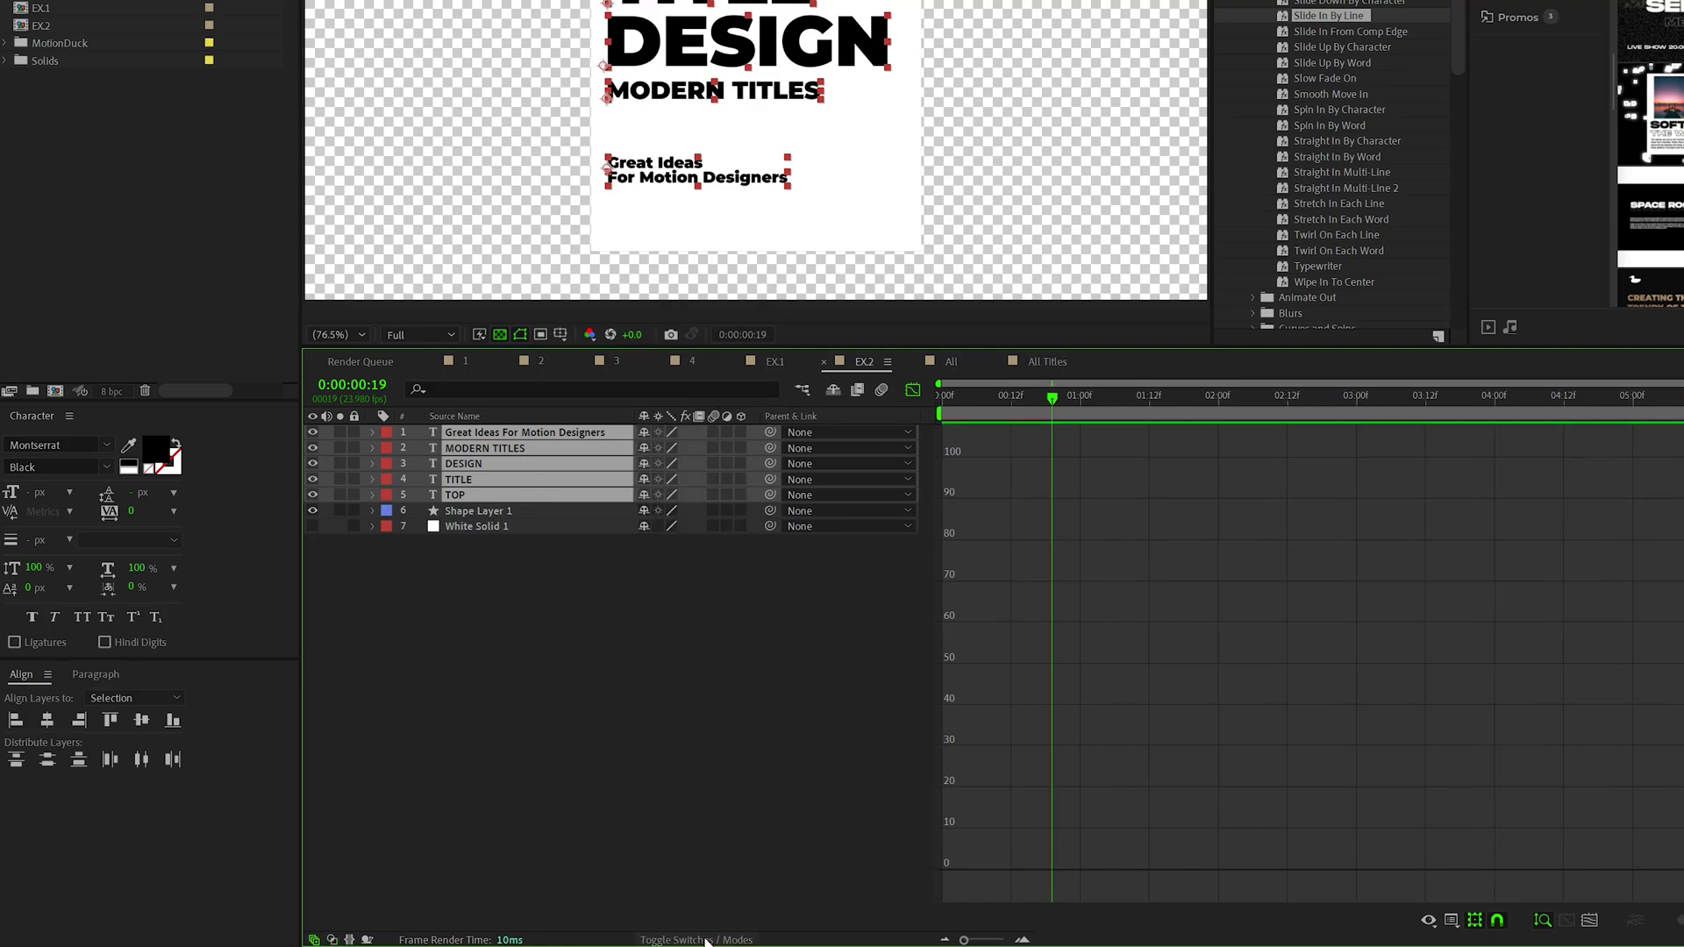
Set Shape Layer 1 as the track matte for all five selected text layers.
left_click(761, 432)
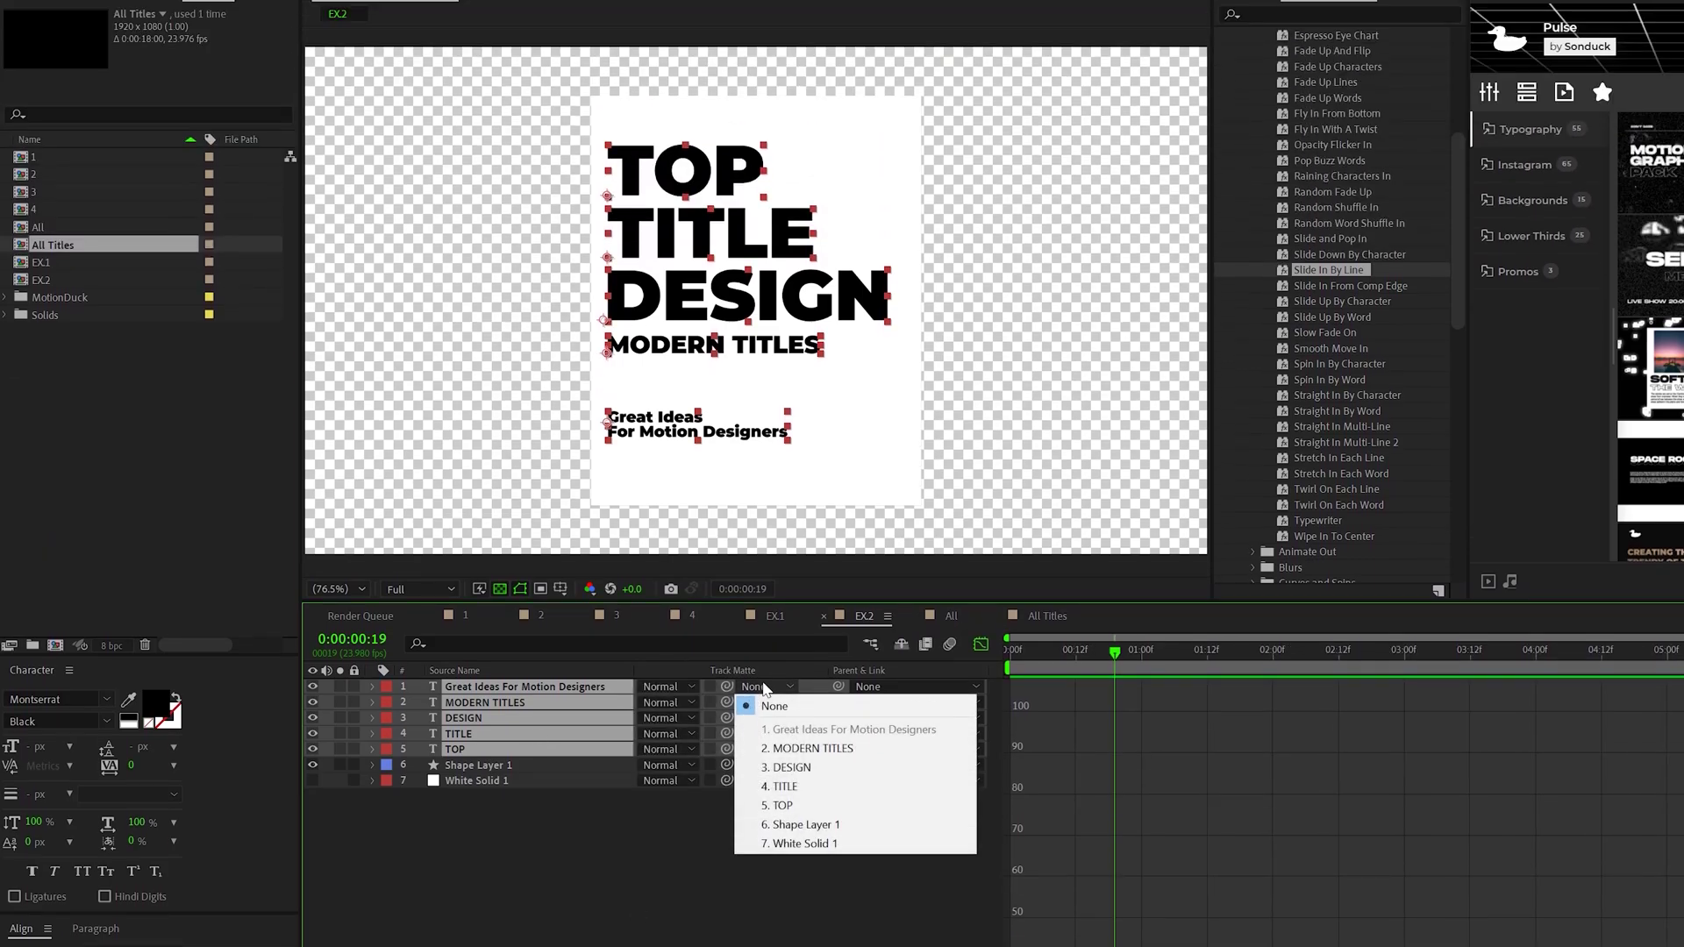
left_click(797, 826)
left_click(806, 839)
Preview the matted text reveal from the start of the composition, and select the Shape Layer 1 matte.
left_click_drag(1109, 654, 982, 662)
key("space")
key("space")
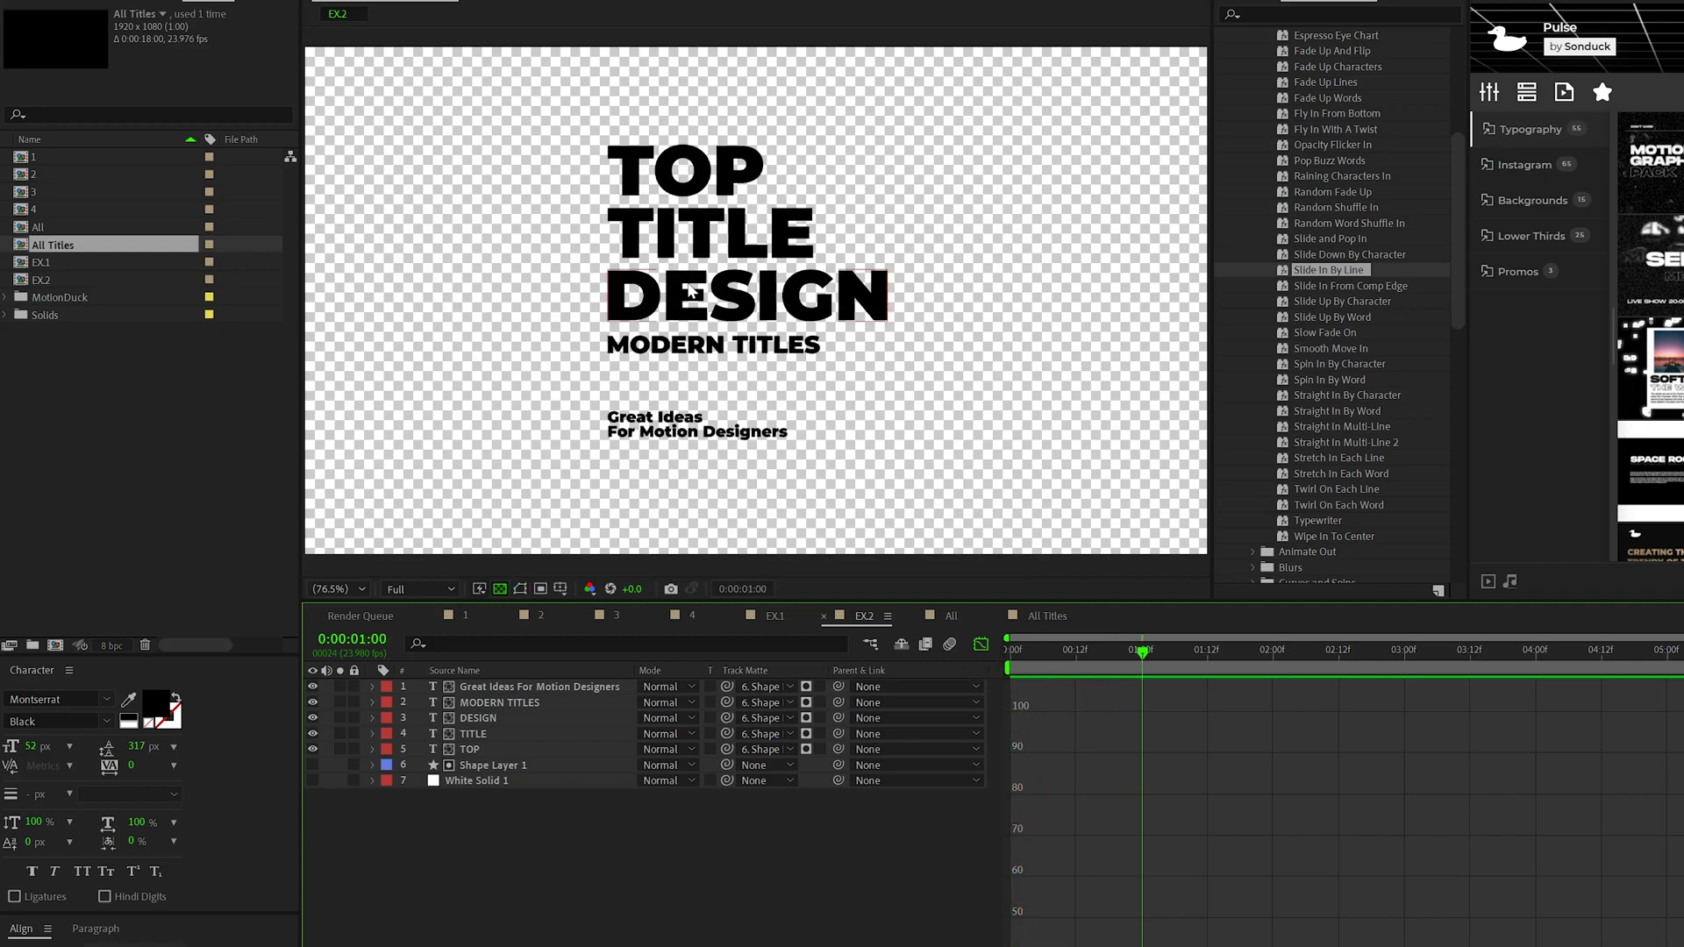
left_click(507, 766)
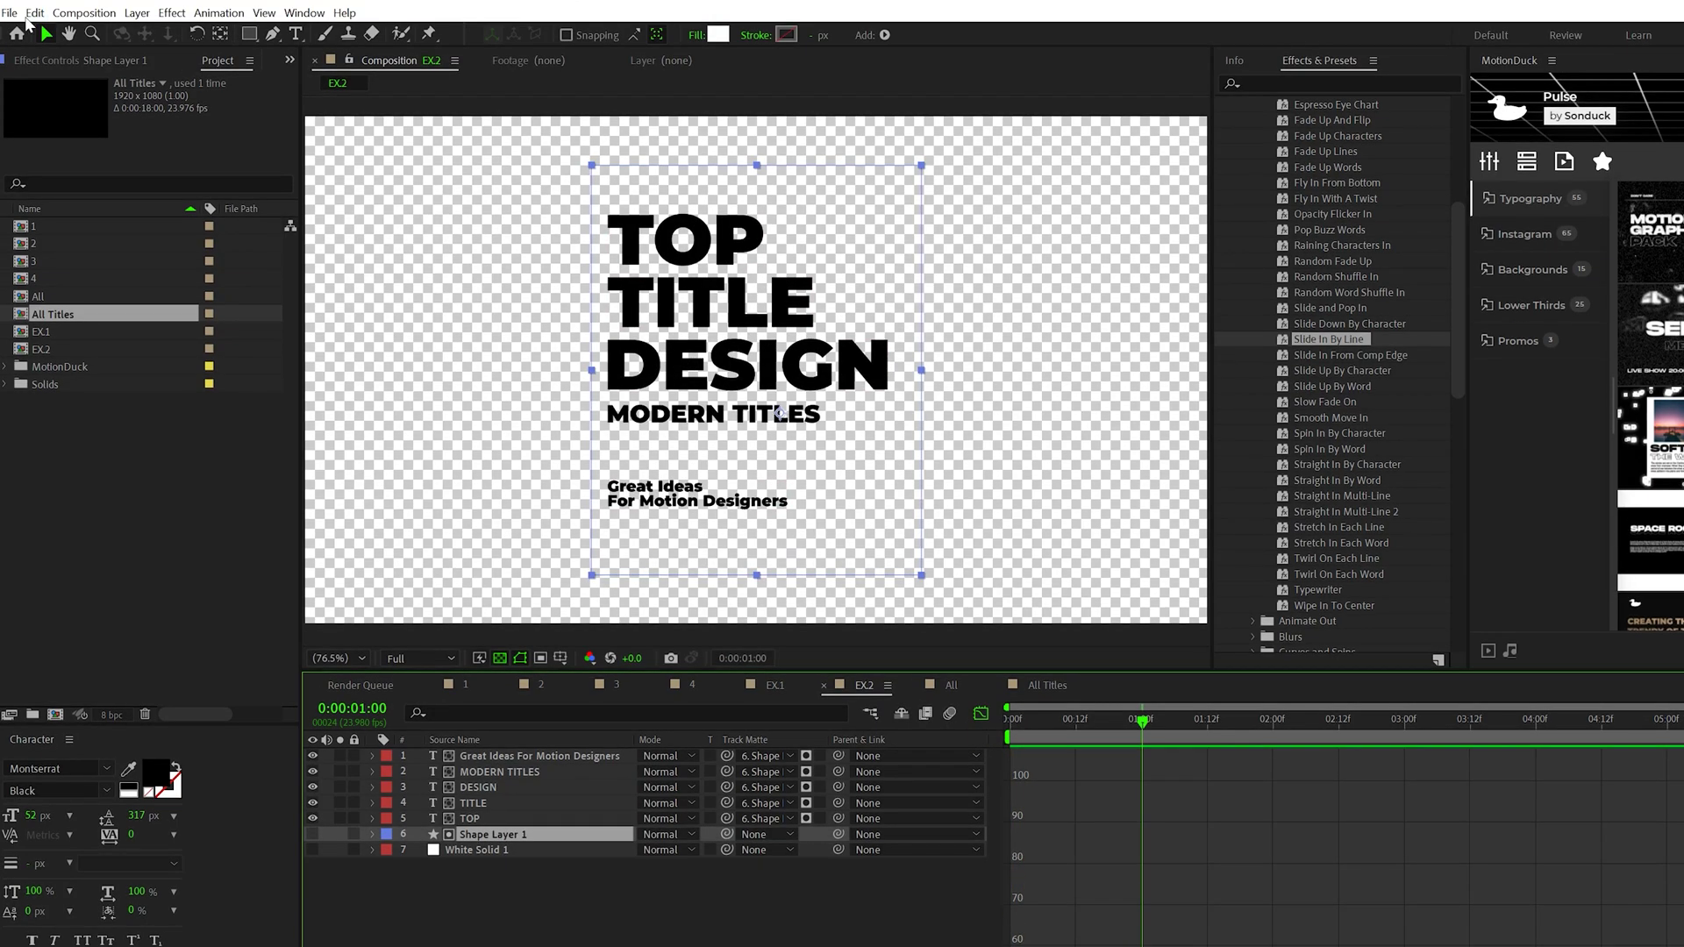
Duplicate the Shape Layer 1 matte and make the duplicate visible as a white card behind the text.
left_click(35, 0)
left_click(70, 163)
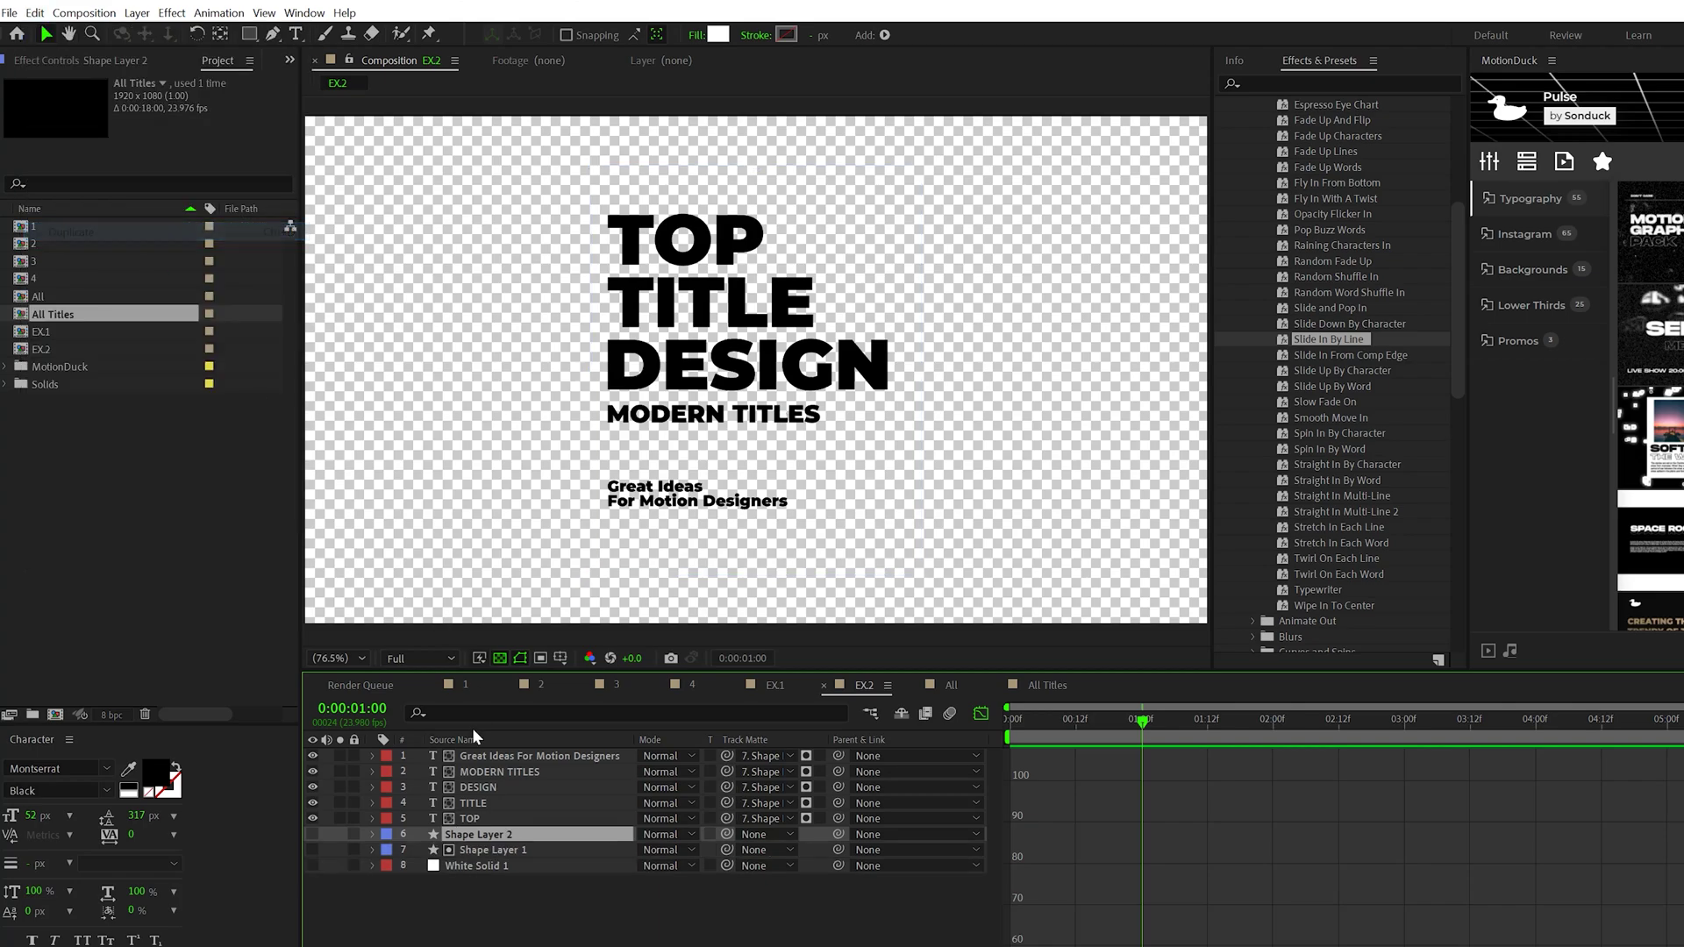
left_click(312, 834)
left_click(312, 834)
left_click(312, 835)
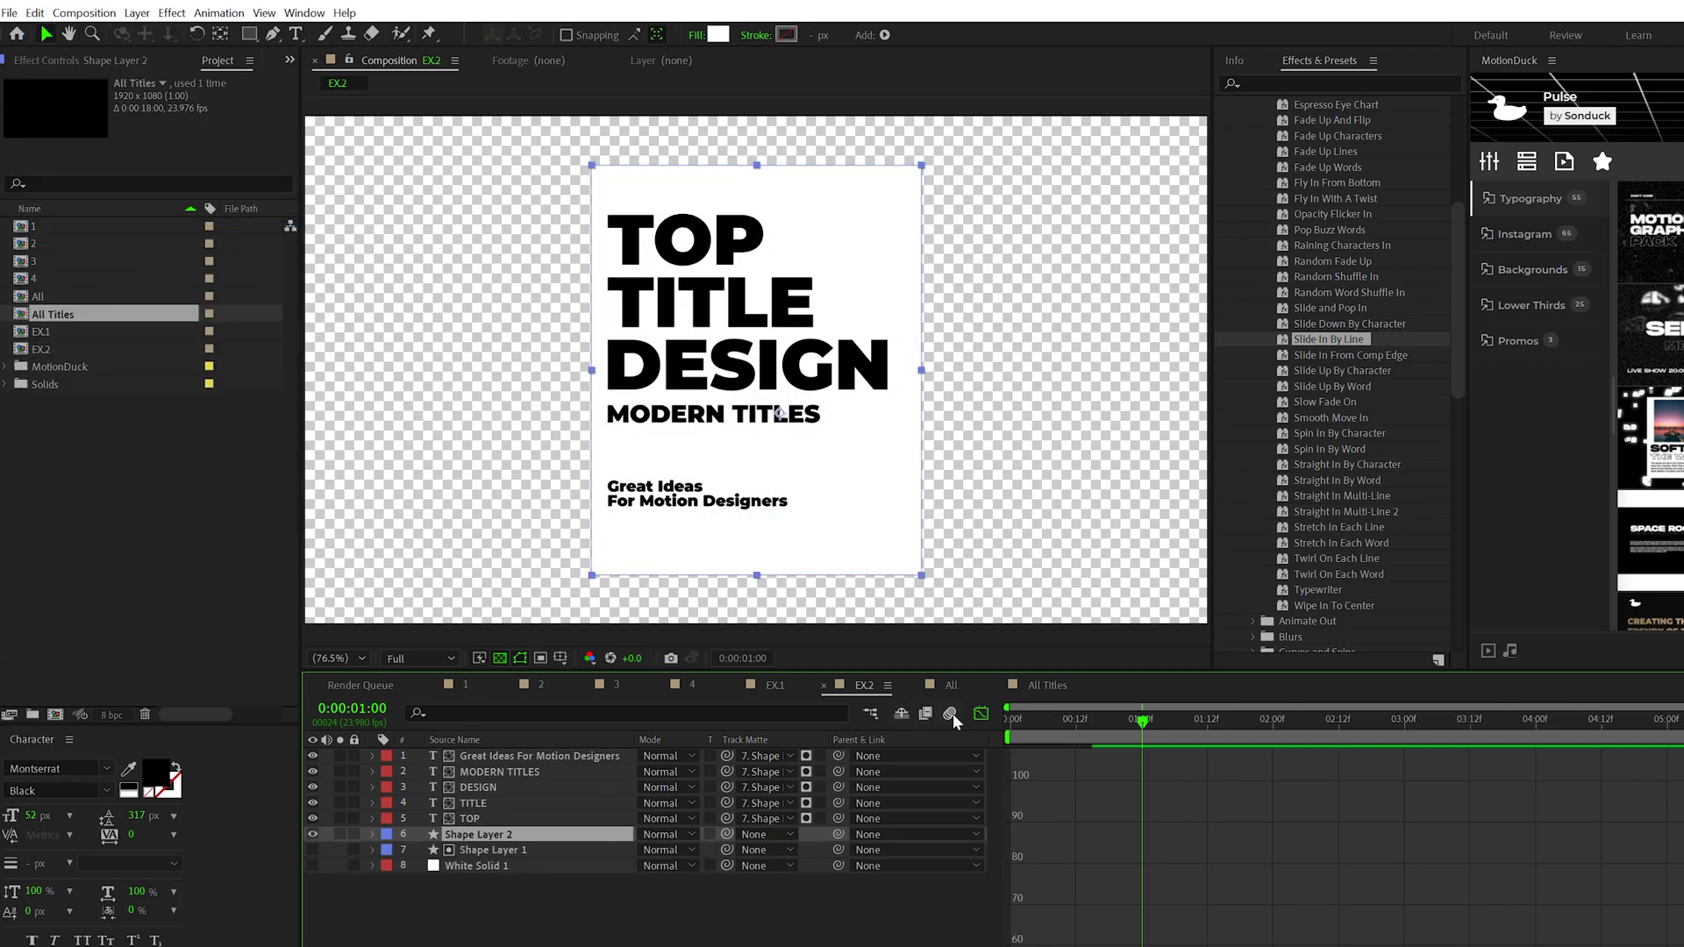
Close the graph editor and preview the white card reveal with the transparency grid turned off.
left_click(981, 713)
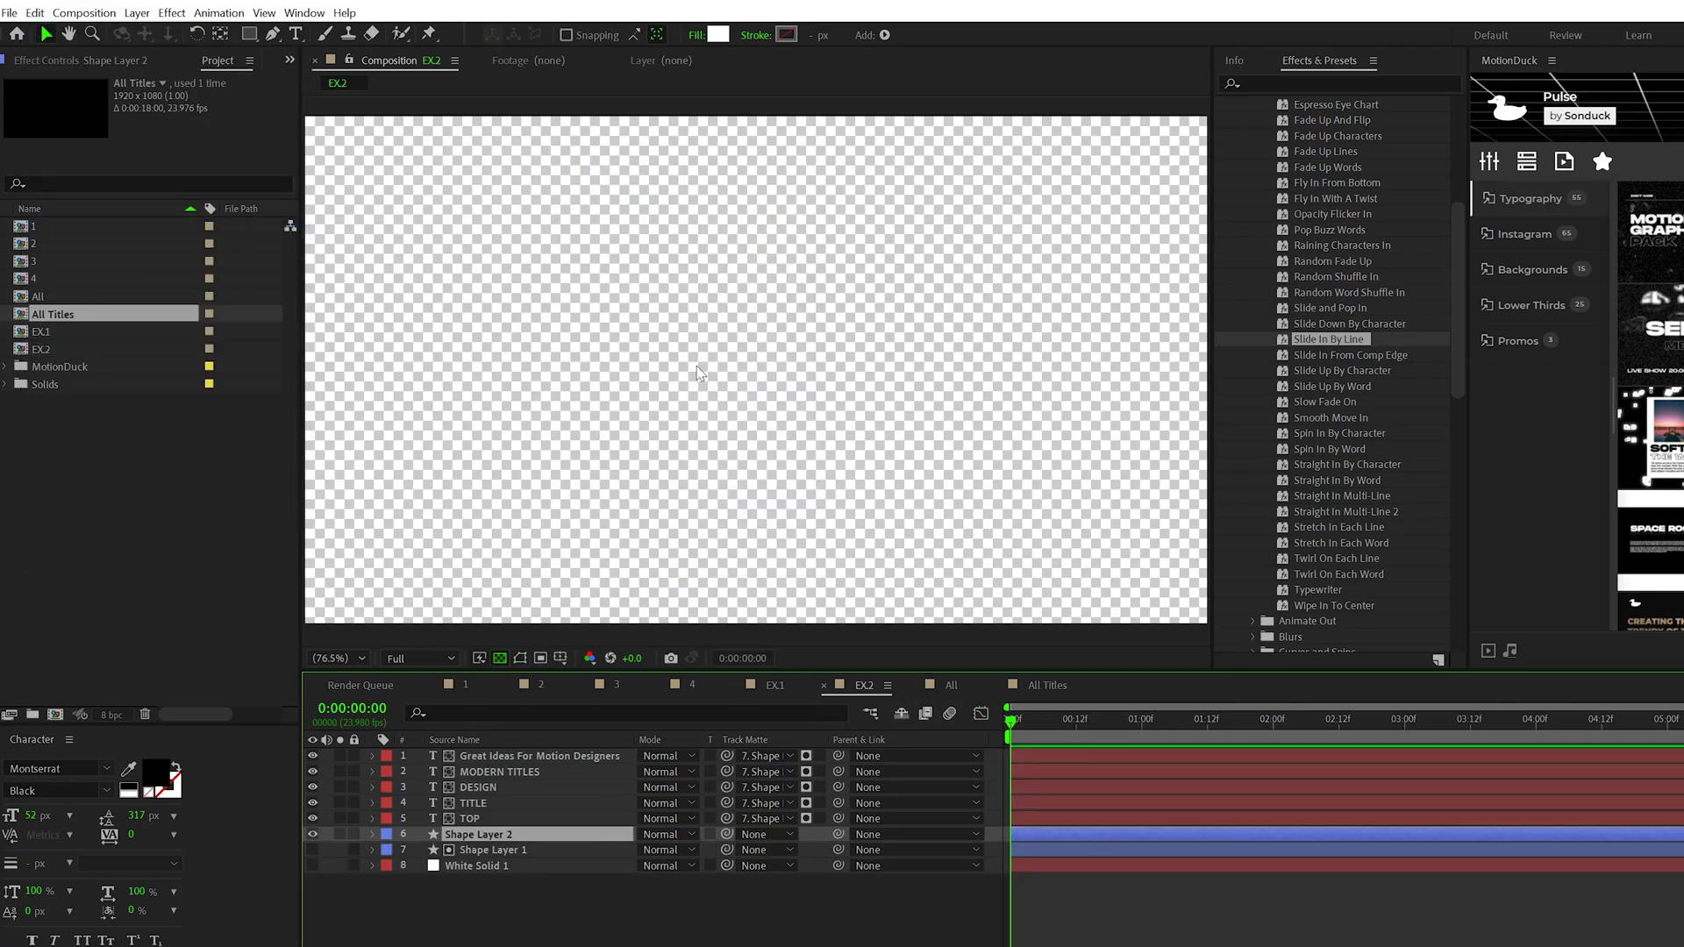
left_click(501, 658)
left_click(1058, 838)
key("space")
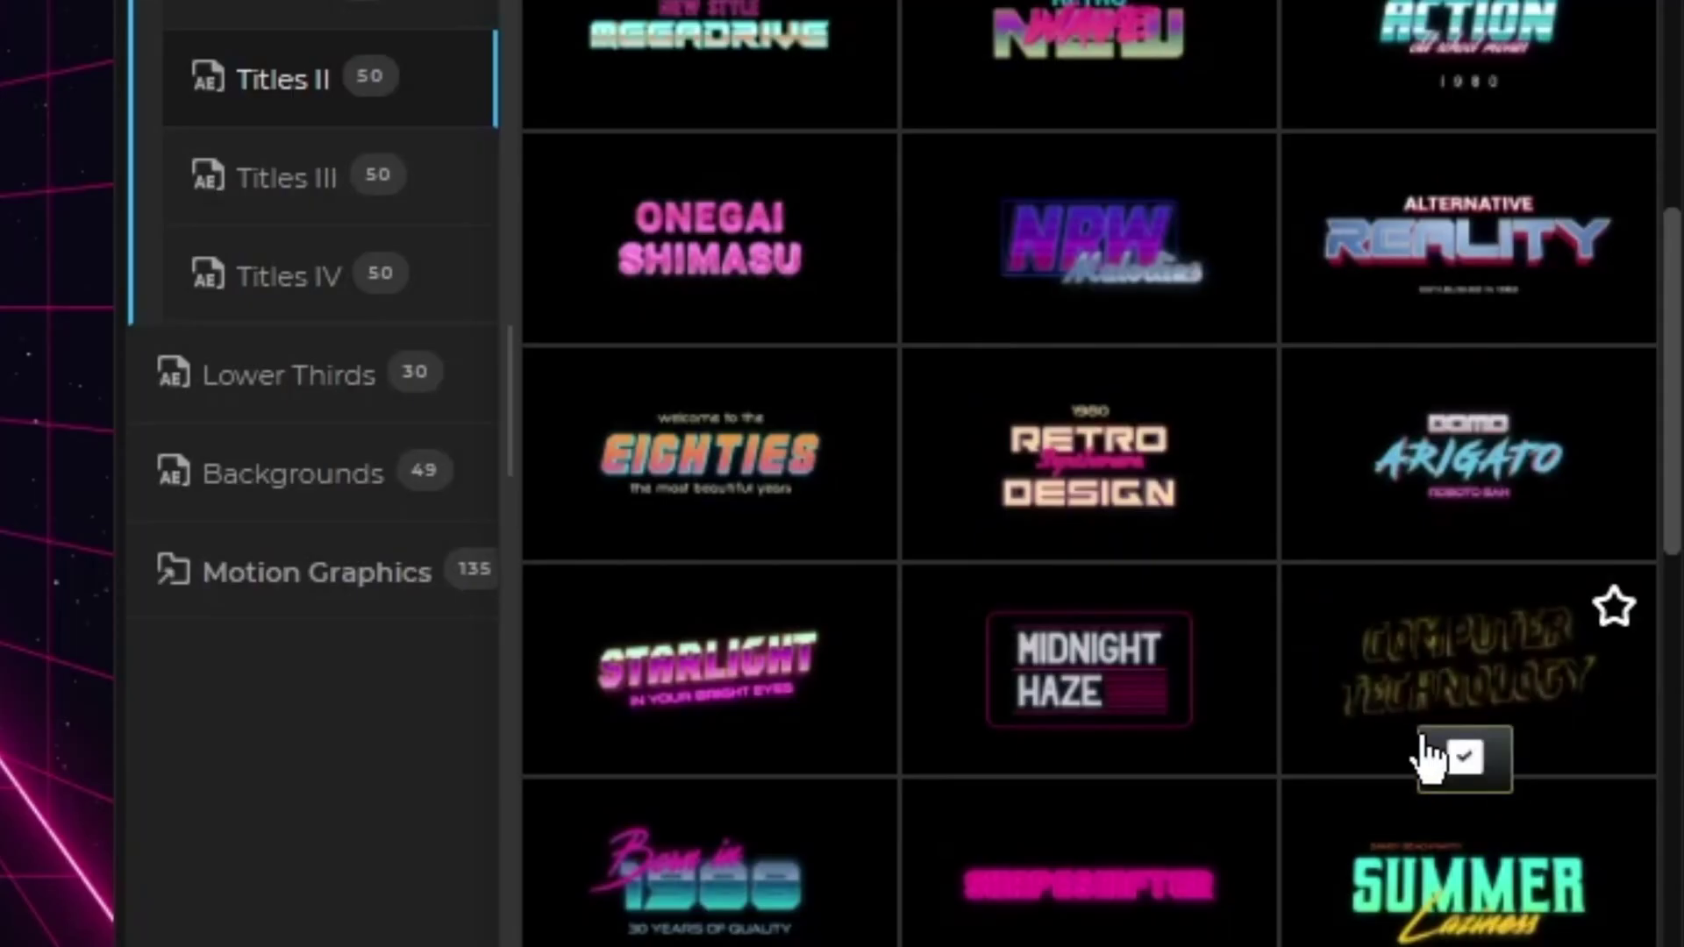
Add the Computer Technology title template, and enter the two-line title text FULLY CUSTOMIZAB.
left_click(1438, 746)
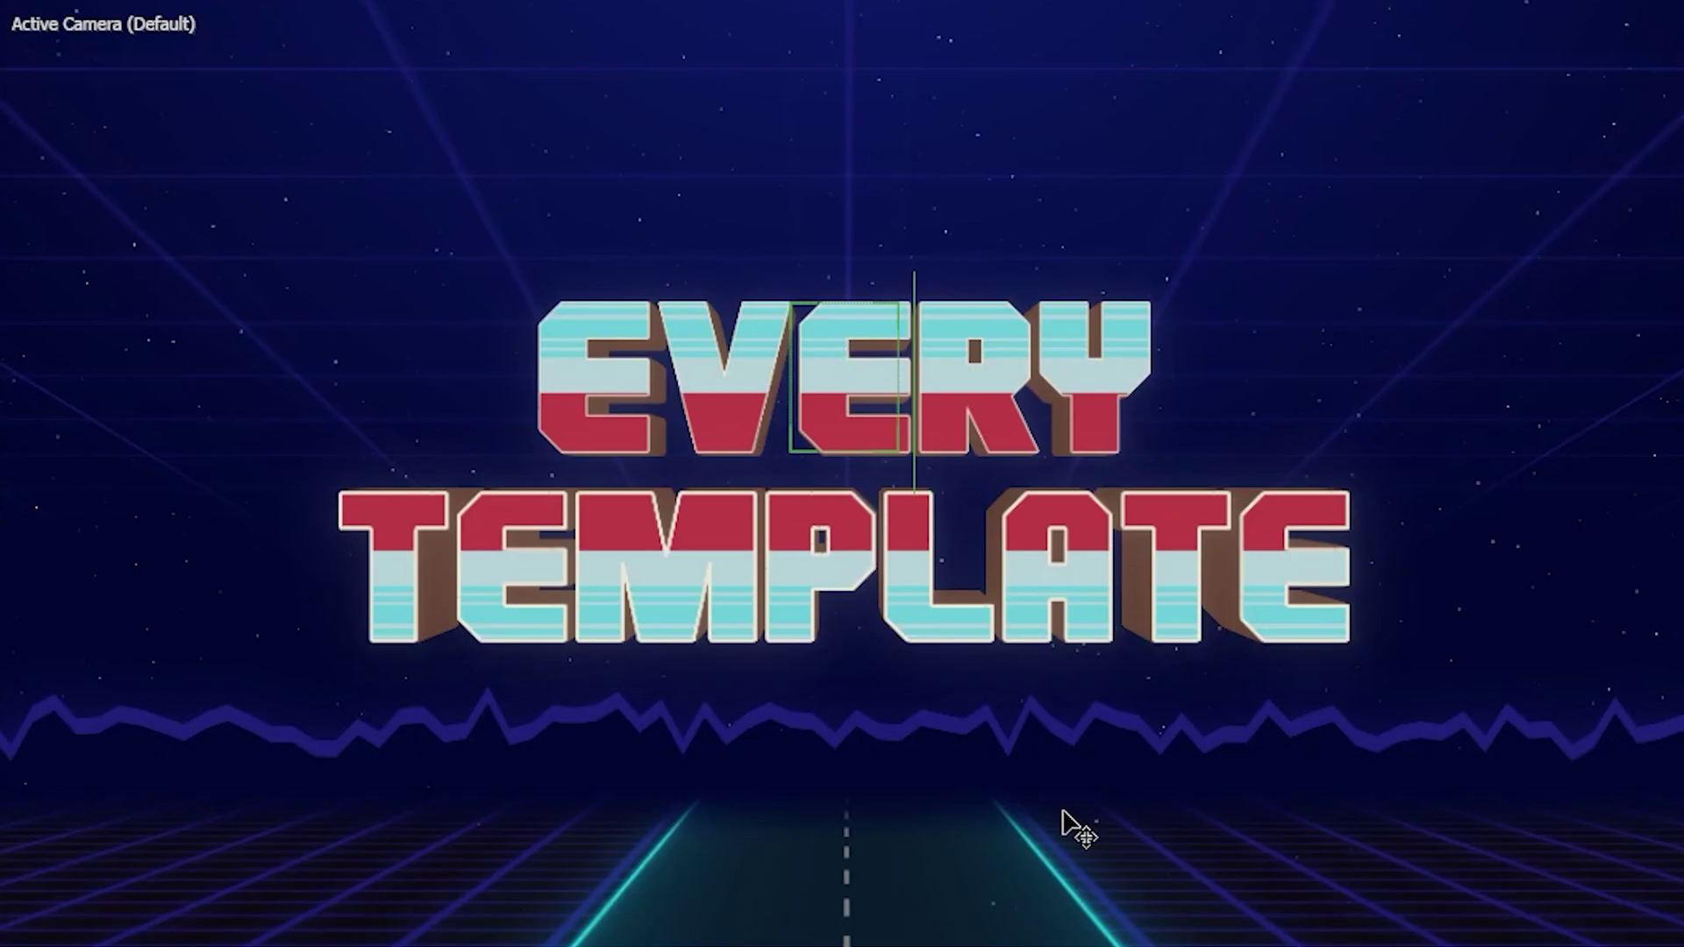
type("FULLY")
key("Return")
type("CUSTOMIZAB")
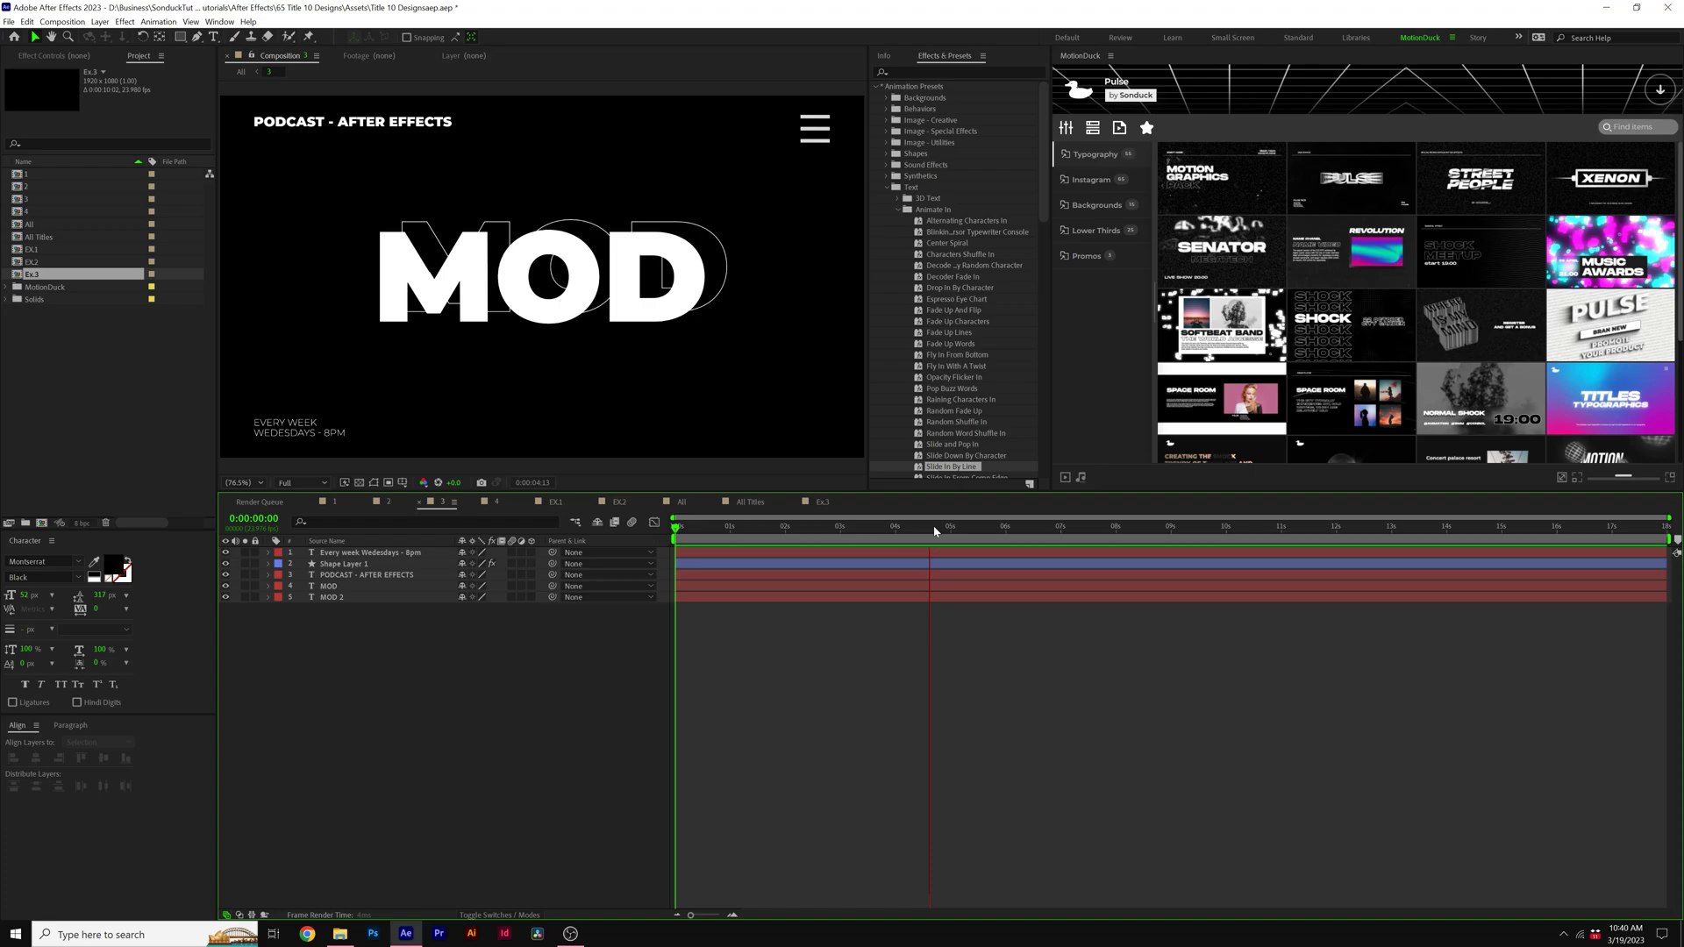
Open the Ex.3 composition and duplicate its MOD text layer.
left_click(868, 525)
left_click(823, 502)
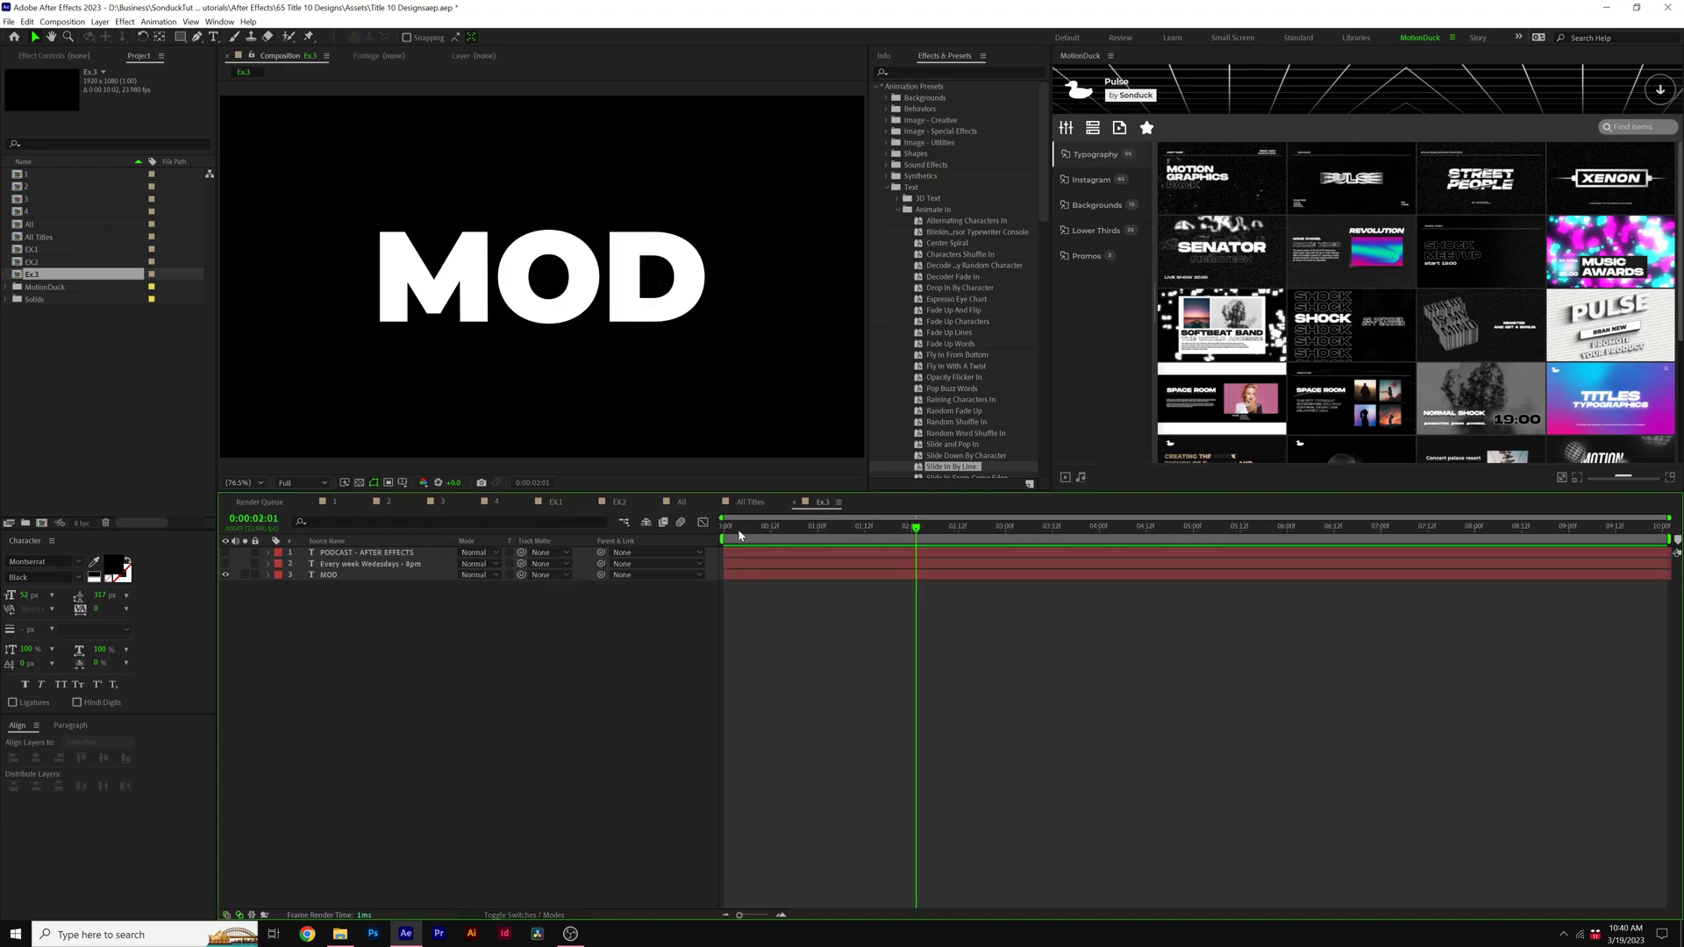
left_click(327, 576)
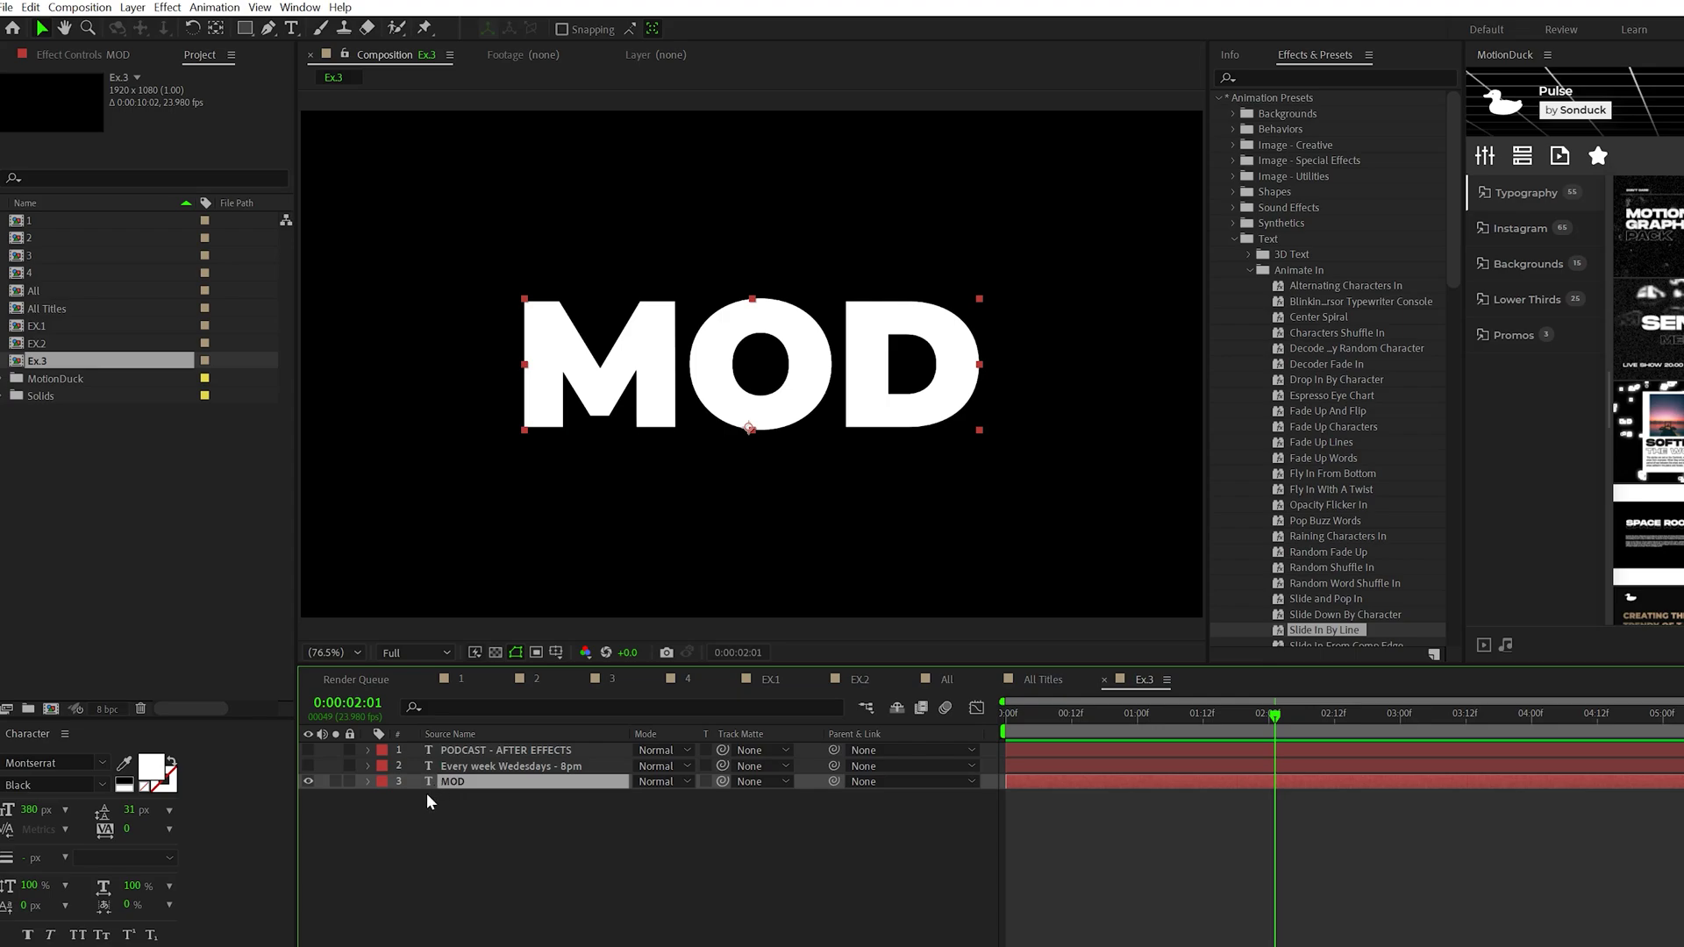
left_click(30, 8)
left_click(53, 227)
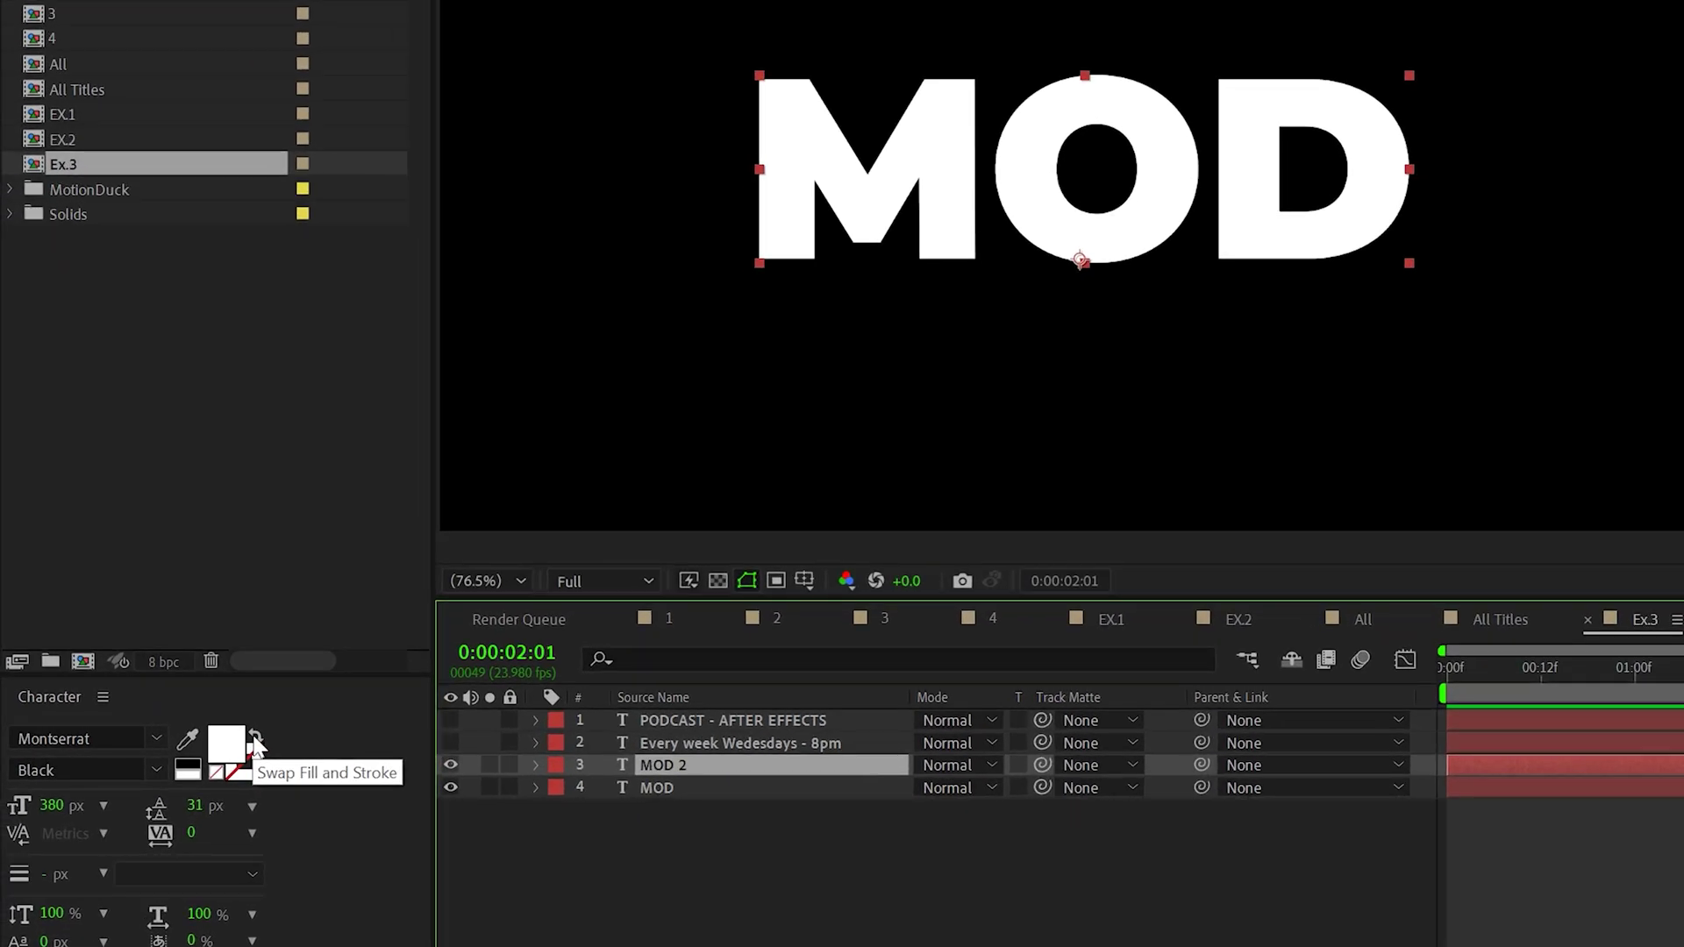
Turn the MOD duplicate into an outline by swapping its fill and stroke, and set the stroke width to 3 px.
left_click(255, 739)
left_click(450, 788)
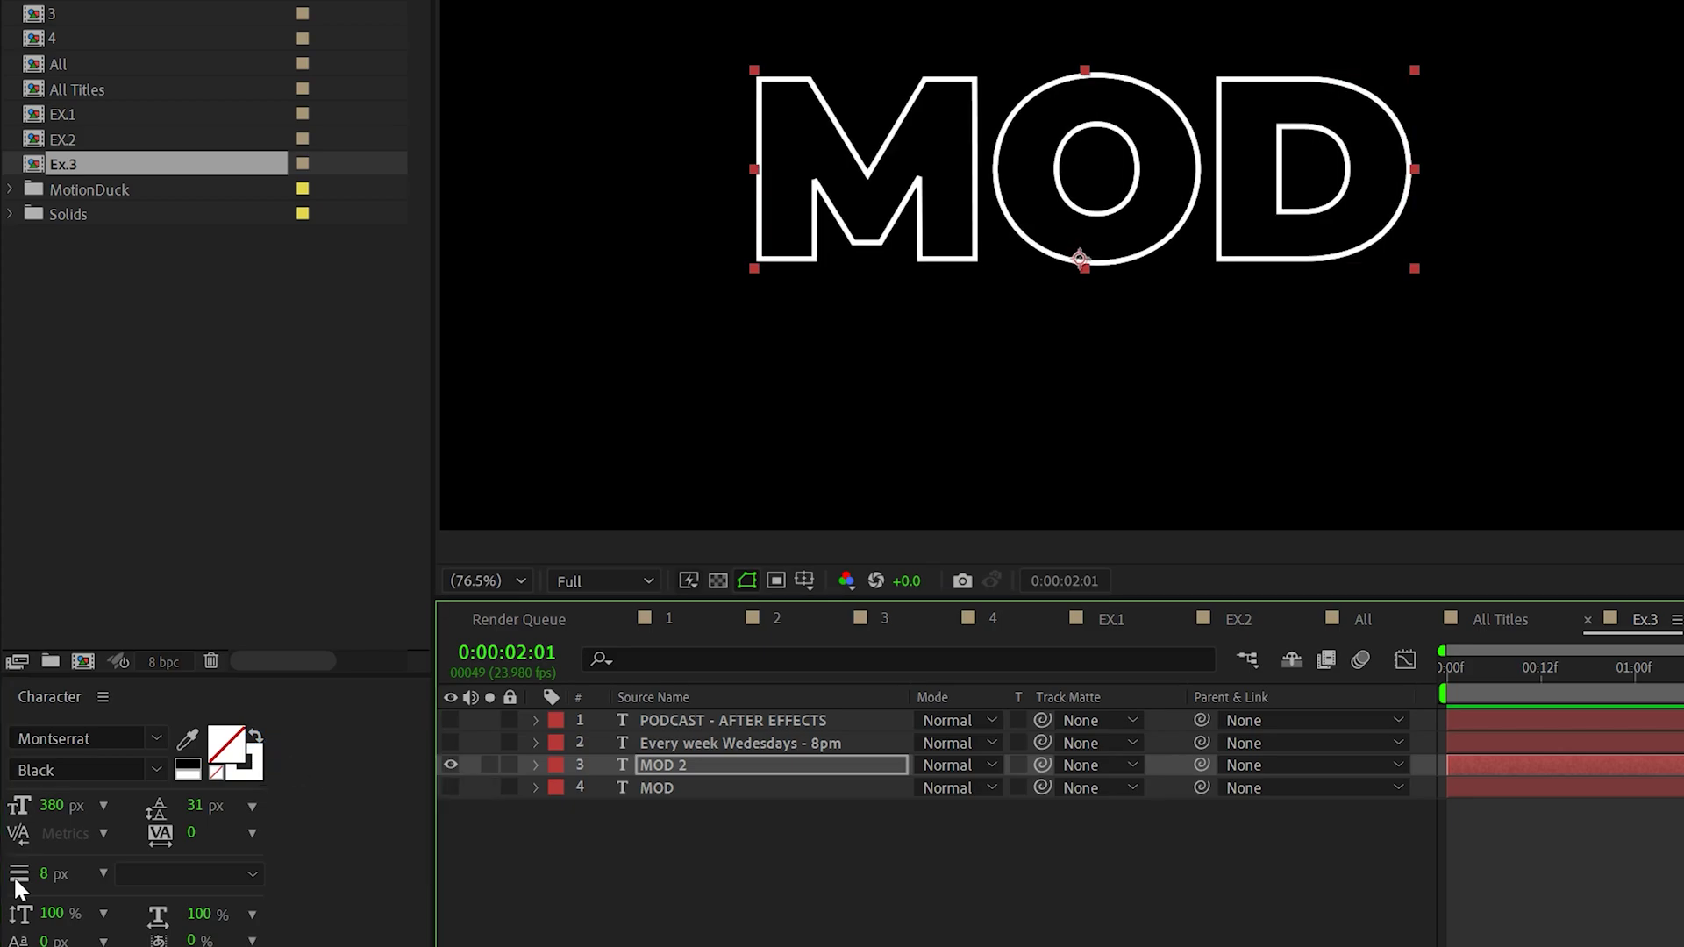
left_click(44, 875)
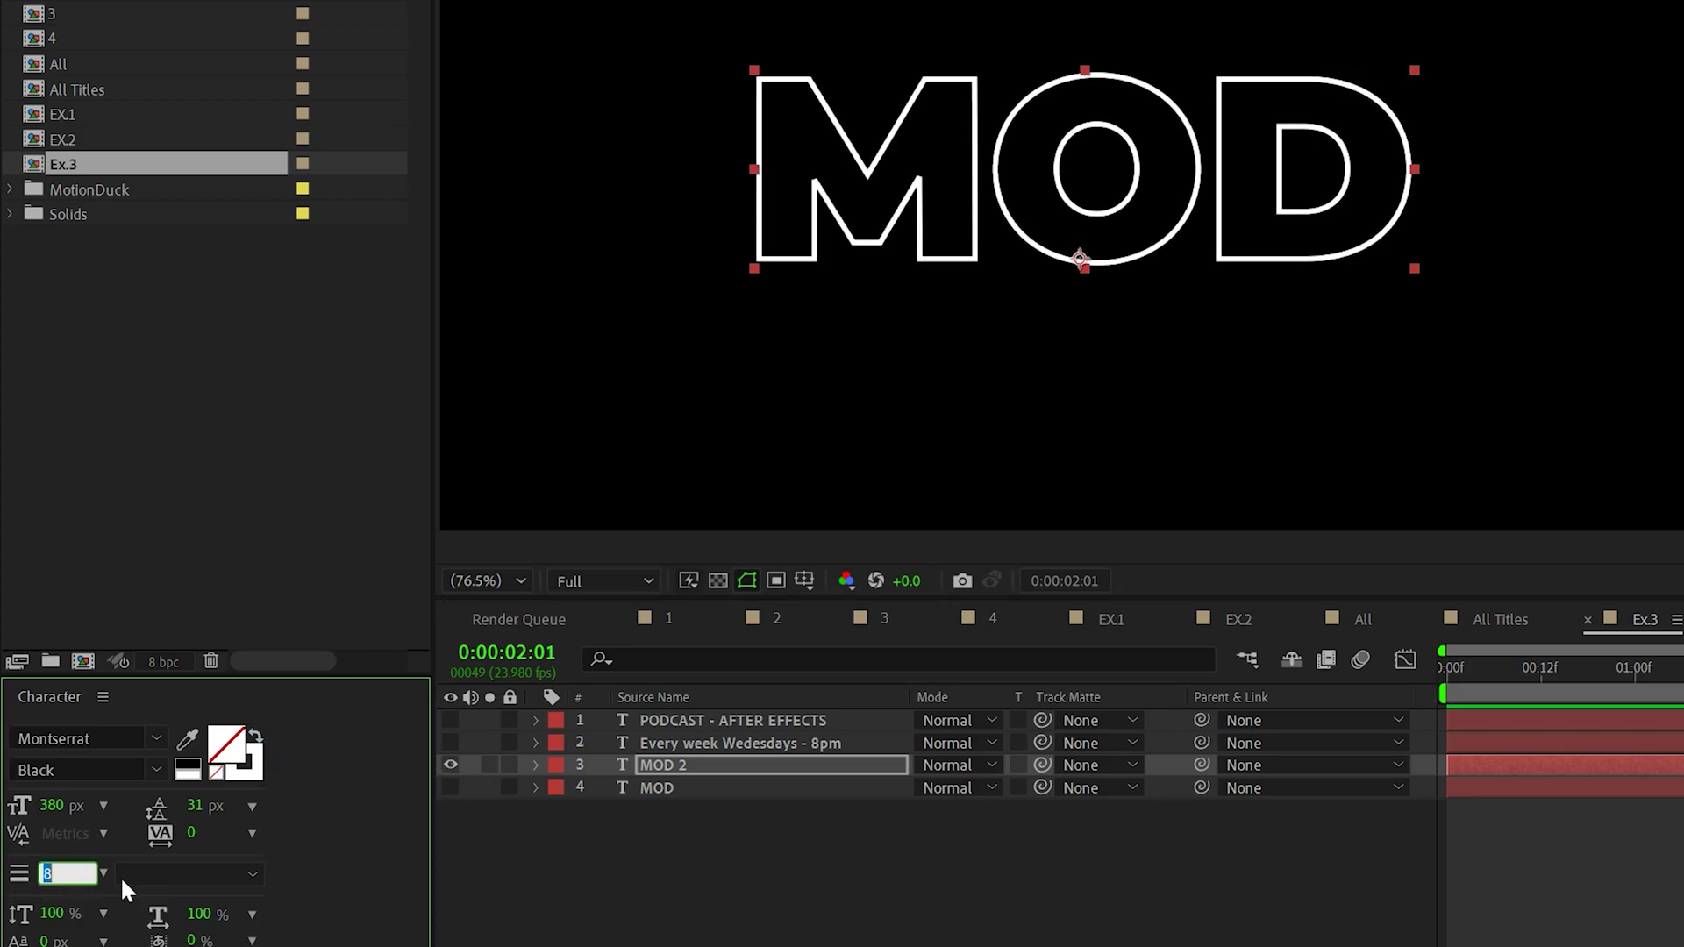
type("3")
left_click(640, 942)
left_click(451, 788)
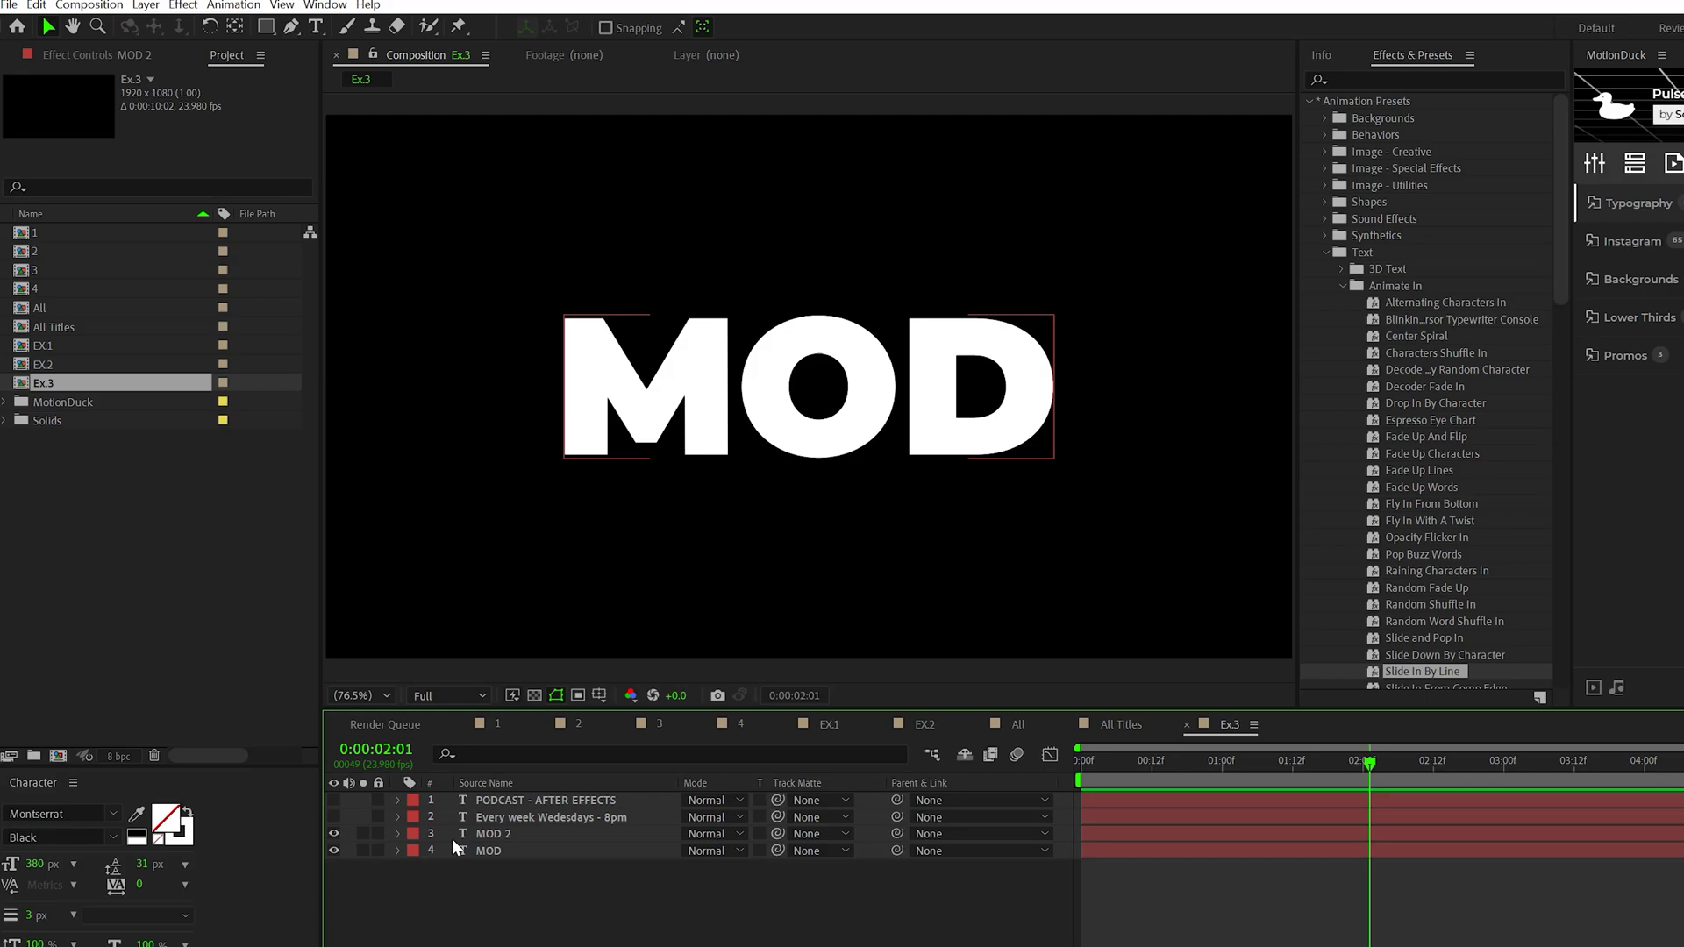
Offset the outlined MOD copy up and to the right, and apply the Opacity Flicker In preset to both MOD layers from the start.
left_click(475, 835)
left_click_drag(802, 376, 819, 345)
left_click_drag(480, 912, 481, 835)
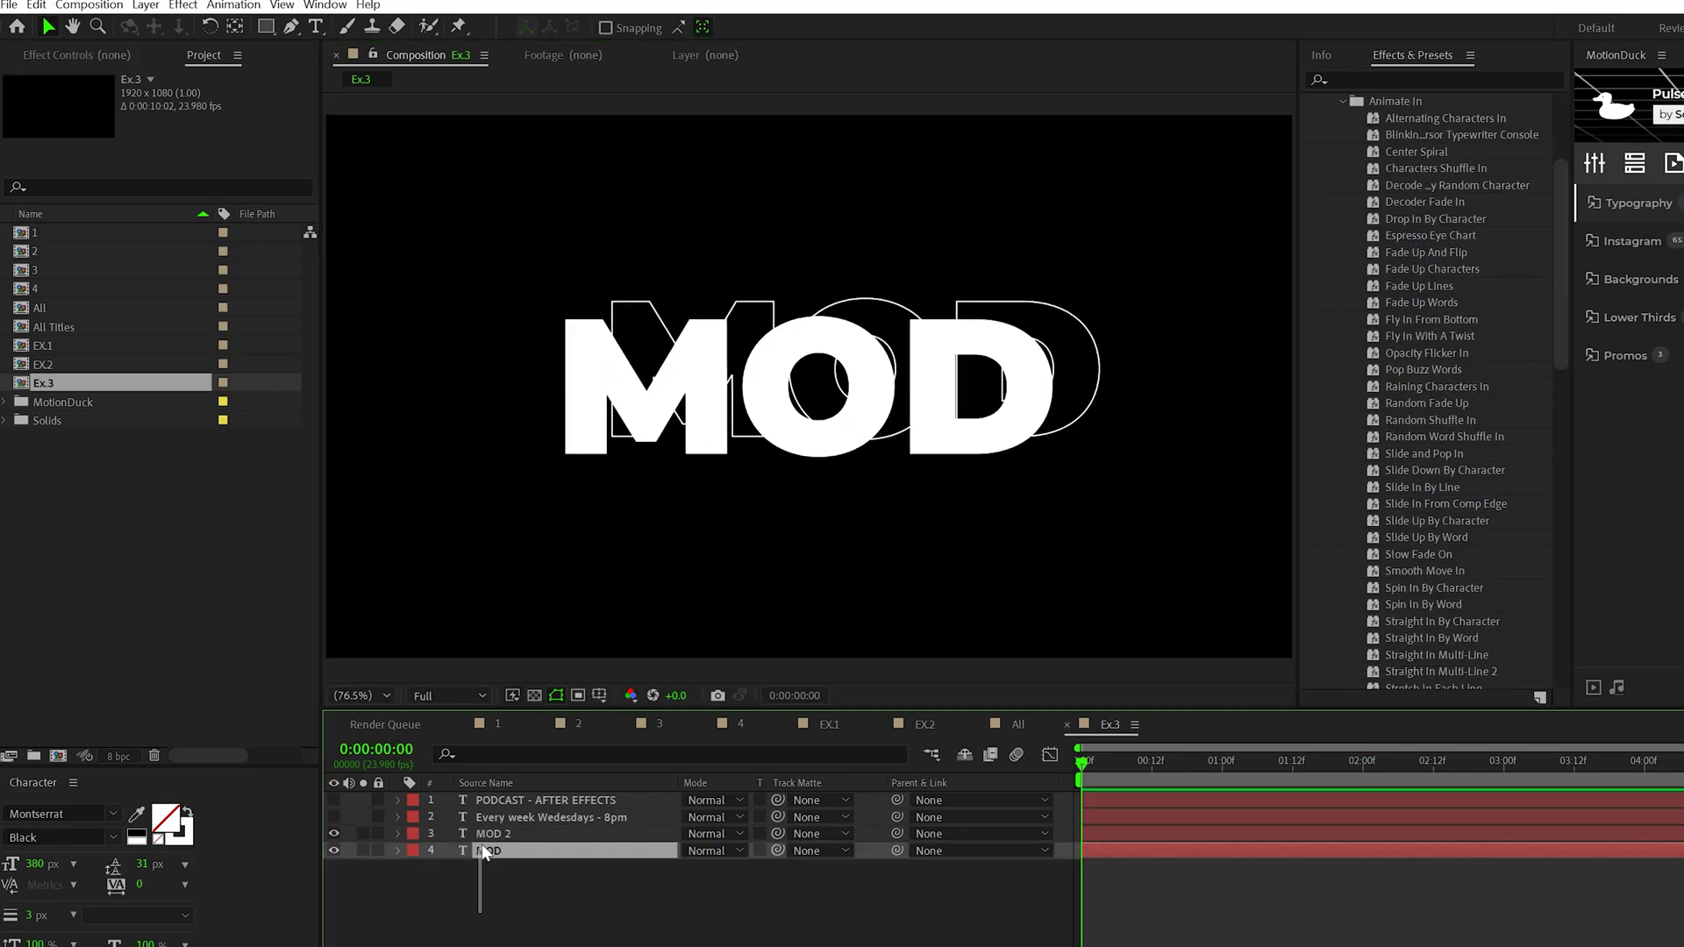
scroll(1318, 258, "up", 4)
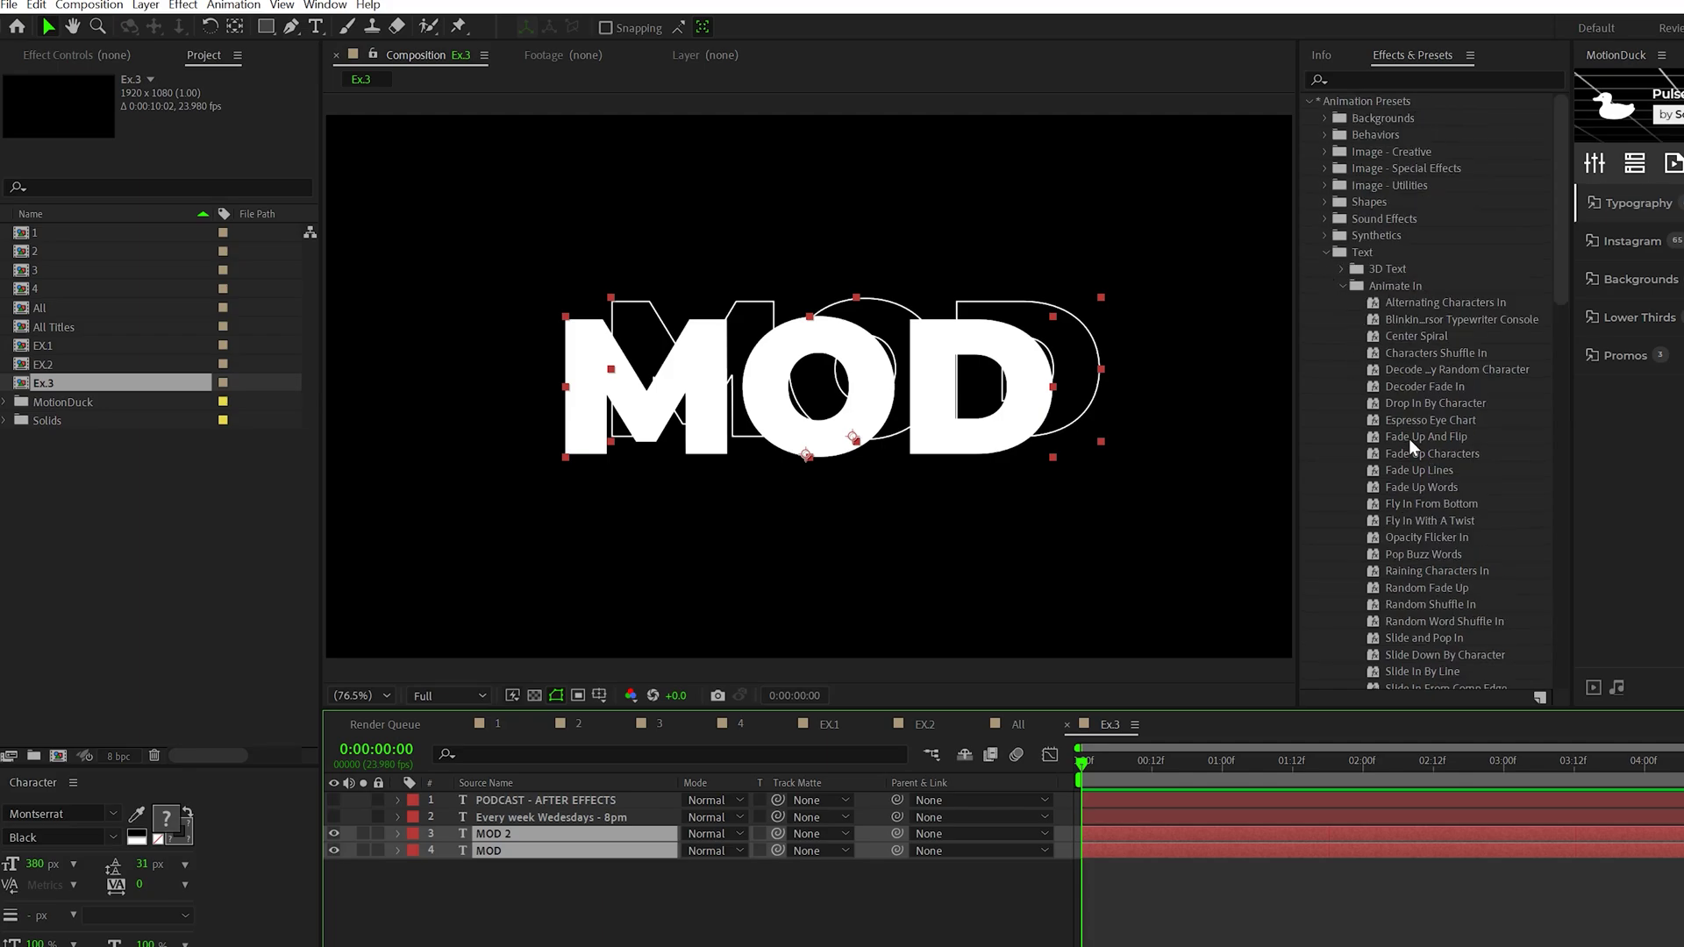
scroll(1410, 447, "down", 5)
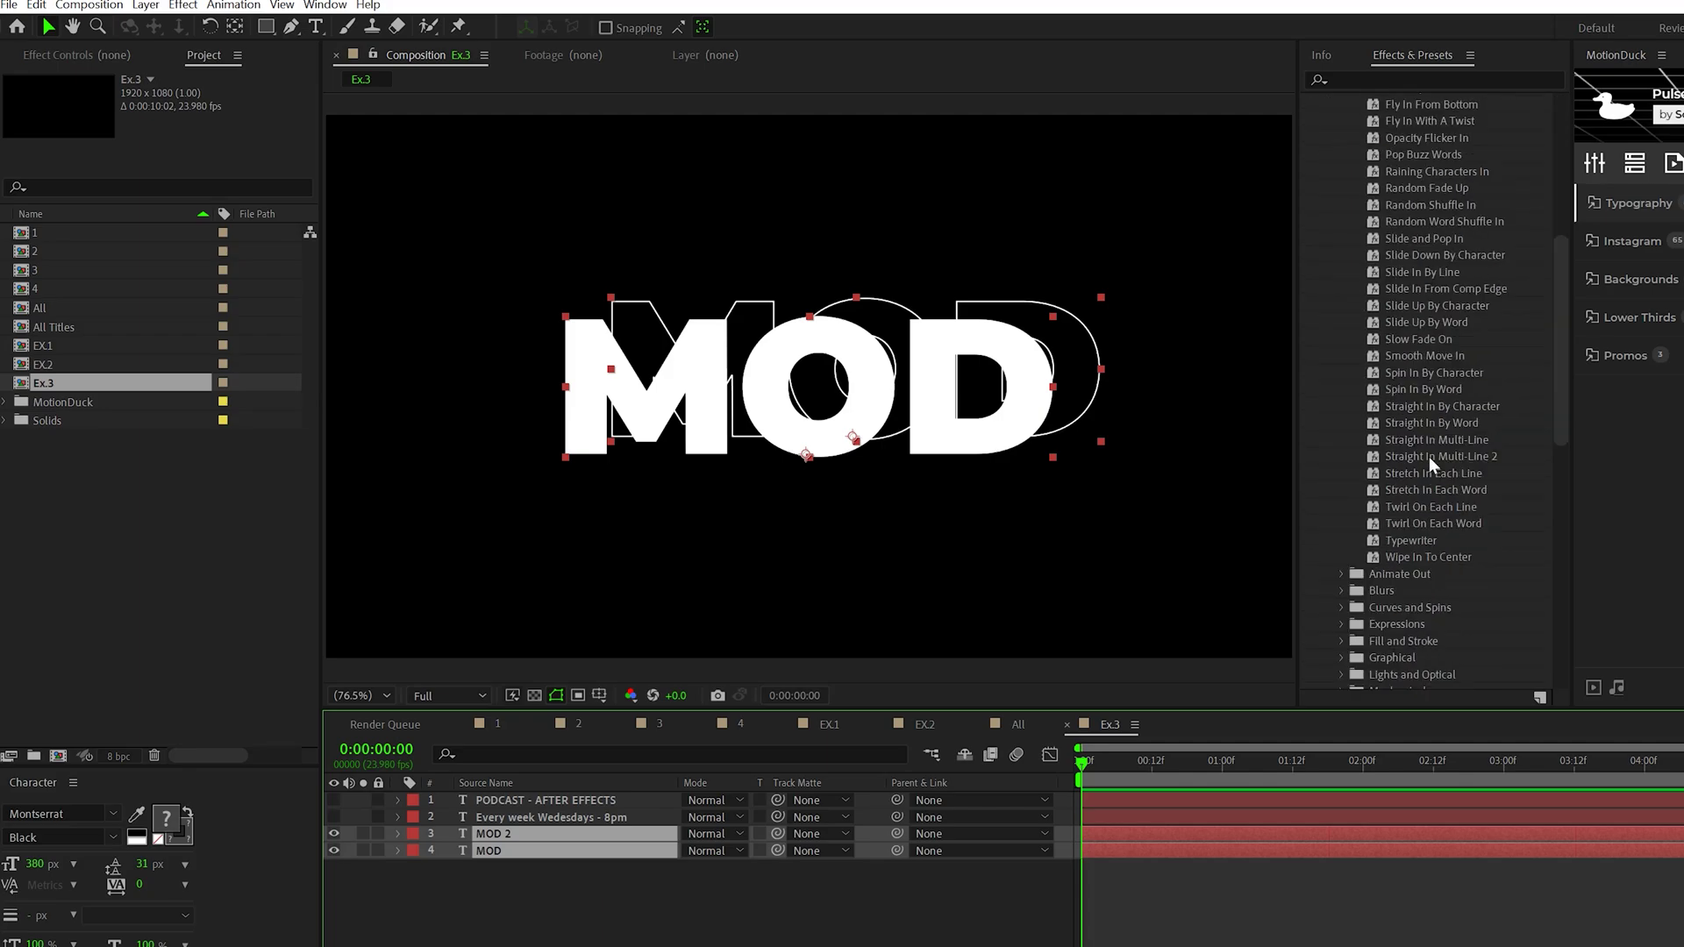
left_click_drag(1425, 271, 1242, 410)
left_click(531, 865)
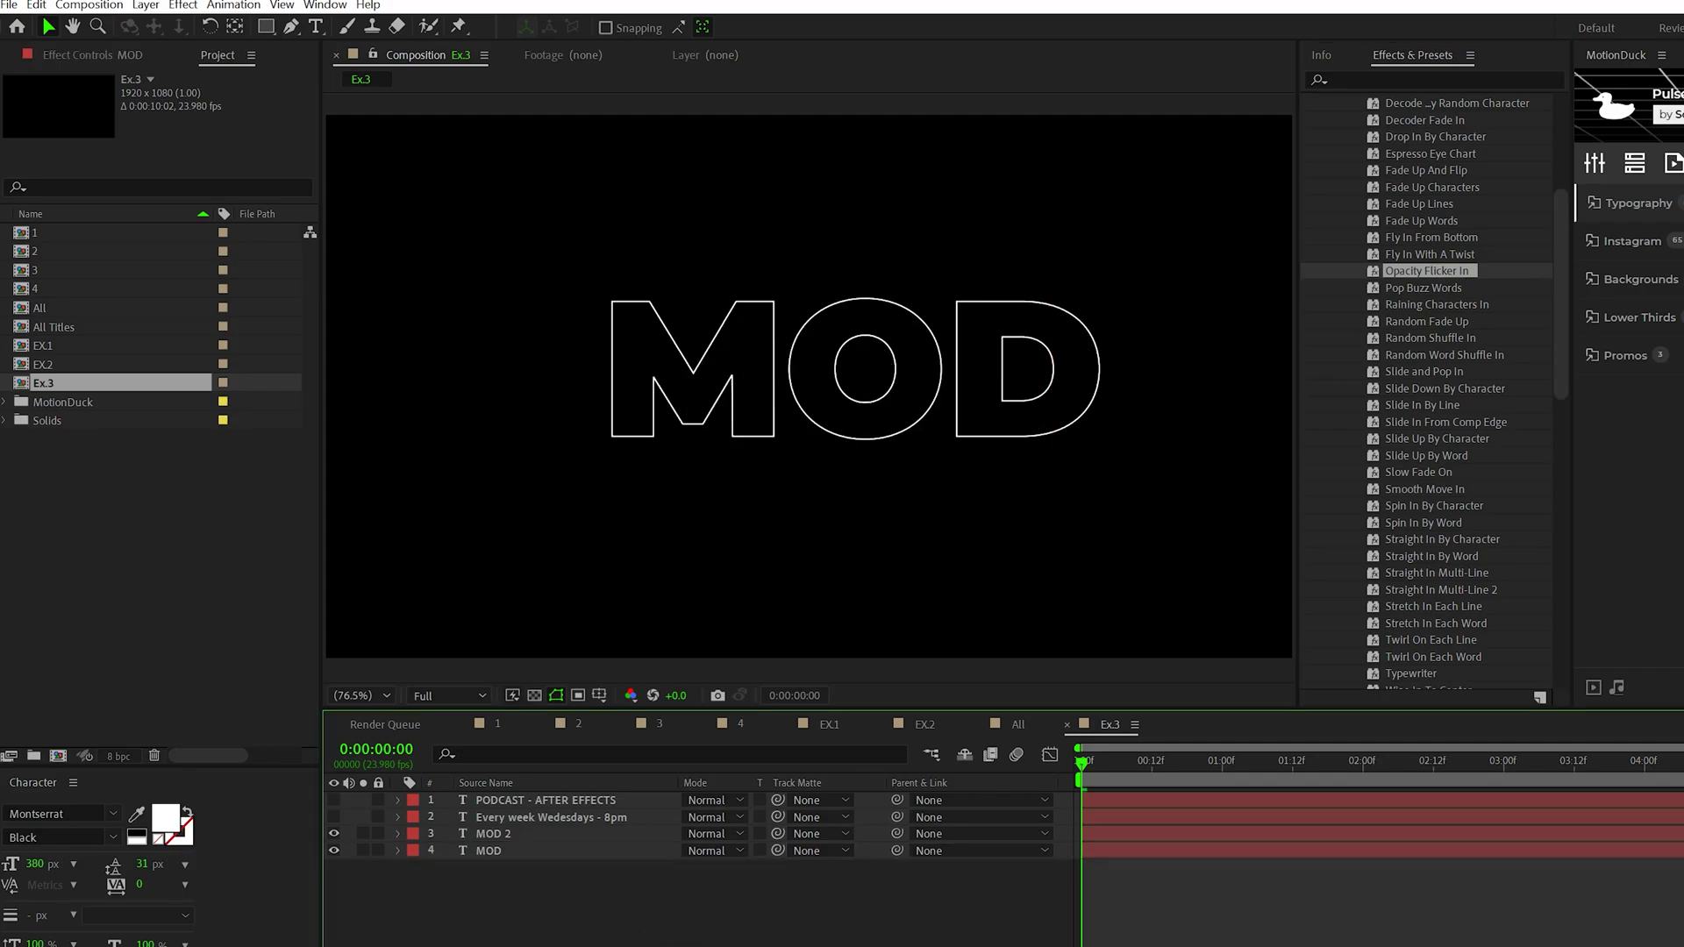
Delay the outlined MOD 2 layer to start at about 12 frames, and preview the staggered flicker.
left_click_drag(1107, 834, 1179, 834)
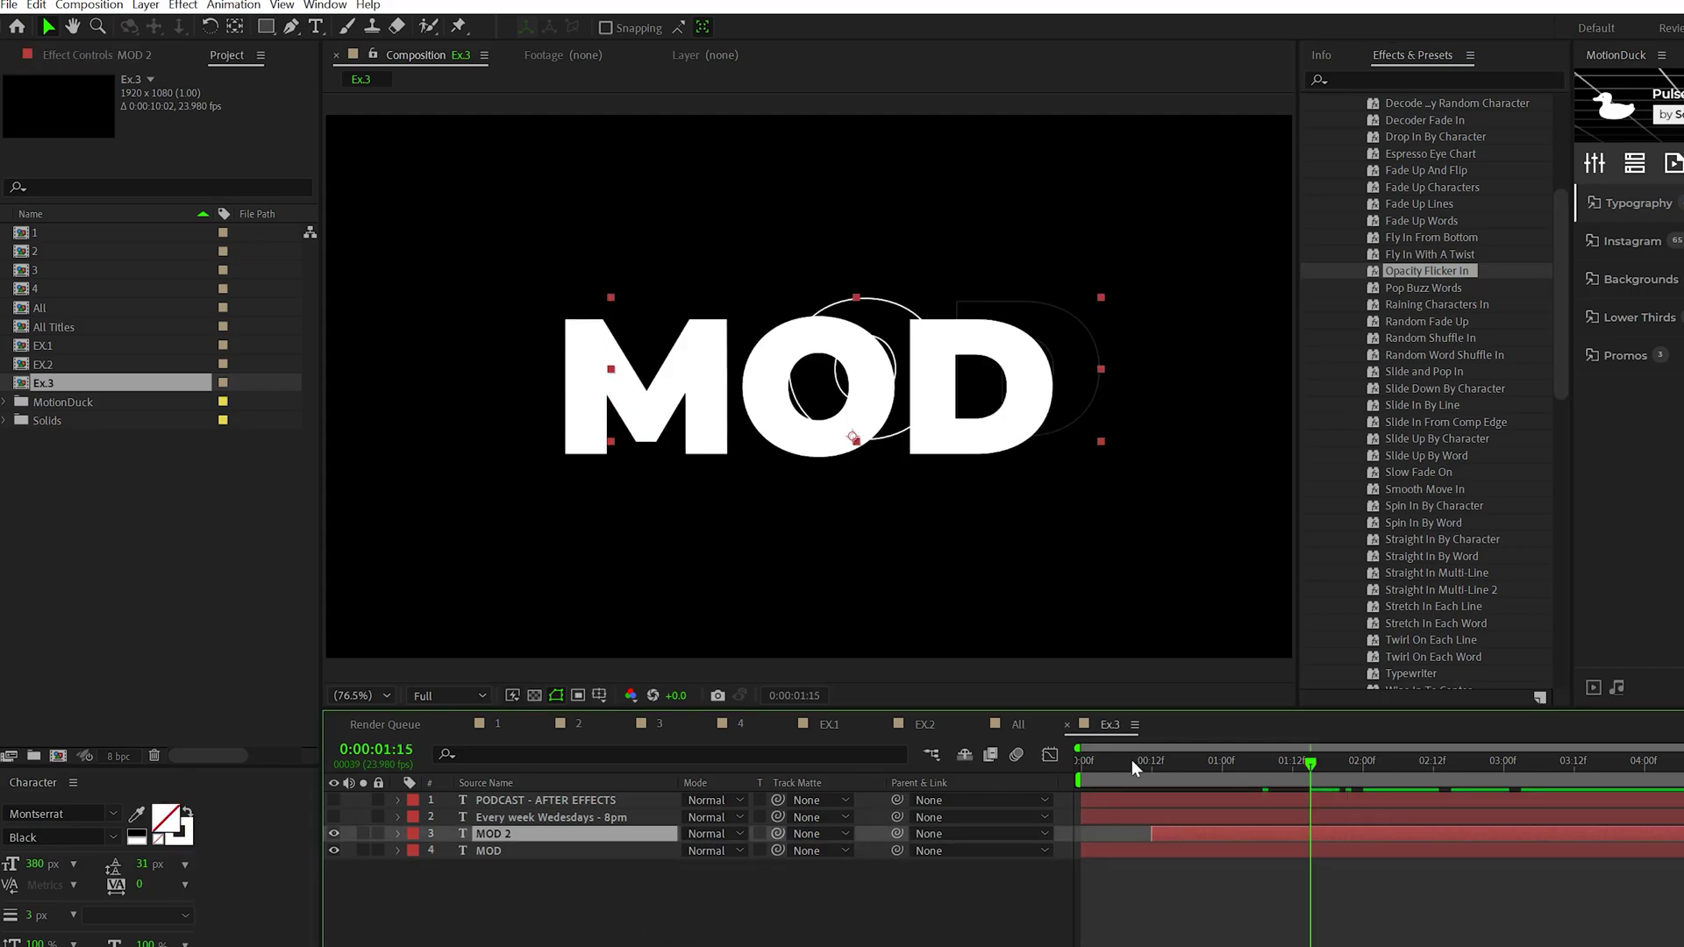
left_click_drag(1131, 760, 913, 782)
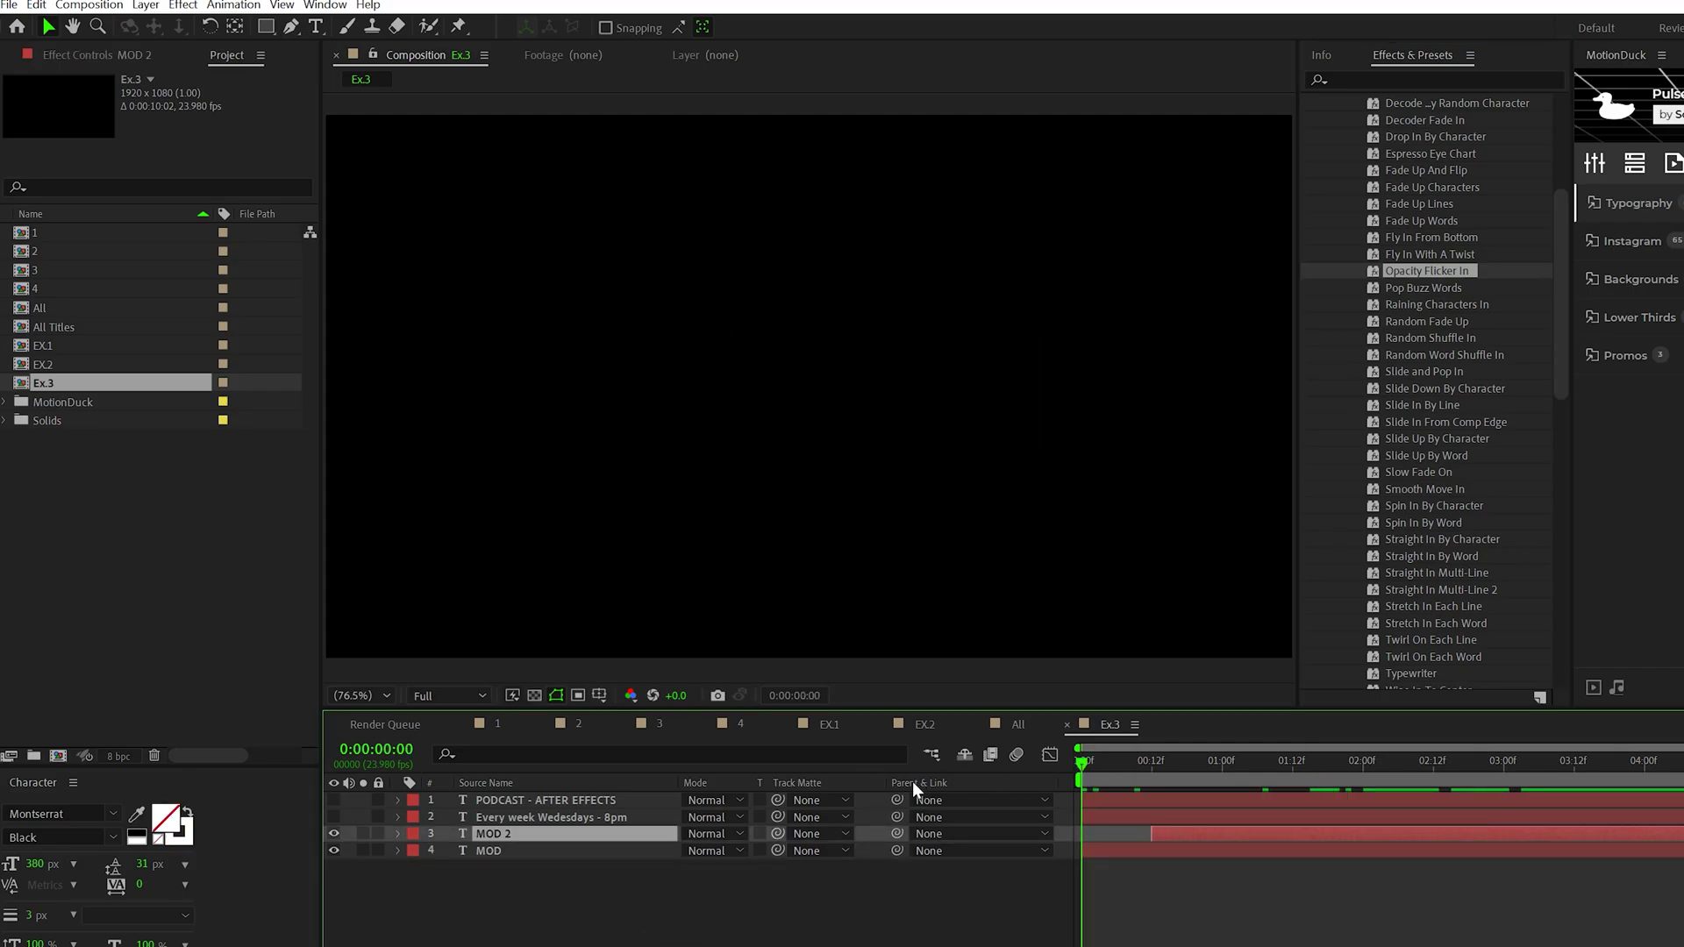
key("space")
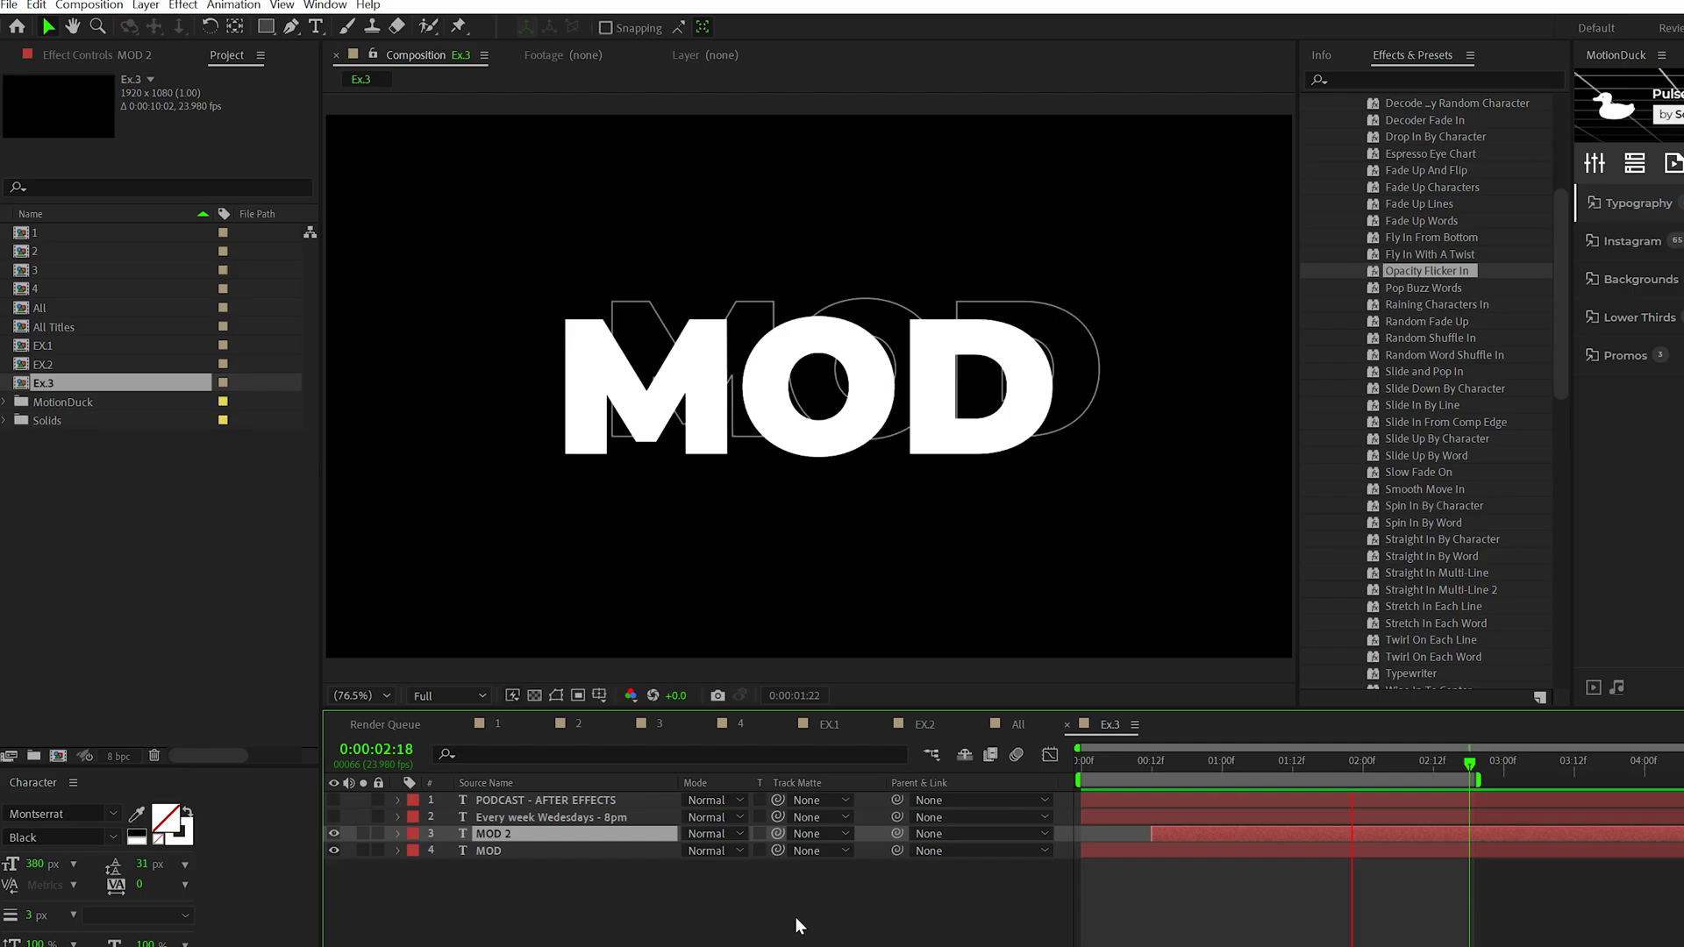
key("space")
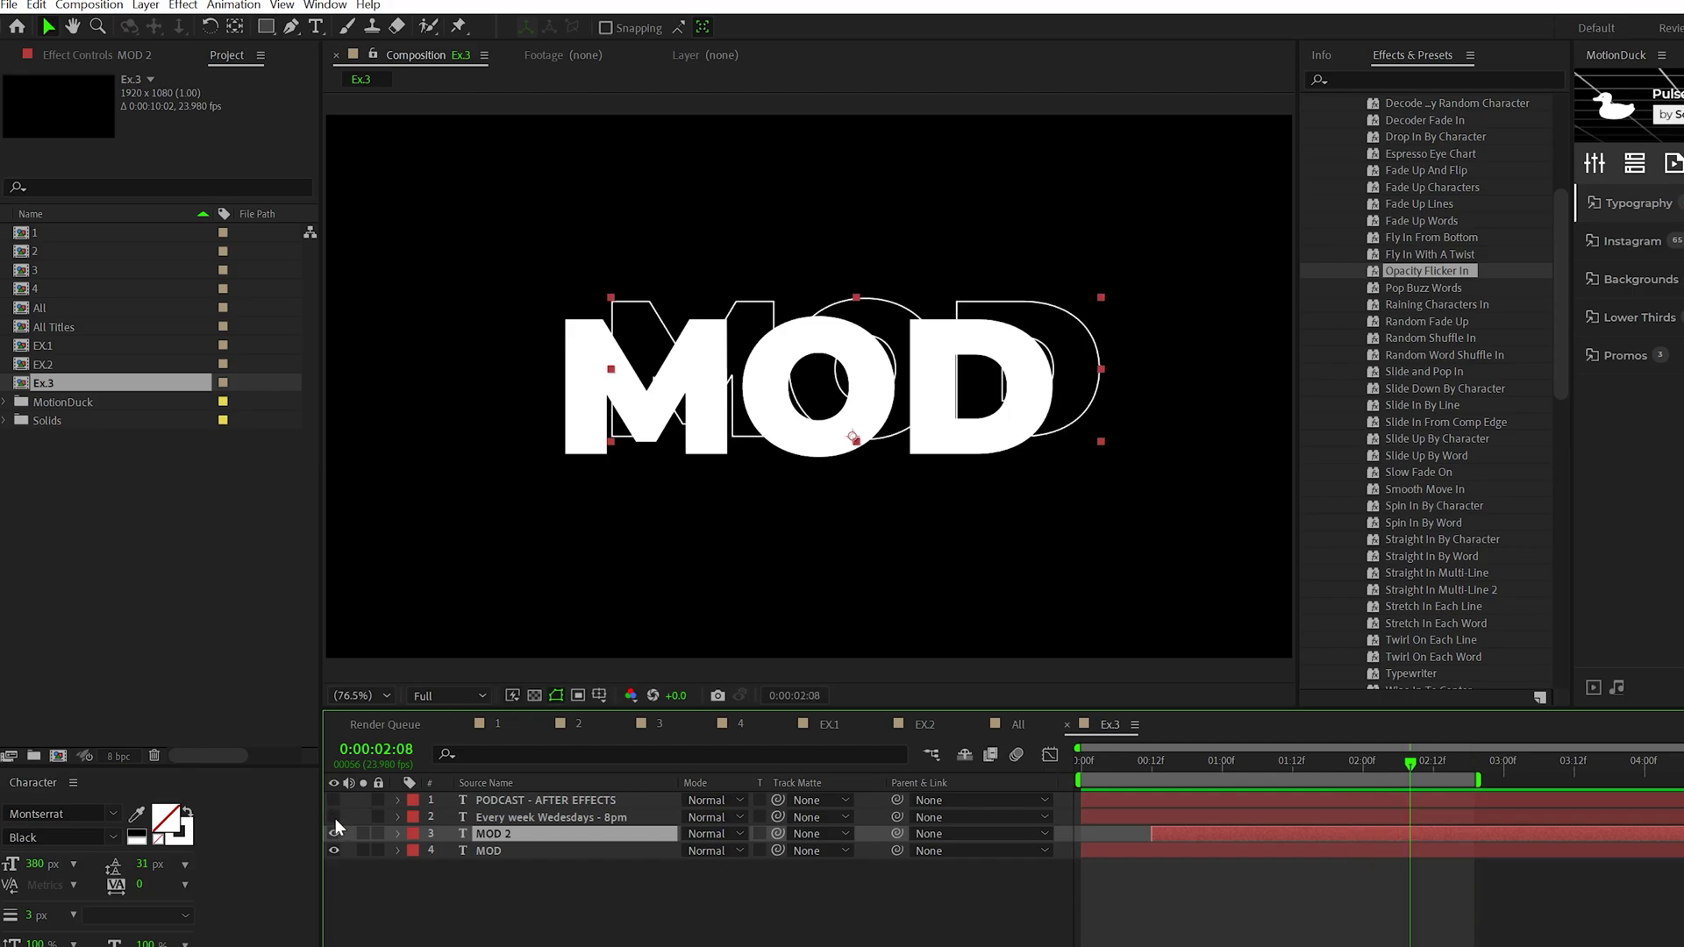
Make the PODCAST - AFTER EFFECTS and Every week Wedesdays - 8pm side texts visible and select each one.
left_click_drag(334, 800, 334, 817)
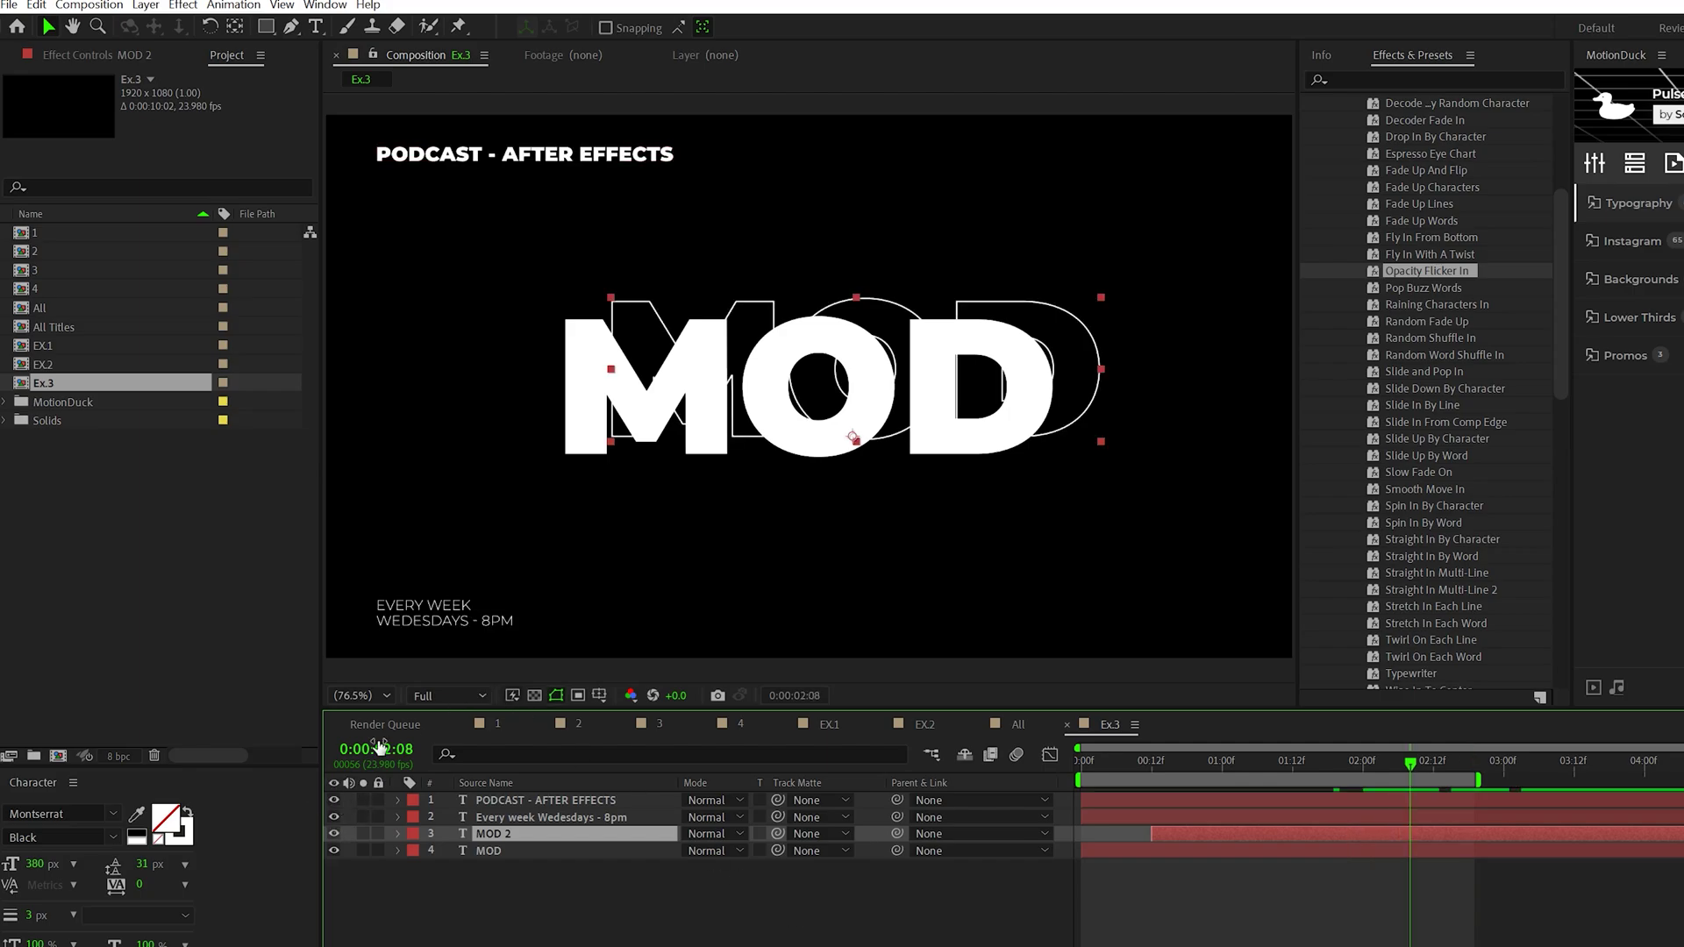
left_click(438, 158)
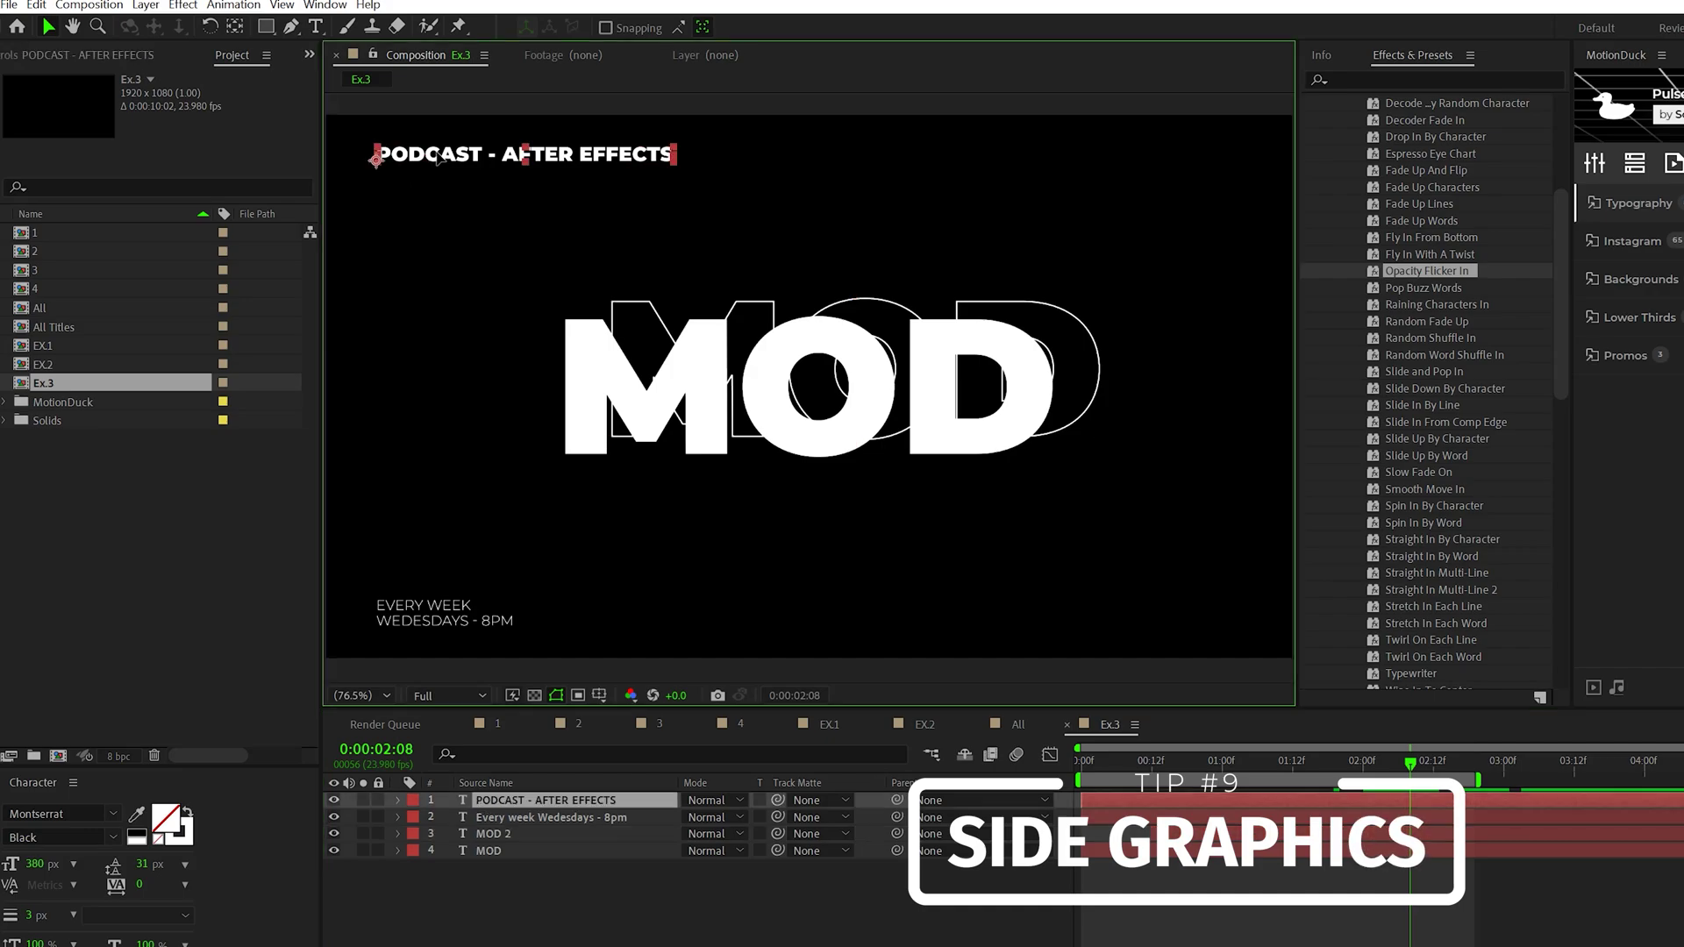
left_click(418, 621)
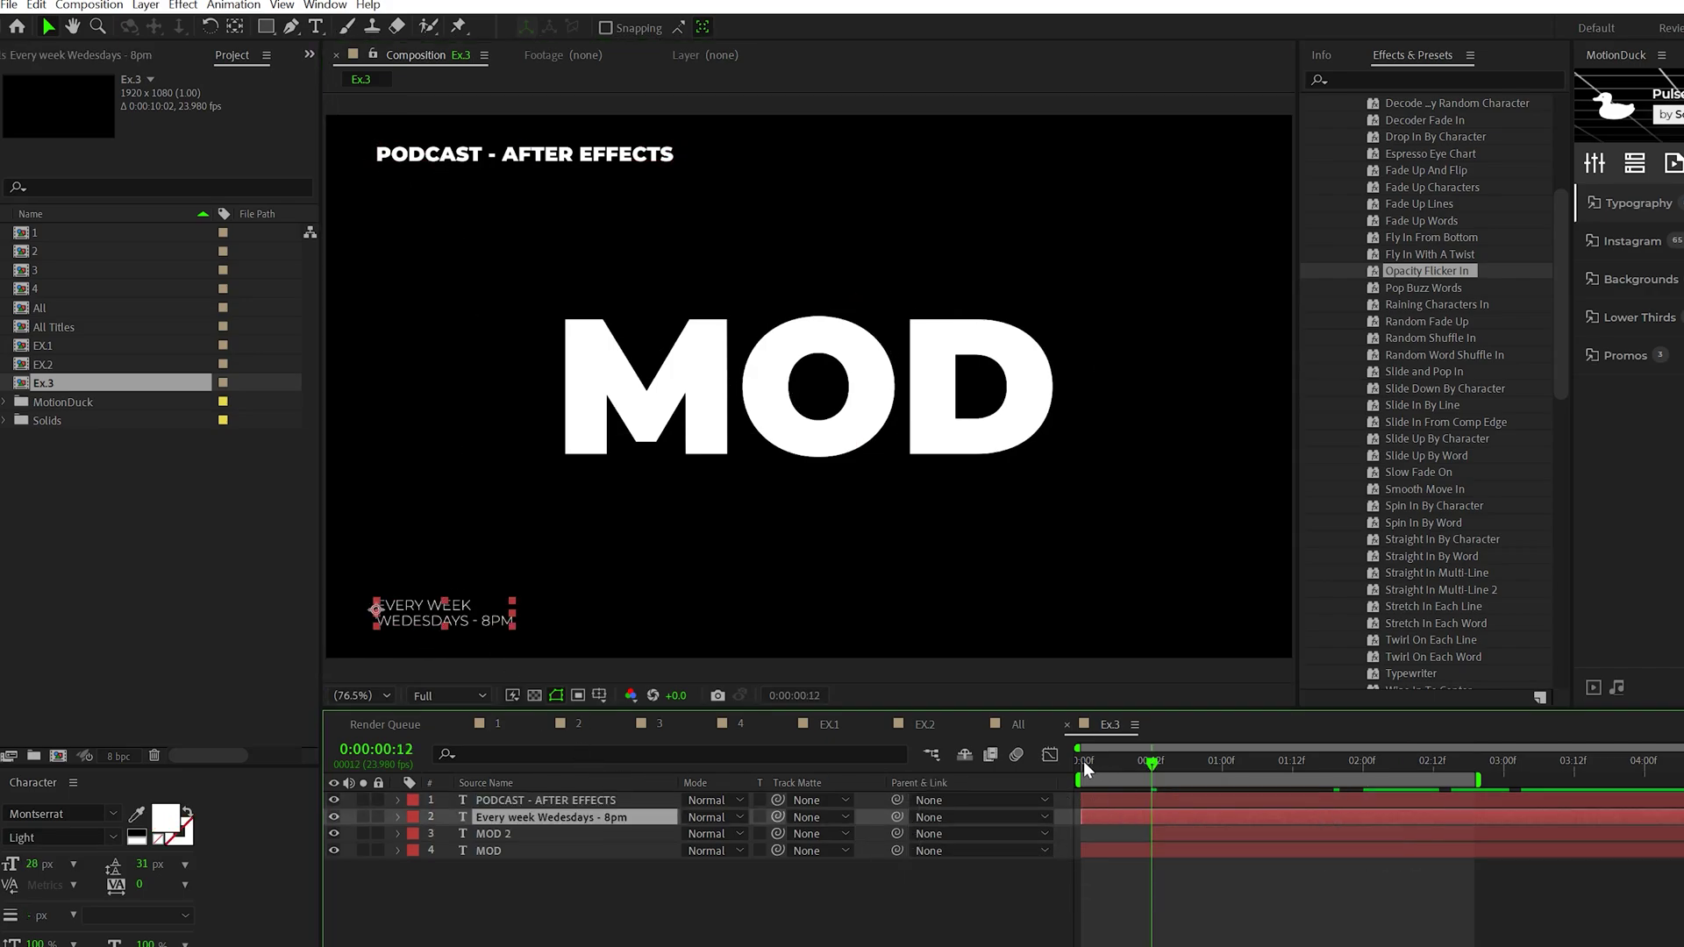
Apply the Random Fade Up preset to the PODCAST - AFTER EFFECTS layer at the composition start and preview it.
key("Home")
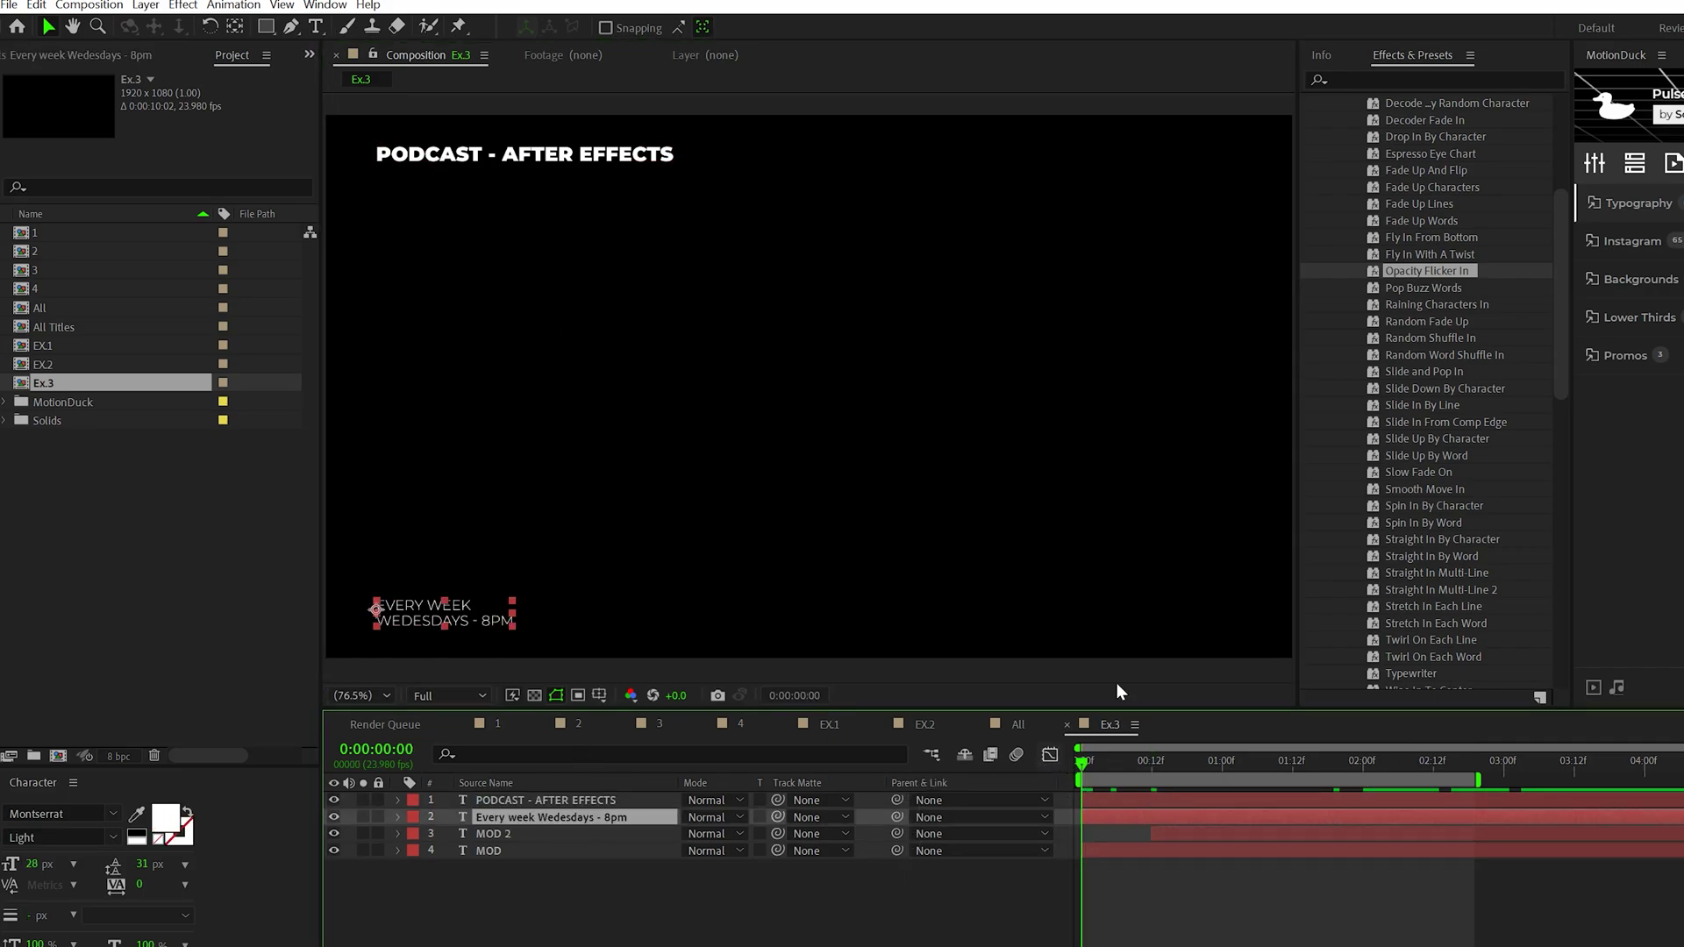
left_click(1416, 155)
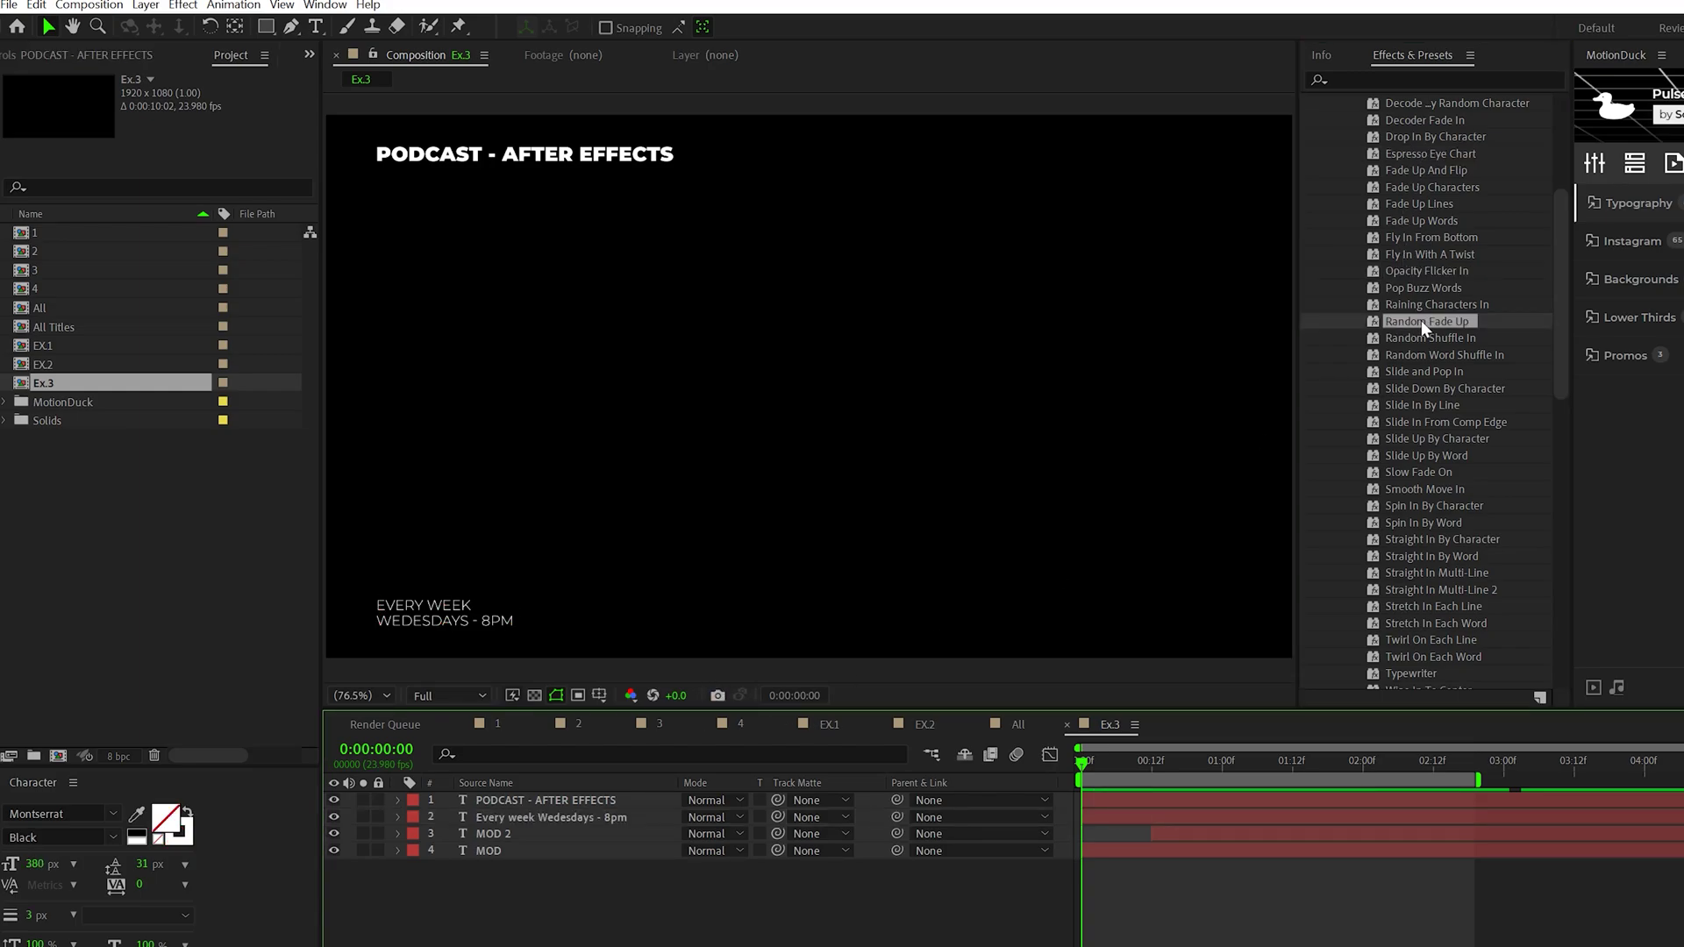
left_click_drag(1421, 320, 557, 797)
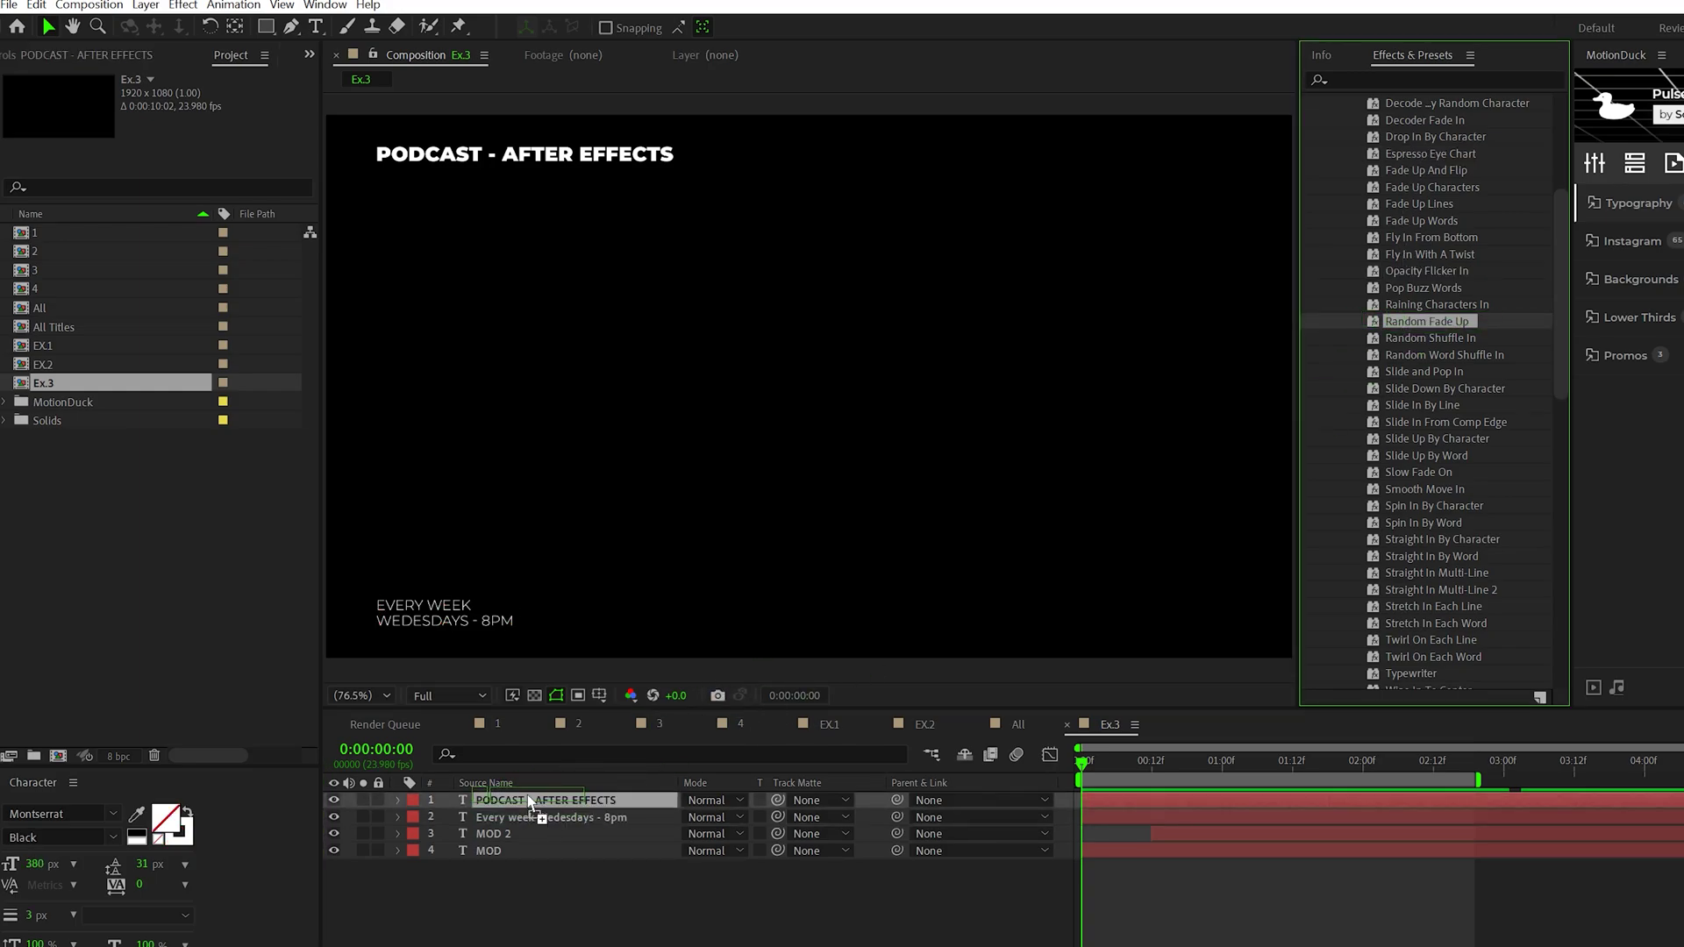
key("space")
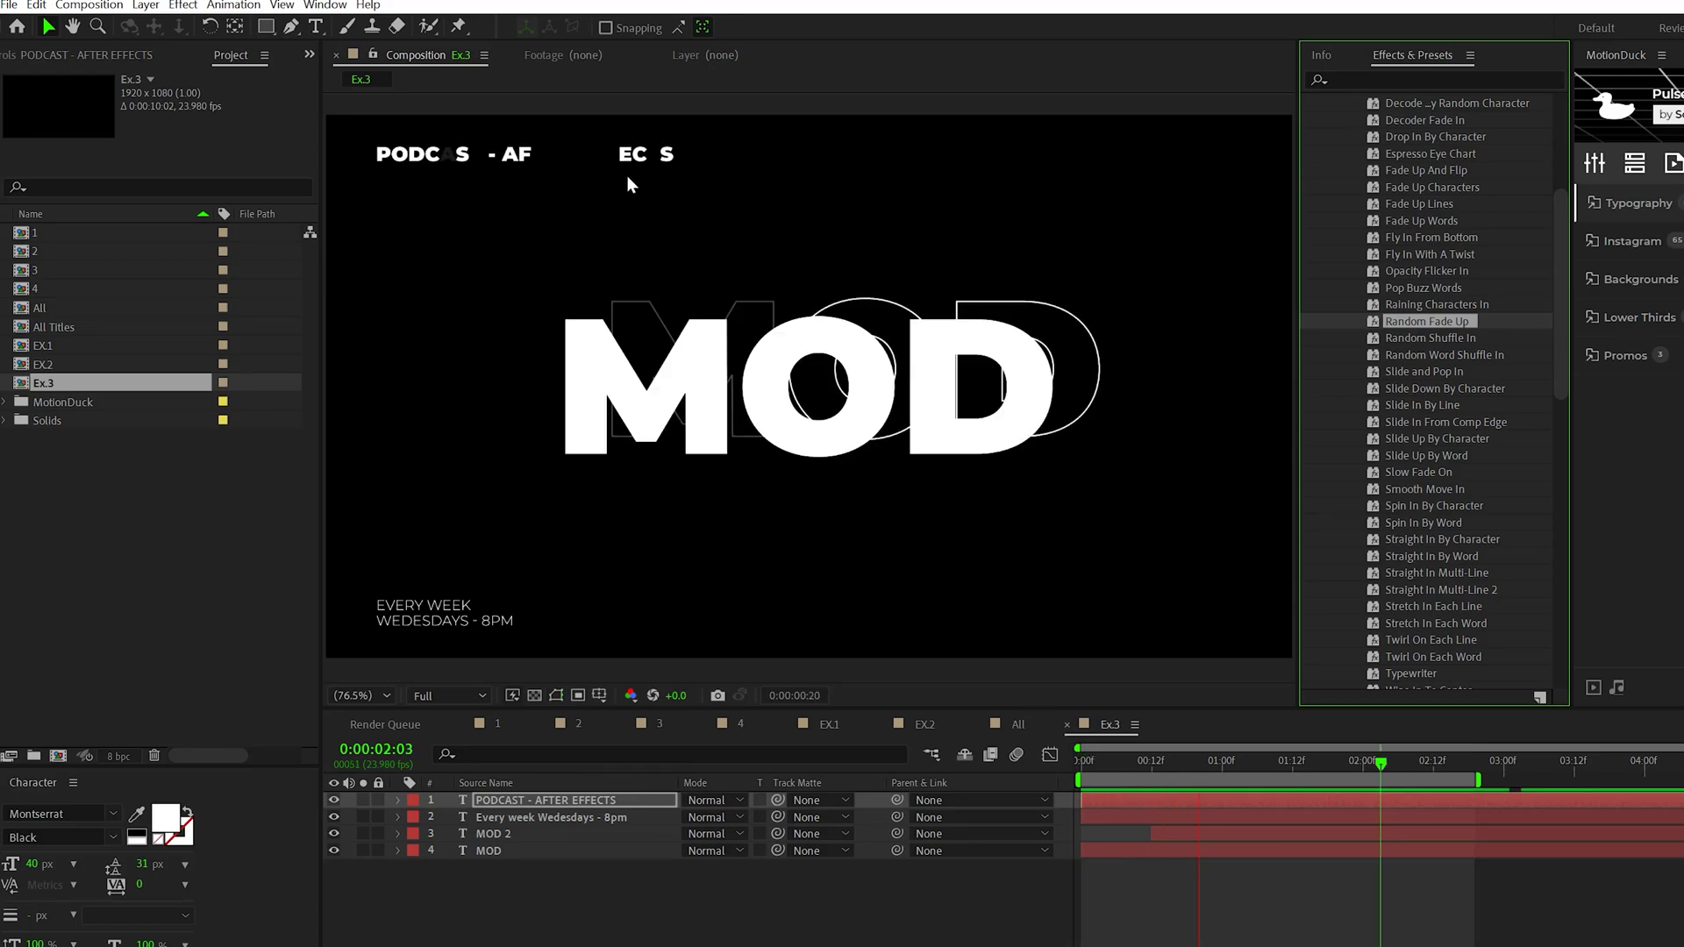
Apply the Slide Up By Word preset to the Every week Wedesdays - 8pm layer and preview it.
left_click(514, 823)
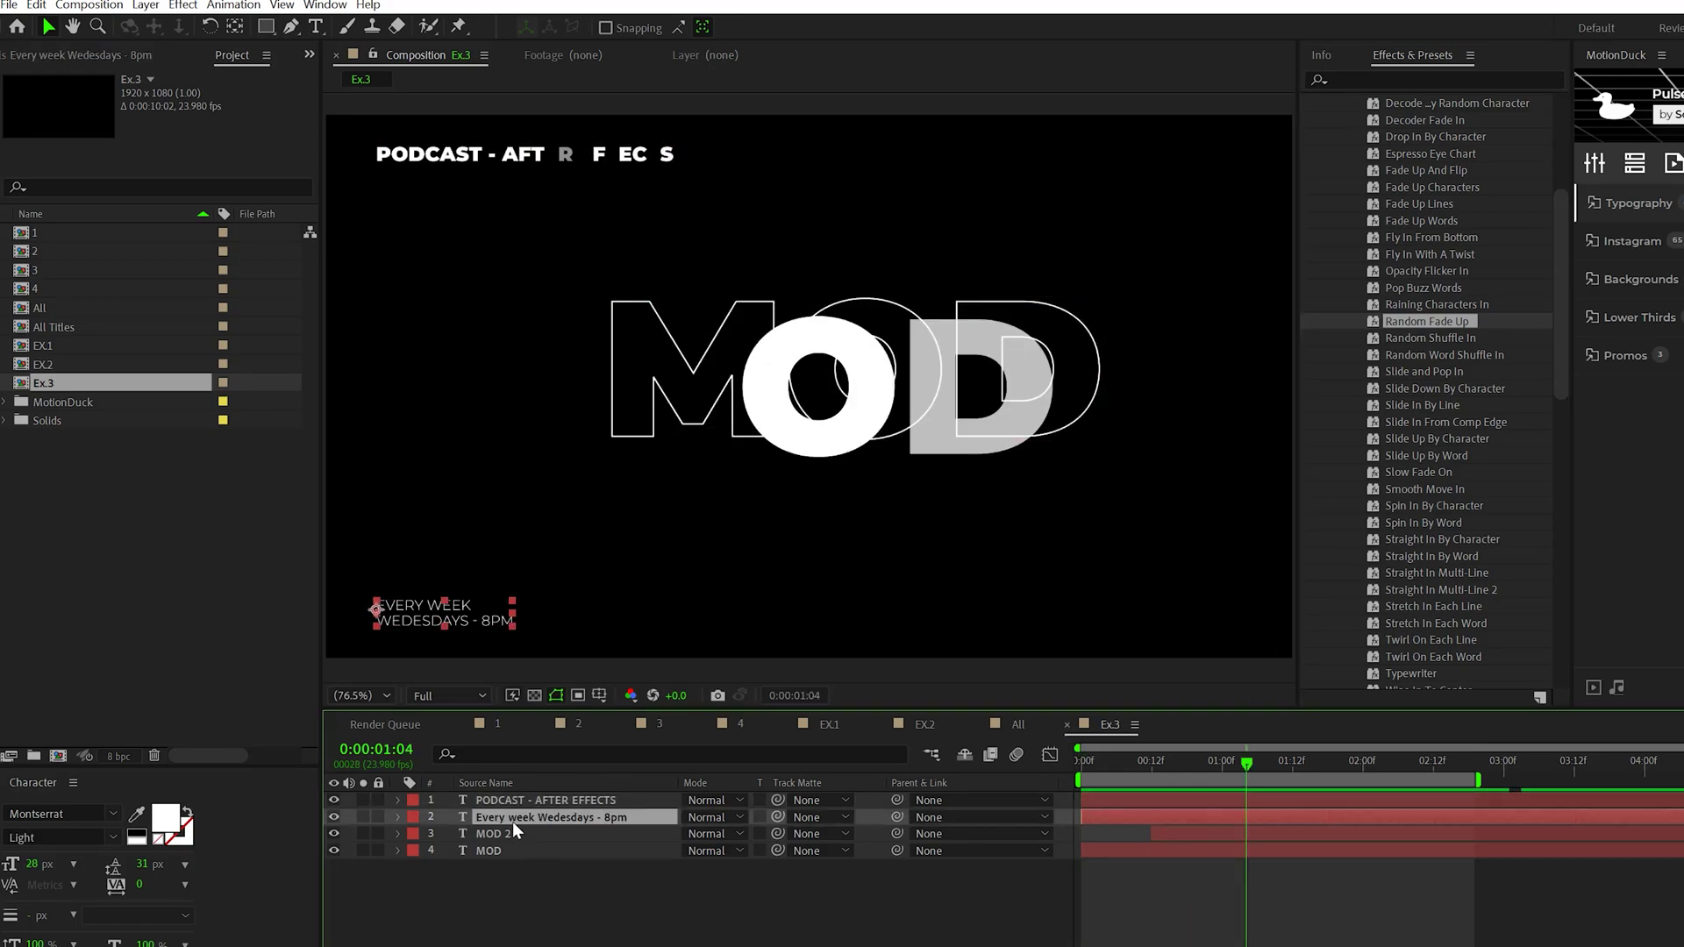
left_click_drag(1430, 455, 544, 816)
key("space")
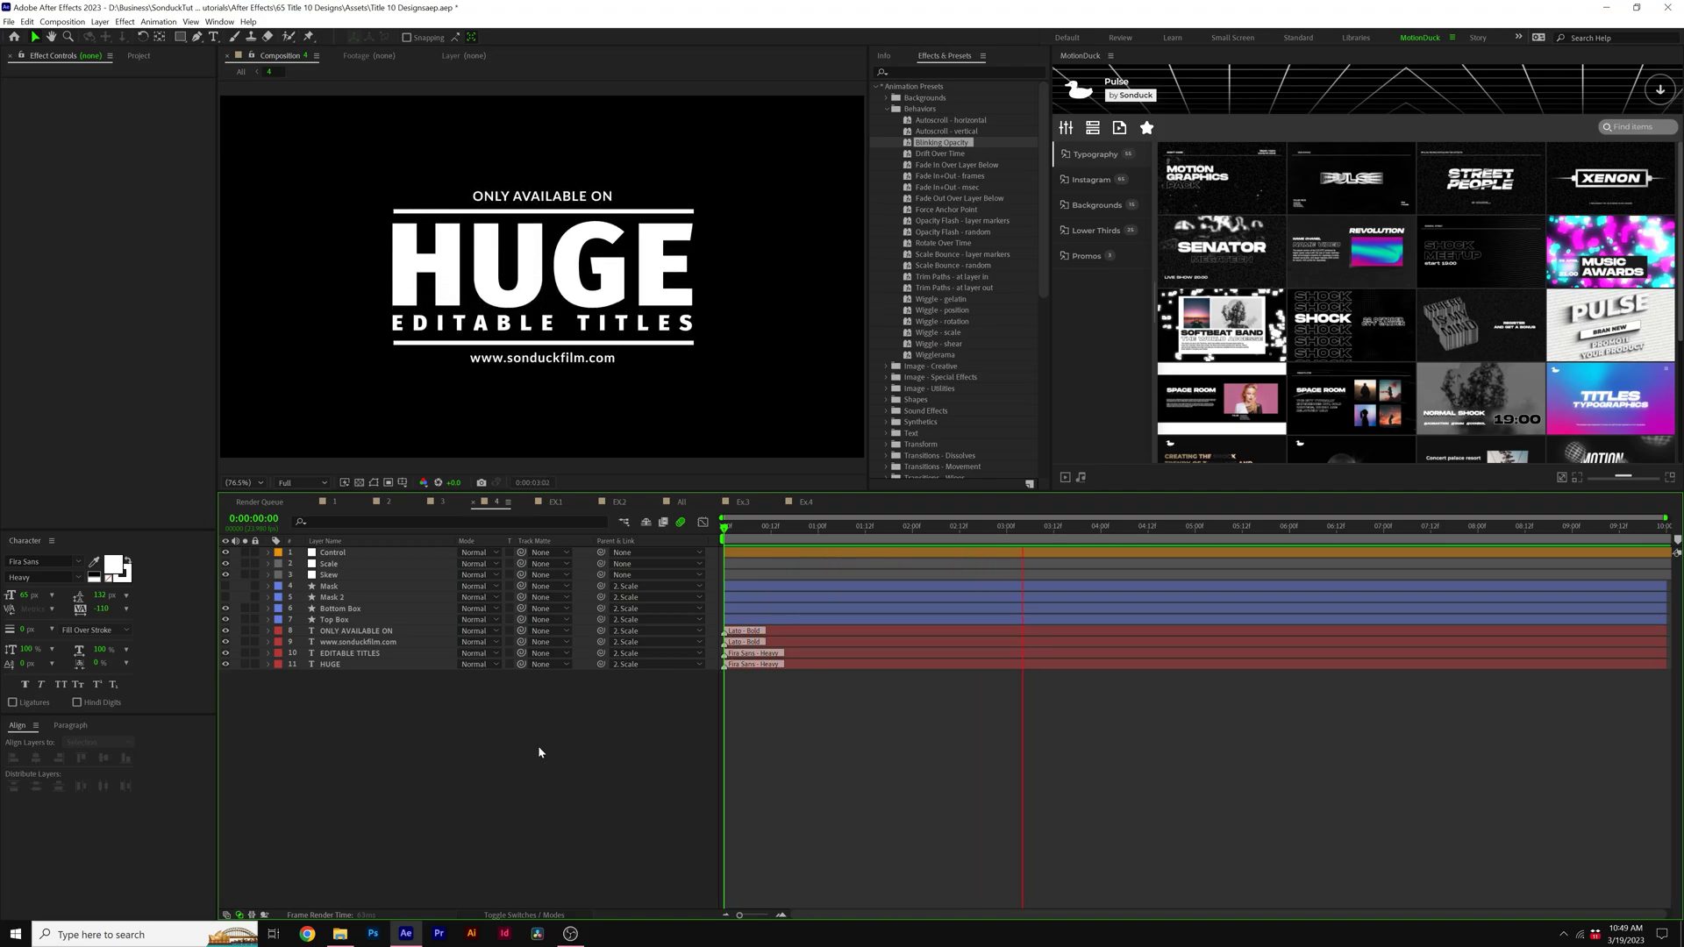
key("space")
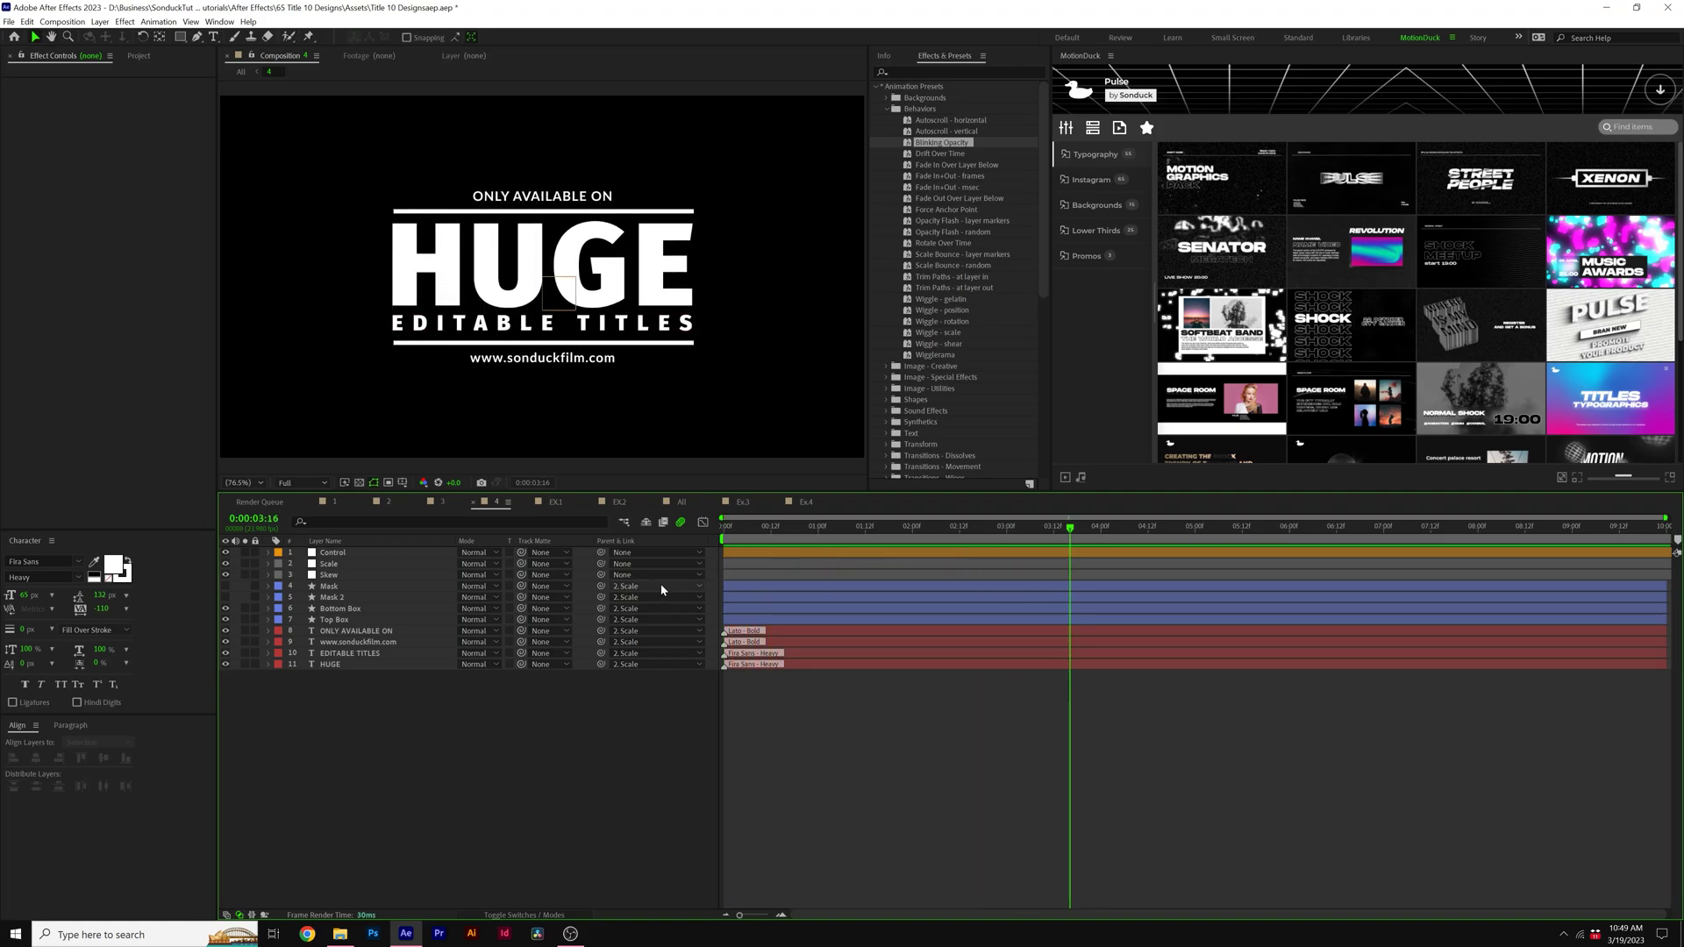
left_click(806, 503)
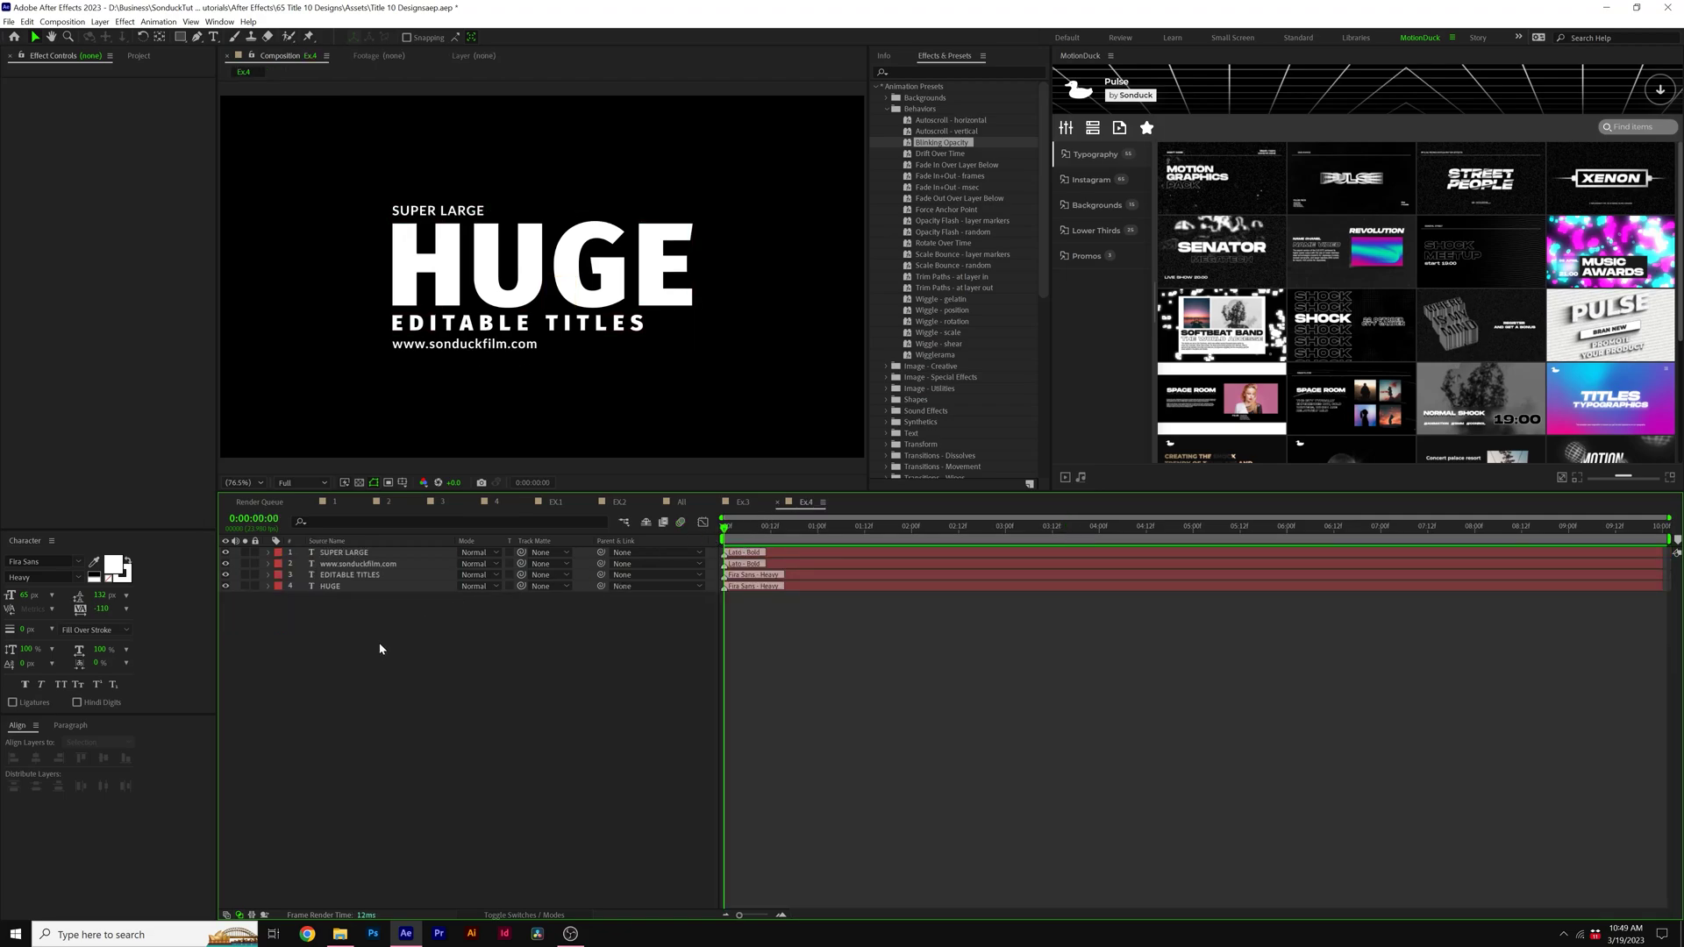
left_click(342, 586)
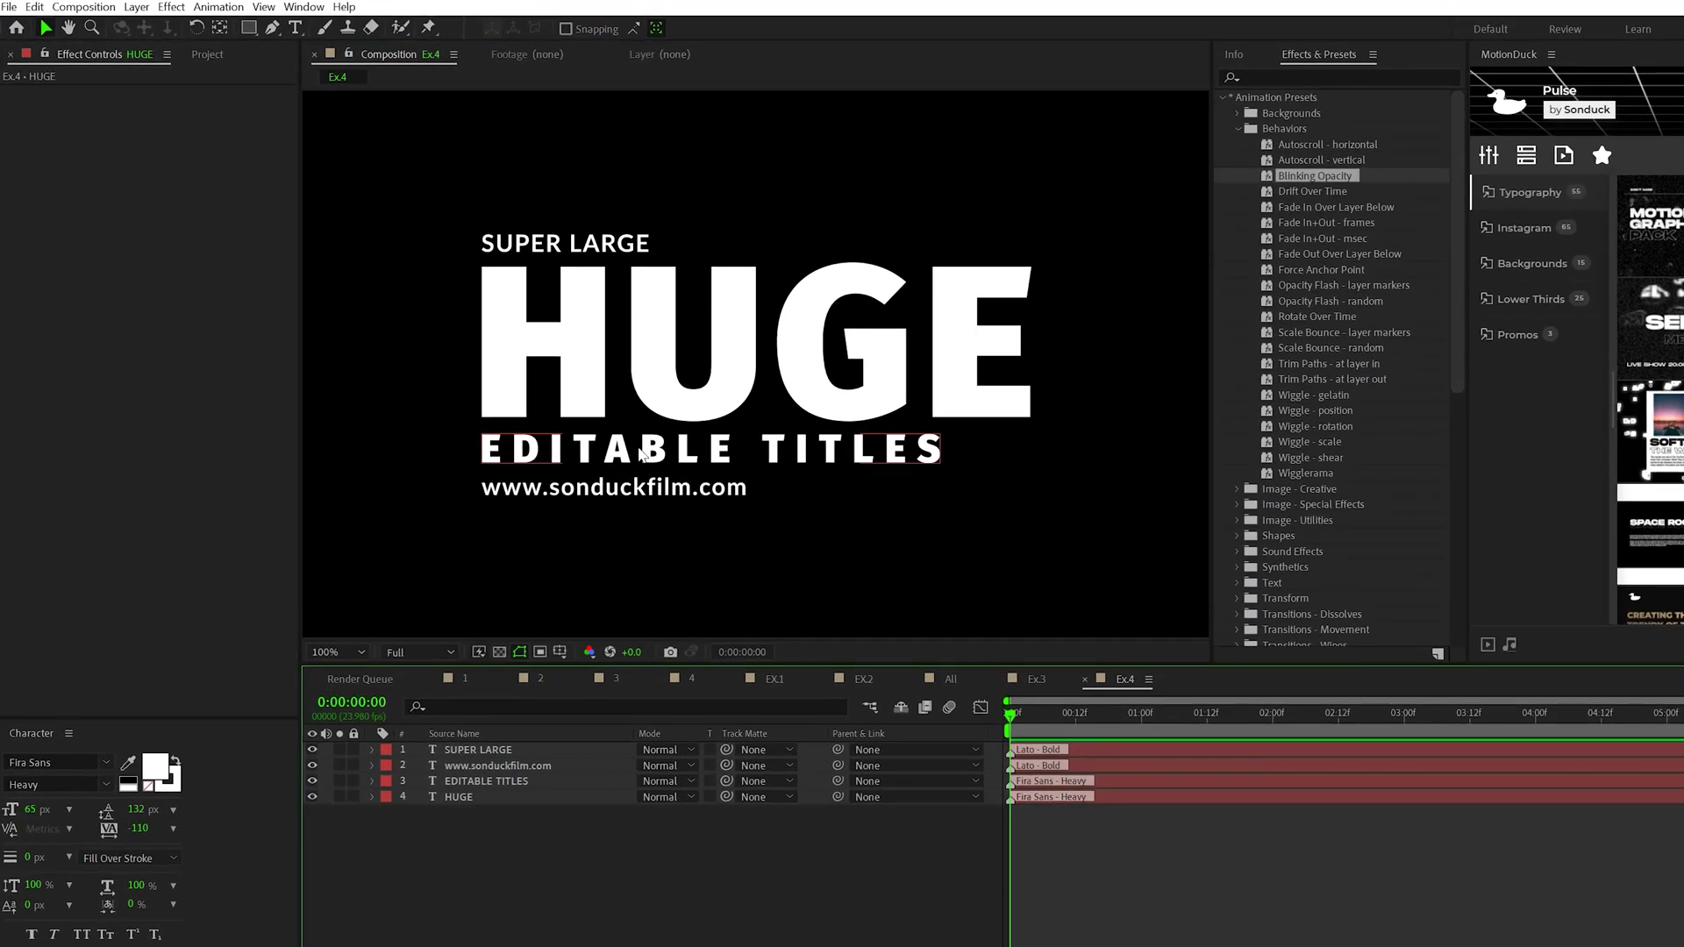
left_click(608, 453, "shift")
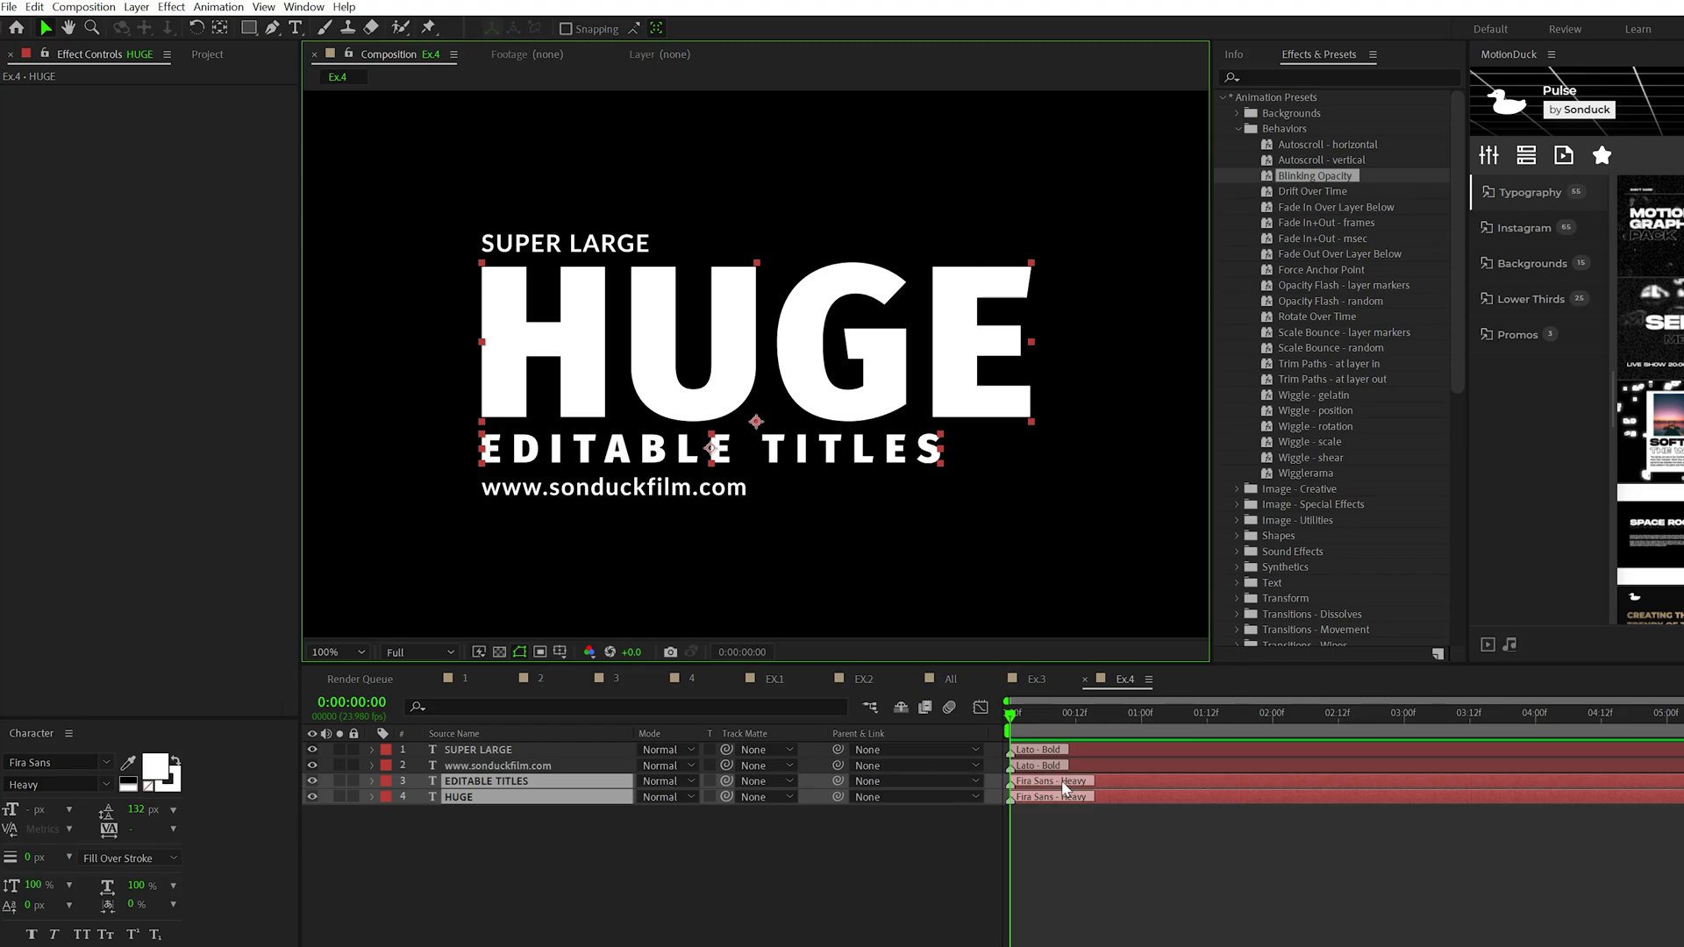
left_click(505, 766)
left_click(499, 752, "shift")
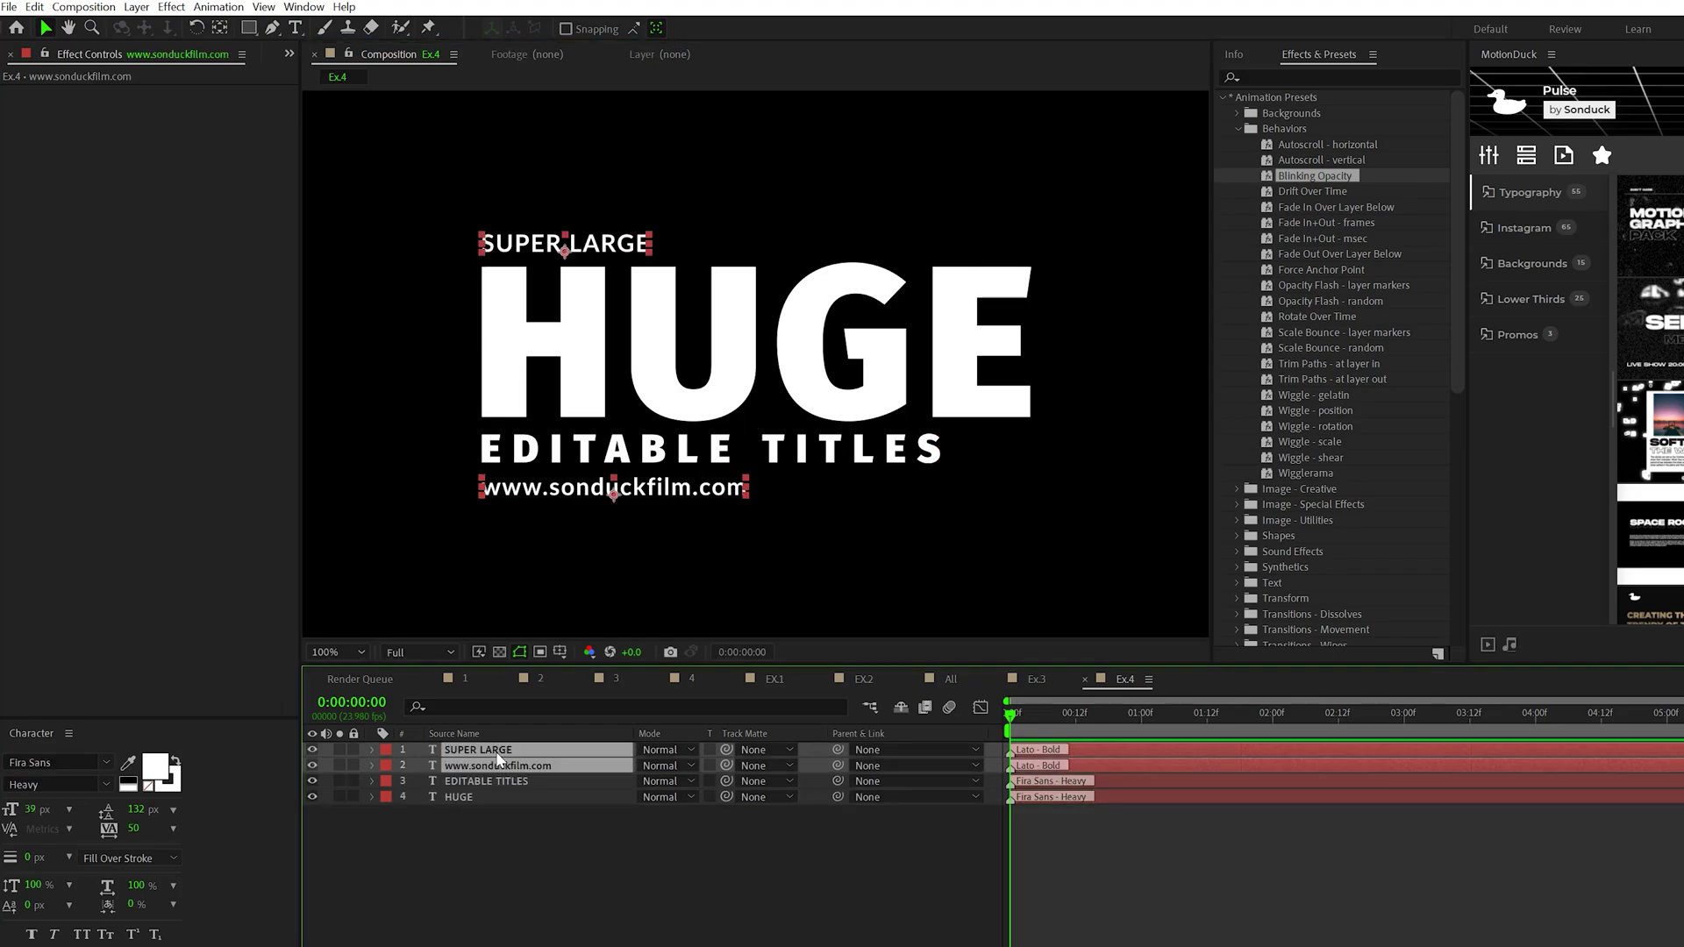
Align all four Ex.4 text layers to the composition's horizontal center, undoing a right-aligned variant.
left_click(508, 902)
left_click_drag(459, 896, 483, 739)
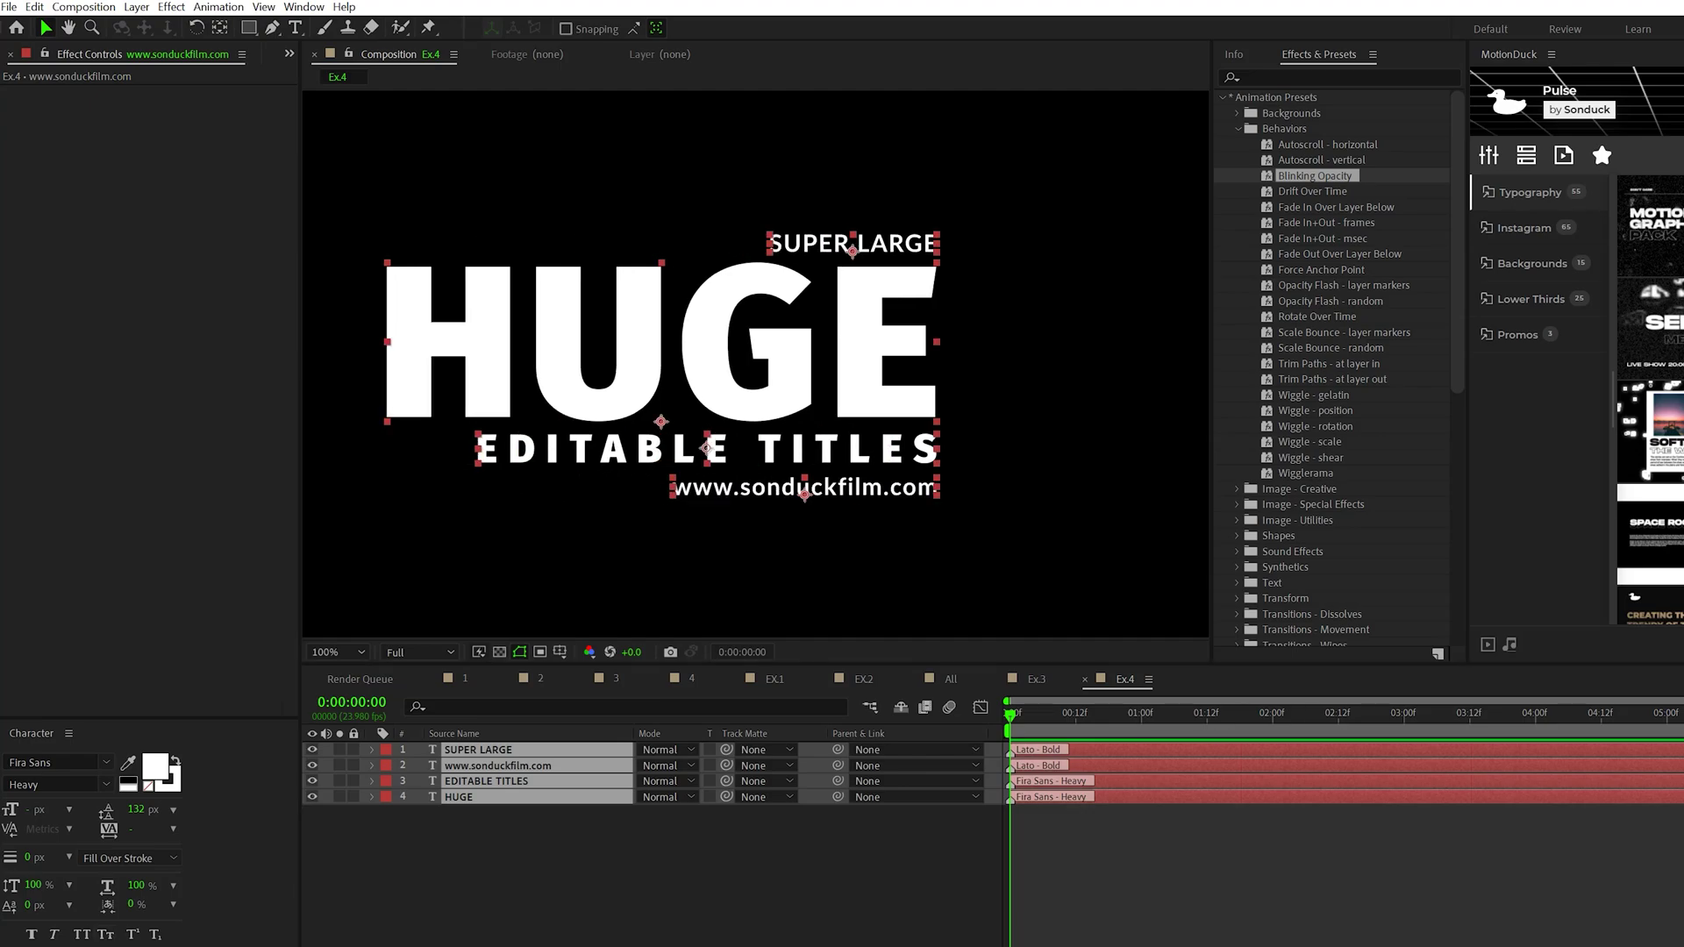
key("ctrl+z")
left_click(586, 858)
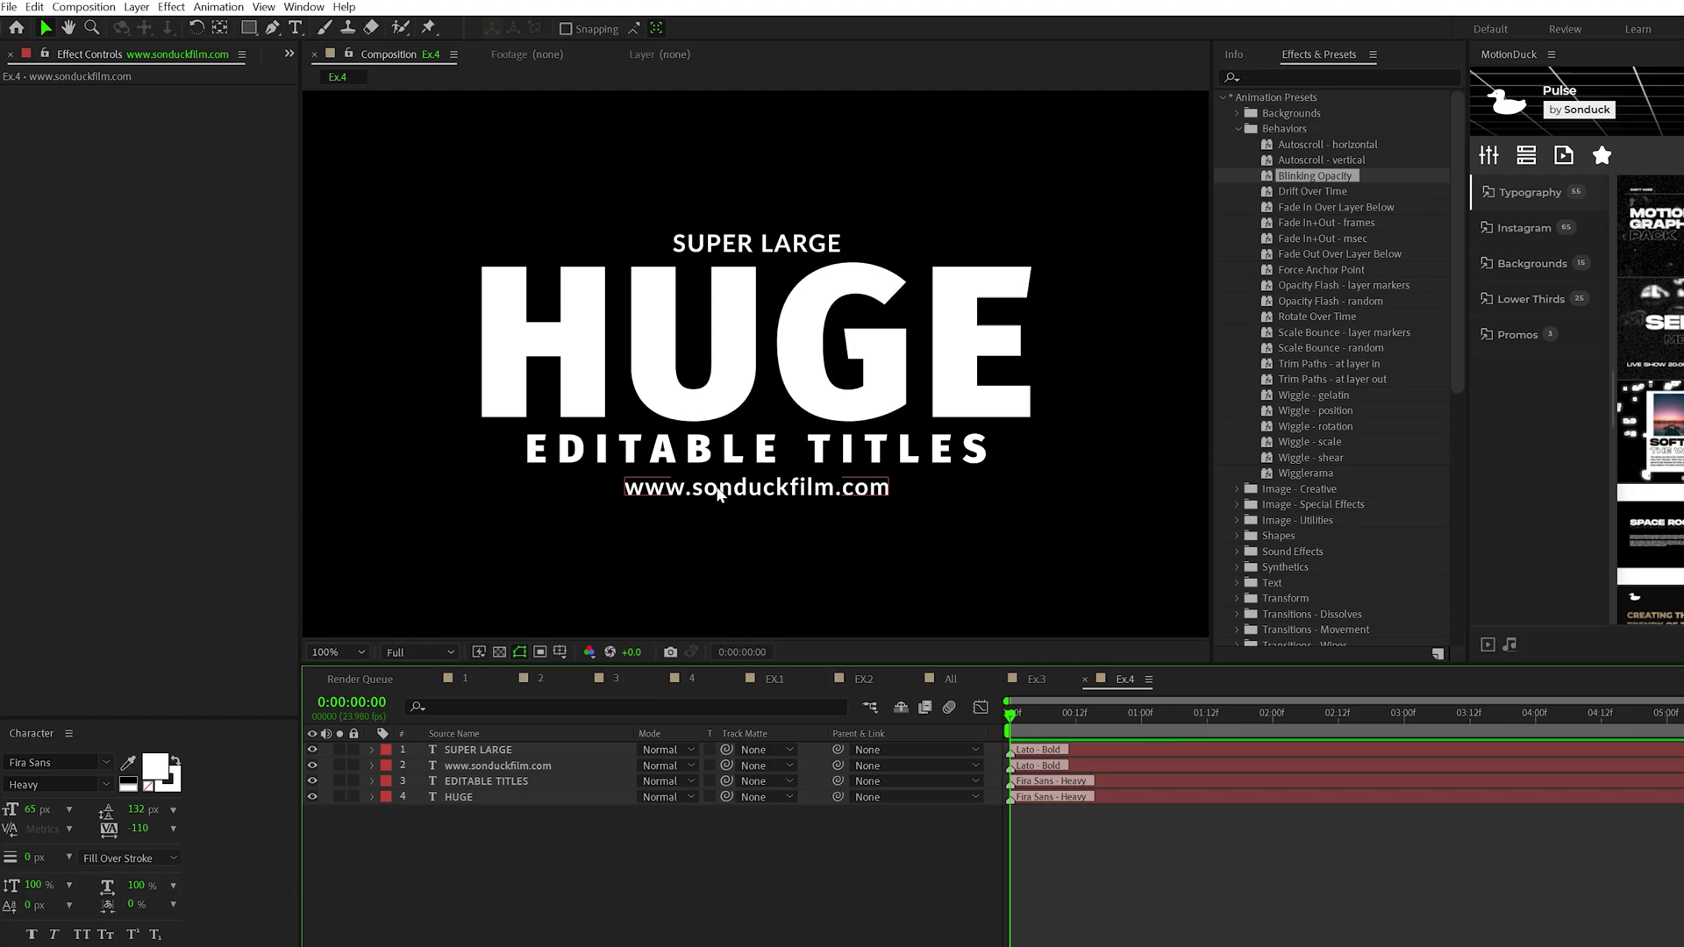
left_click_drag(718, 494, 718, 517)
left_click_drag(725, 252, 725, 220)
left_click(698, 898)
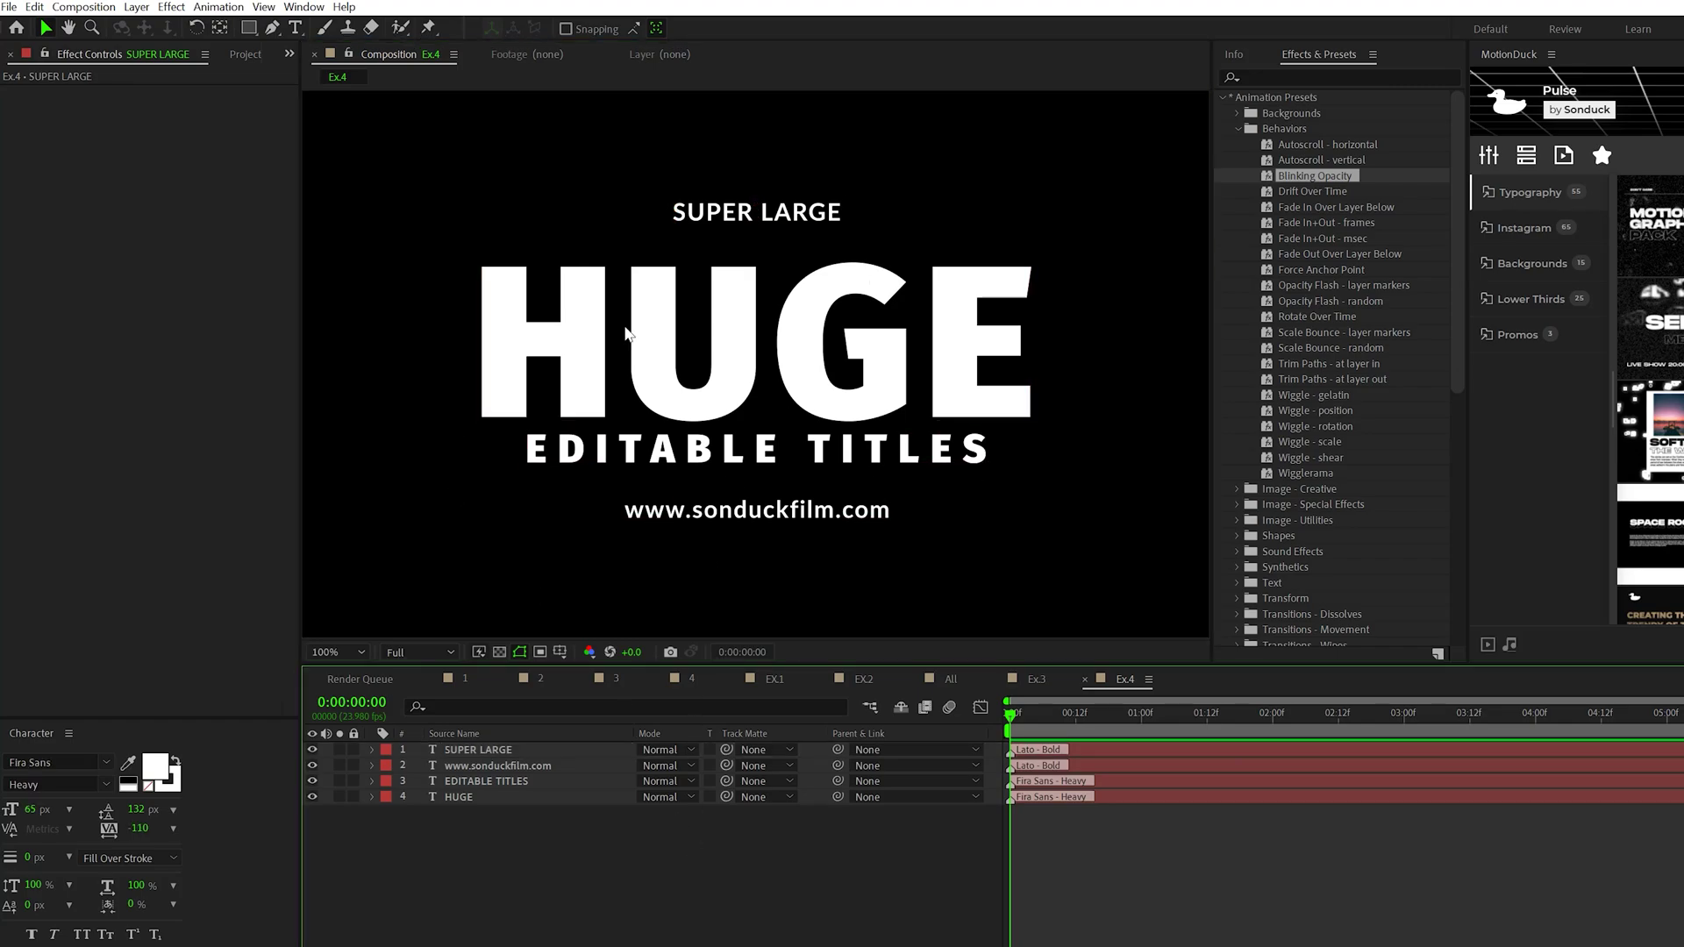
key("g")
left_click(475, 492)
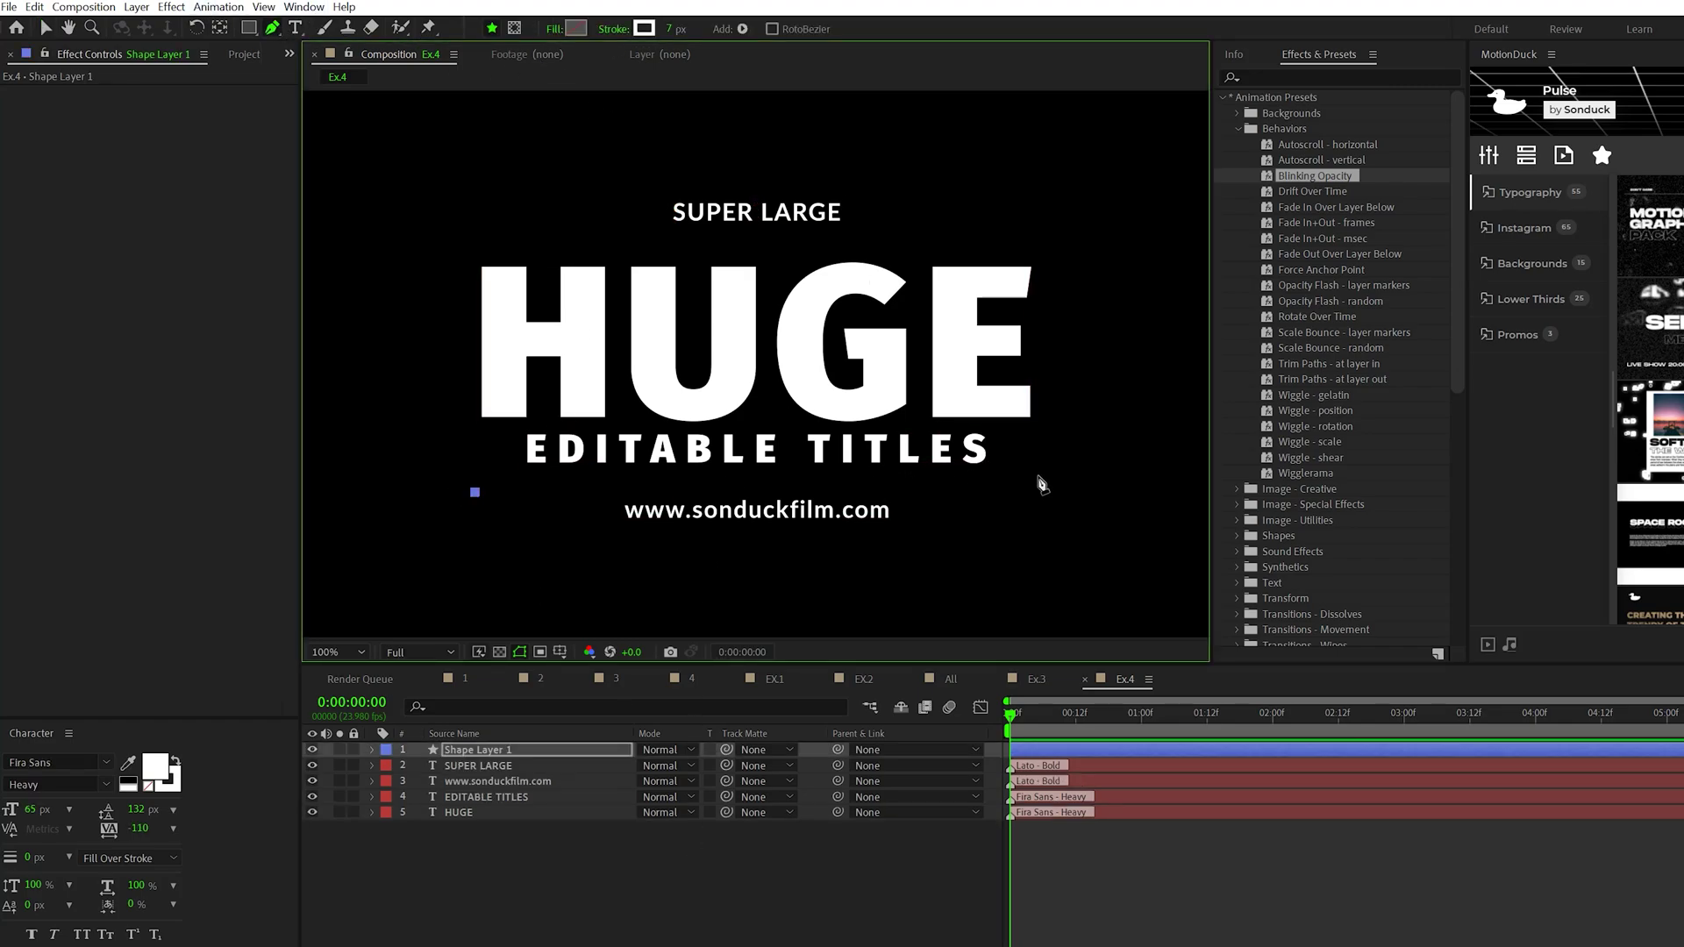
left_click(1029, 492)
left_click_drag(670, 28, 681, 28)
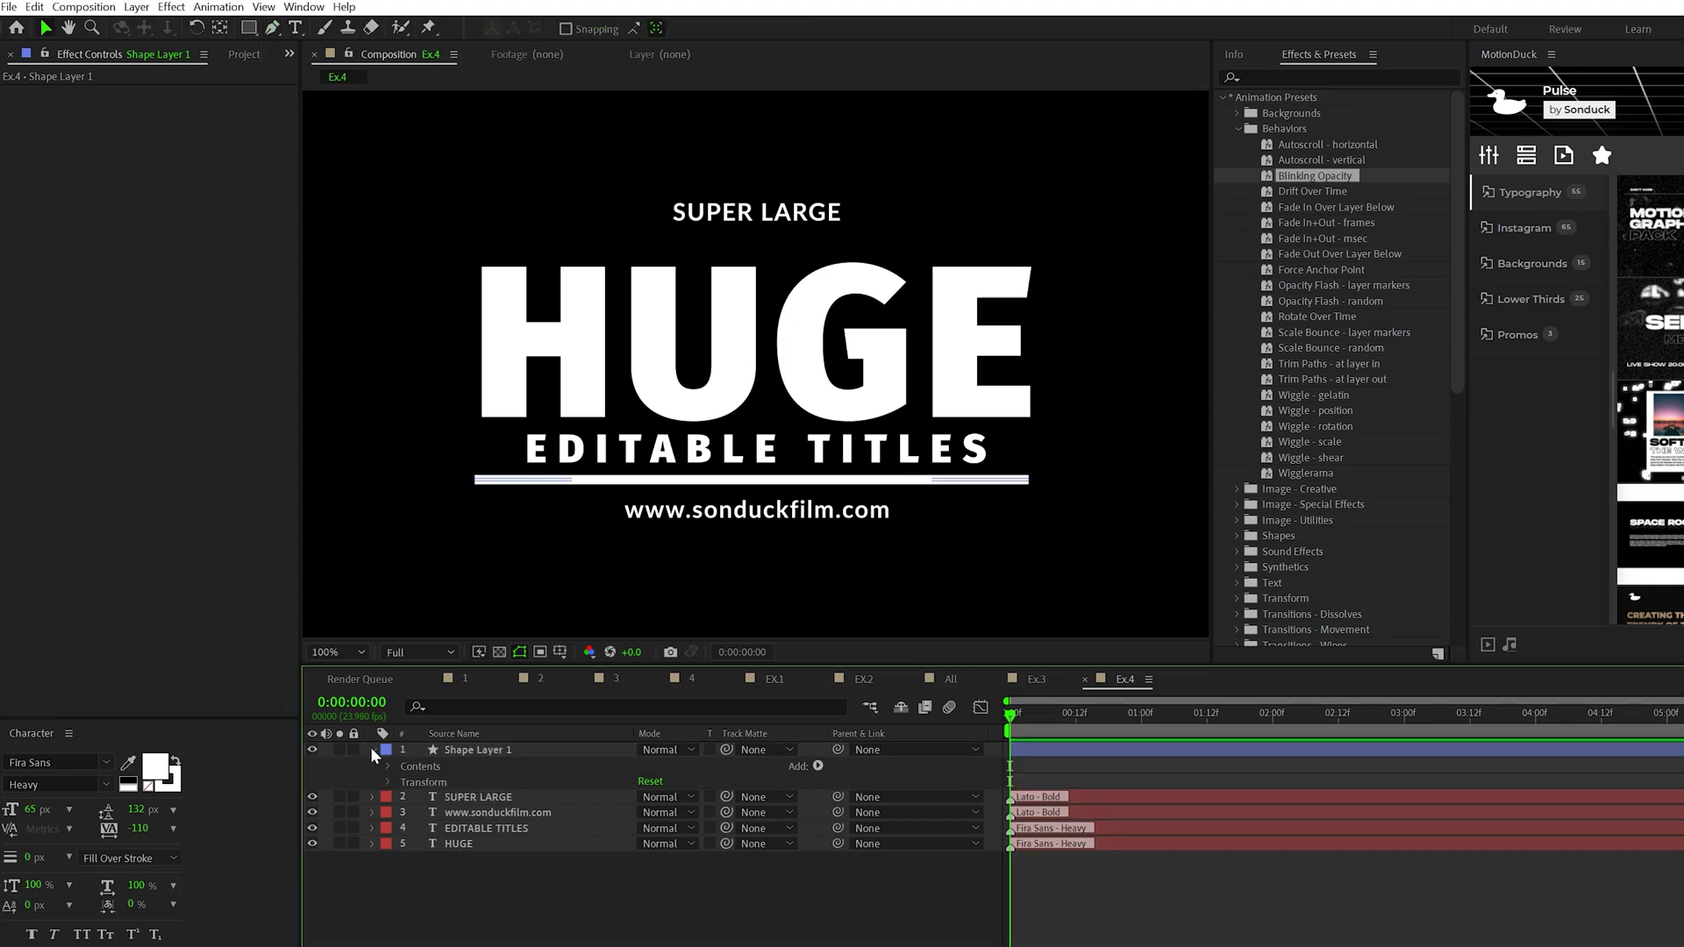
left_click(372, 750)
Animate the line's horizontal scale from 0 to 100% over the first 22 frames, preview it and ease the keyframes.
left_click(486, 750)
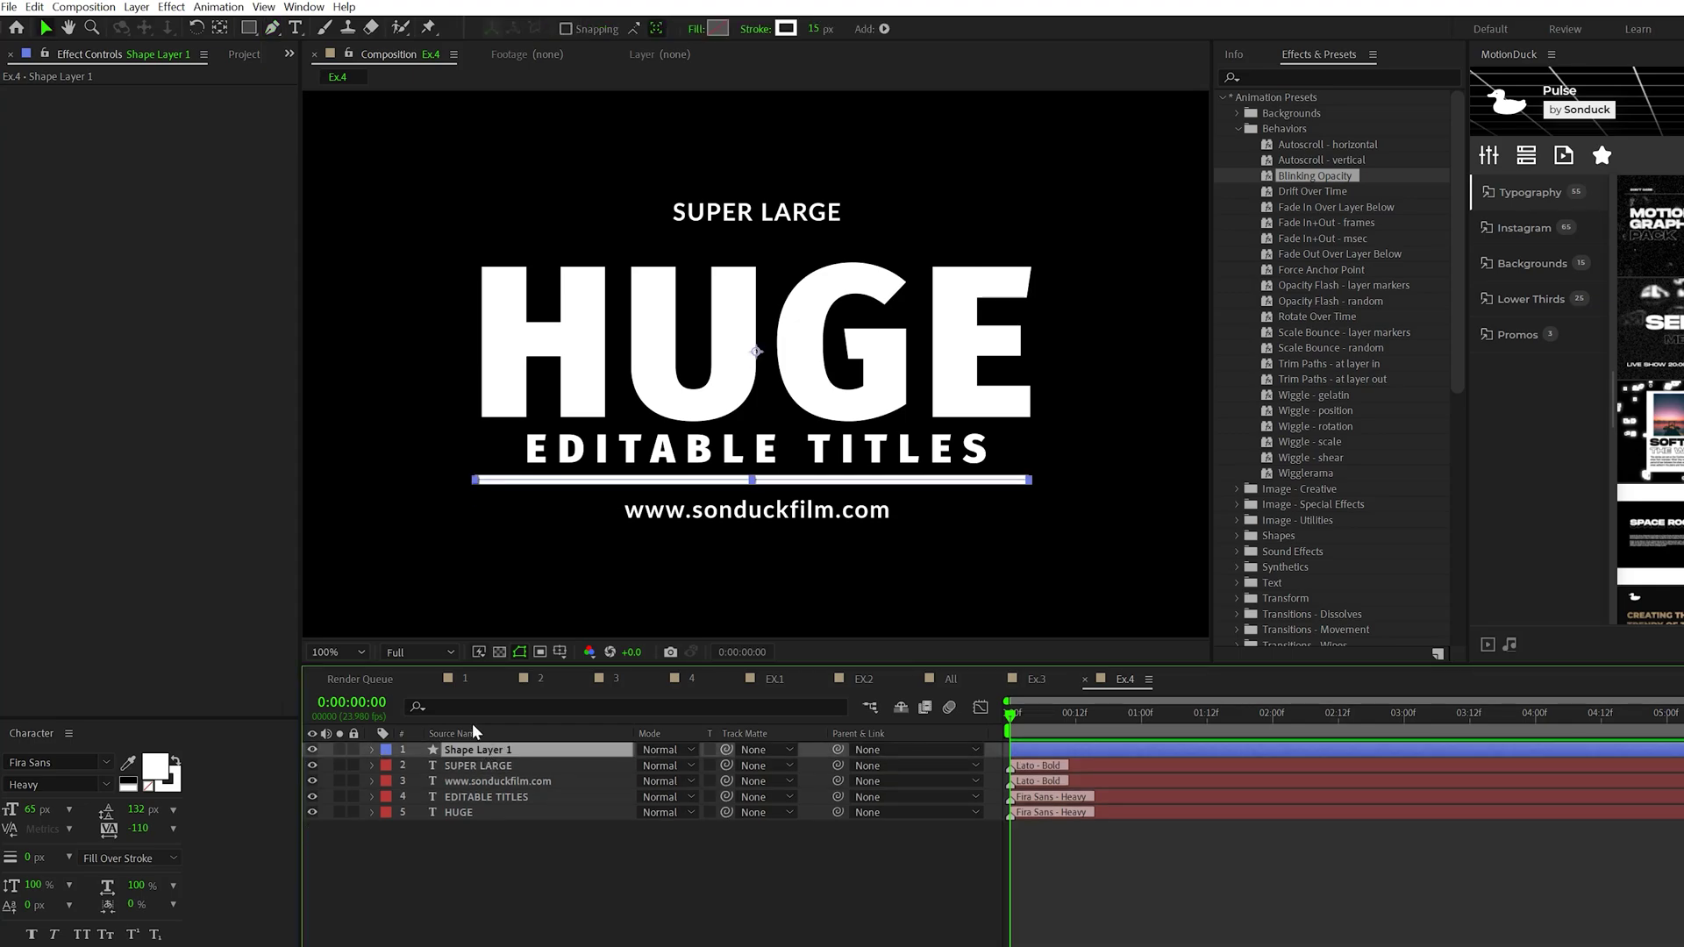
key("s")
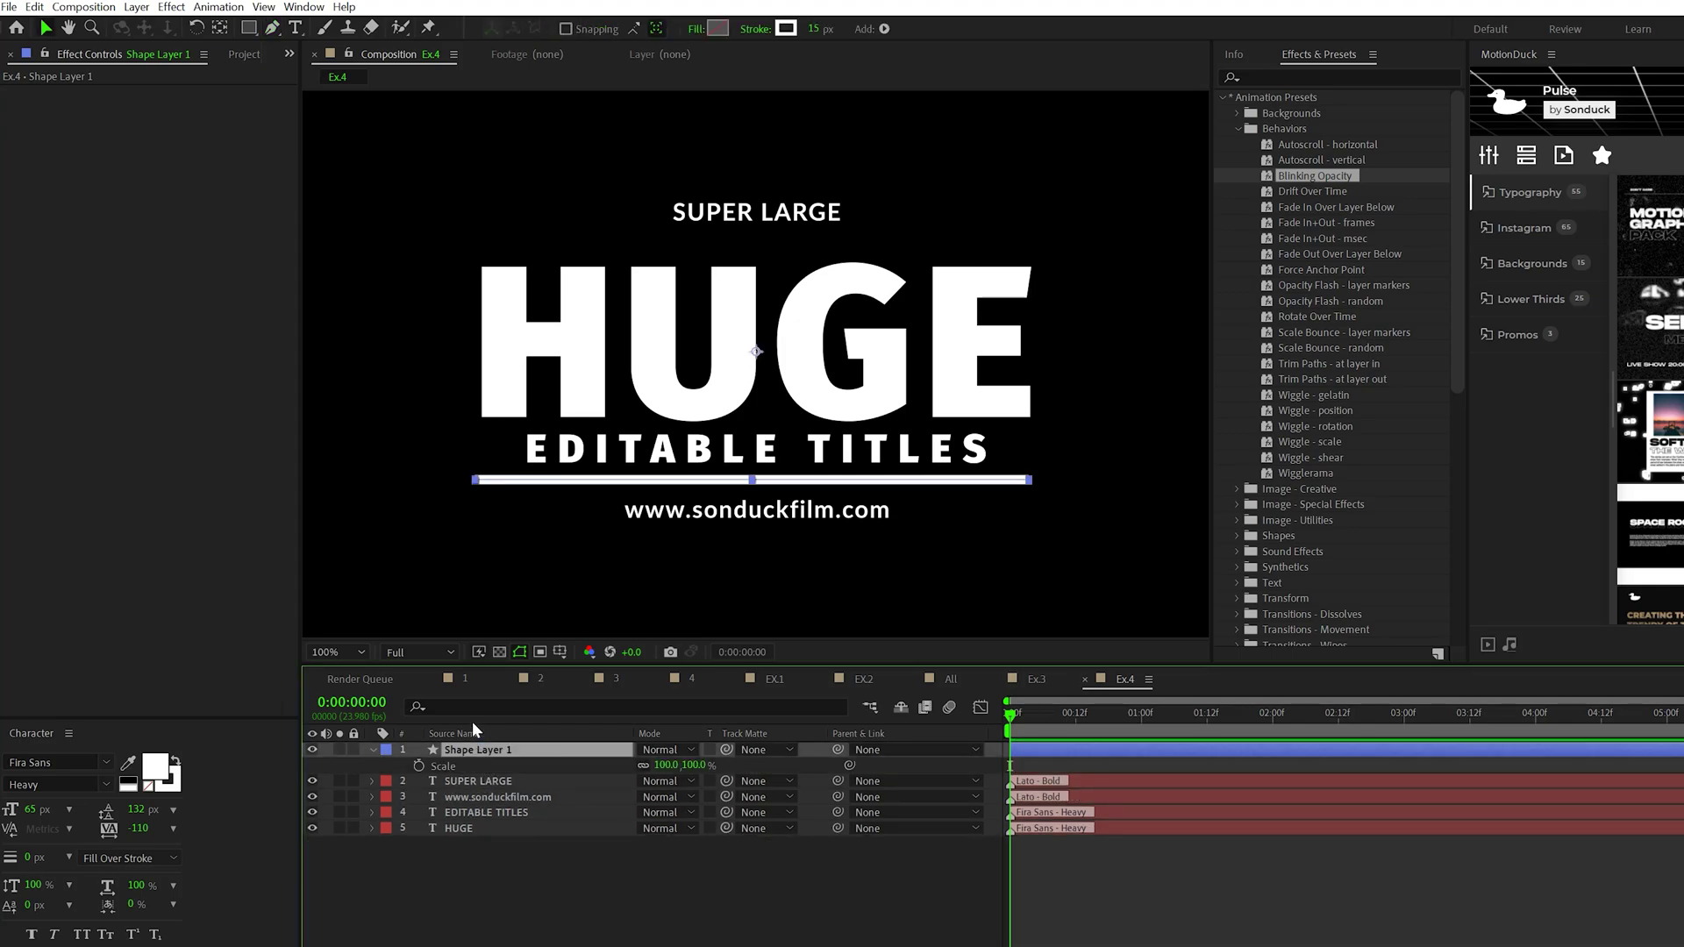
left_click(419, 766)
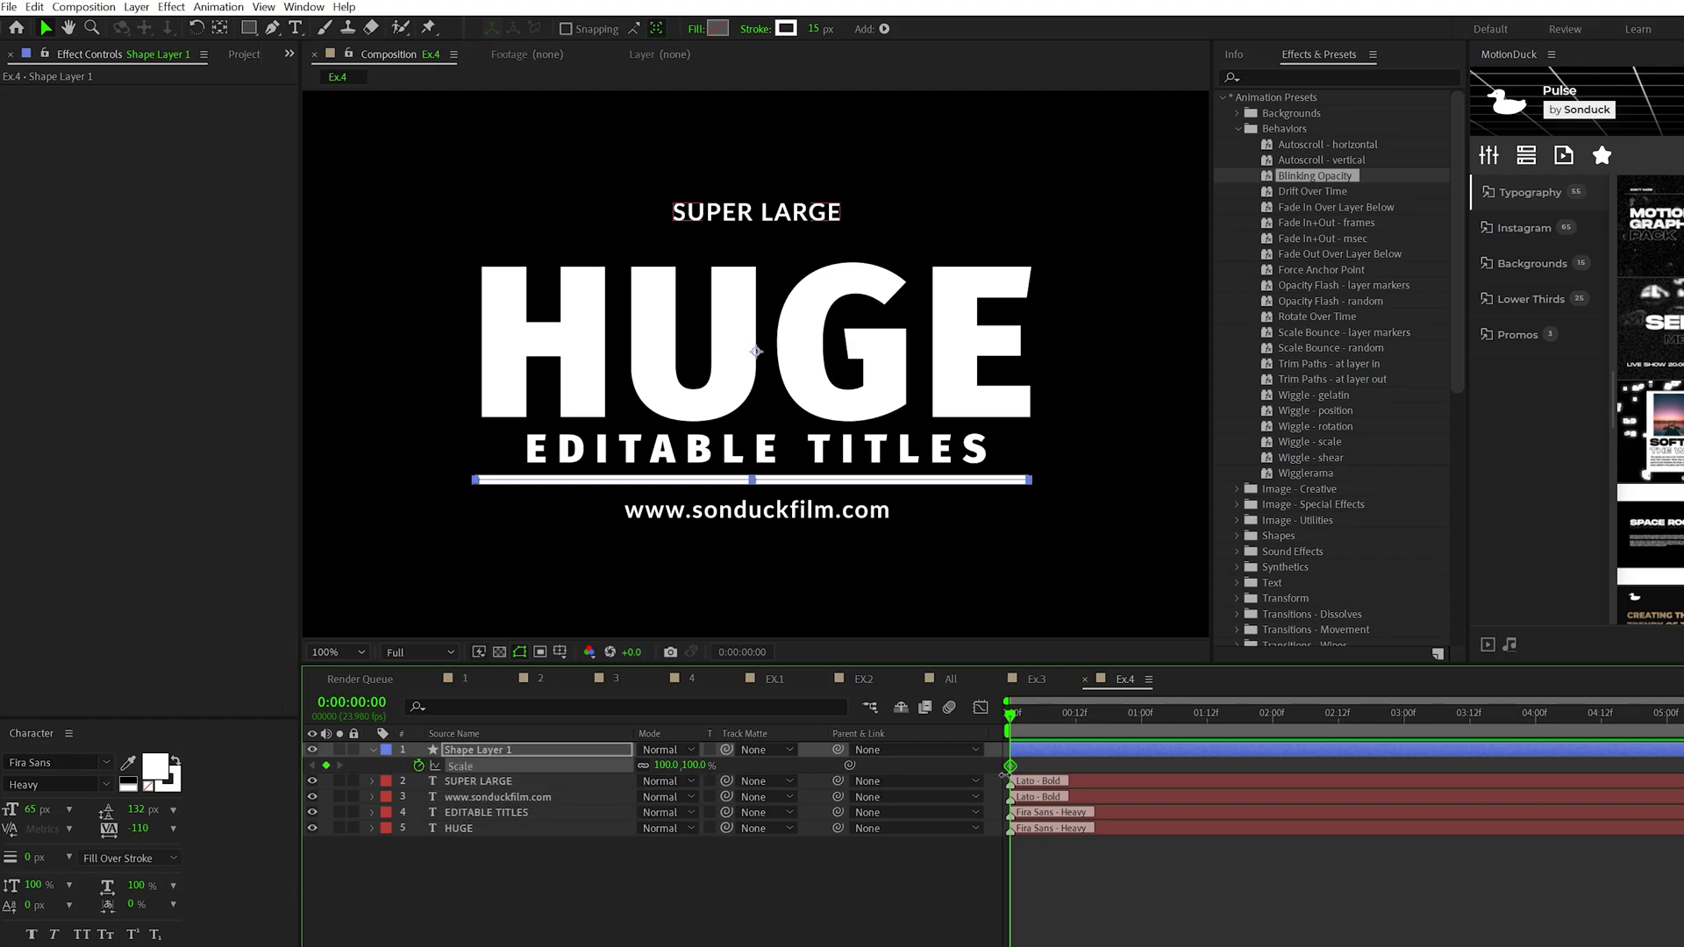
left_click(1094, 766)
left_click_drag(1012, 766, 1130, 766)
type("0")
key("Return")
key("space")
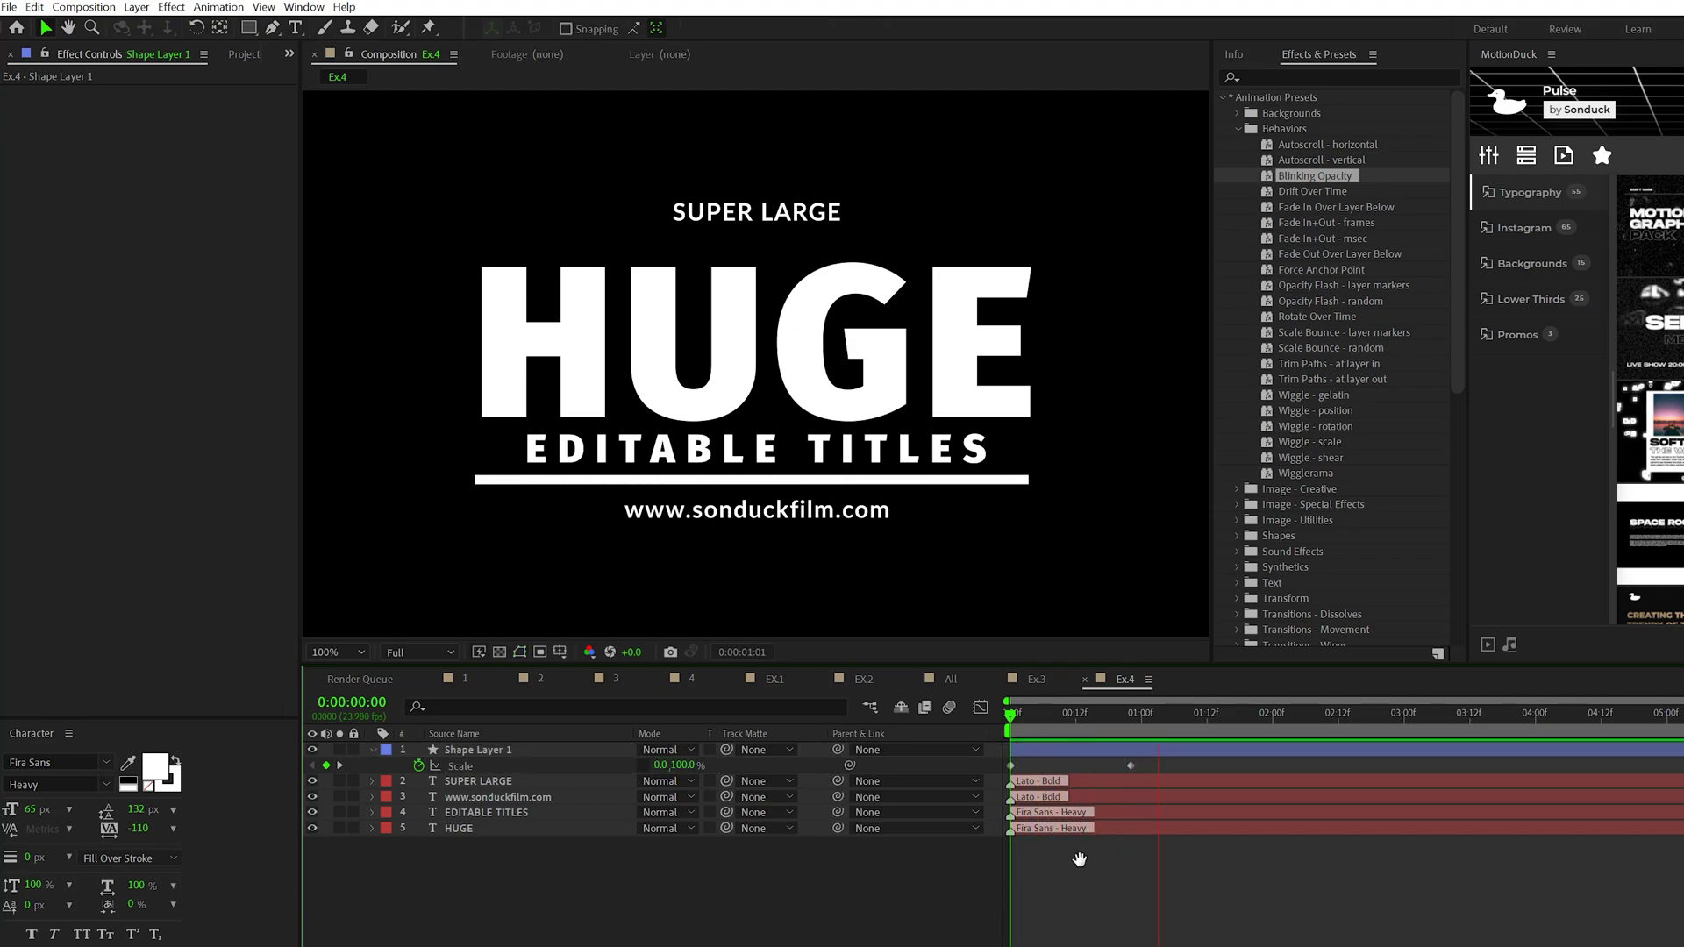
left_click(468, 768)
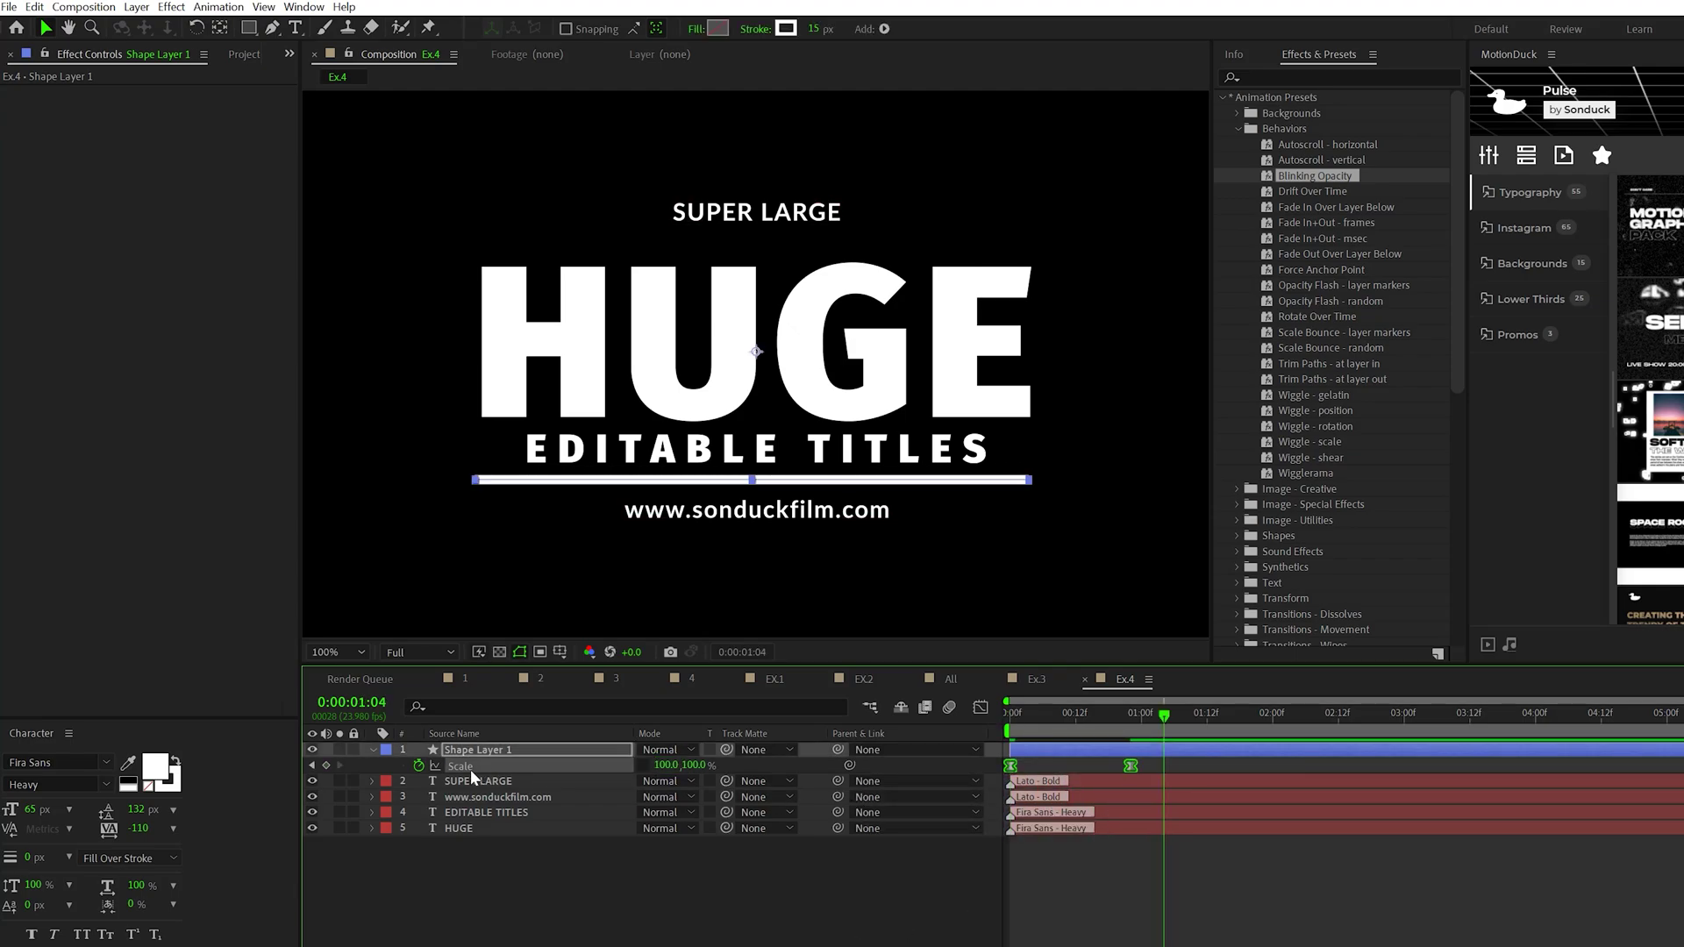
left_click(462, 750)
key("u")
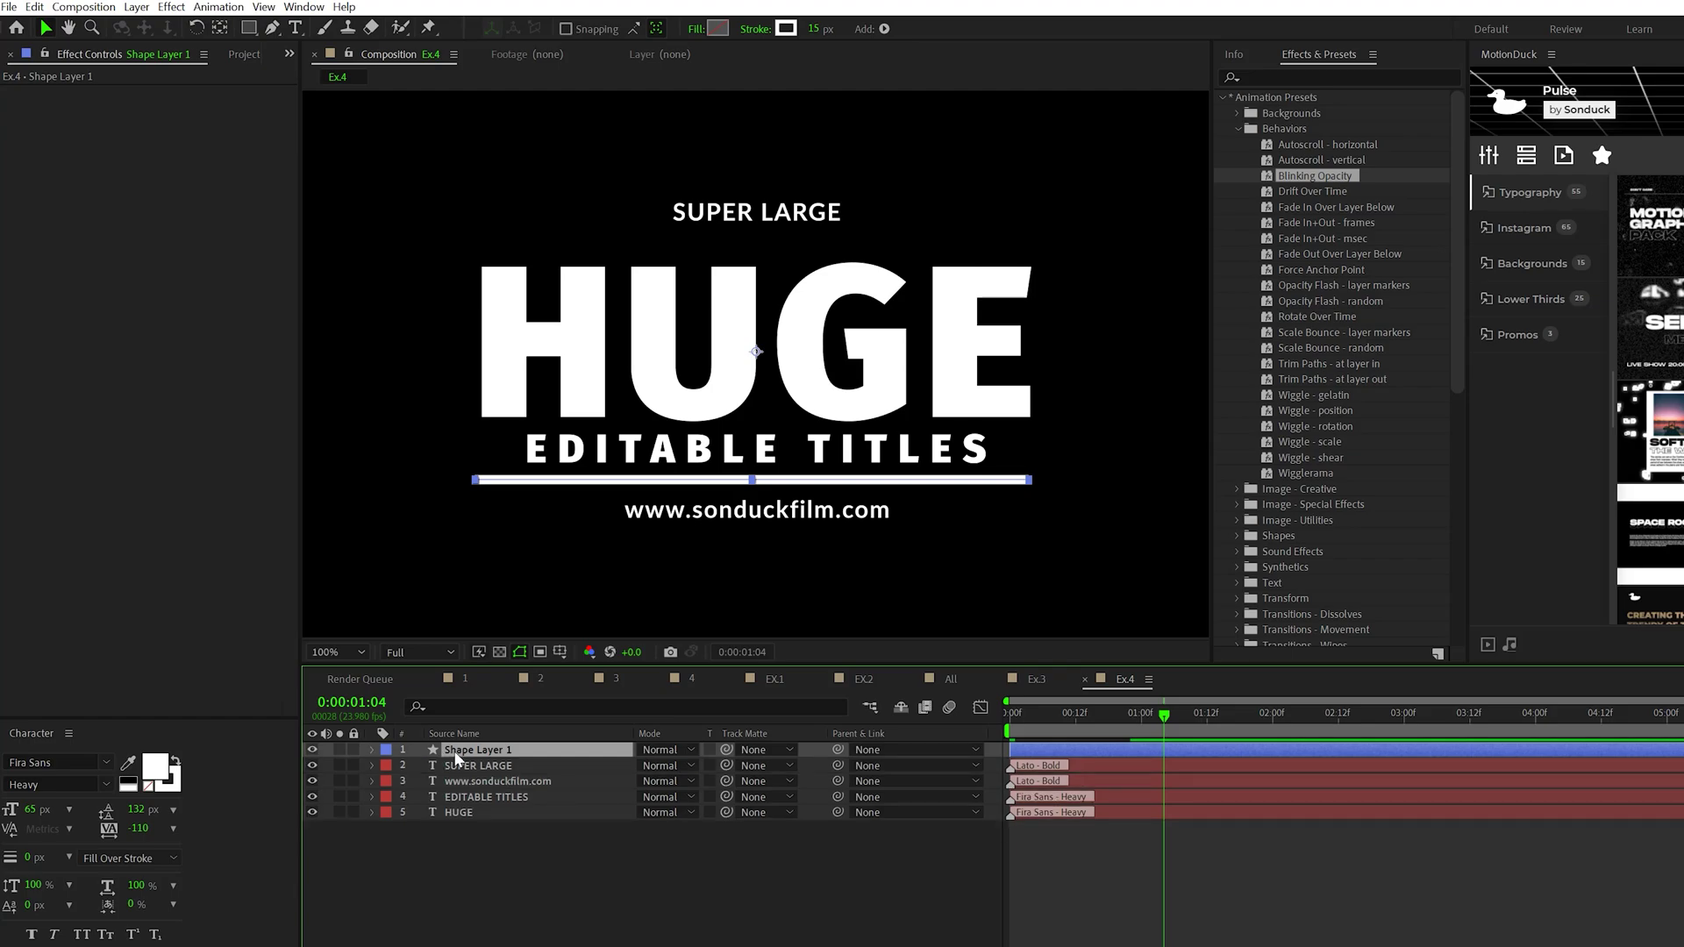
key("ctrl+d")
left_click_drag(752, 355, 777, 122)
left_click_drag(746, 213, 741, 230)
left_click_drag(760, 514, 760, 509)
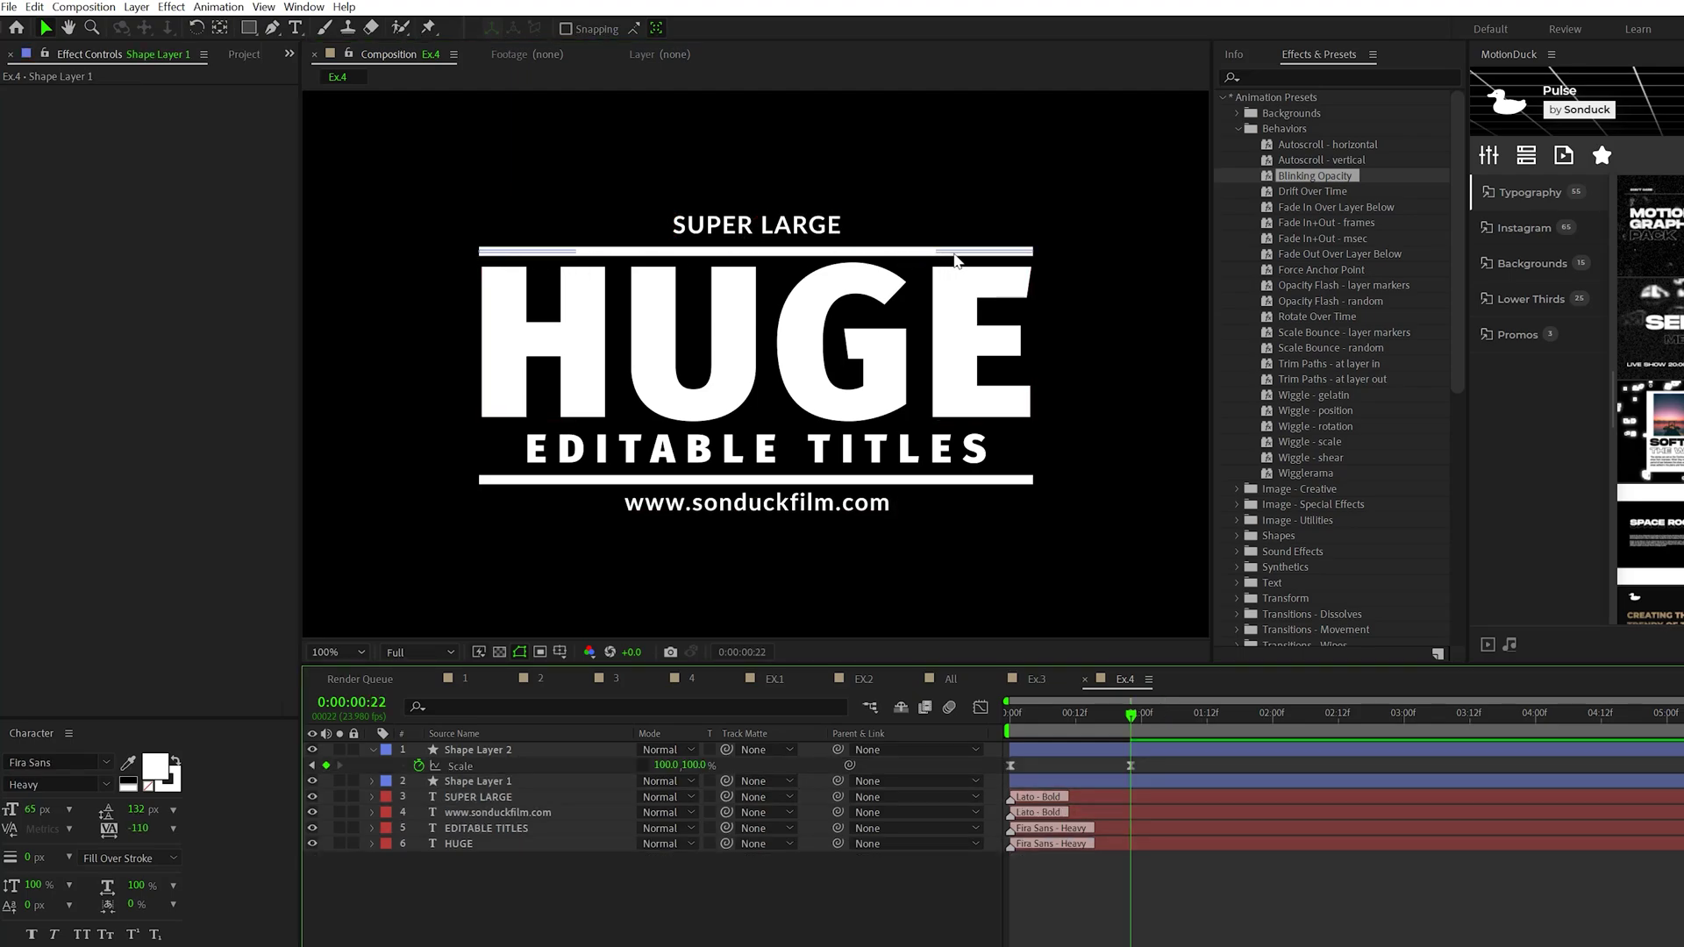
Set the tracking of EDITABLE TITLES to 59 so it matches the width of HUGE and the lines.
left_click(553, 316)
left_click(629, 454)
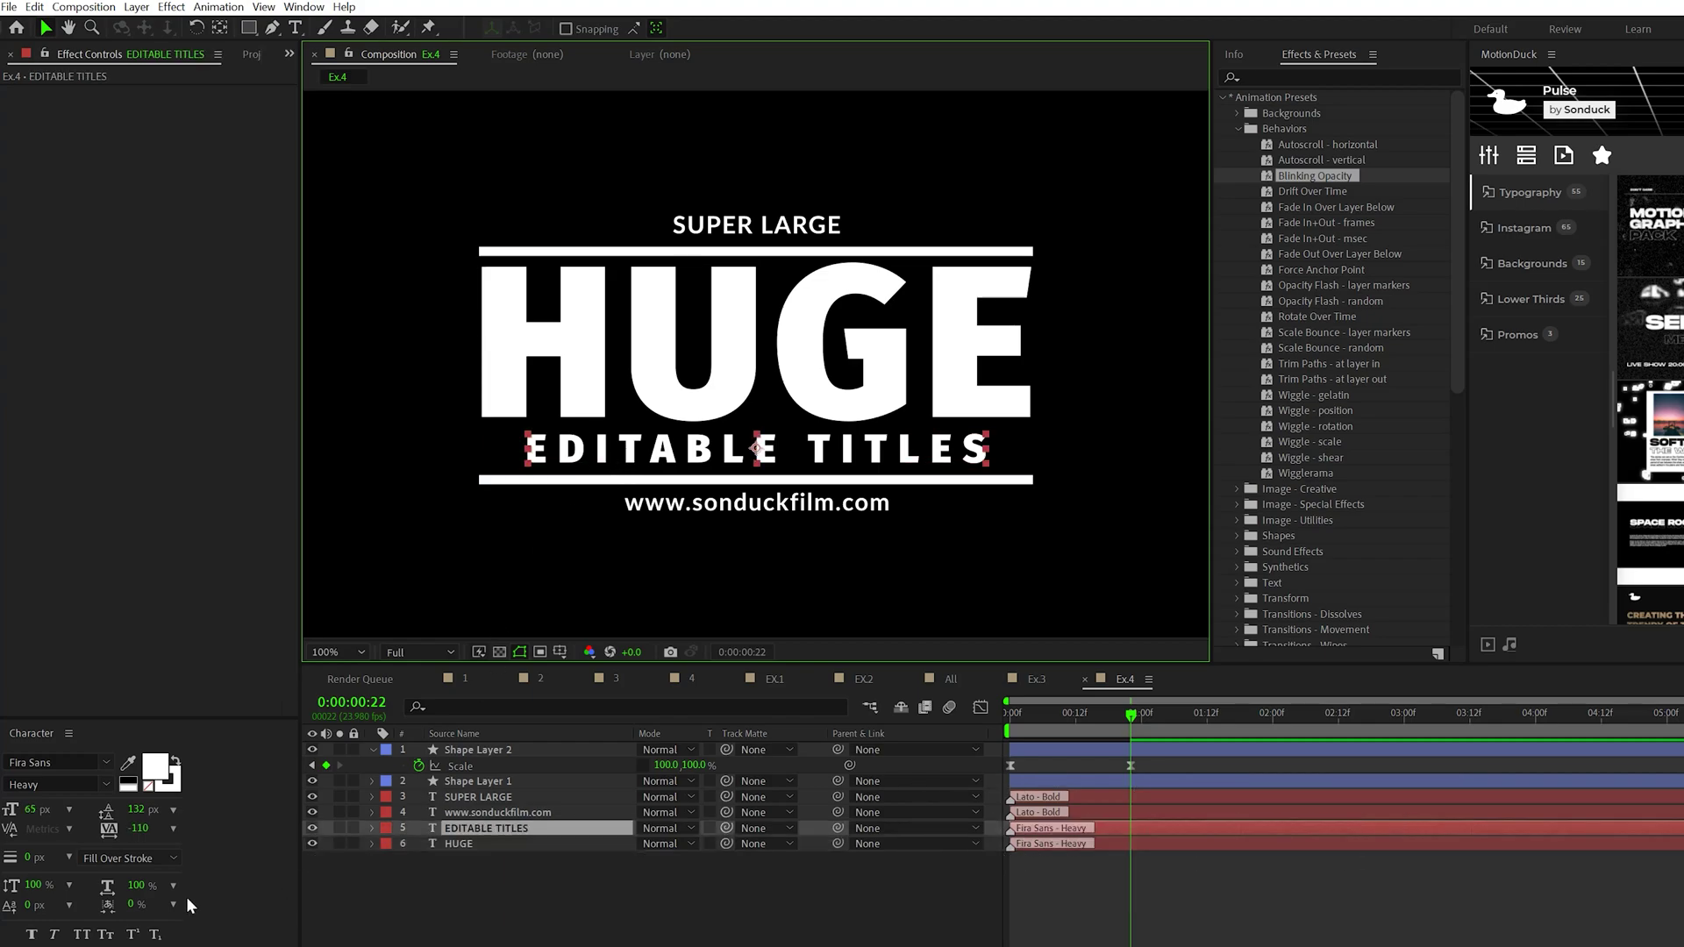
left_click_drag(137, 832, 294, 827)
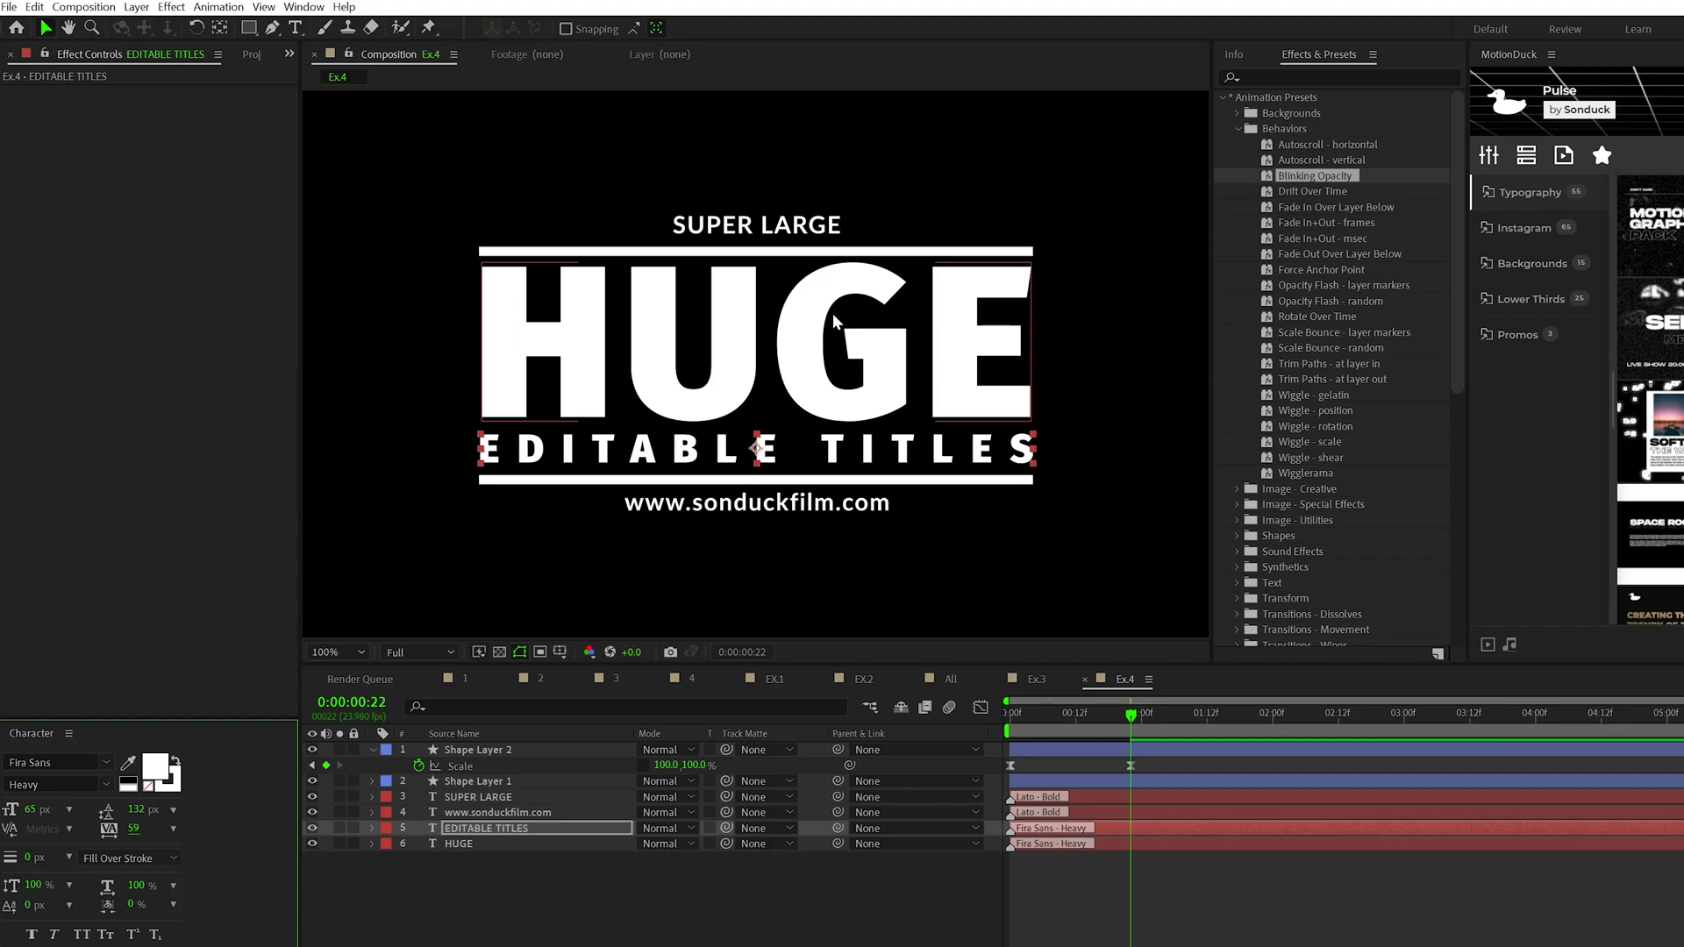
left_click(991, 886)
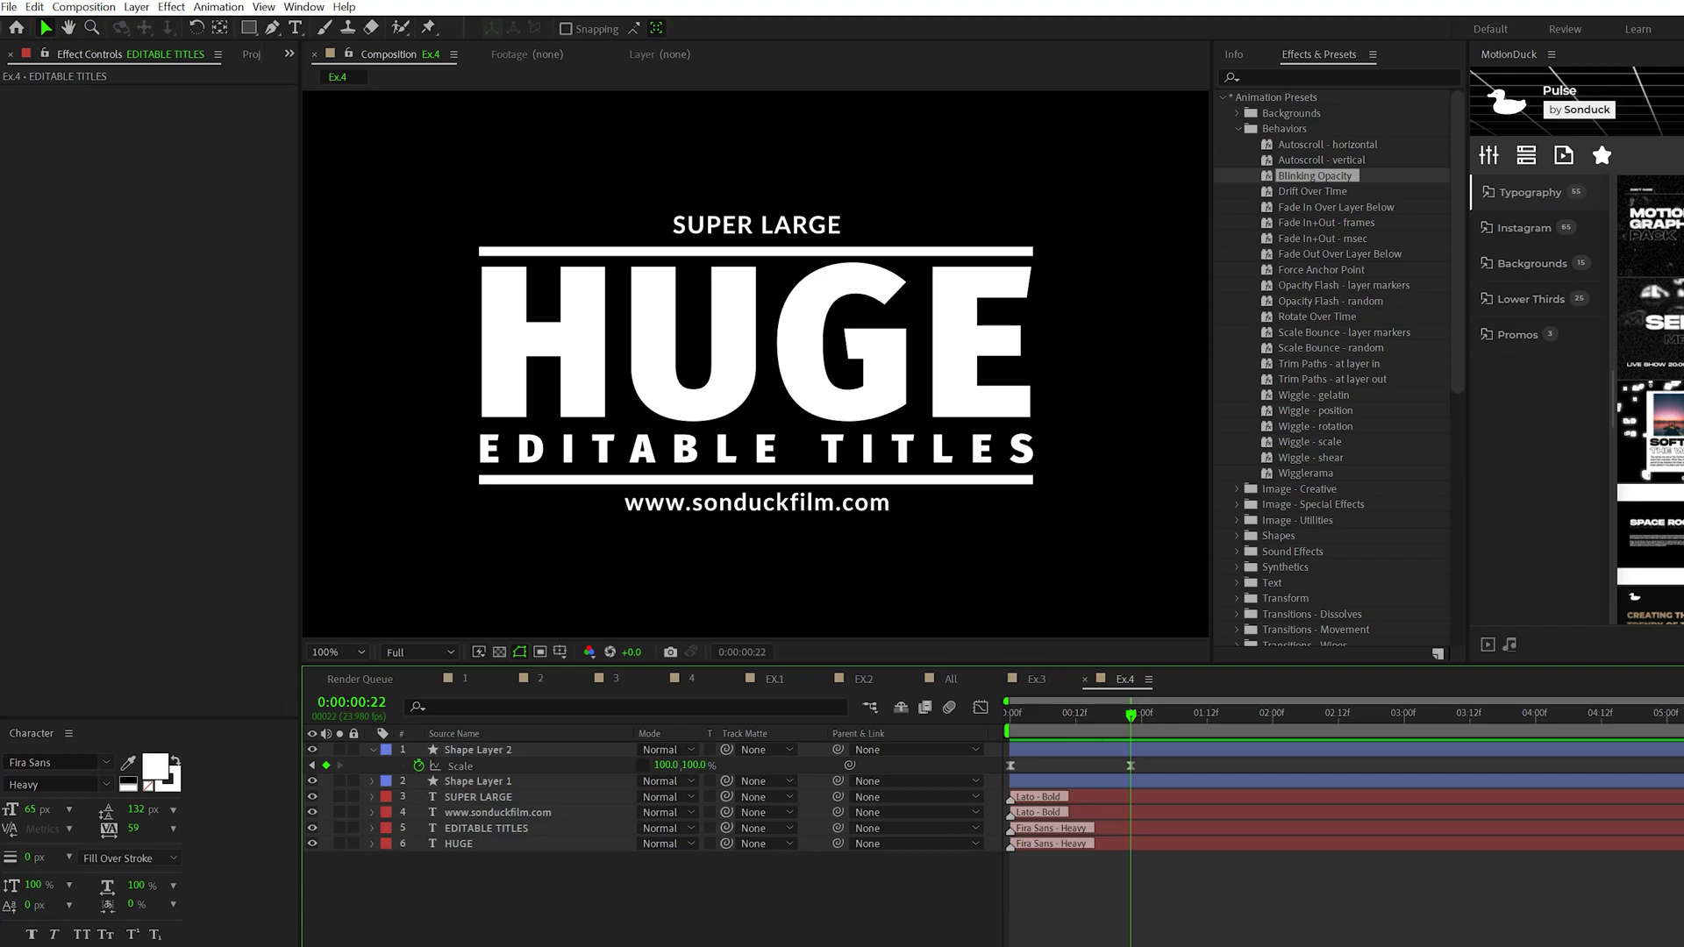
Preview the finished title animation in composition 4 and return to the Ex.4 composition.
left_click(406, 767)
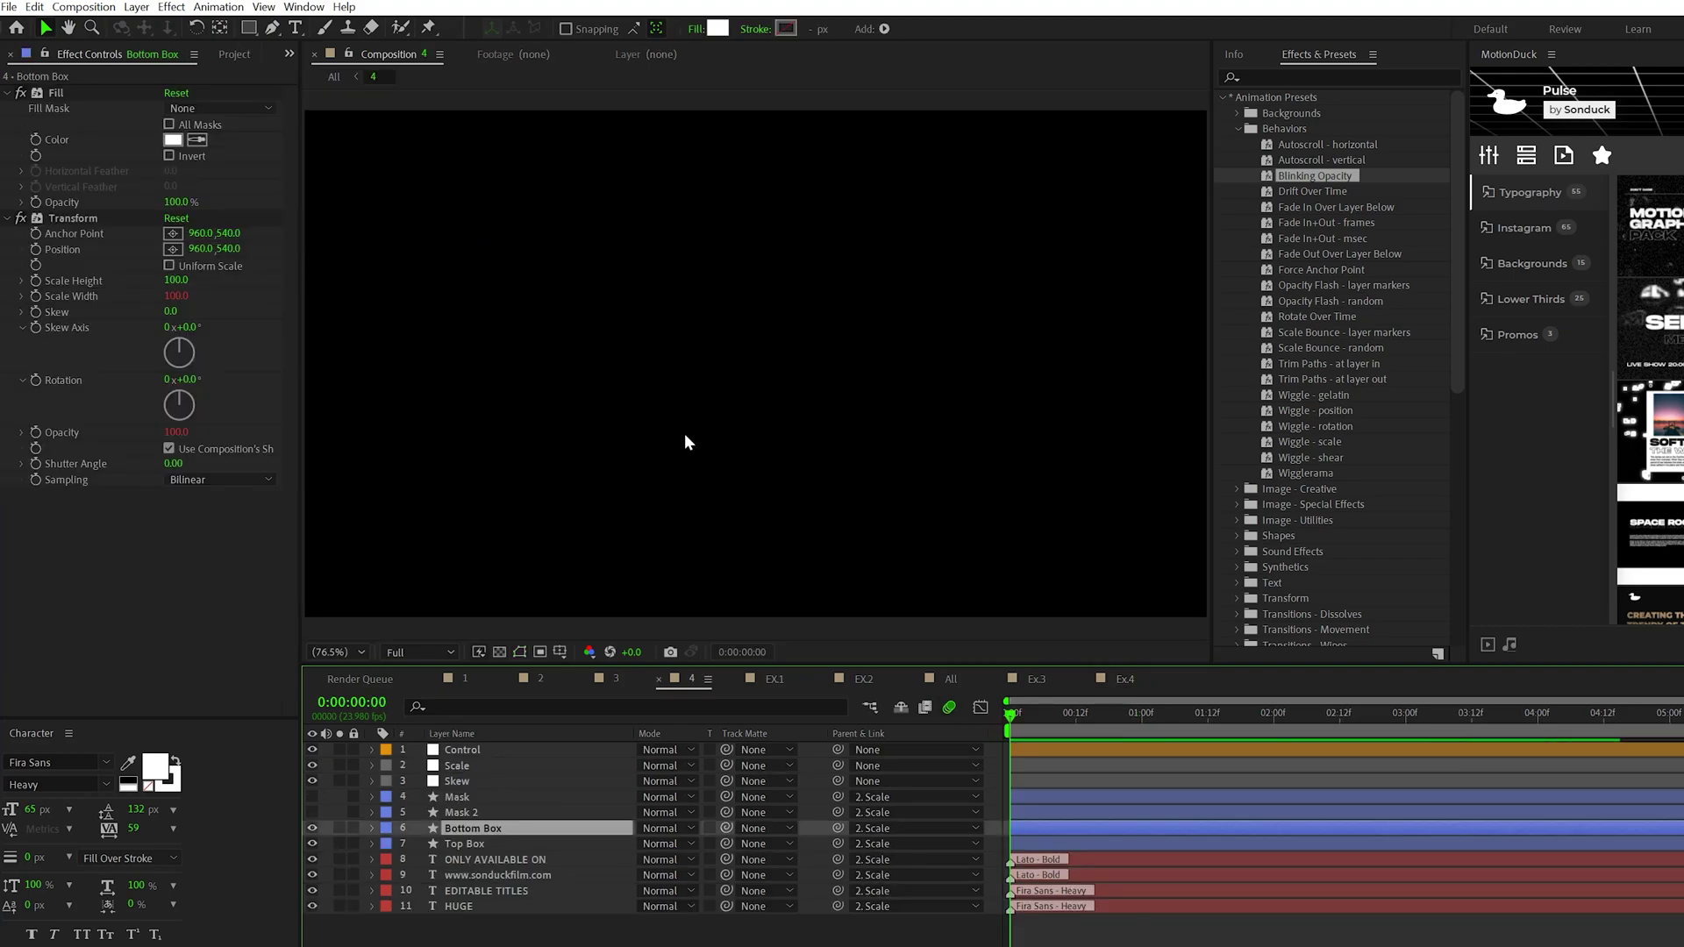
key("space")
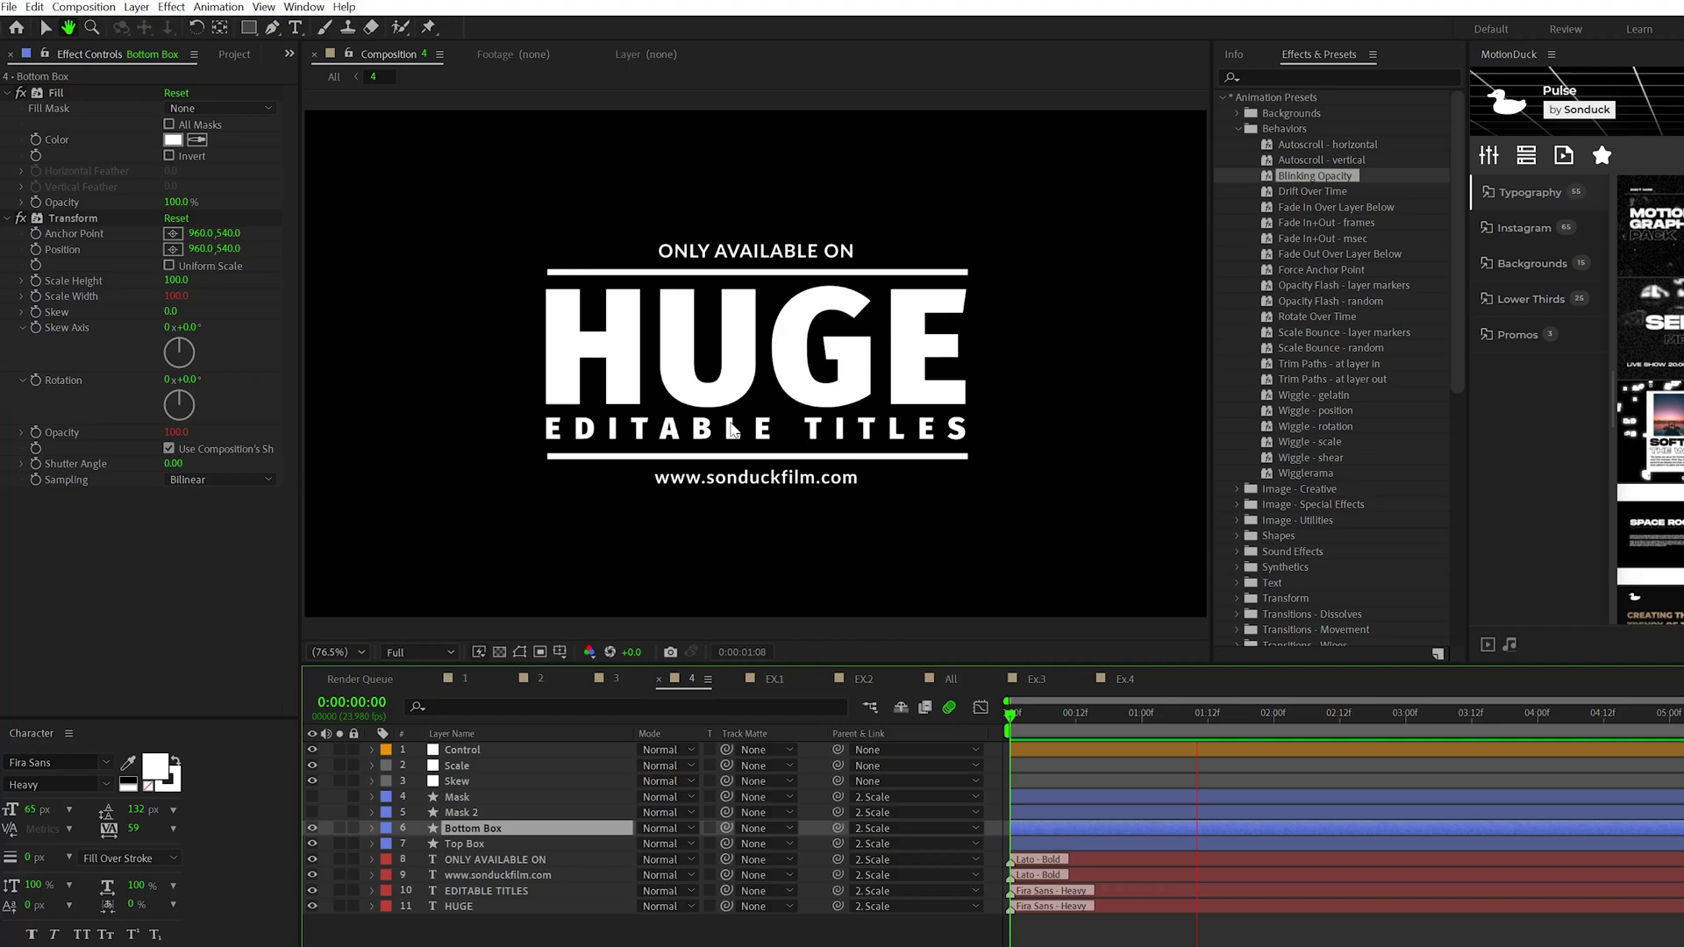
key("space")
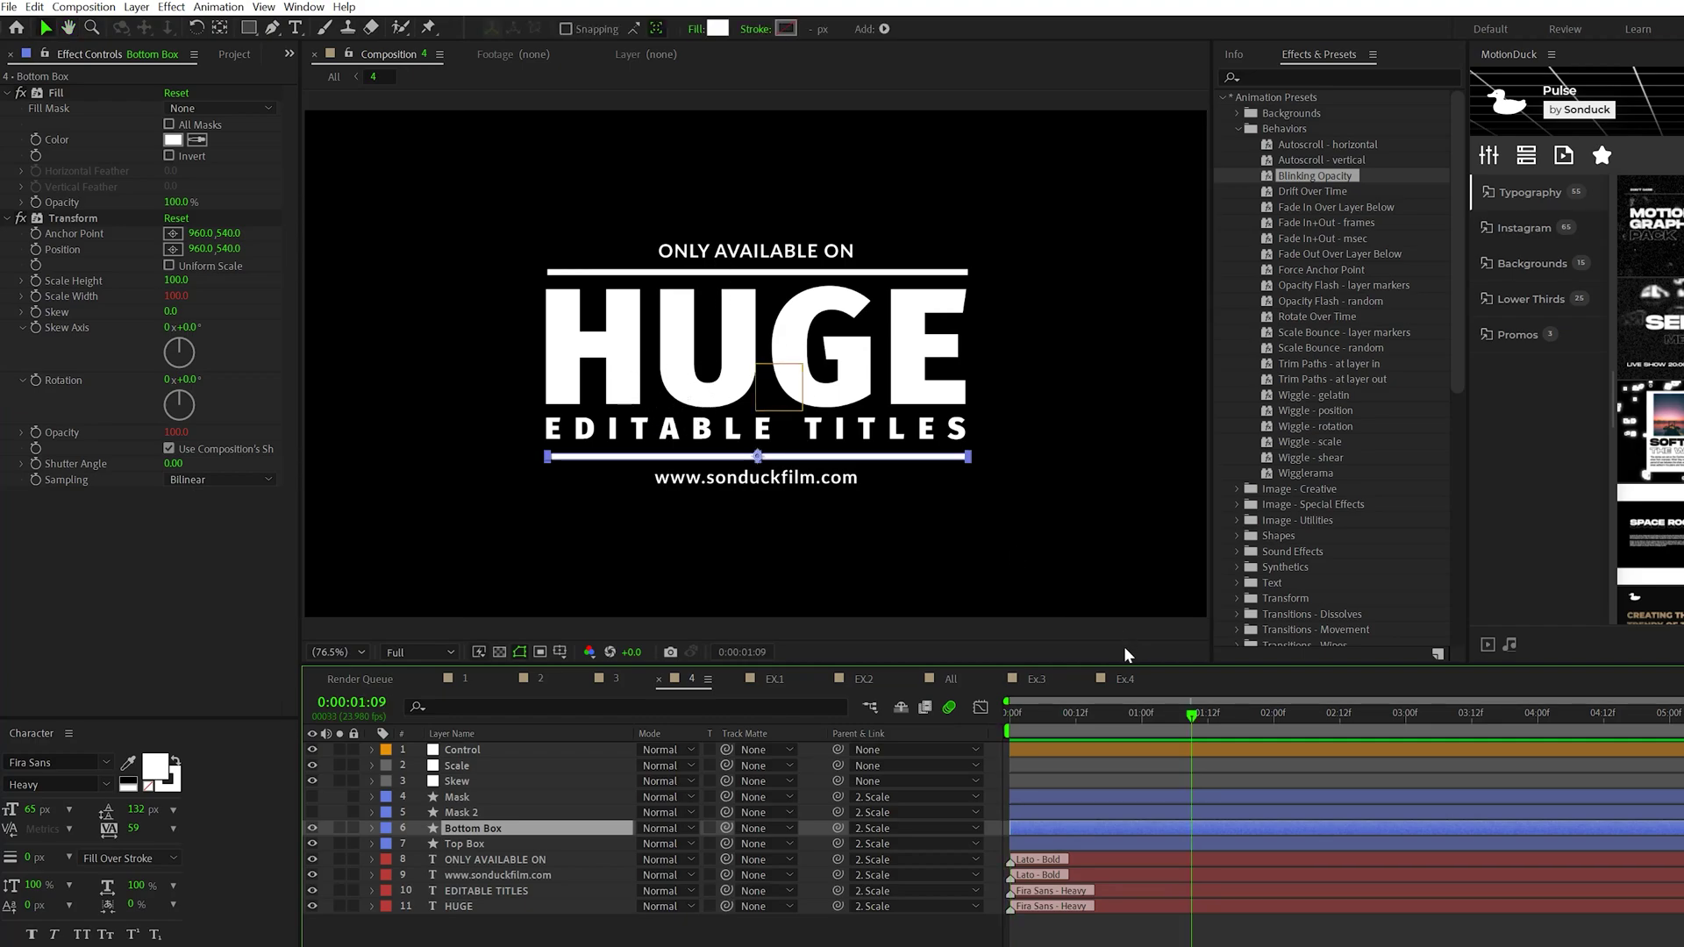
left_click_drag(1091, 715, 1000, 720)
key("space")
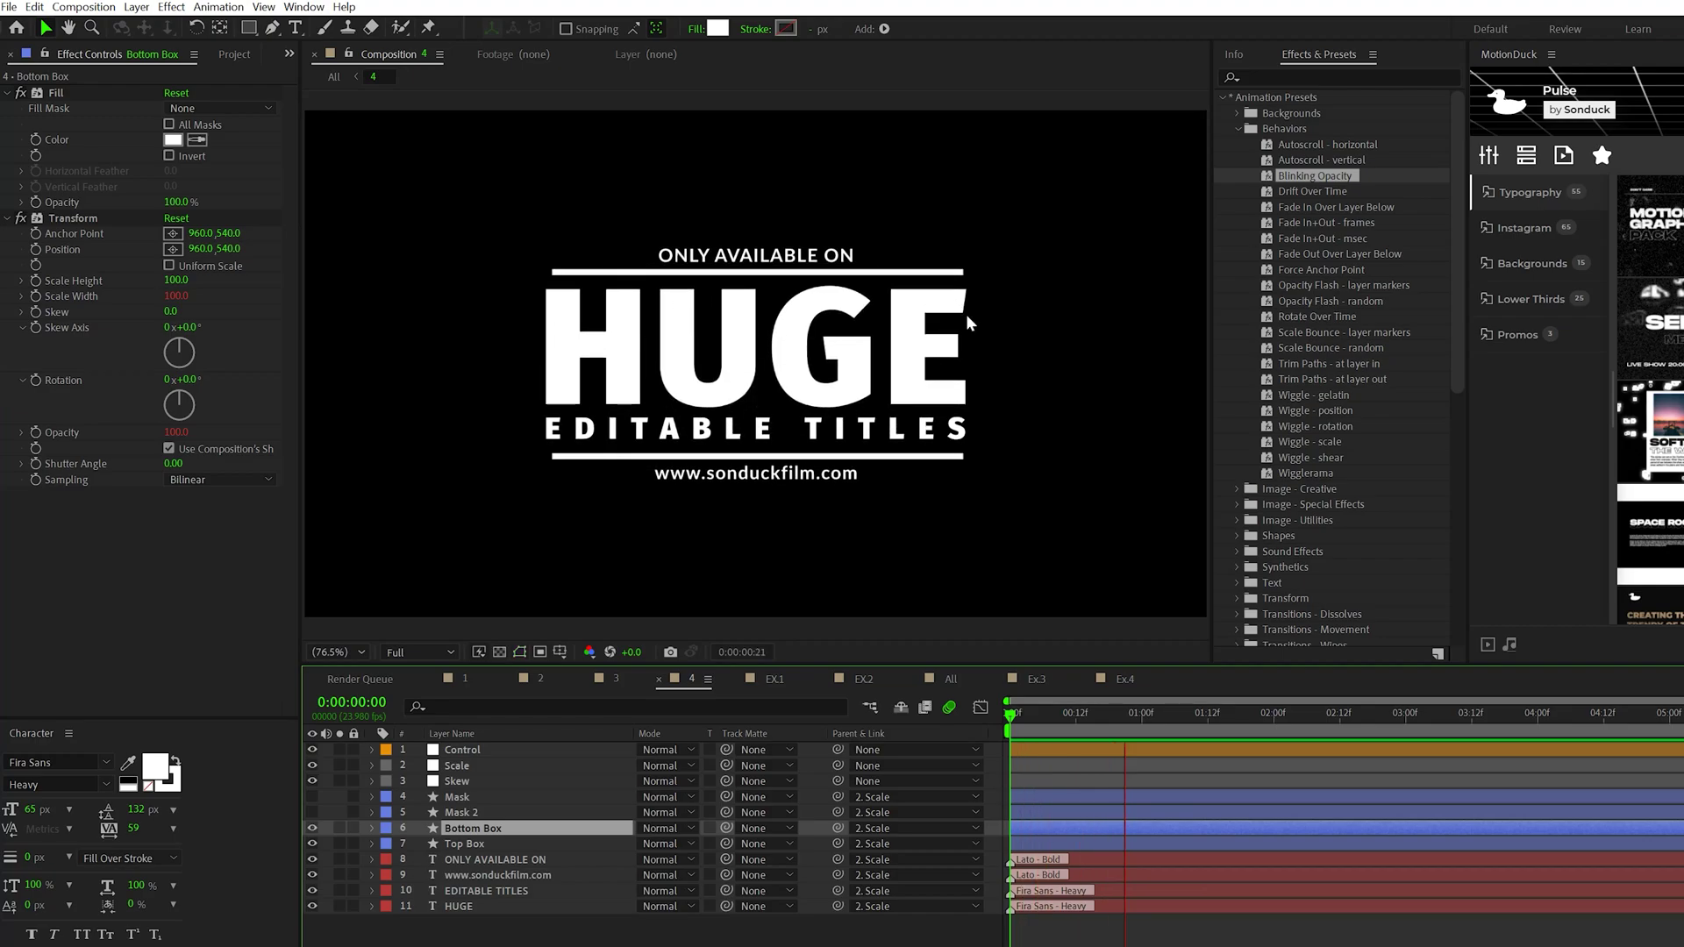
left_click(1125, 679)
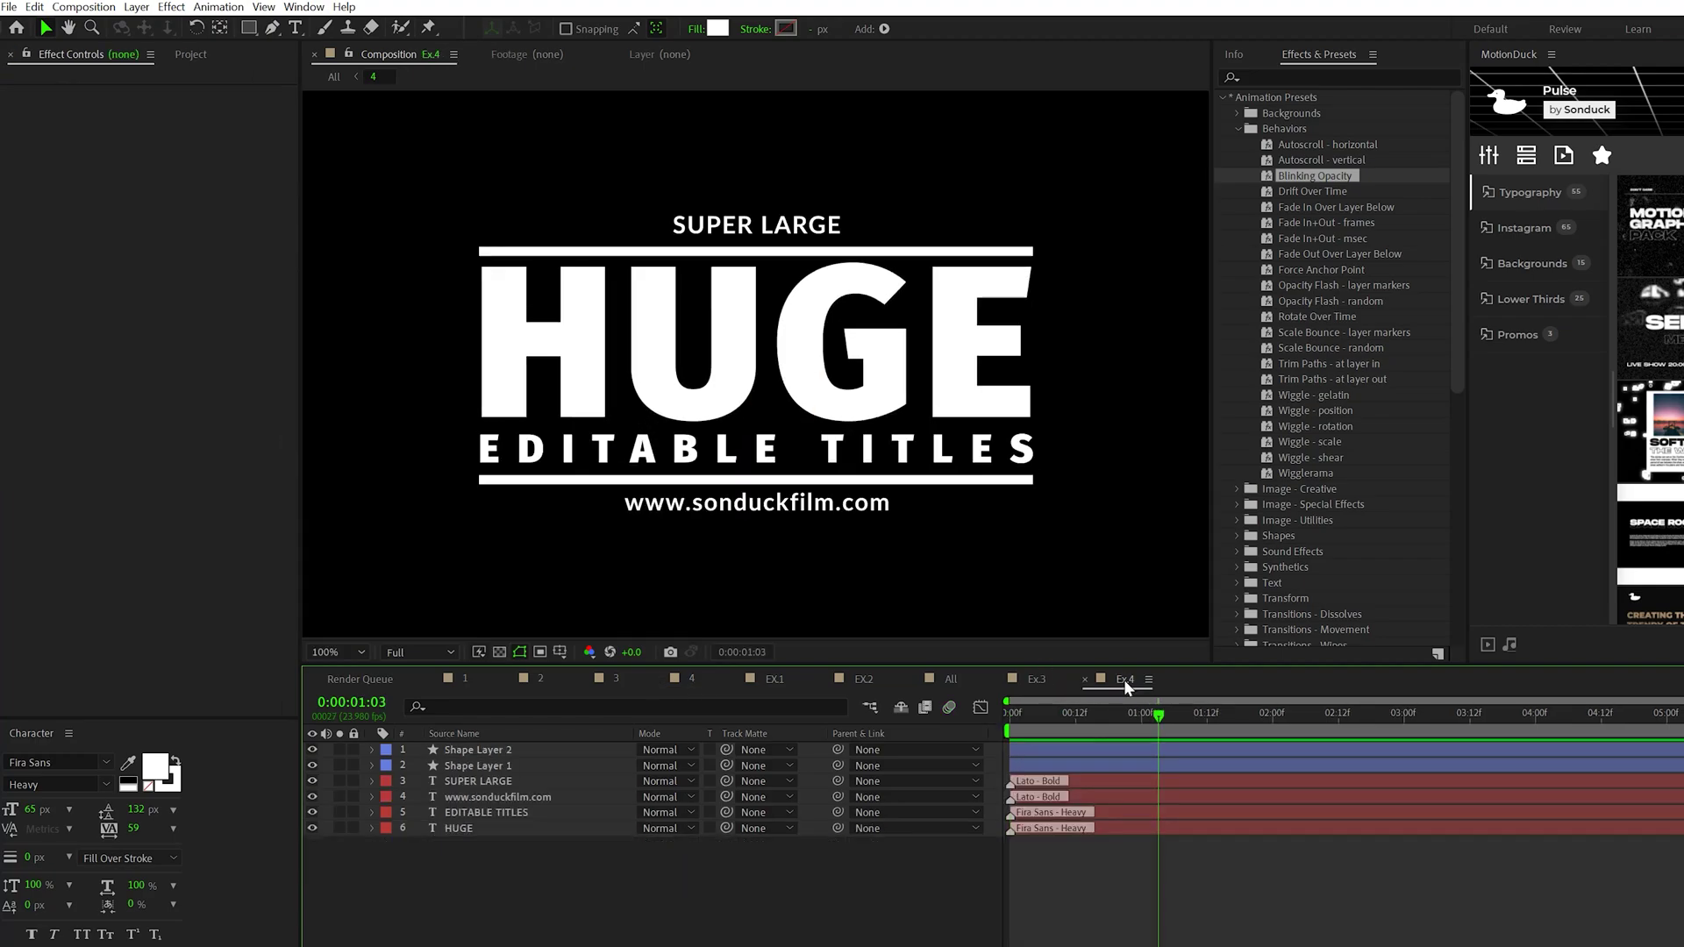
Add Position keyframes holding the final placement of all four text layers, and return to the composition's first frame.
left_click(478, 781)
left_click_drag(458, 870, 479, 784)
key("p")
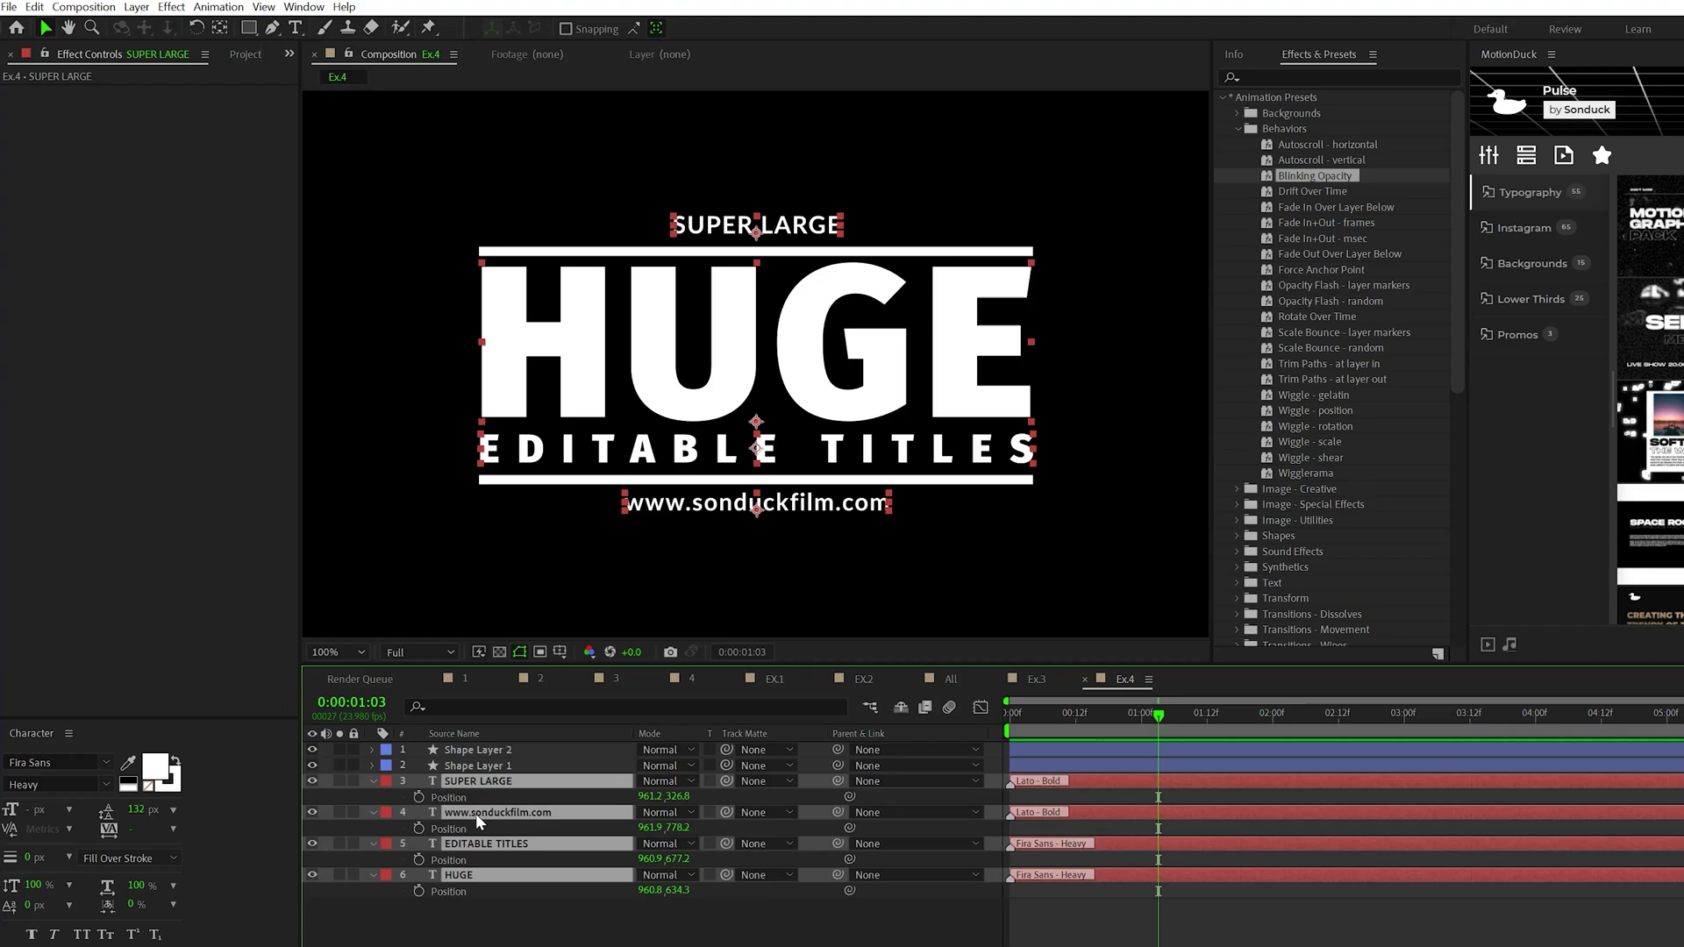
left_click(419, 796)
key("Home")
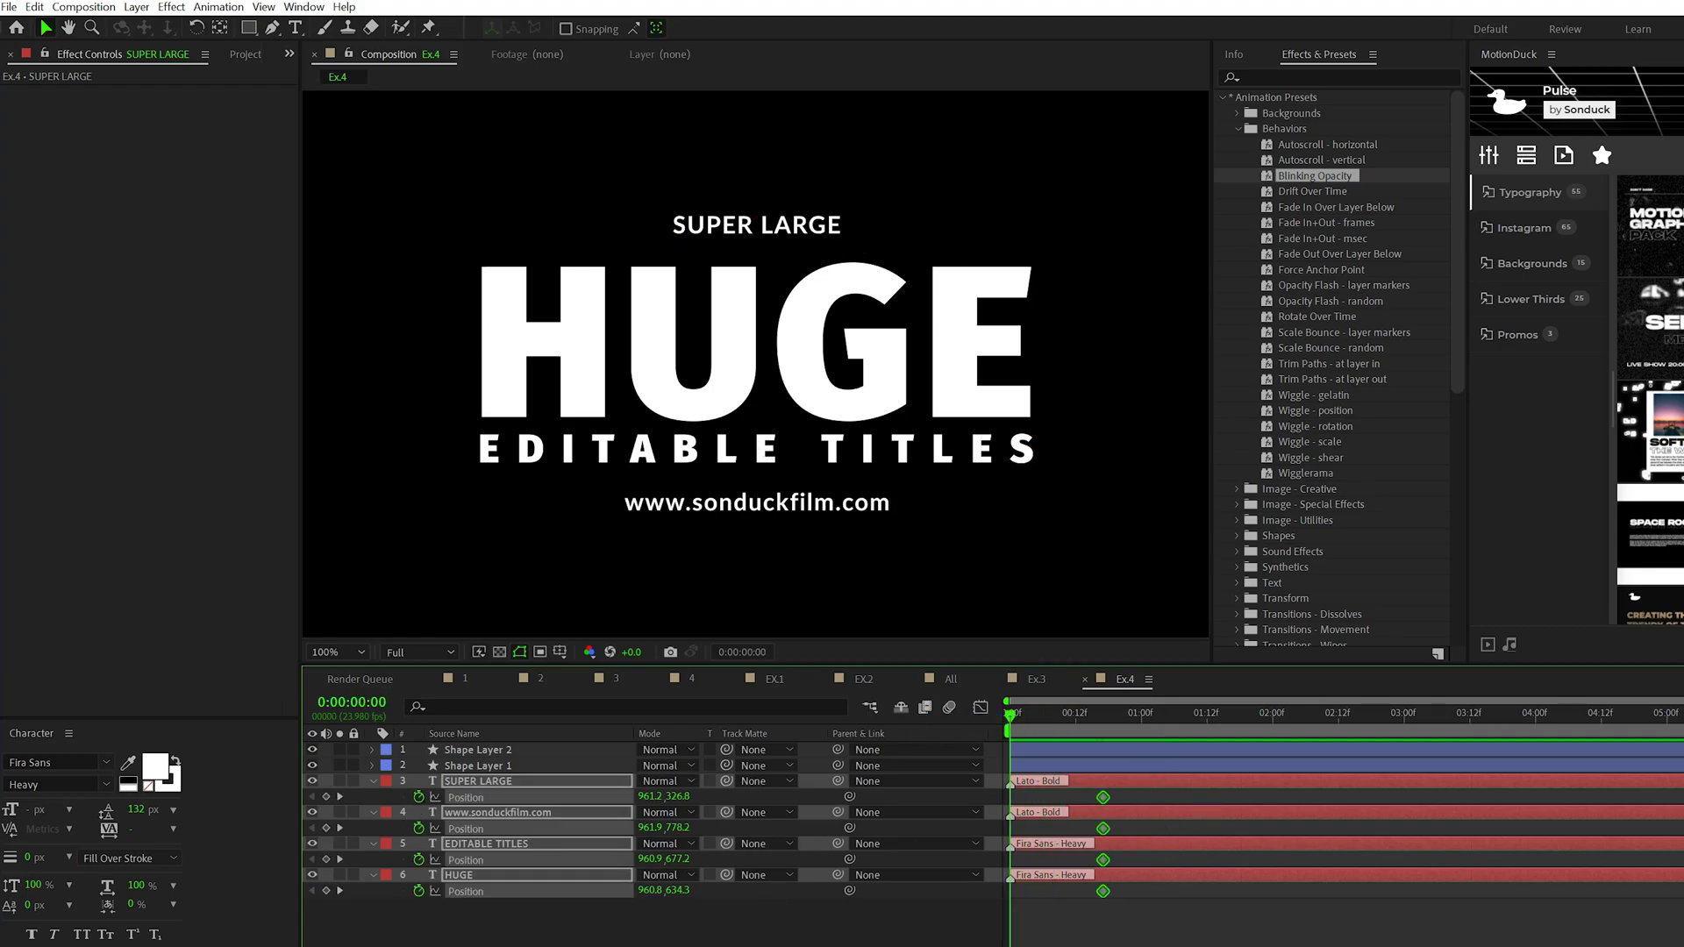
left_click(439, 798)
left_click_drag(673, 800, 724, 794)
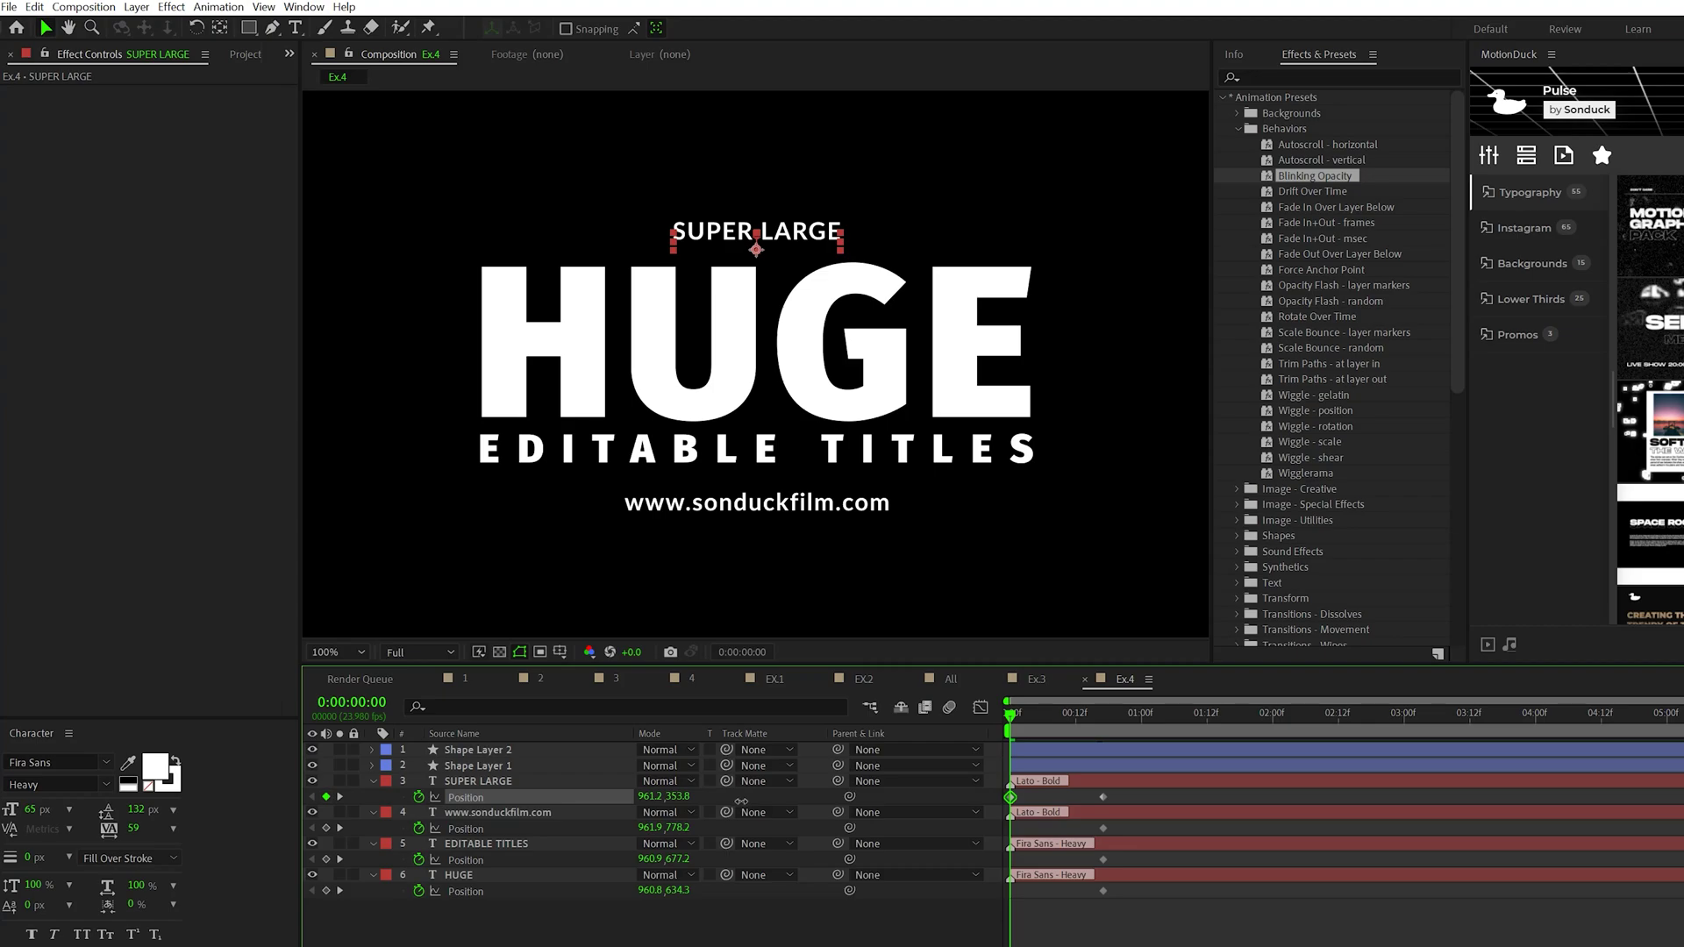
left_click_drag(745, 801, 776, 801)
left_click(614, 812)
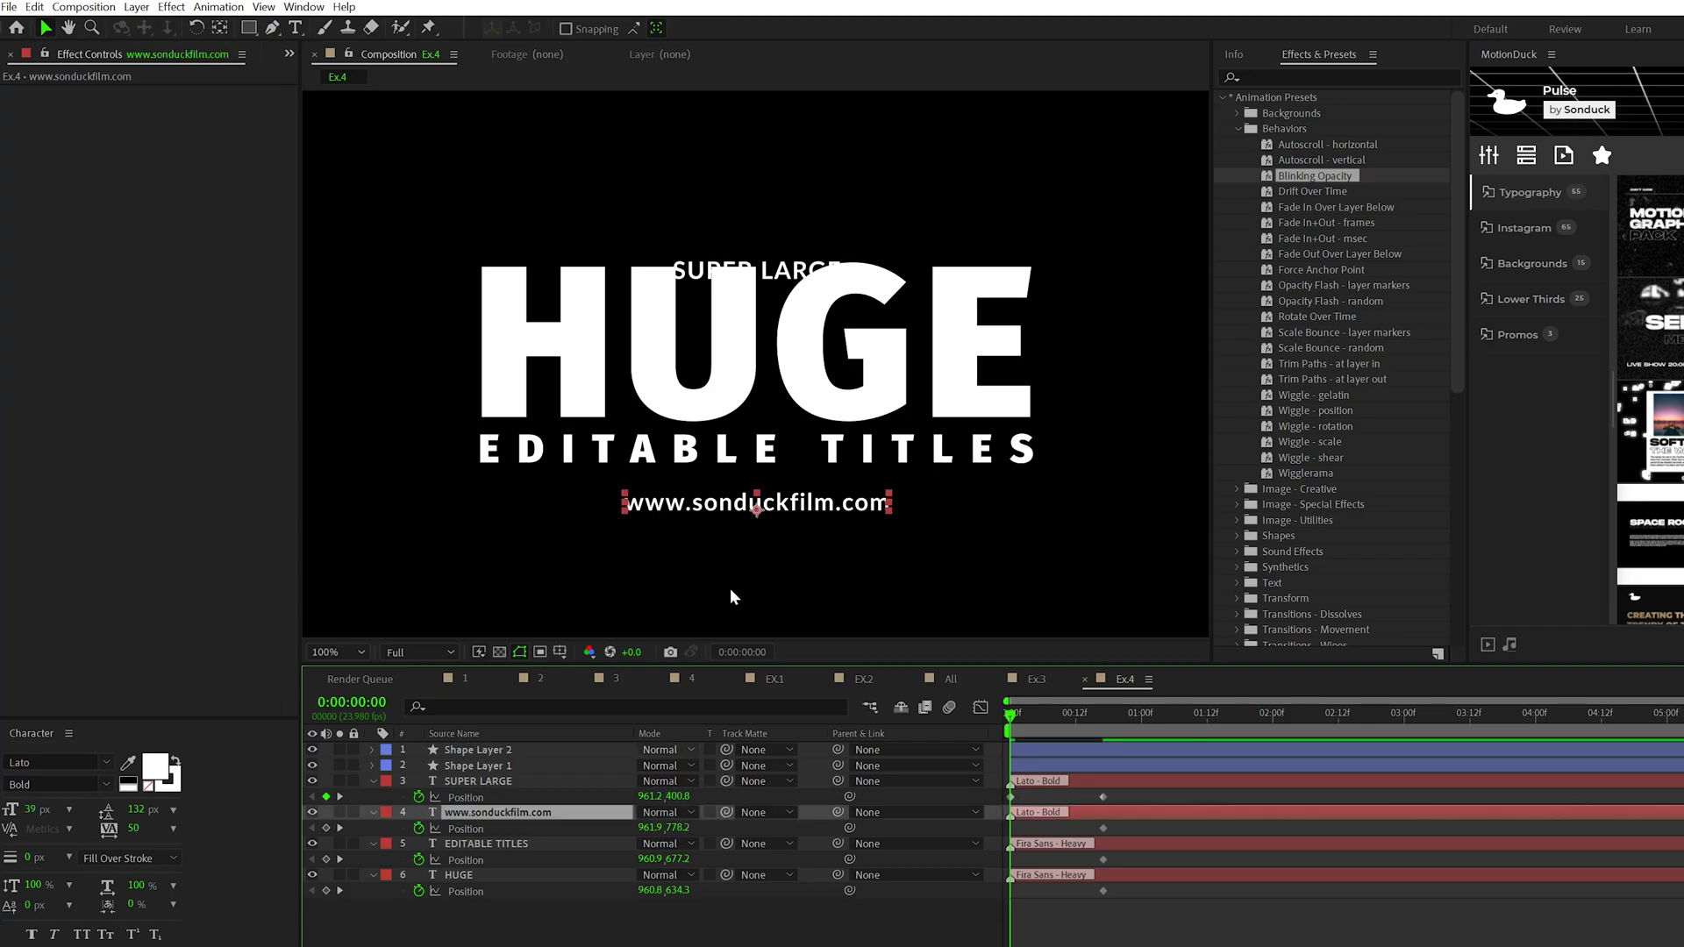
left_click_drag(675, 828, 918, 892)
left_click(564, 843)
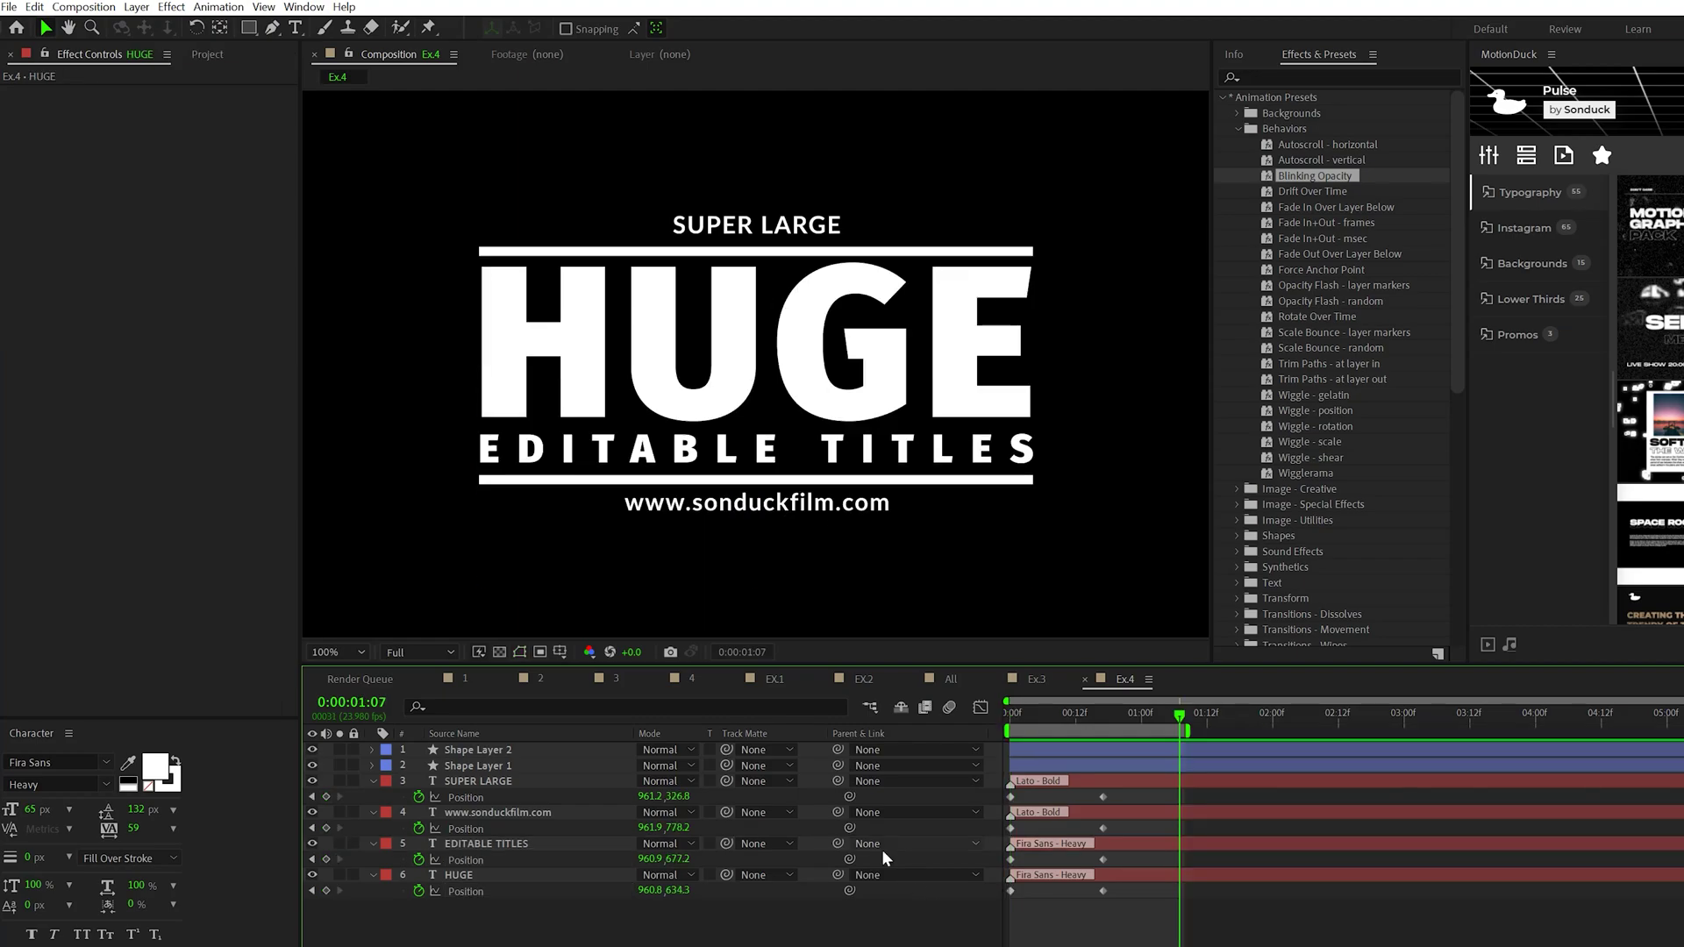
key("space")
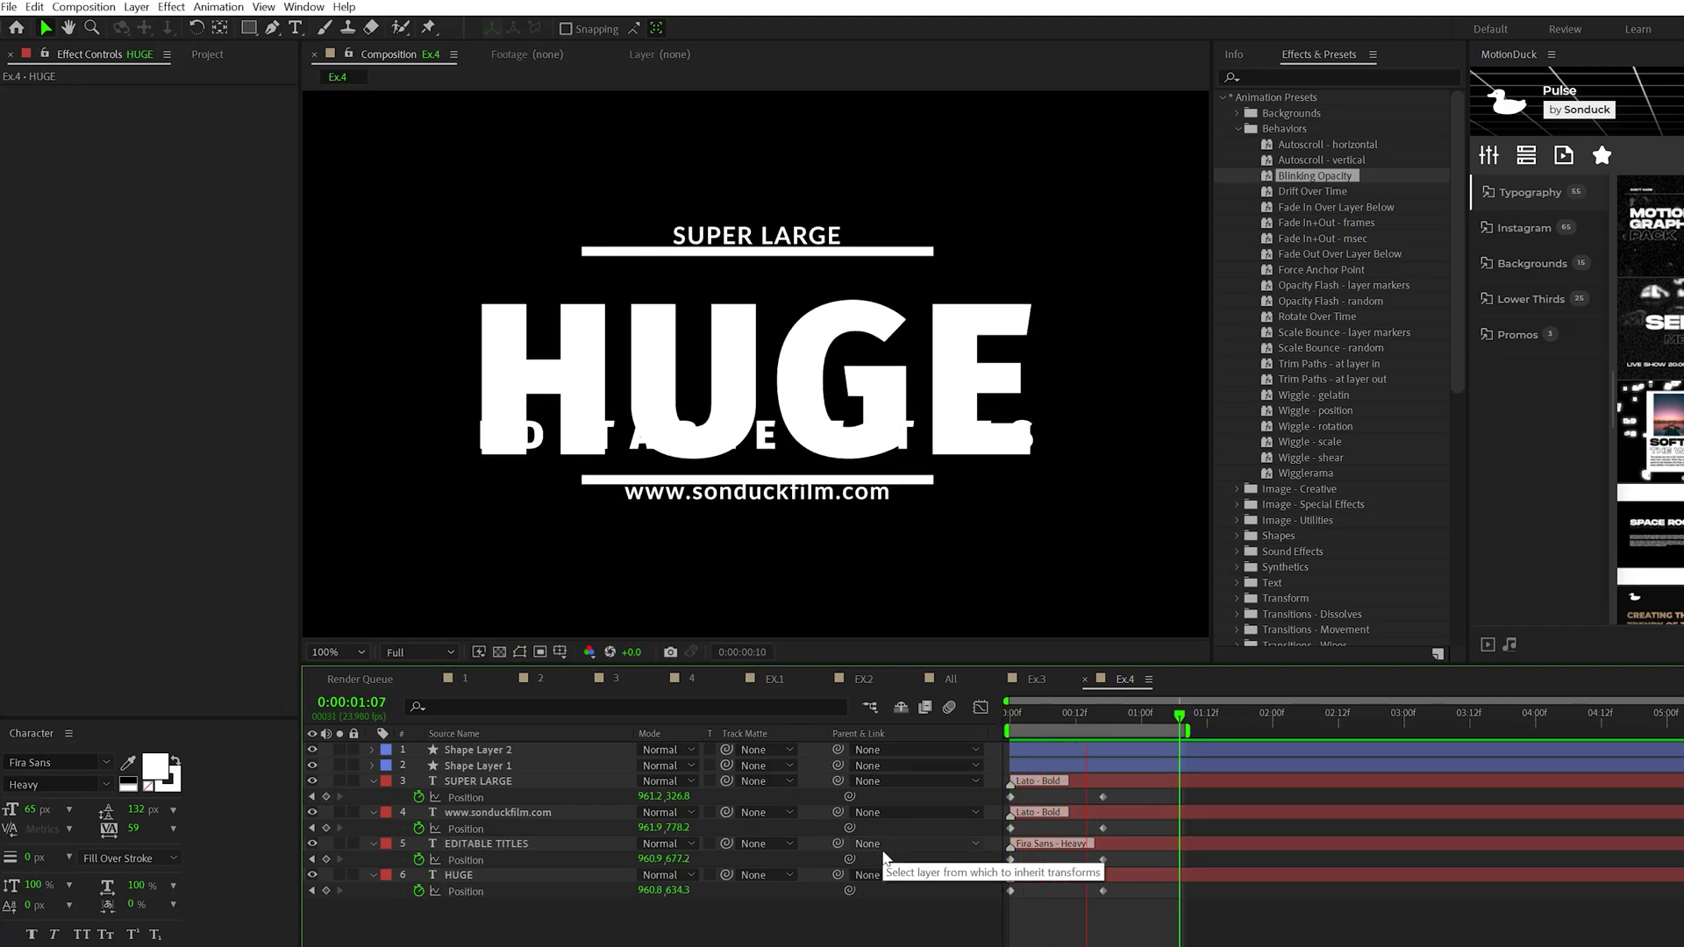
Draw a rectangle covering HUGE, down to just above EDITABLE TITLES, and use it as the track matte of the HUGE layer.
key("q")
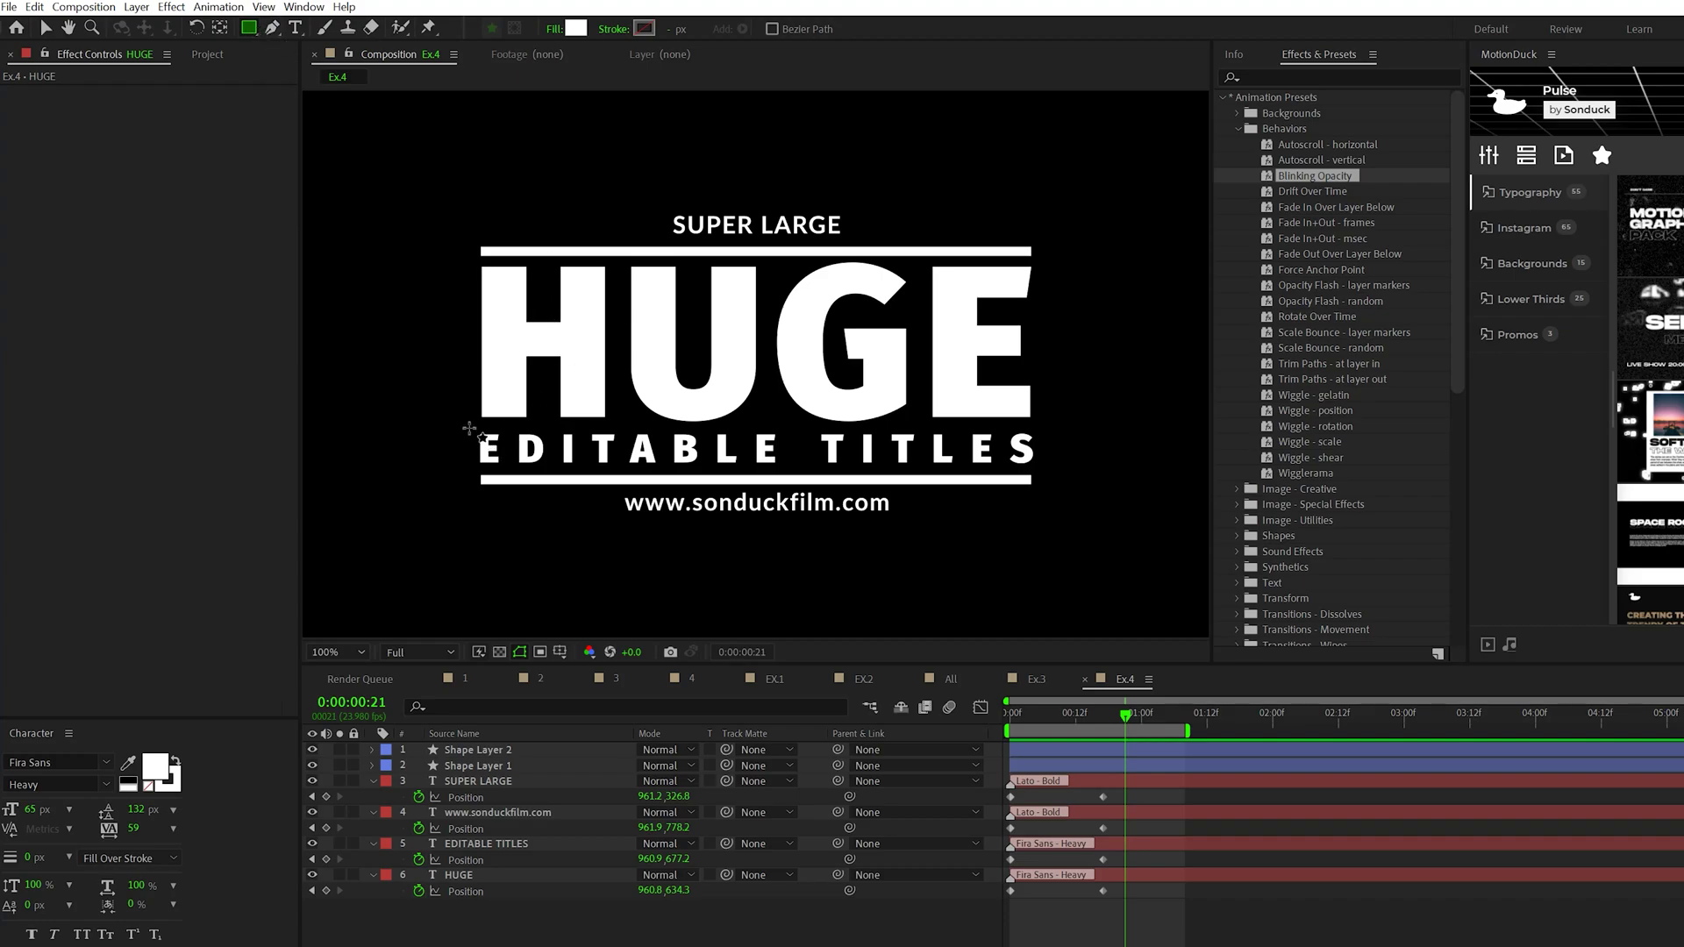
left_click_drag(469, 424, 1067, 256)
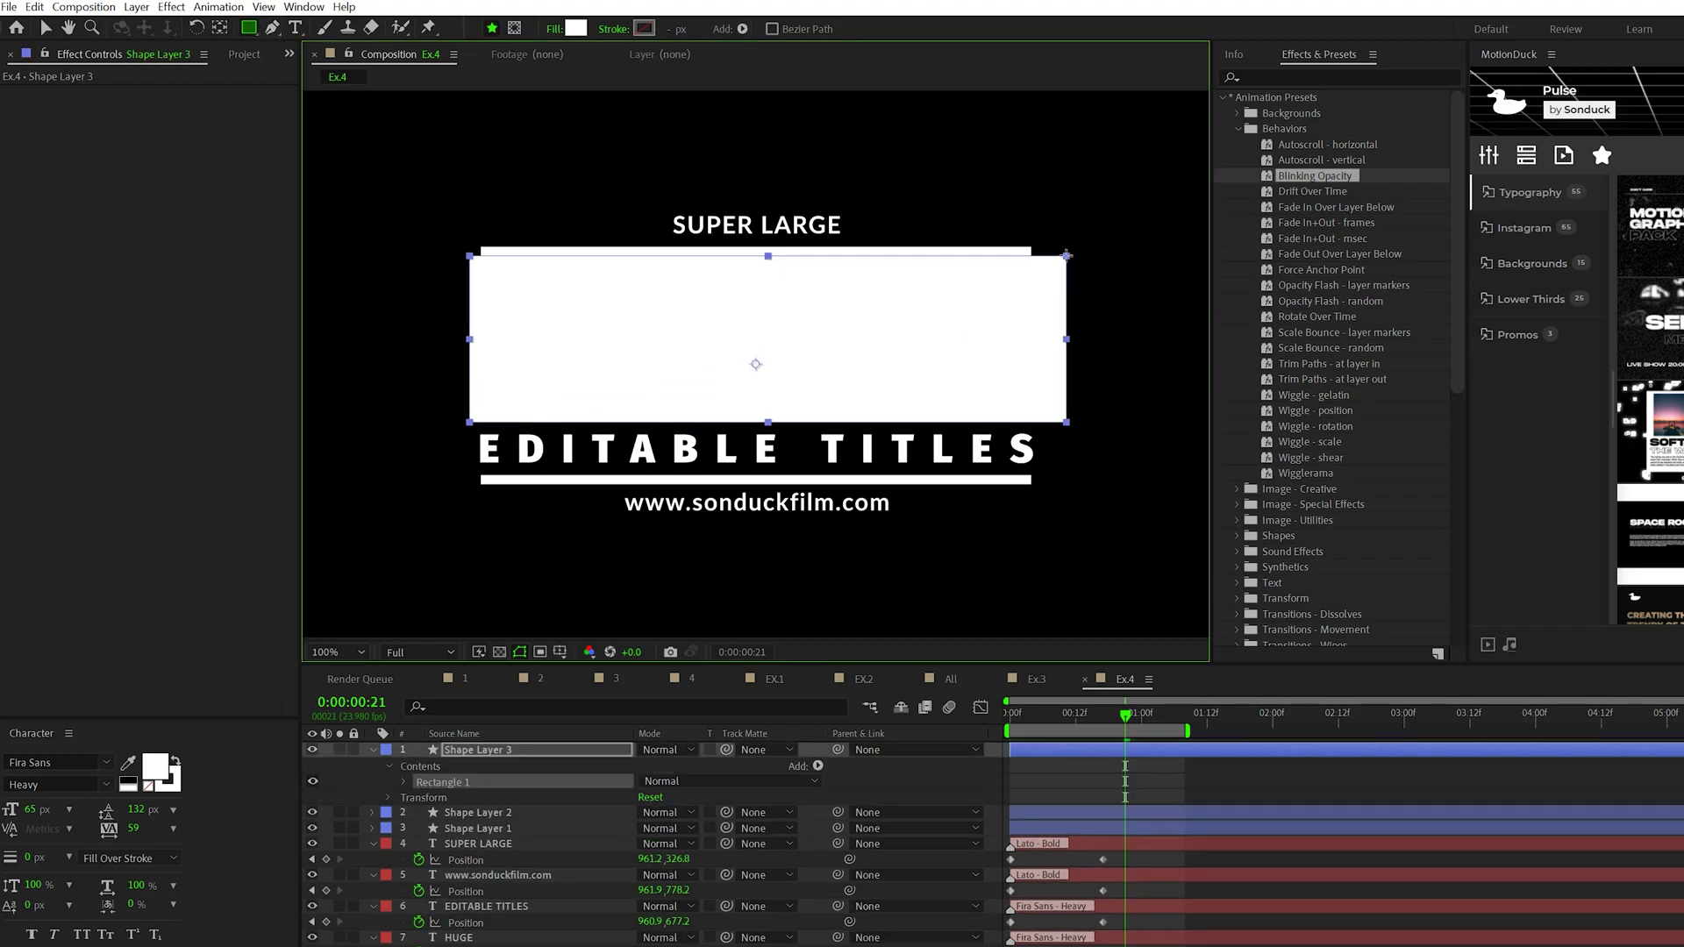
left_click(474, 939)
left_click(754, 938)
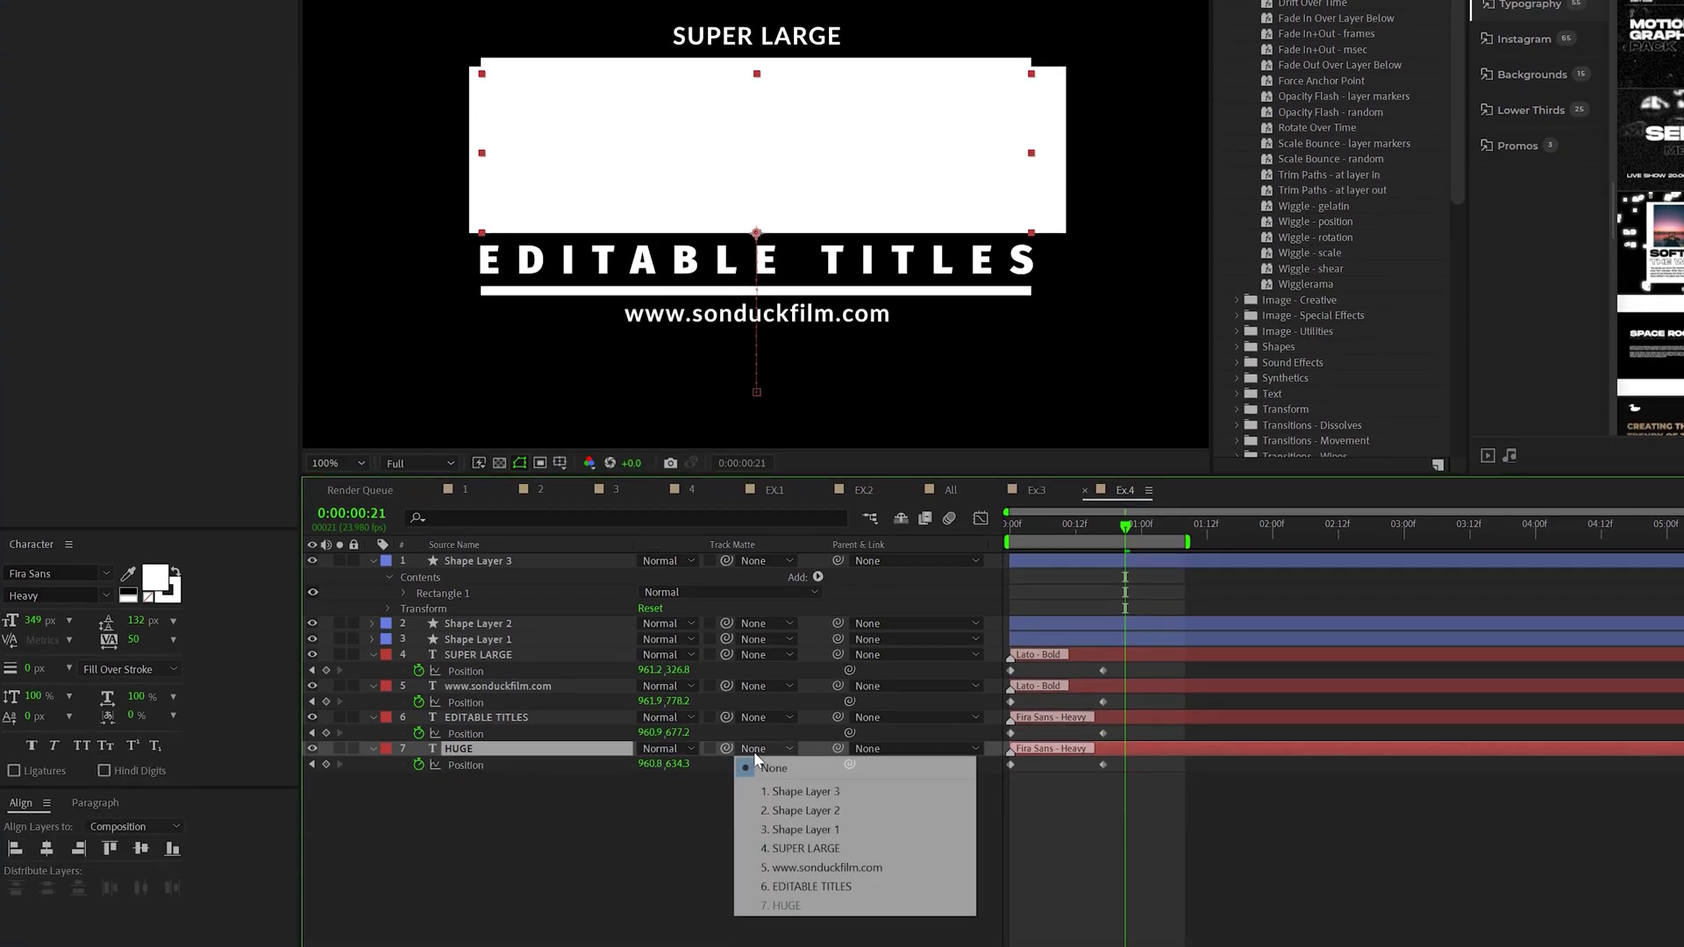
left_click(788, 790)
Set Shape Layer 3 as the inverted track matte of EDITABLE TITLES and preview the reveal.
left_click(489, 718)
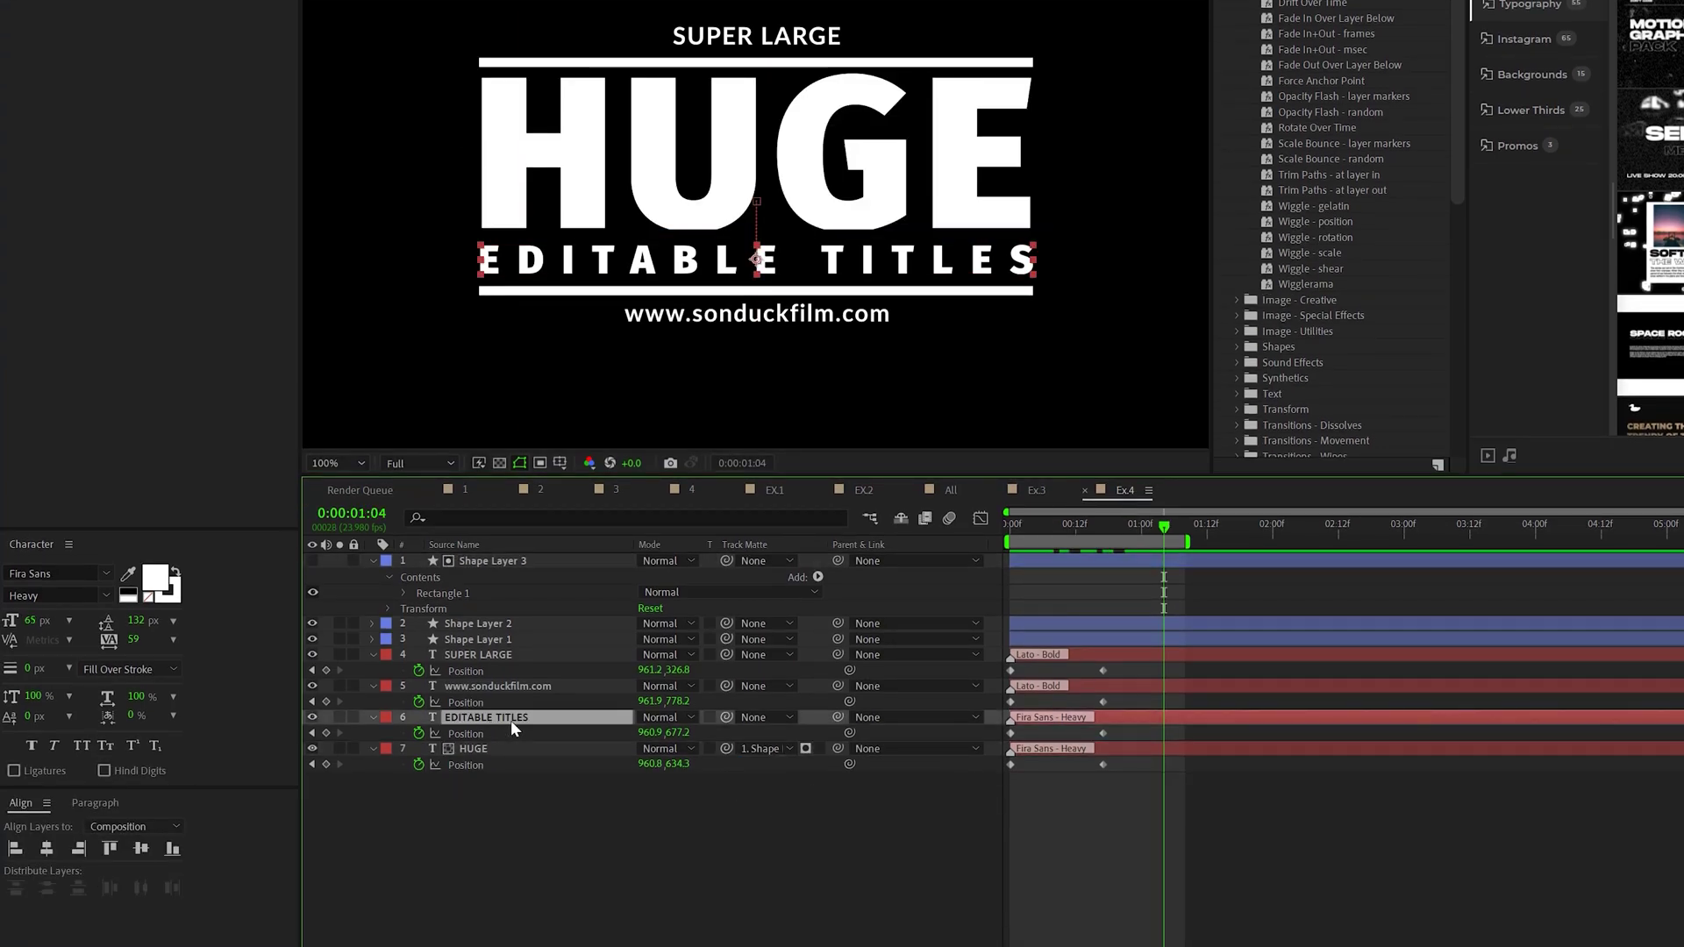
left_click(754, 718)
left_click(799, 761)
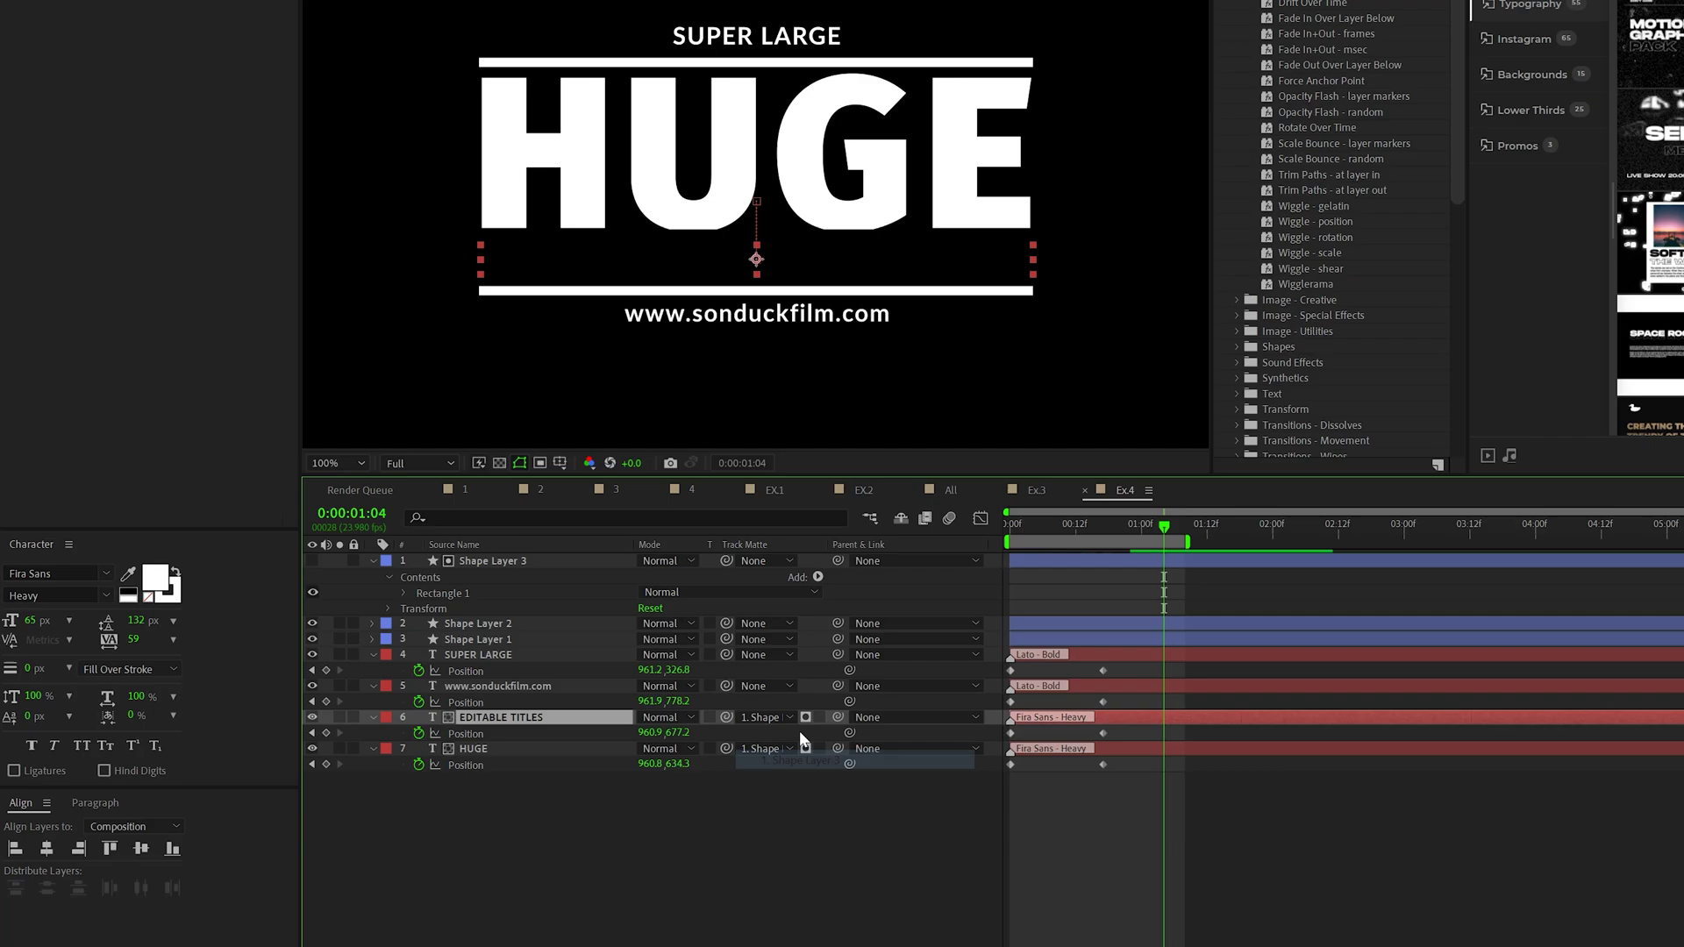
left_click(820, 718)
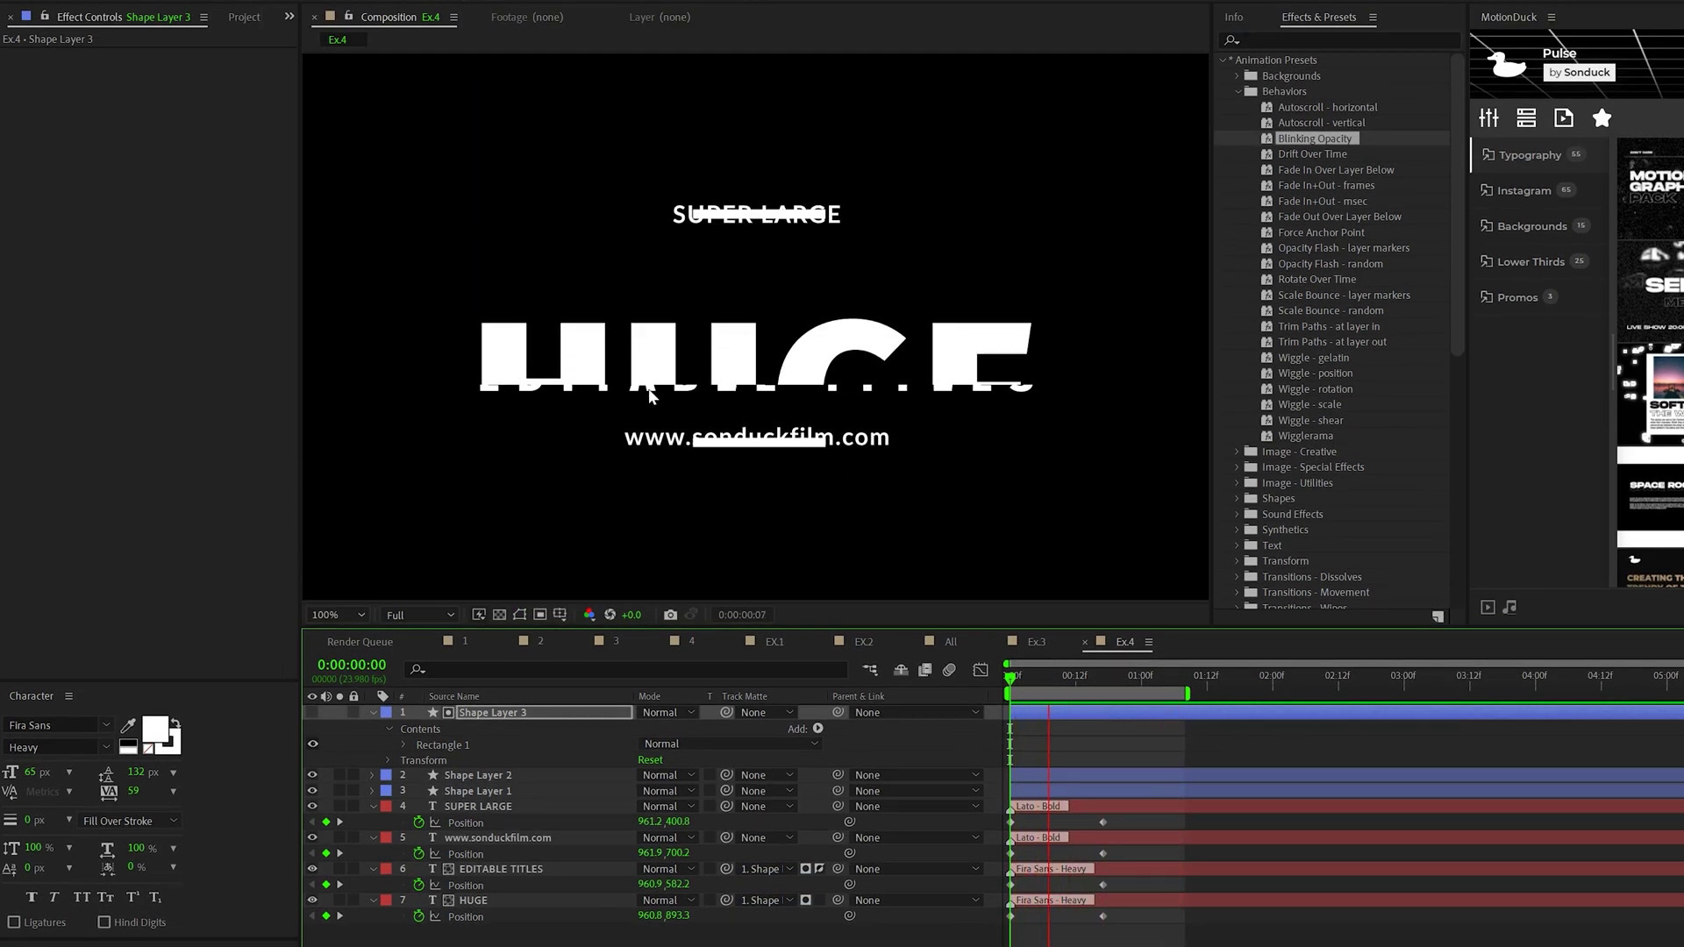
key("space")
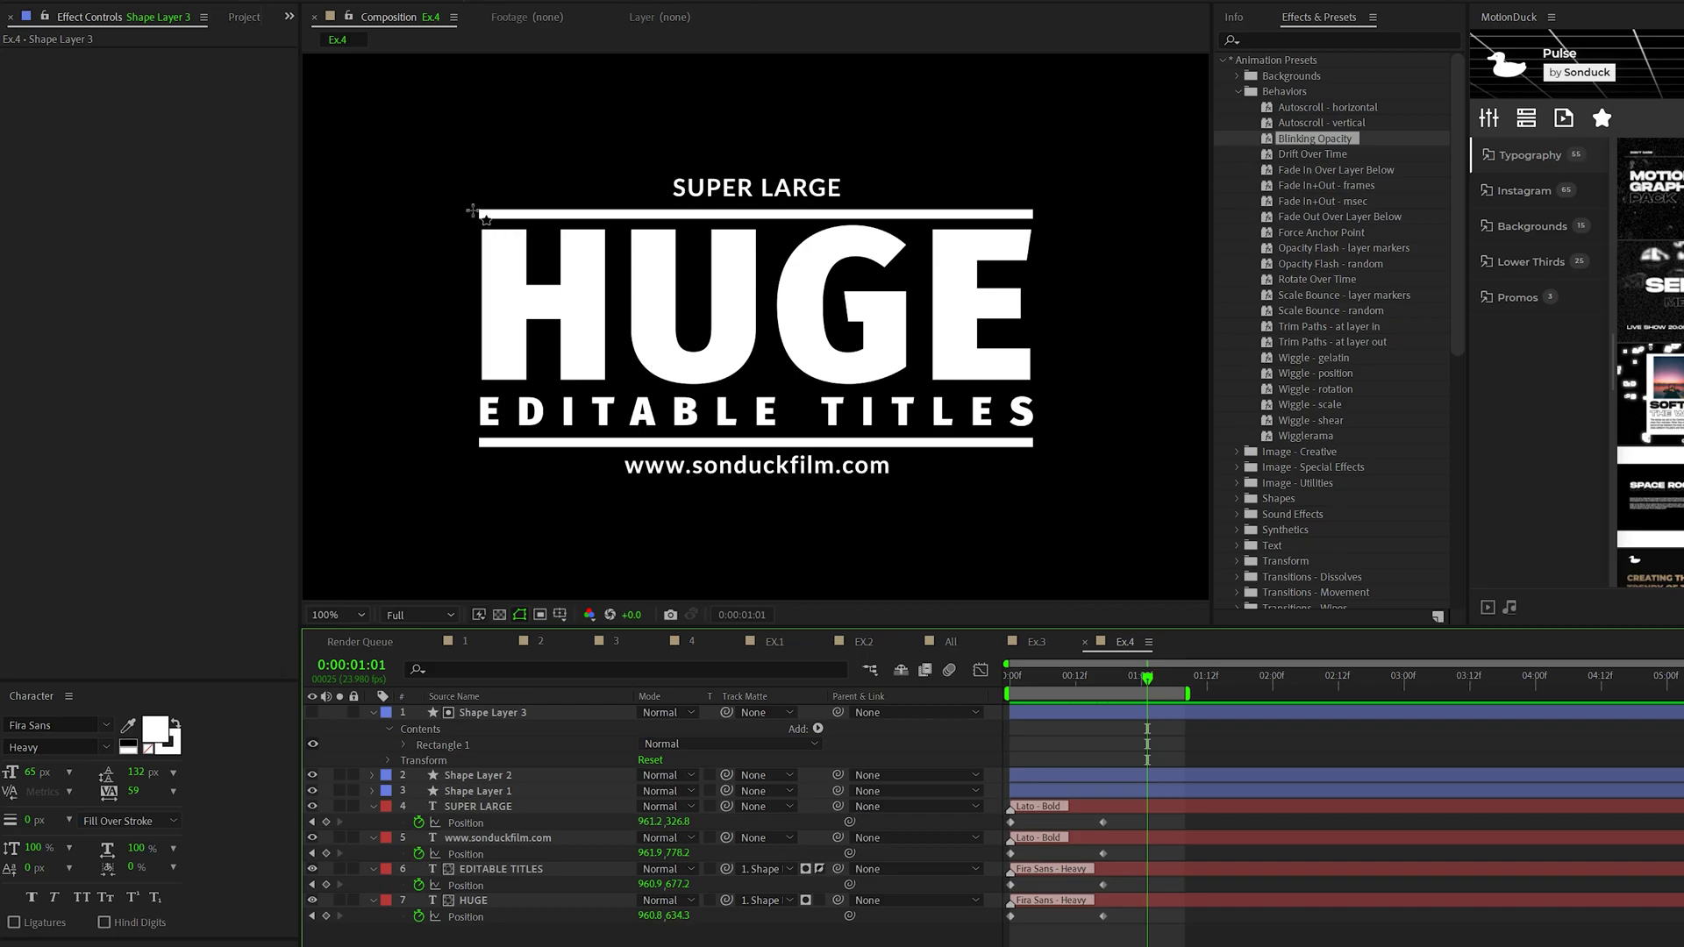
left_click_drag(472, 212, 1045, 443)
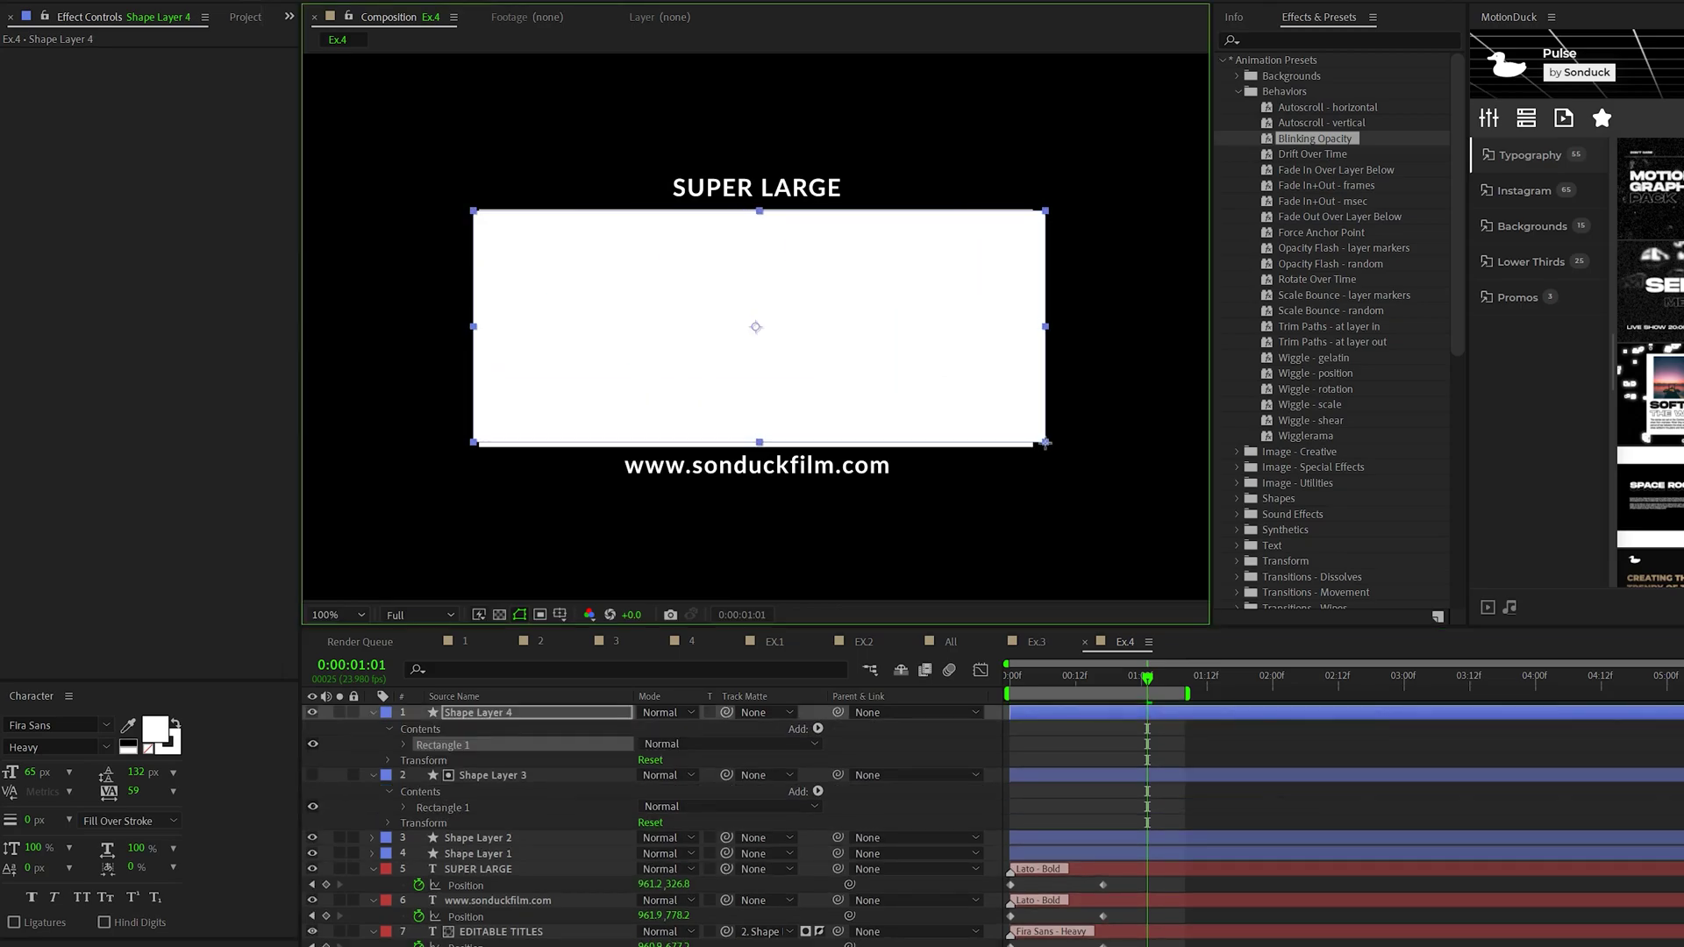
left_click(475, 870)
left_click(478, 901, "ctrl")
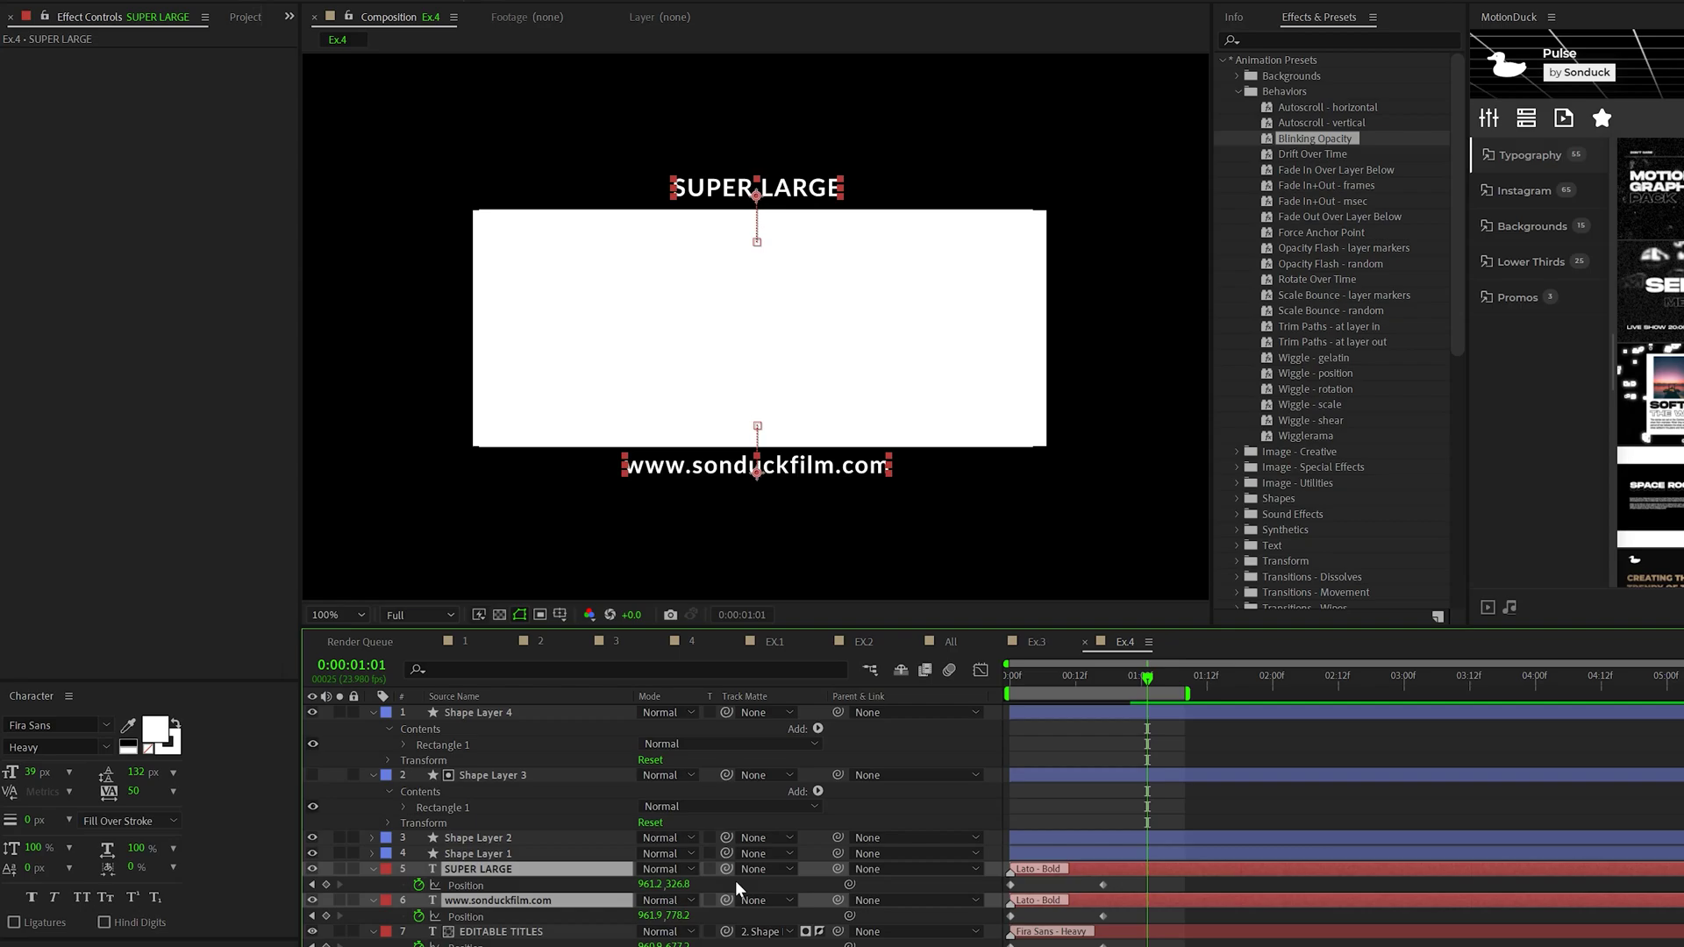
left_click(758, 870)
left_click(789, 908)
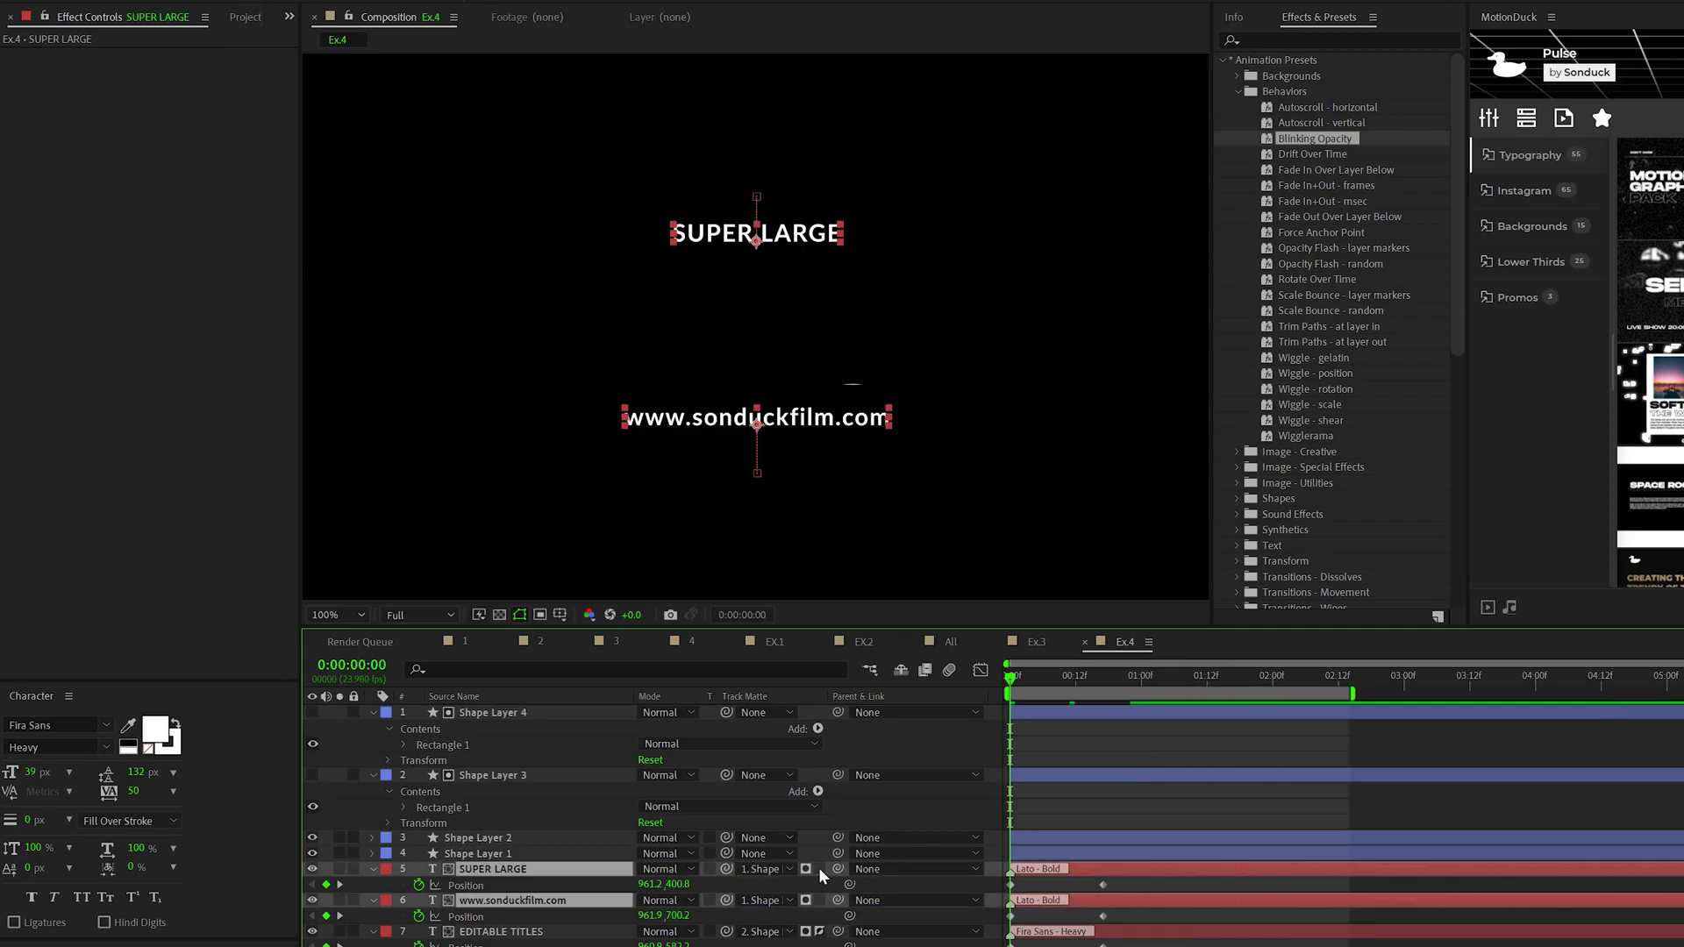
left_click(819, 869)
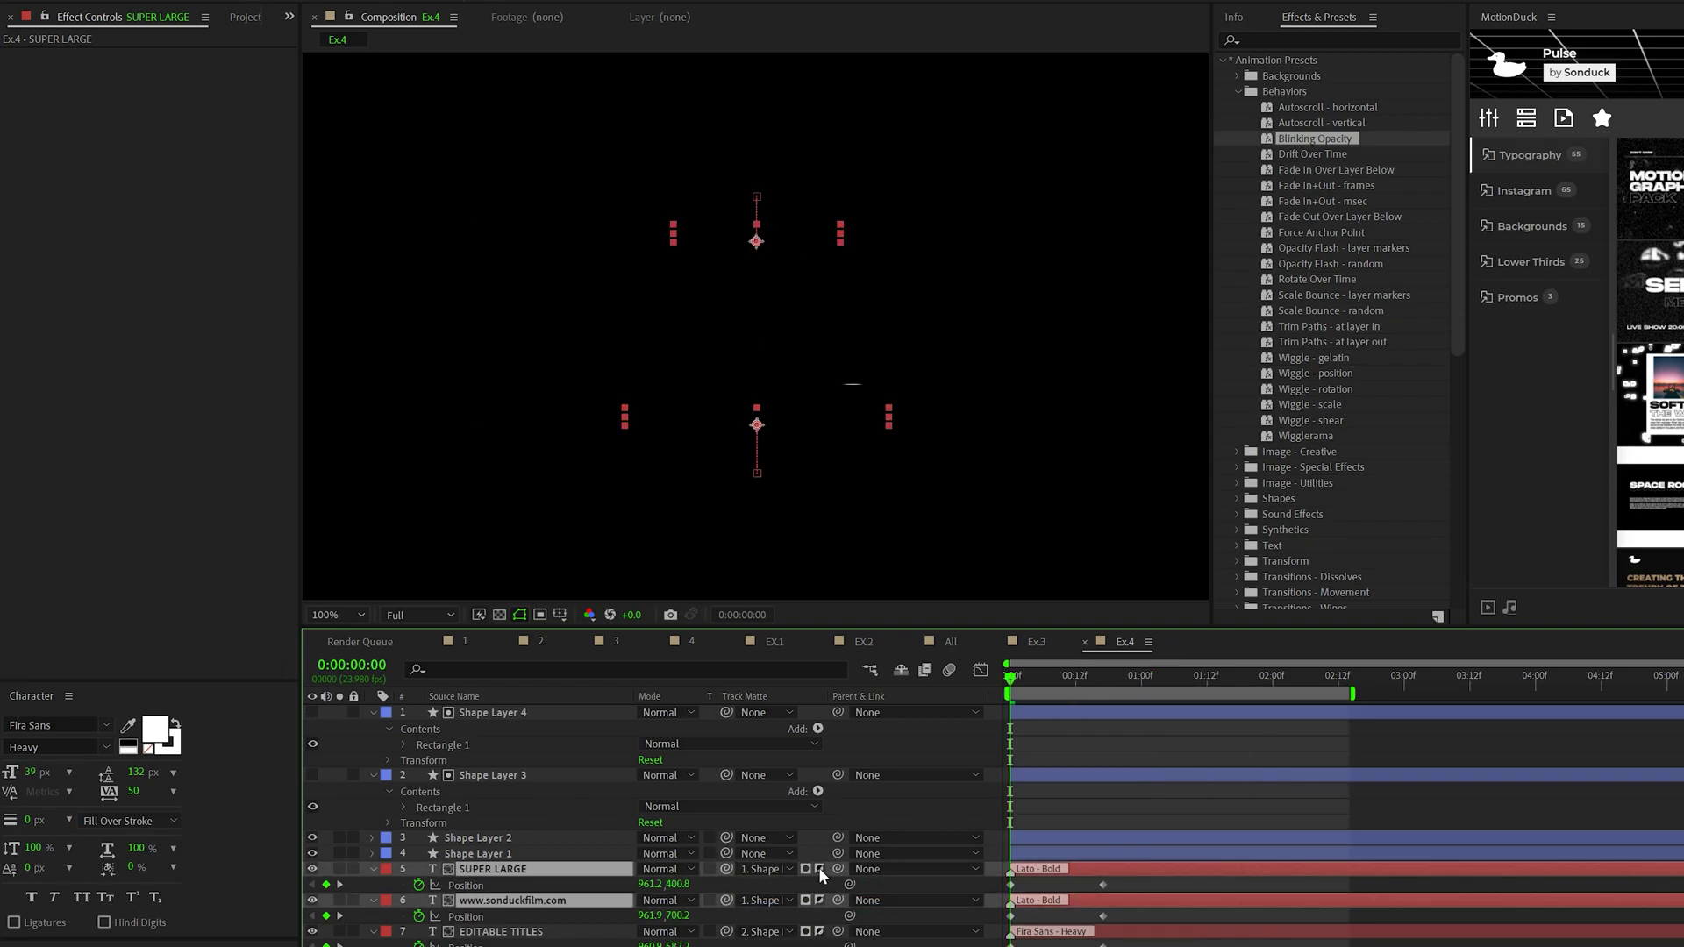
Enable motion blur for all Ex.4 layers and preview the title animation from the start.
key("space")
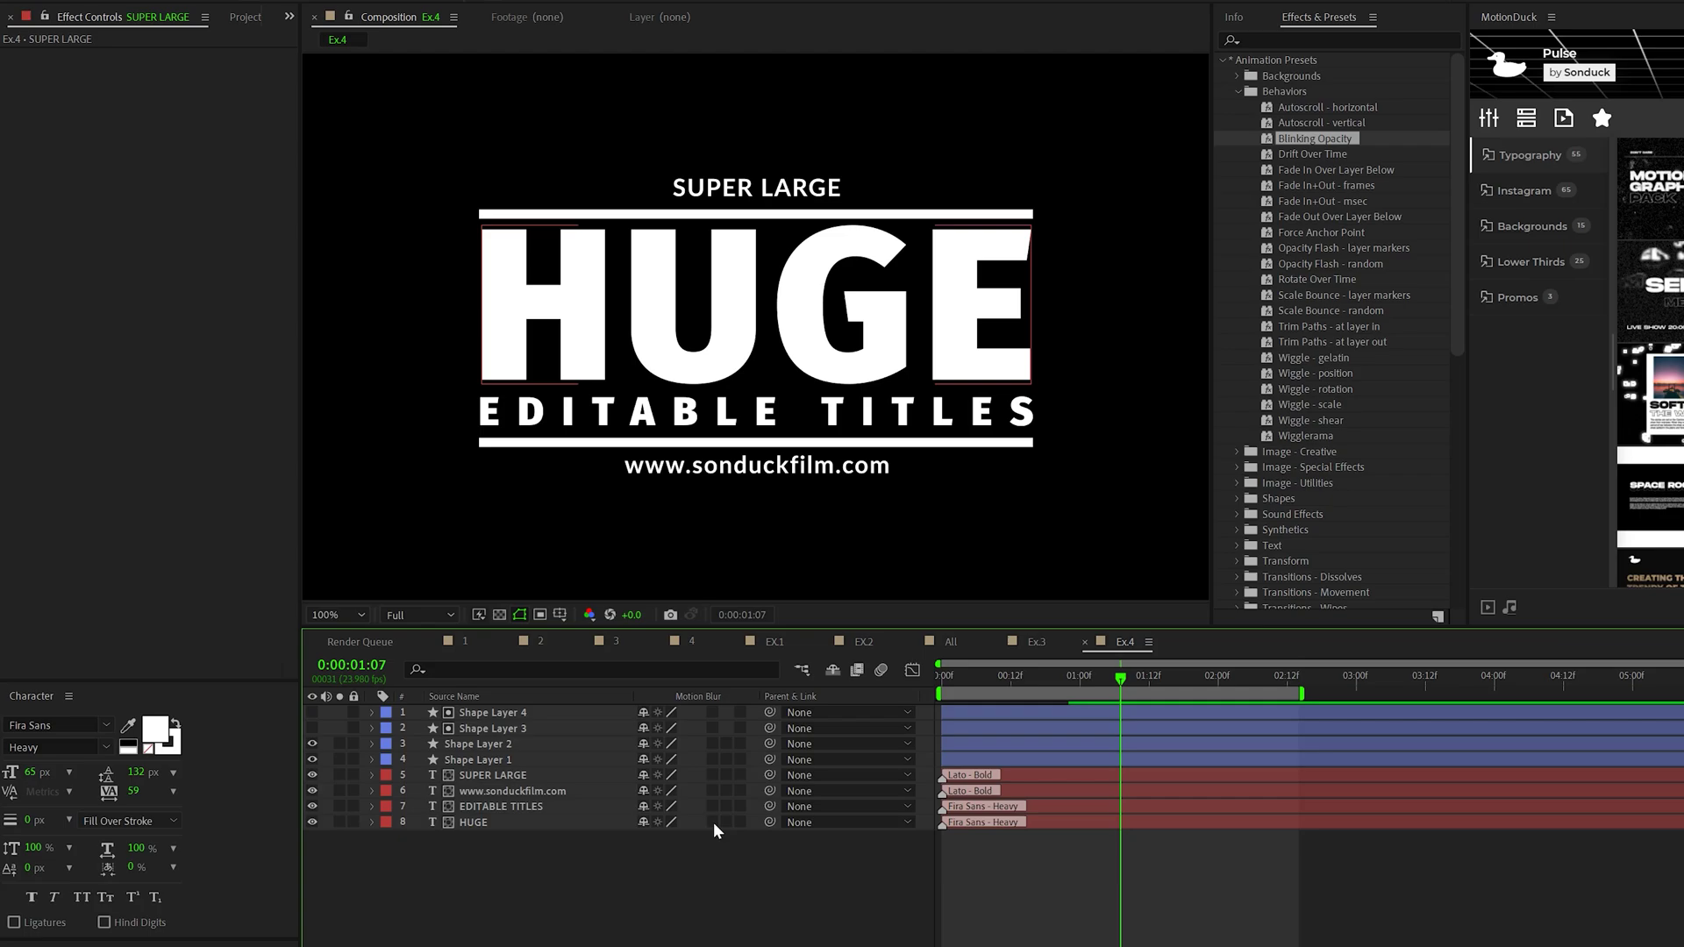
left_click_drag(962, 677, 861, 684)
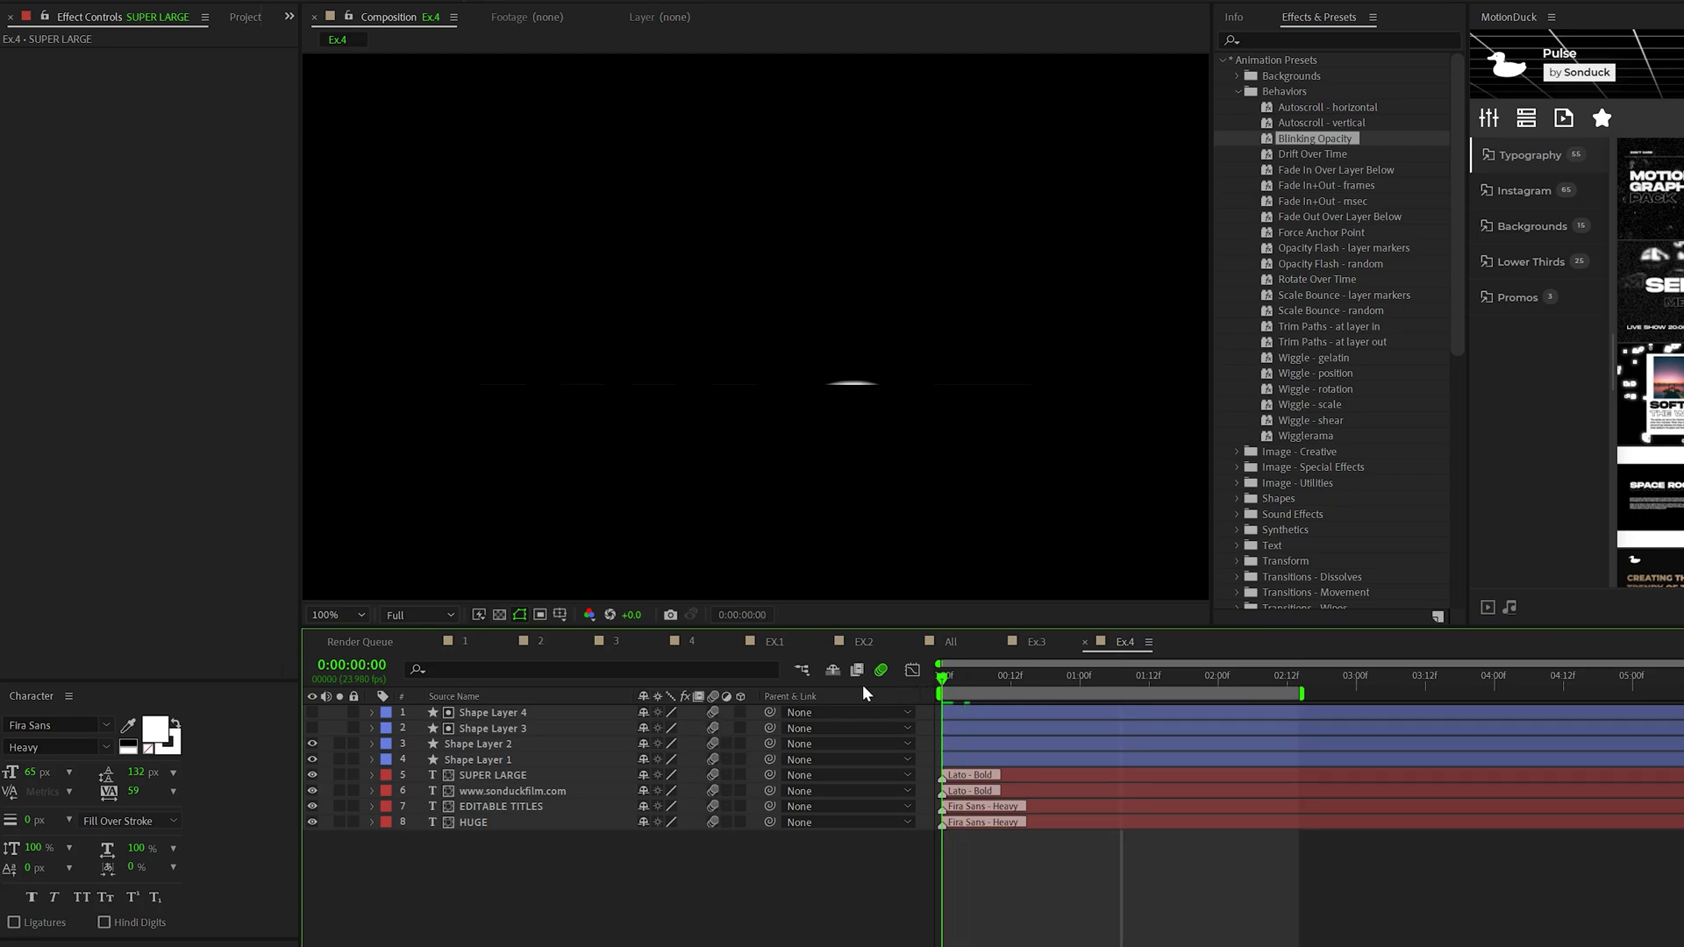